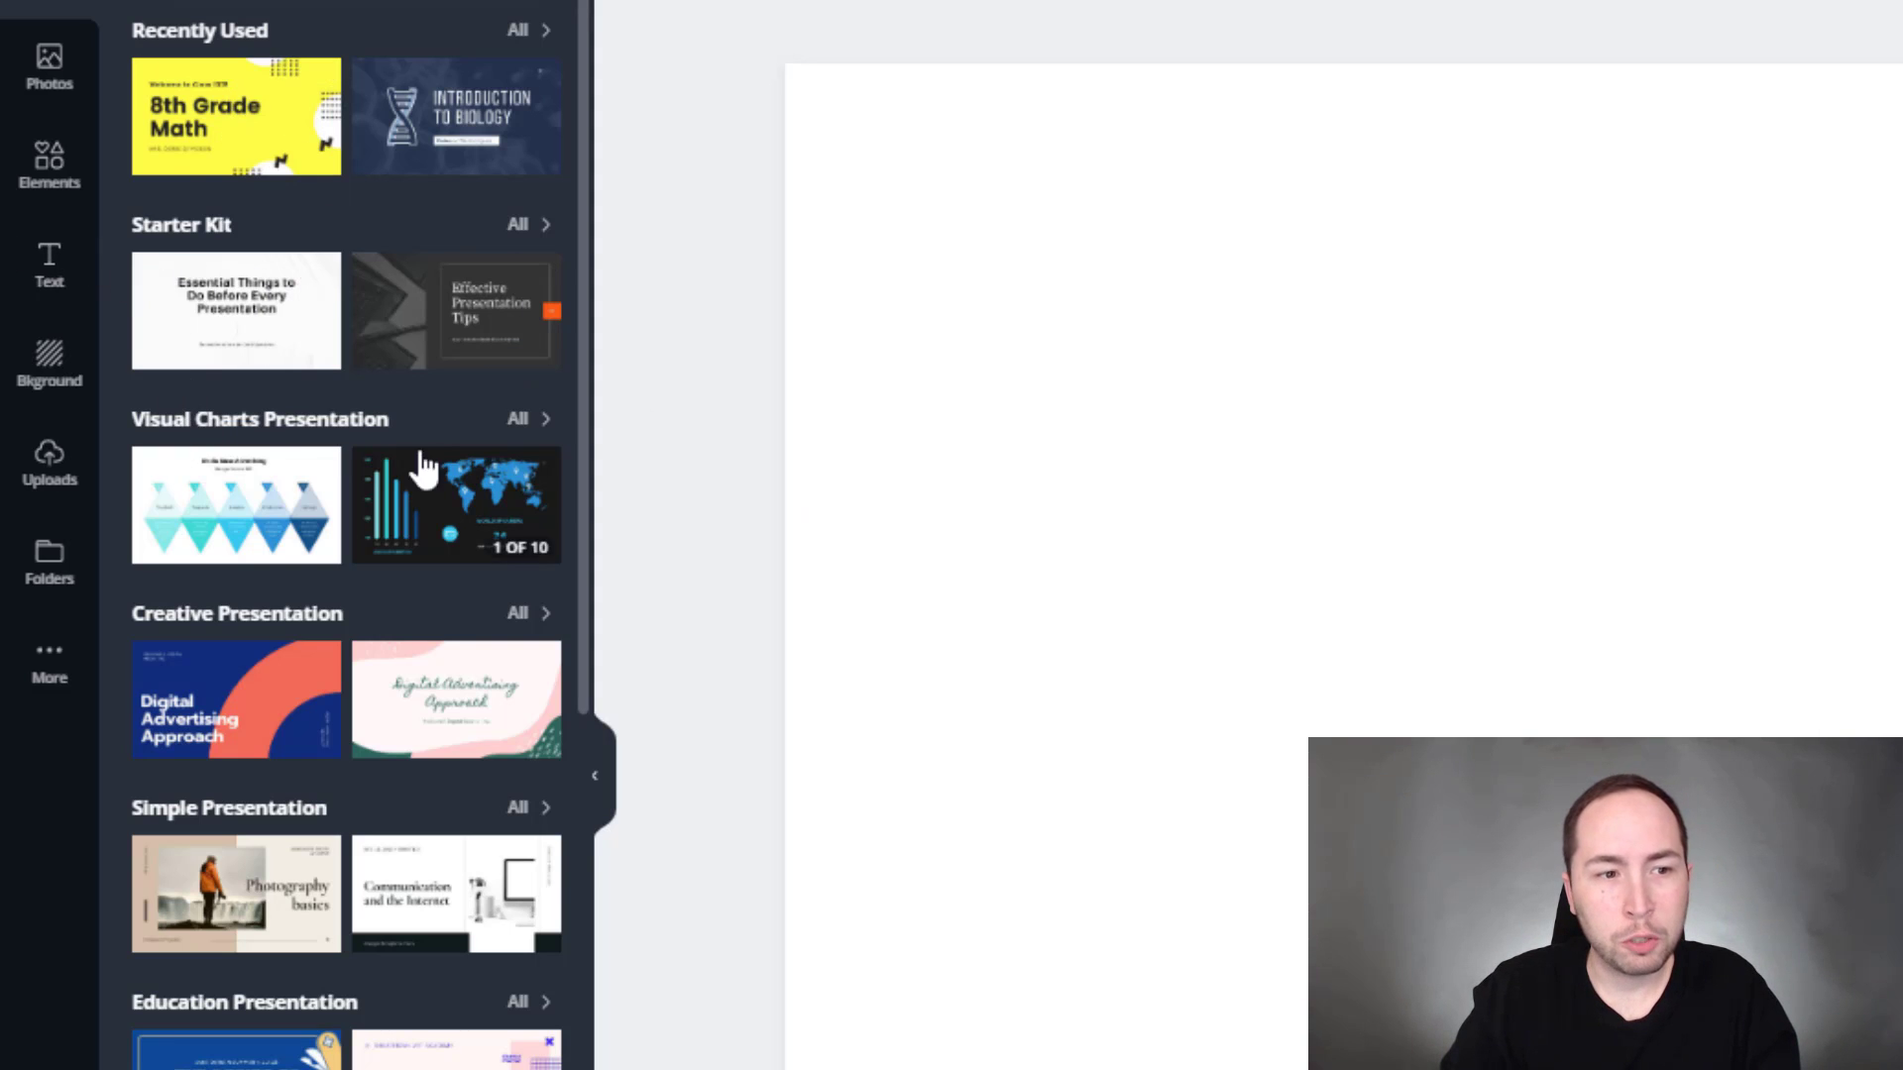
- Open the 8th Grade Math (Yellow and Black Math School) template from all Education Presentation results
scroll(422, 466, "down", 5)
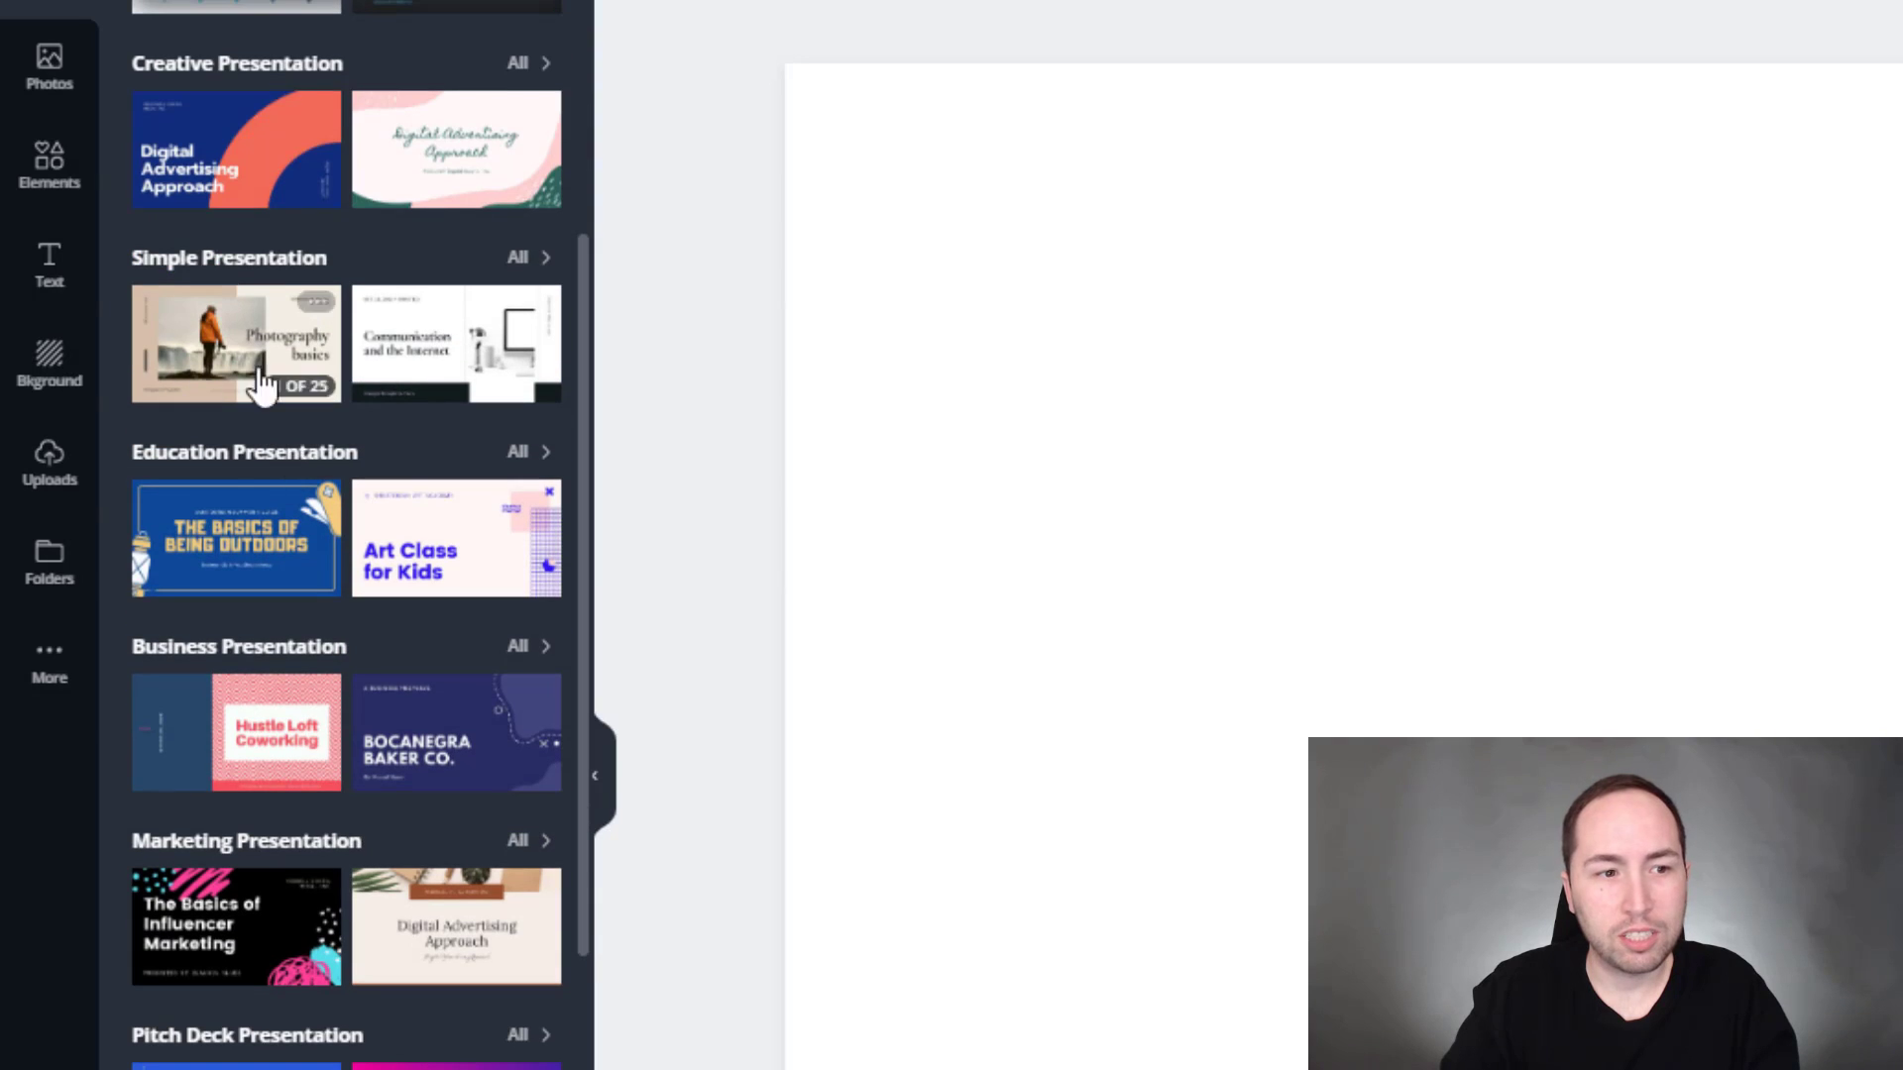
scroll(428, 503, "down", 2)
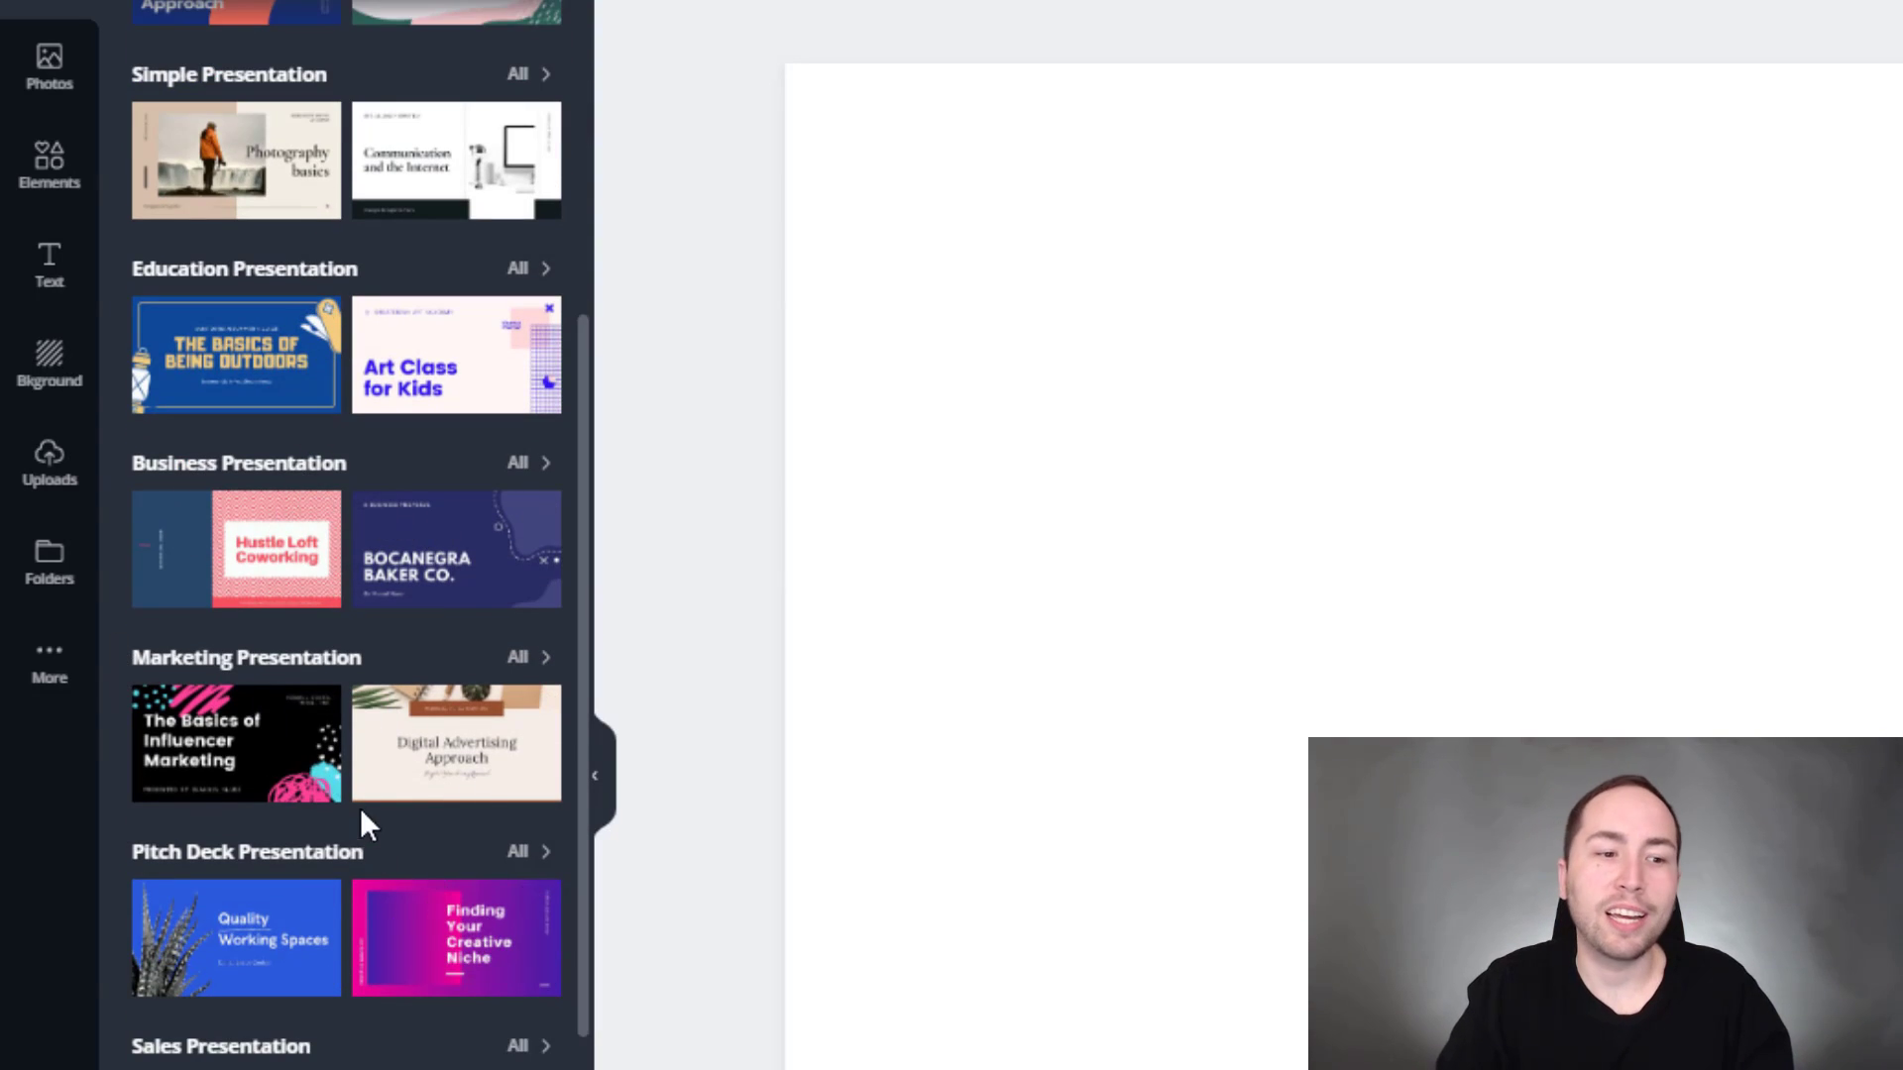
scroll(331, 981, "down", 4)
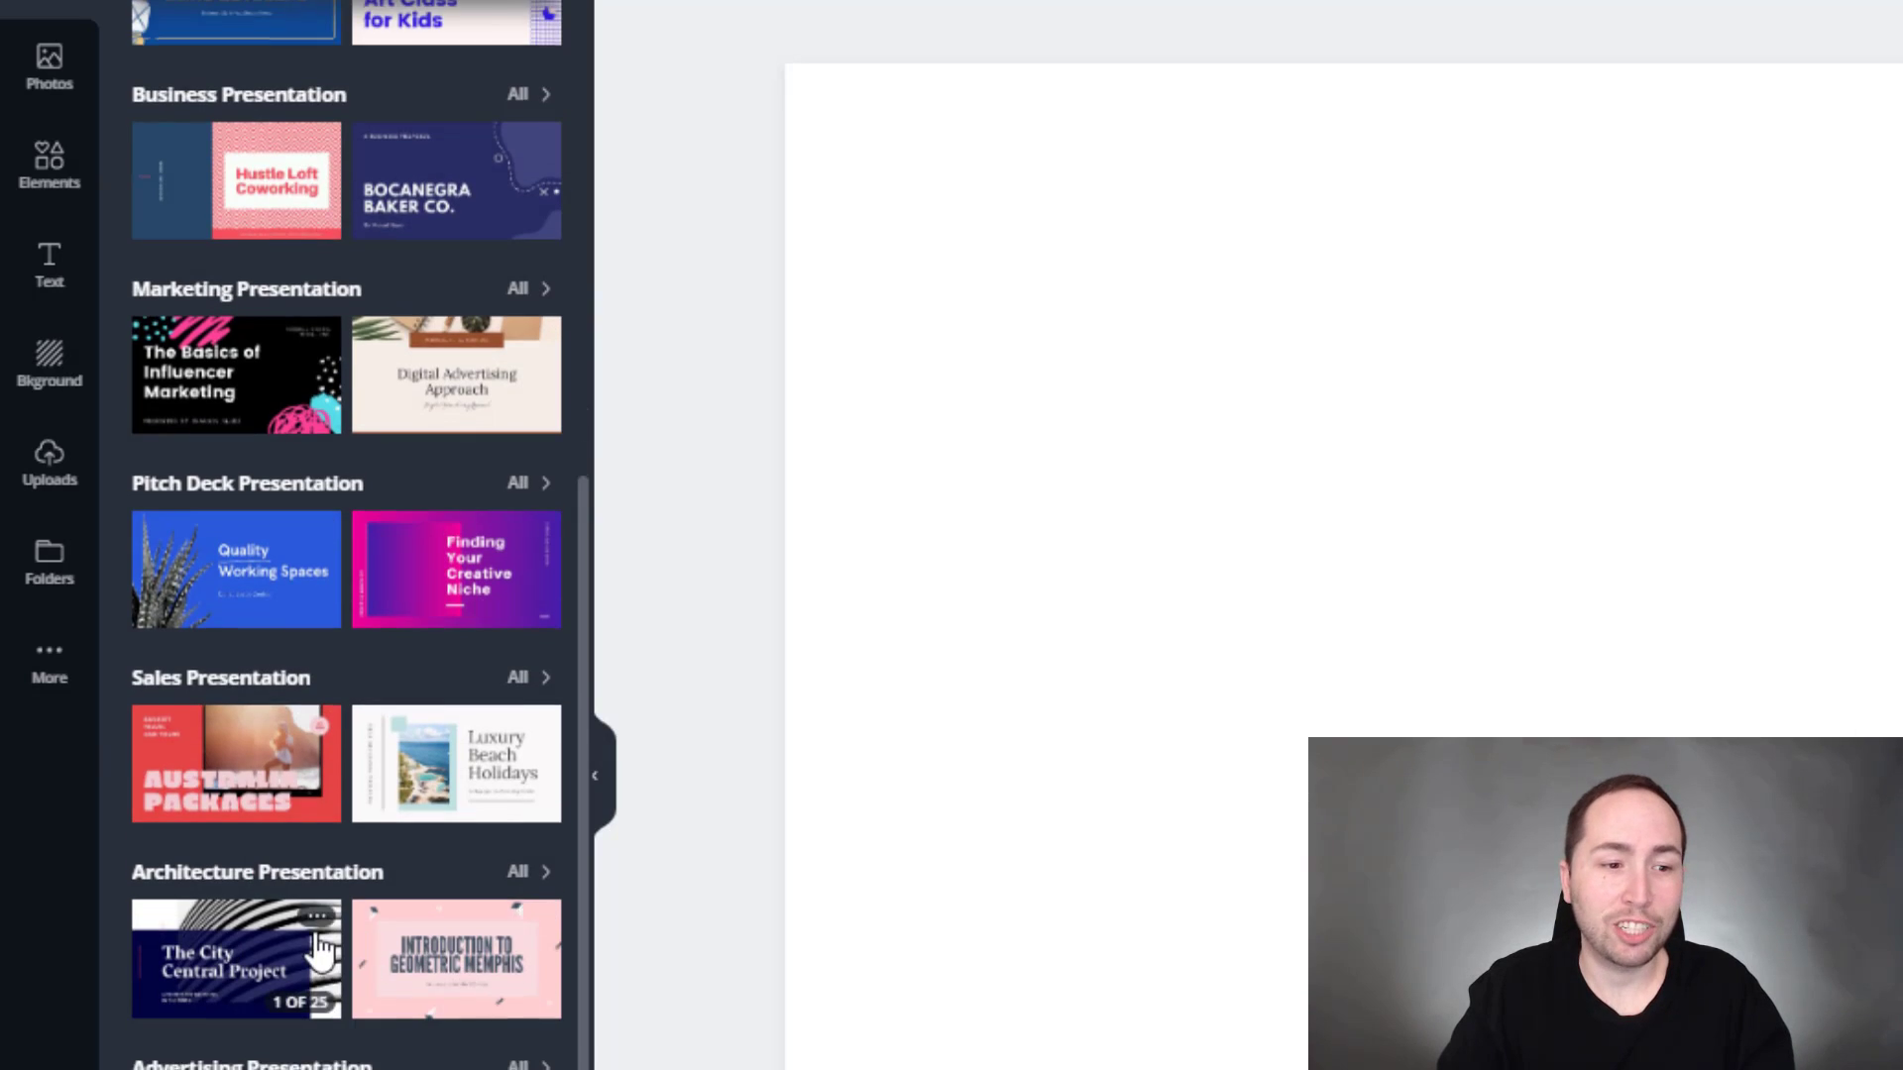
scroll(319, 949, "down", 20)
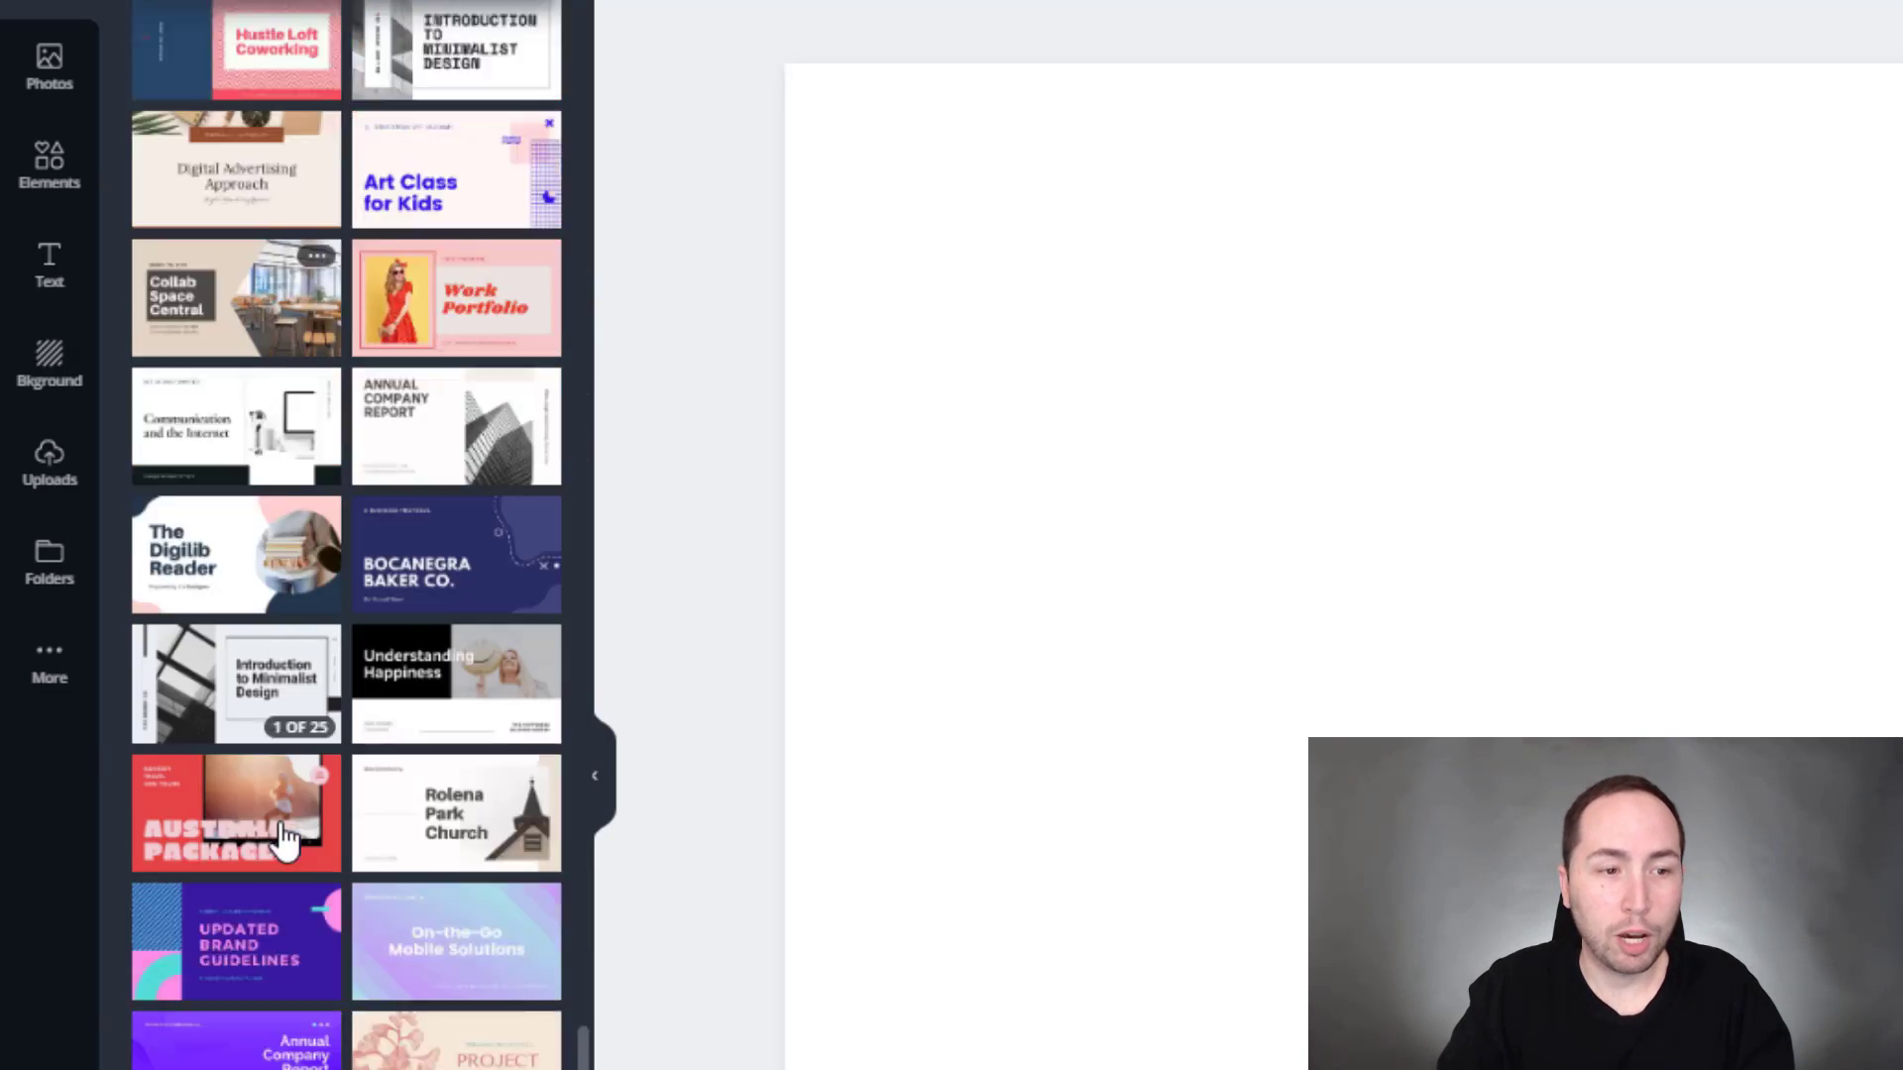
scroll(276, 820, "down", 5)
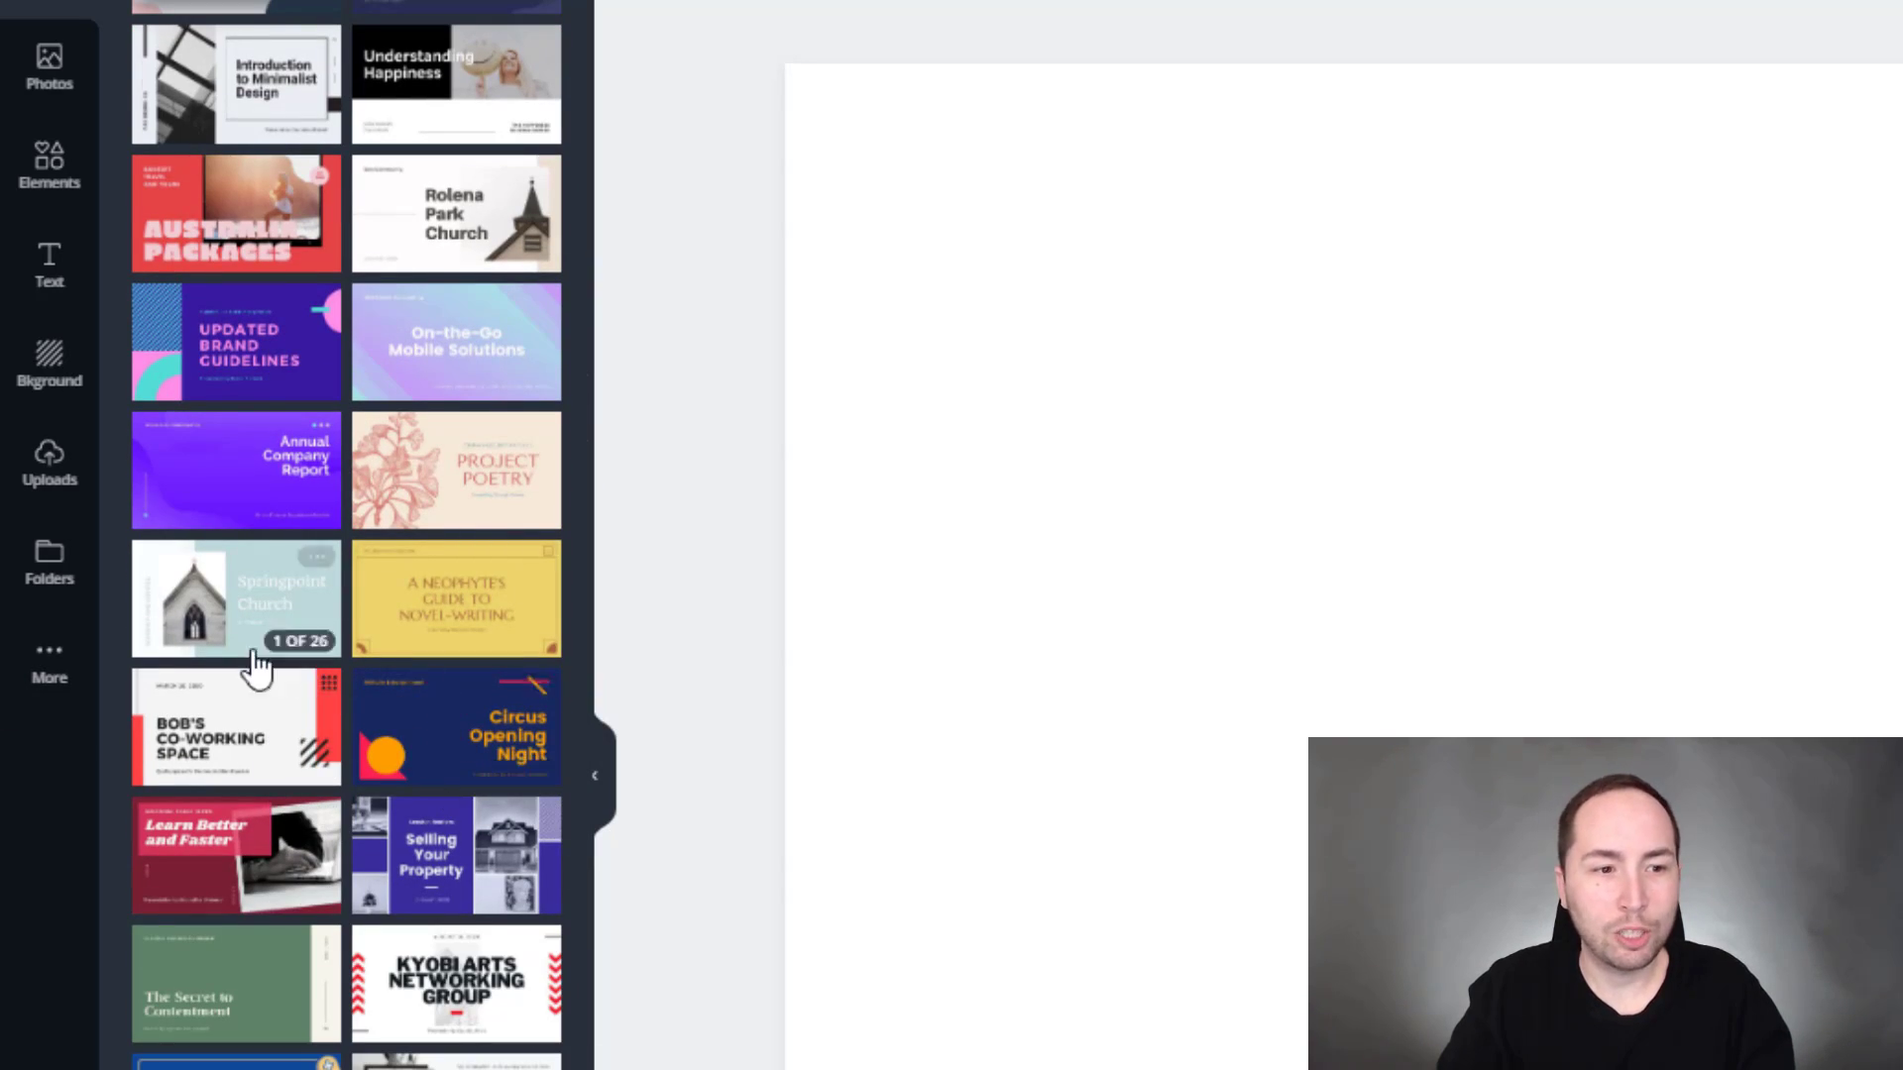
scroll(248, 662, "up", 20)
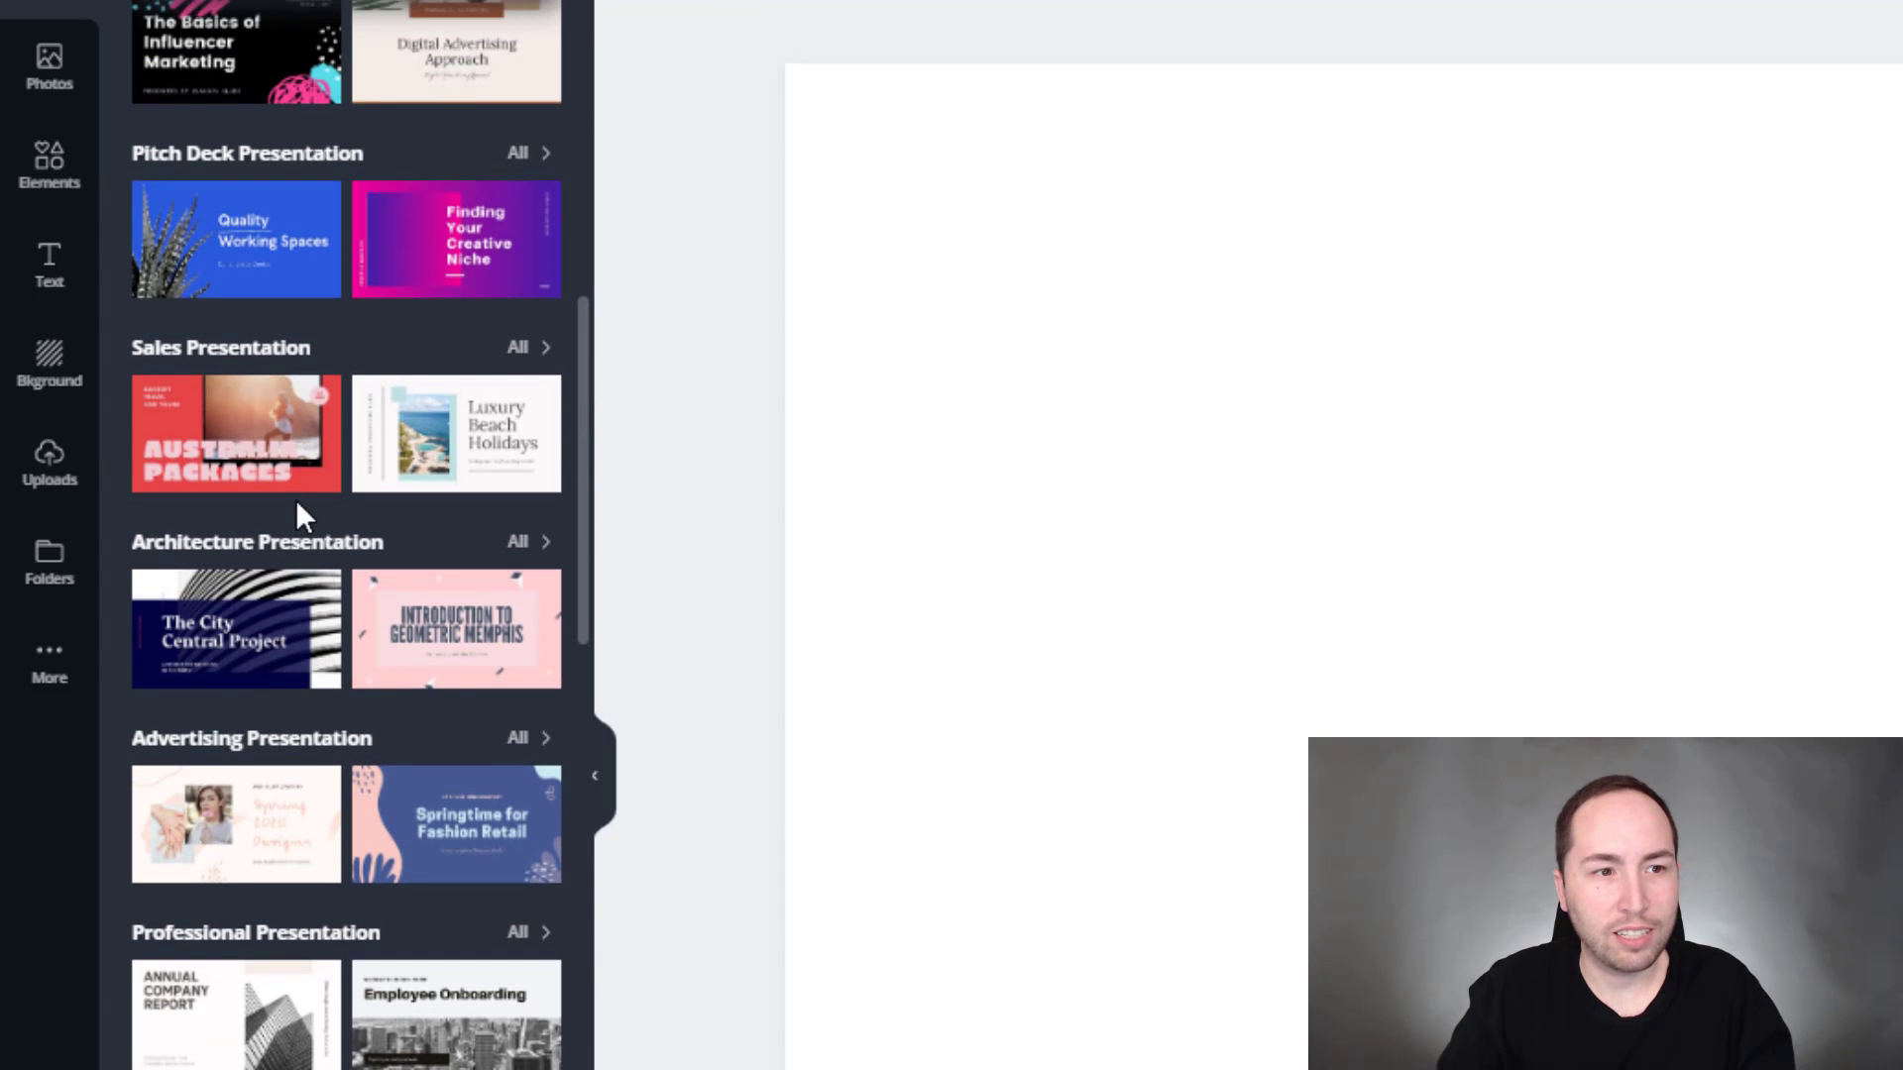
scroll(295, 499, "up", 10)
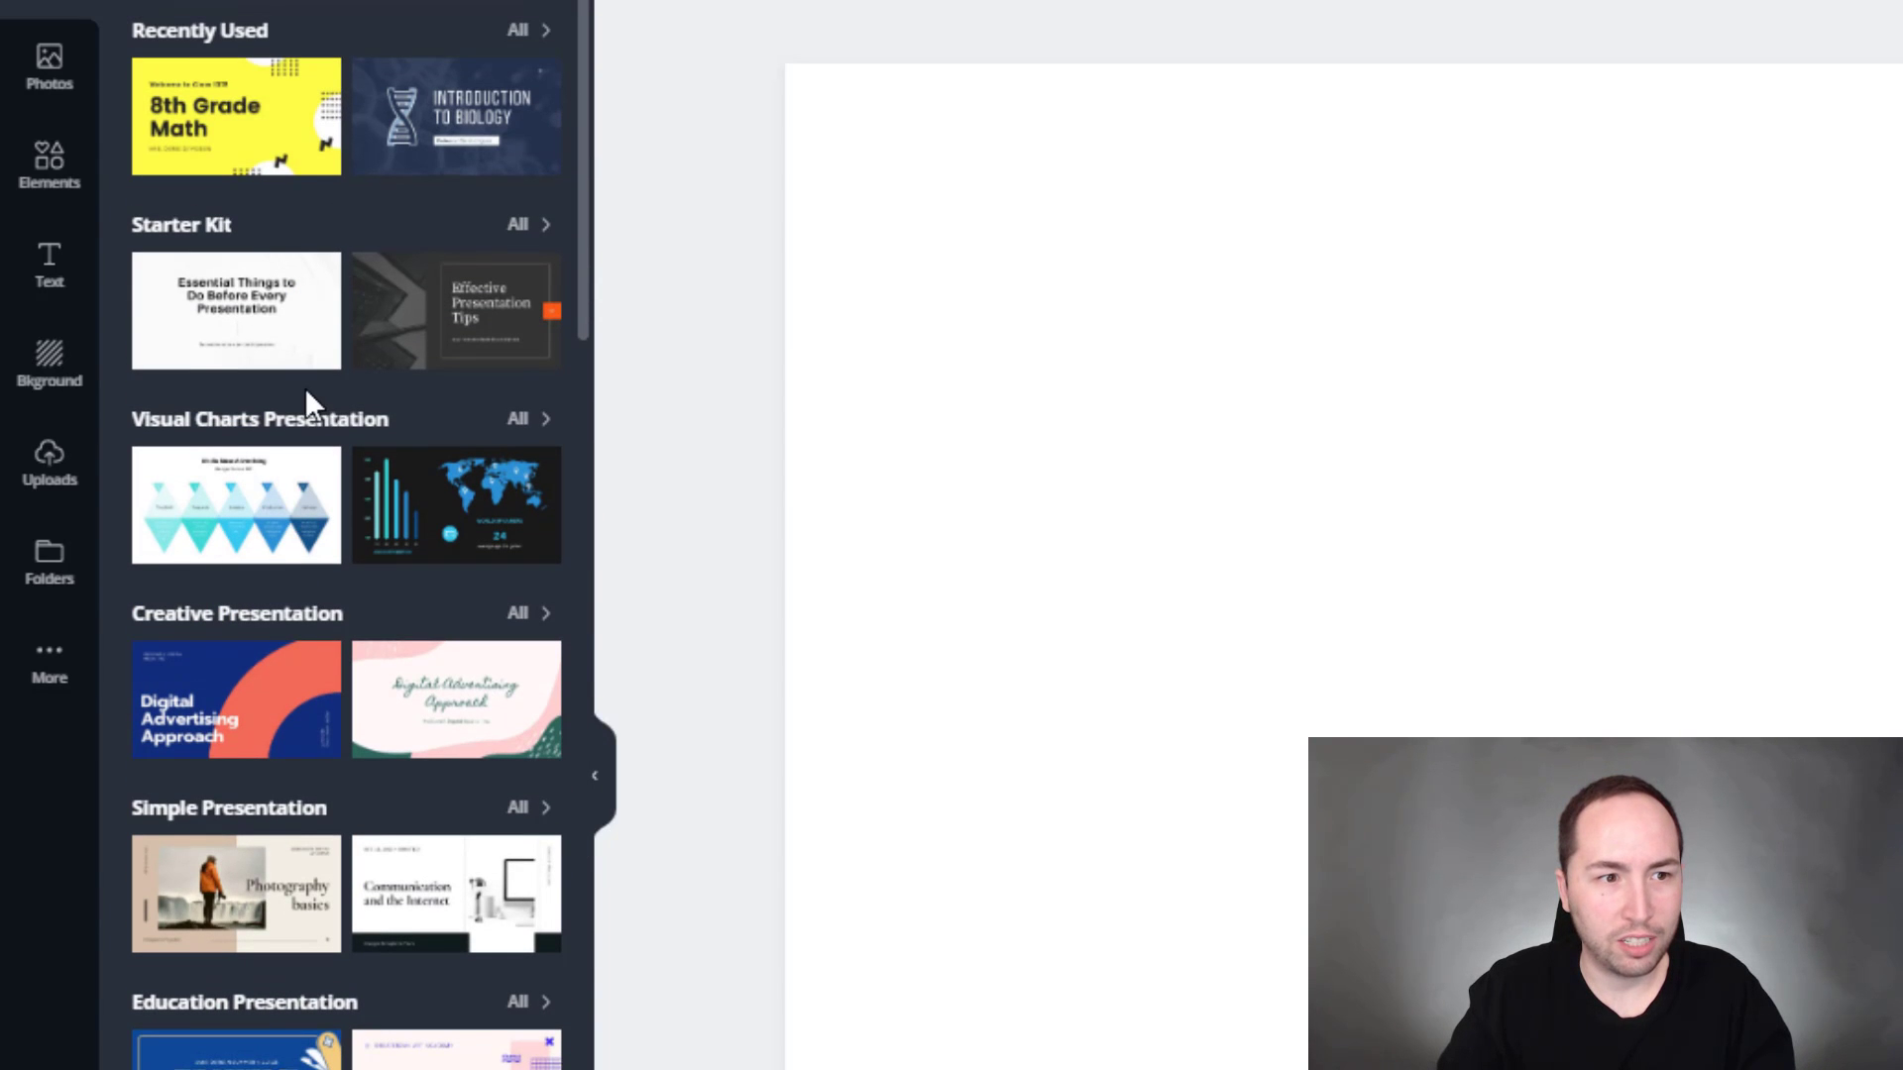
left_click(531, 1004)
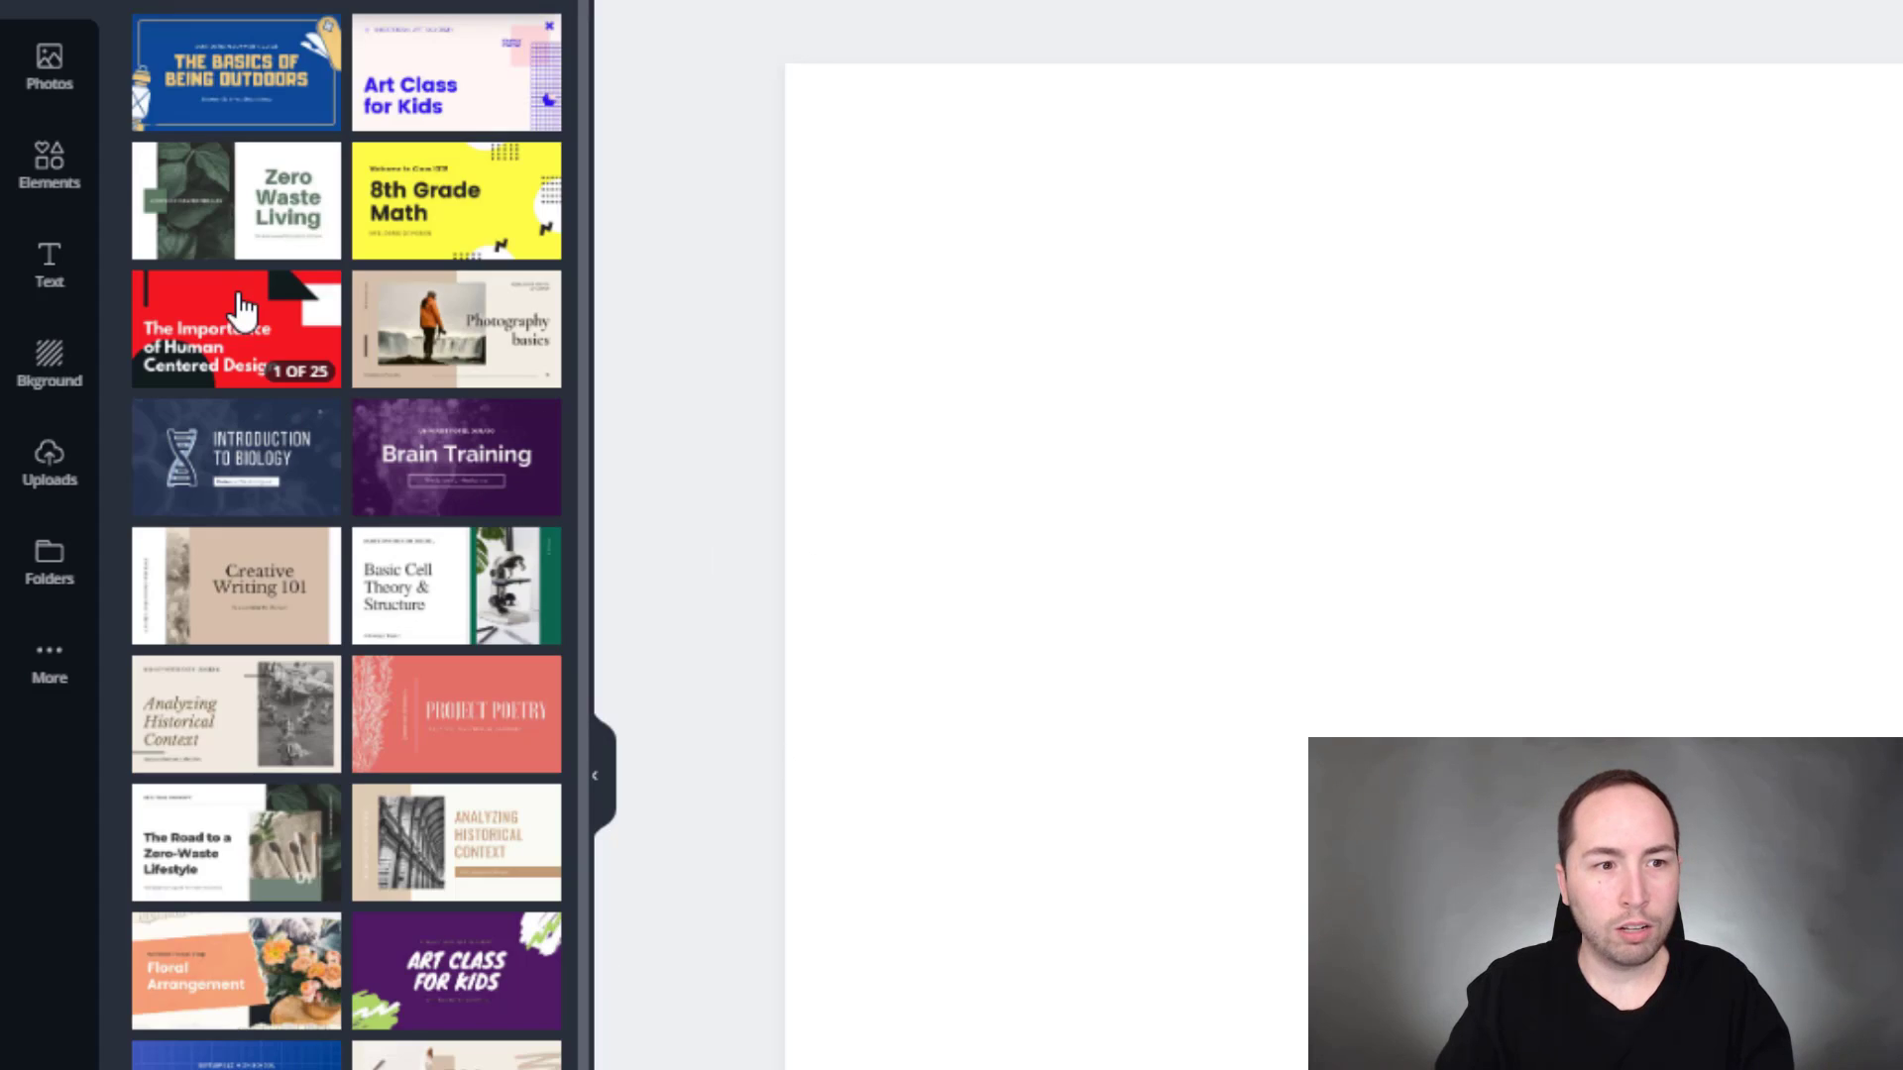
scroll(248, 317, "down", 12)
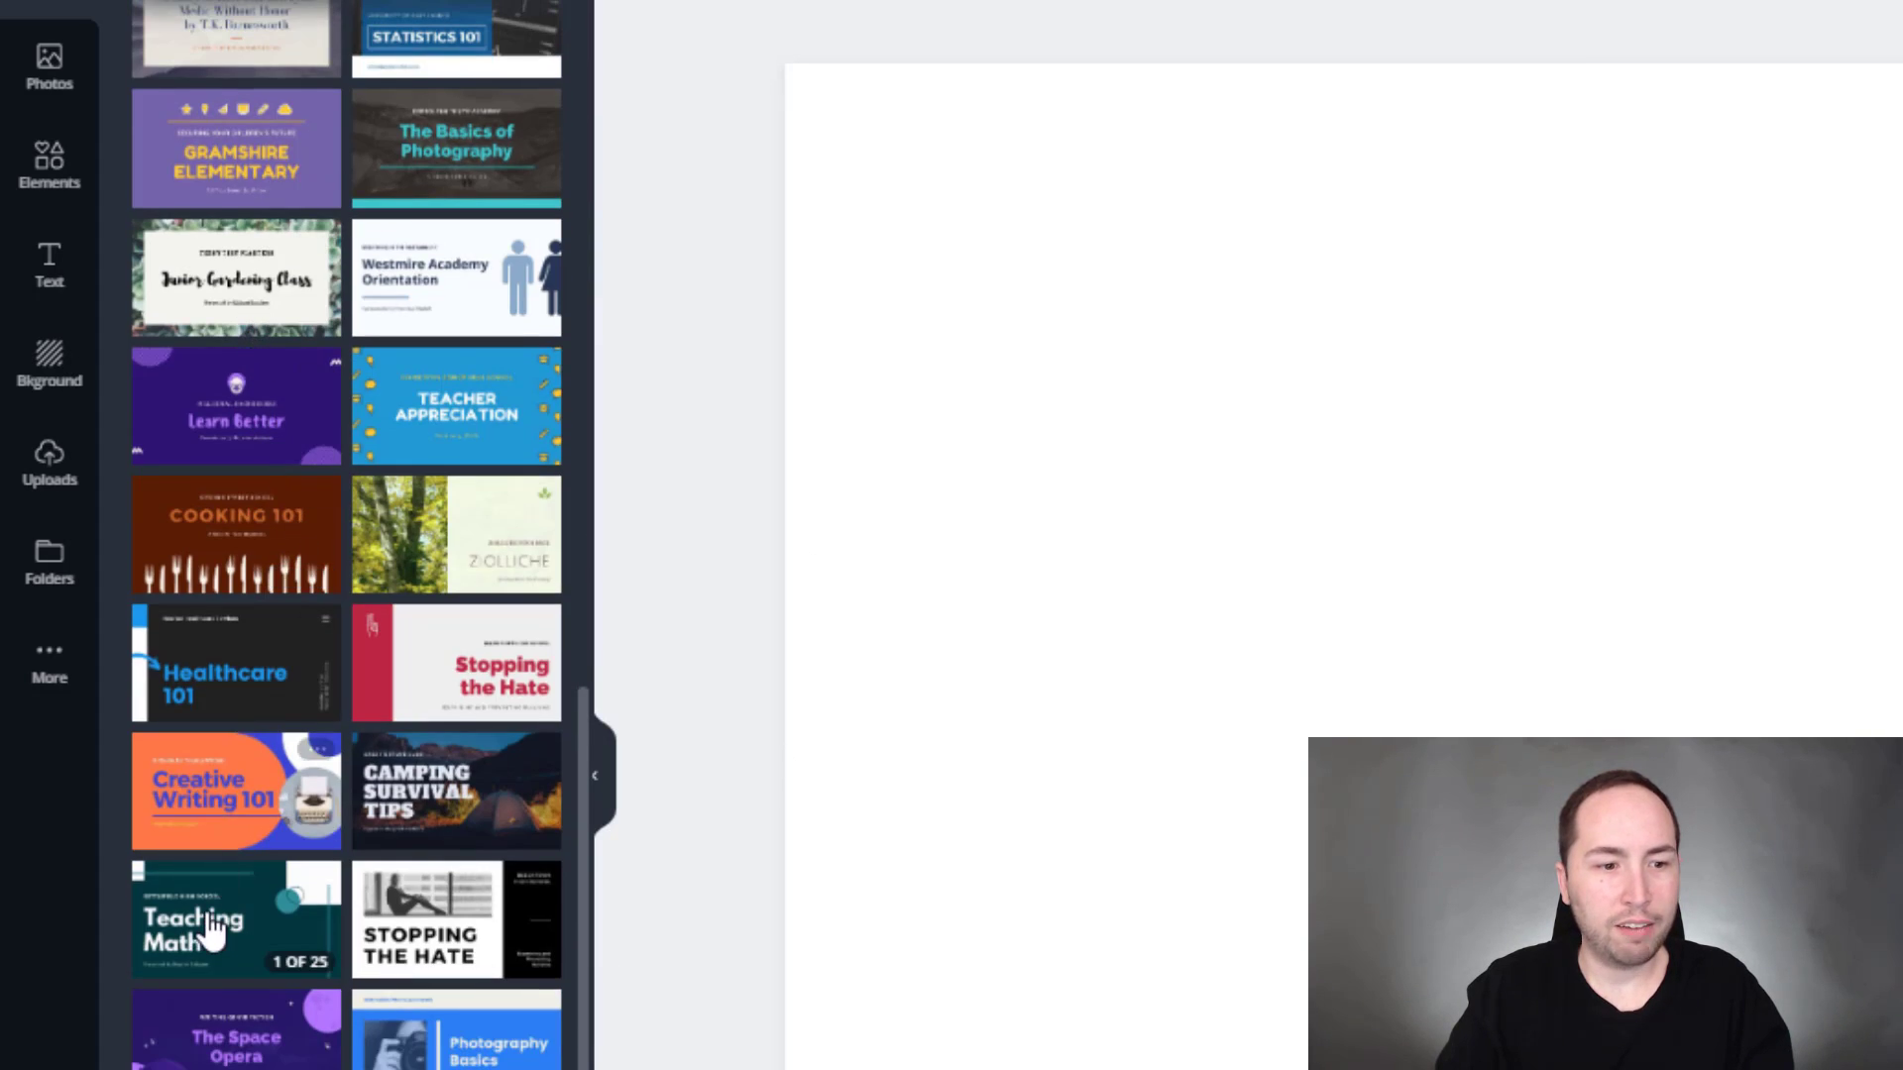
scroll(212, 931, "up", 12)
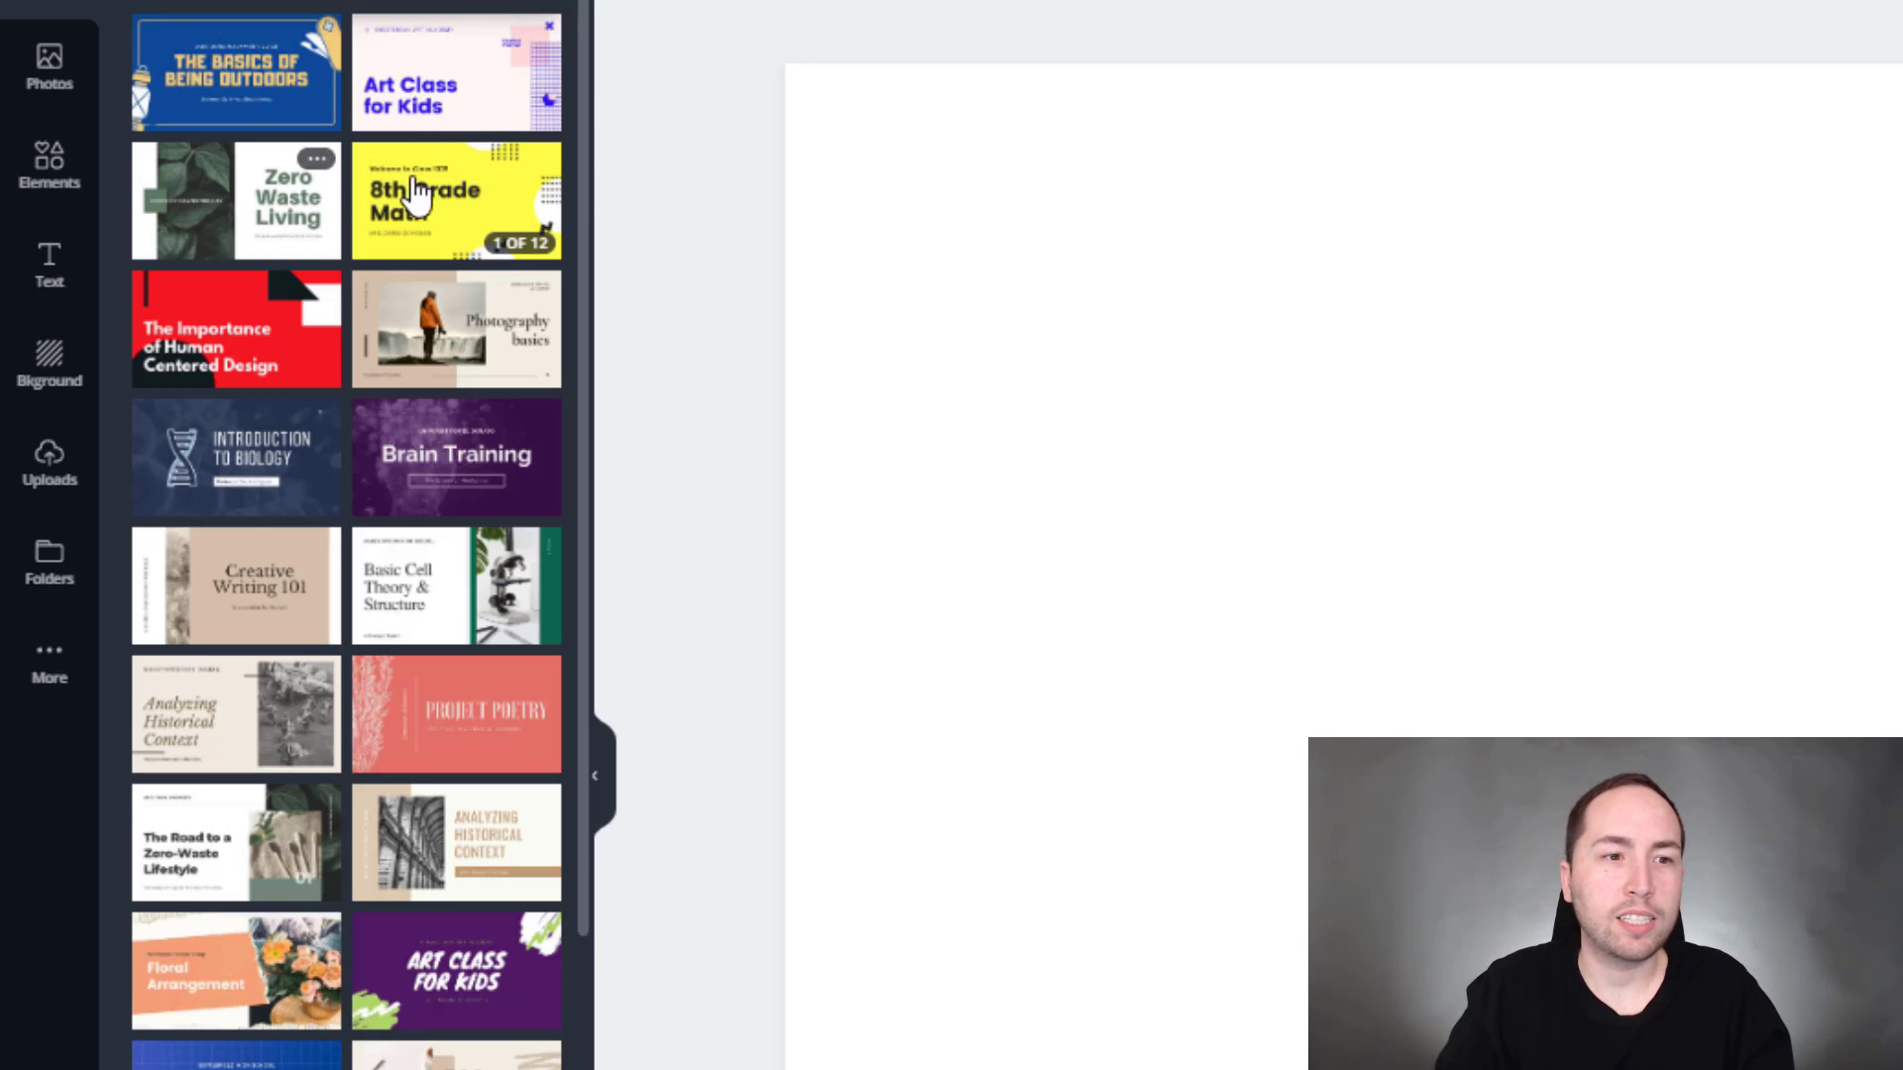
left_click(416, 218)
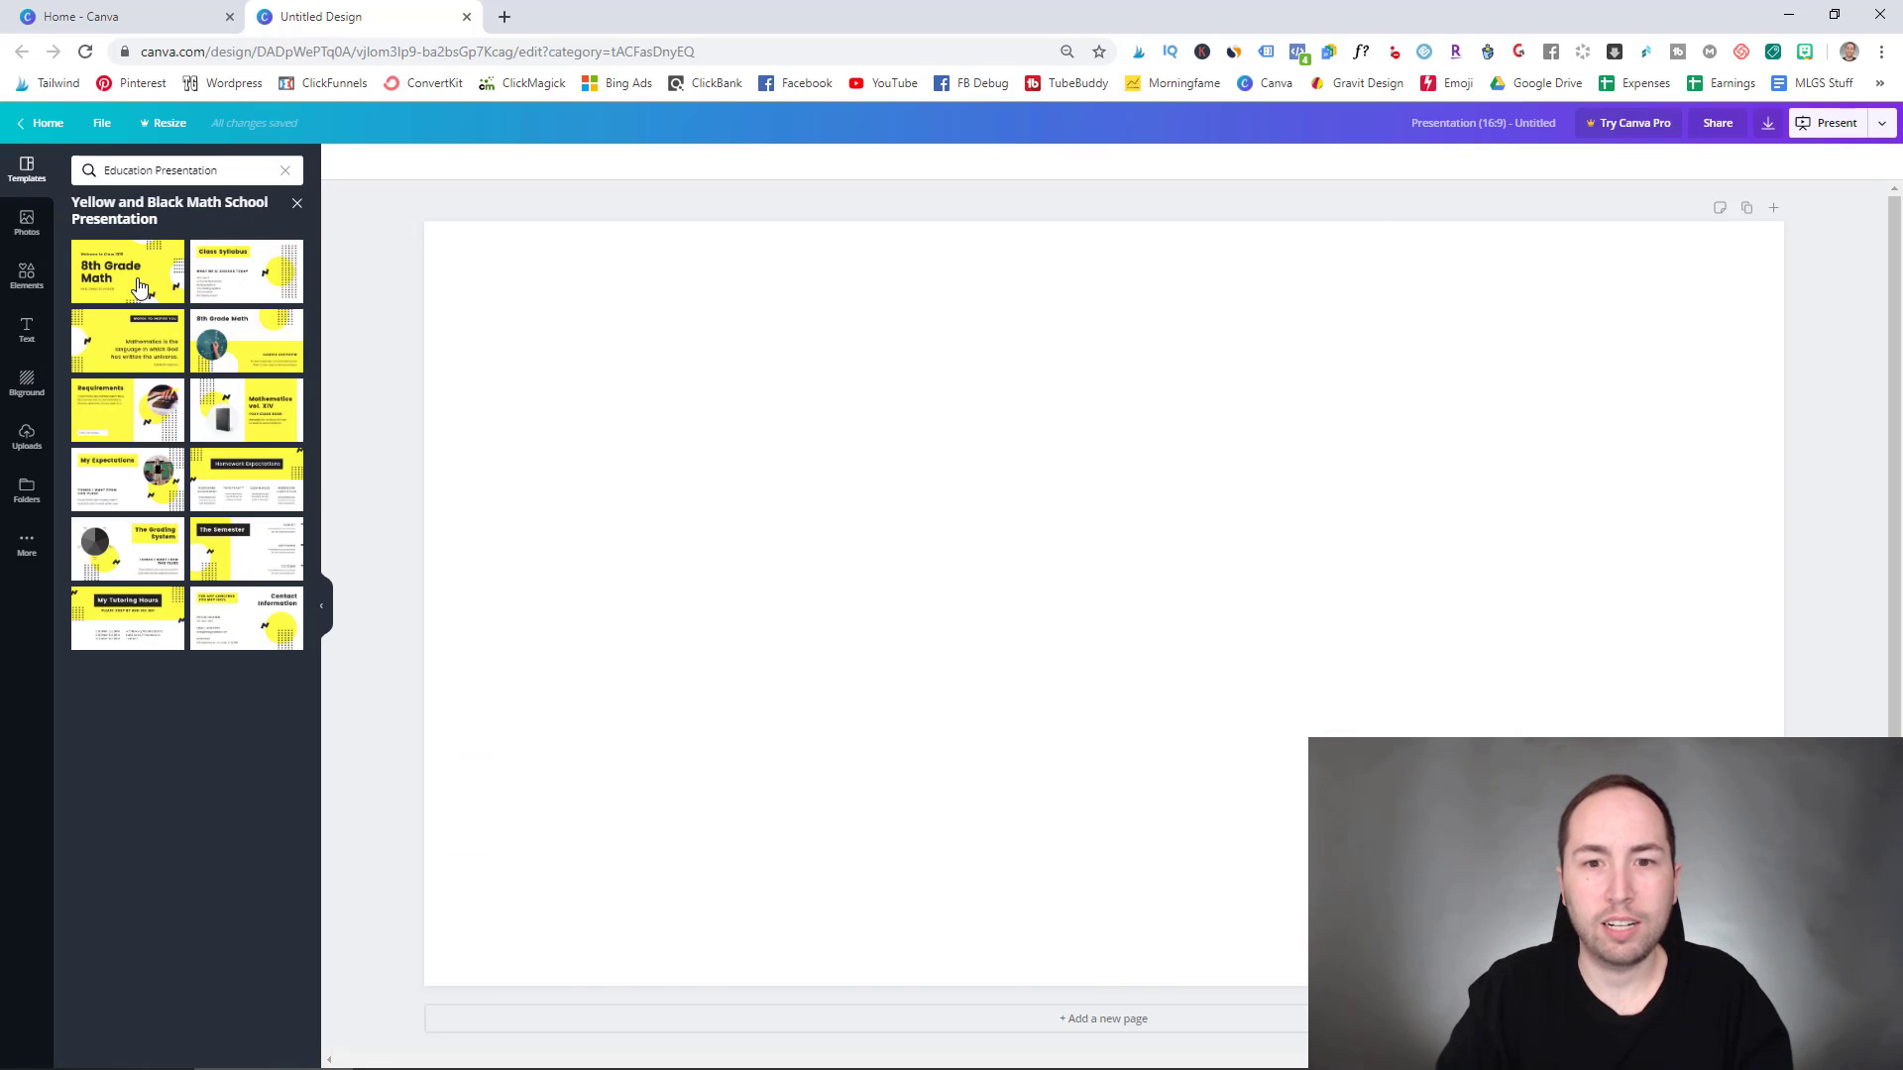
- Apply the 8th Grade Math title page to page 1 and a Words to Inspire You quote page to page 2
left_click(139, 287)
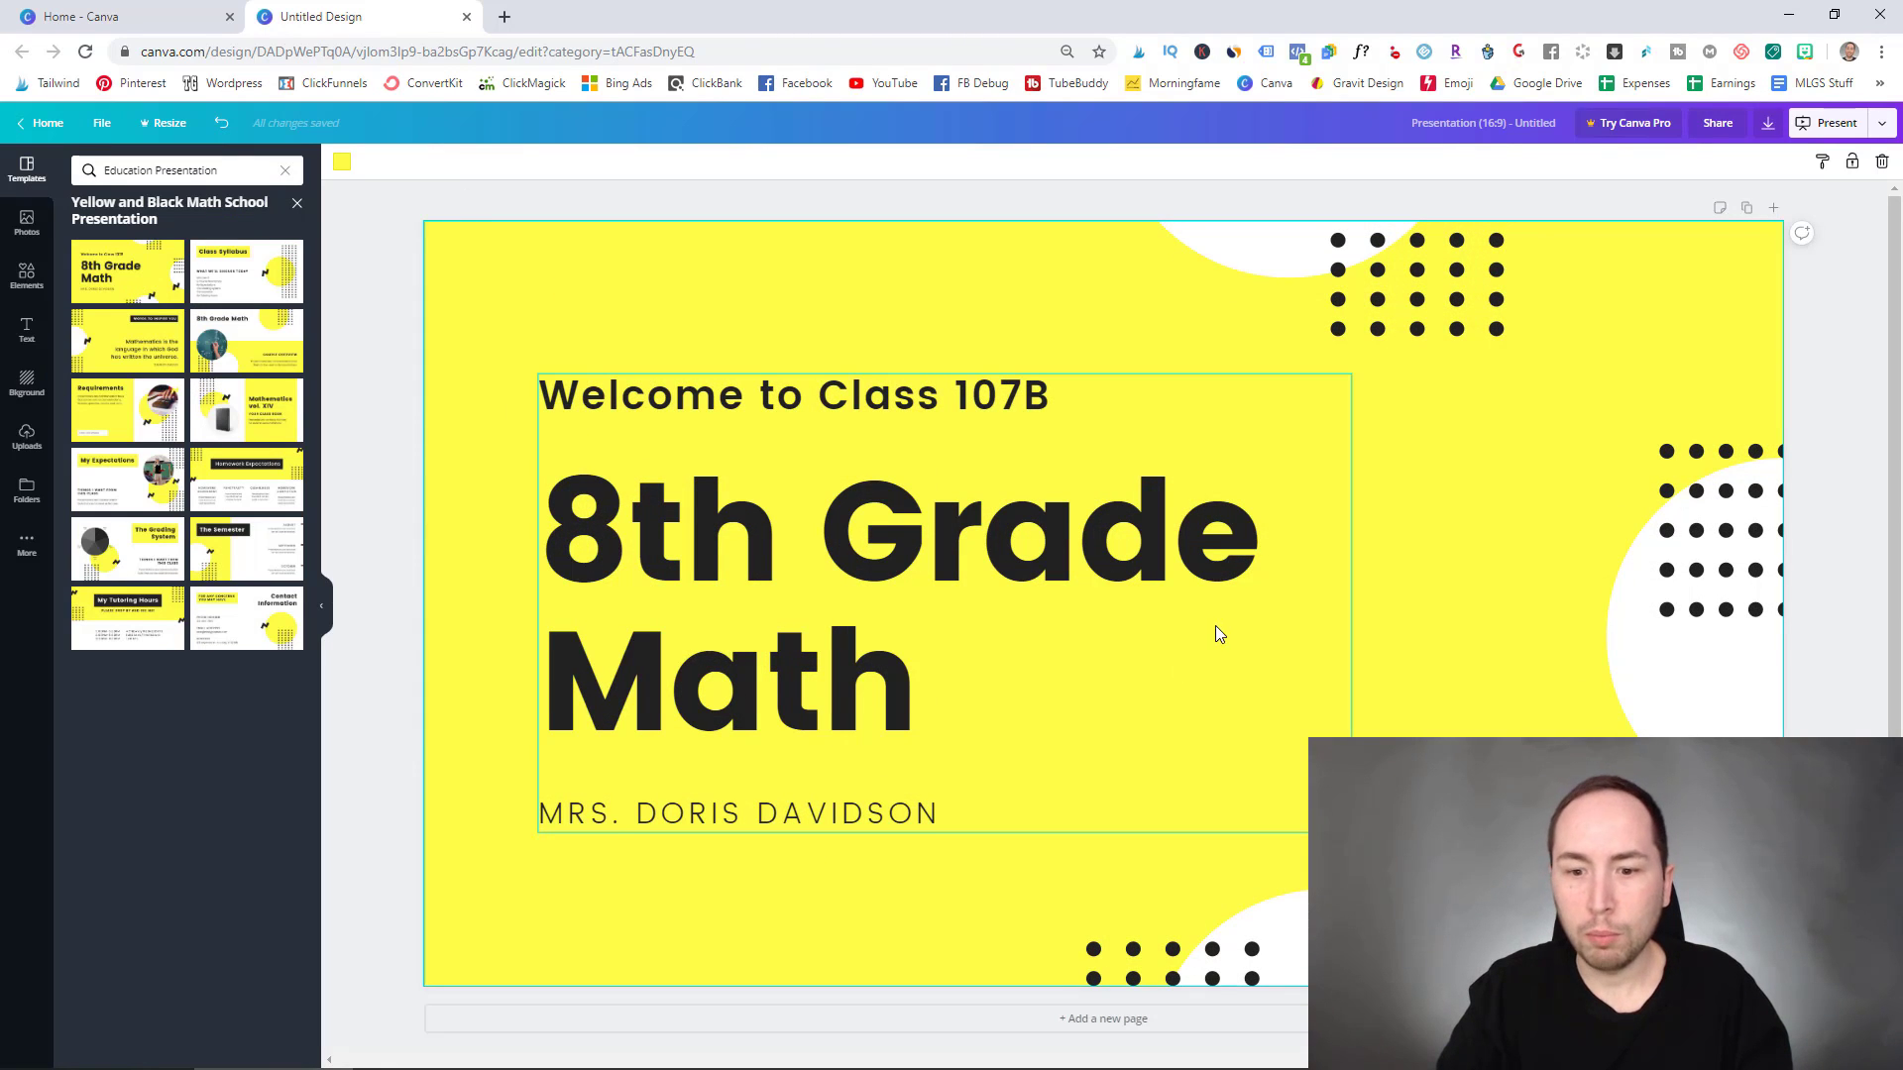
left_click(1098, 1021)
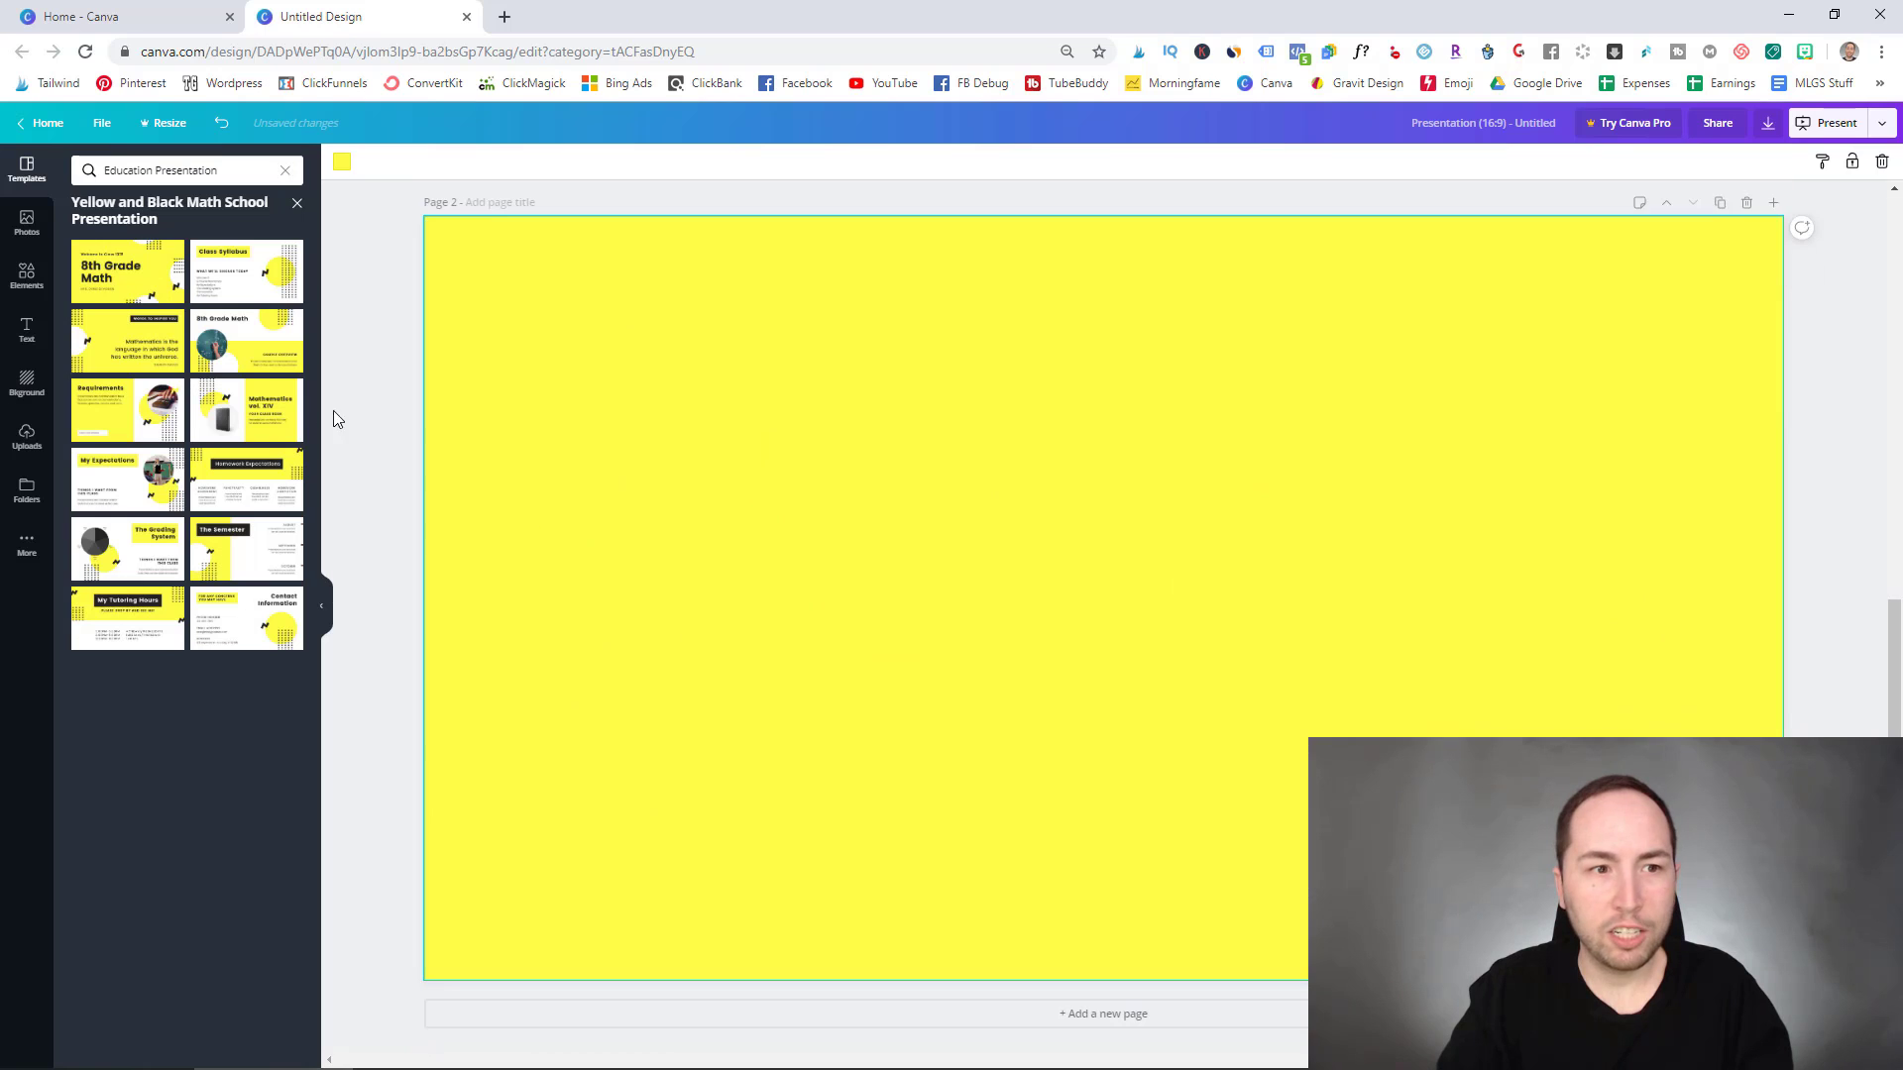
left_click(117, 344)
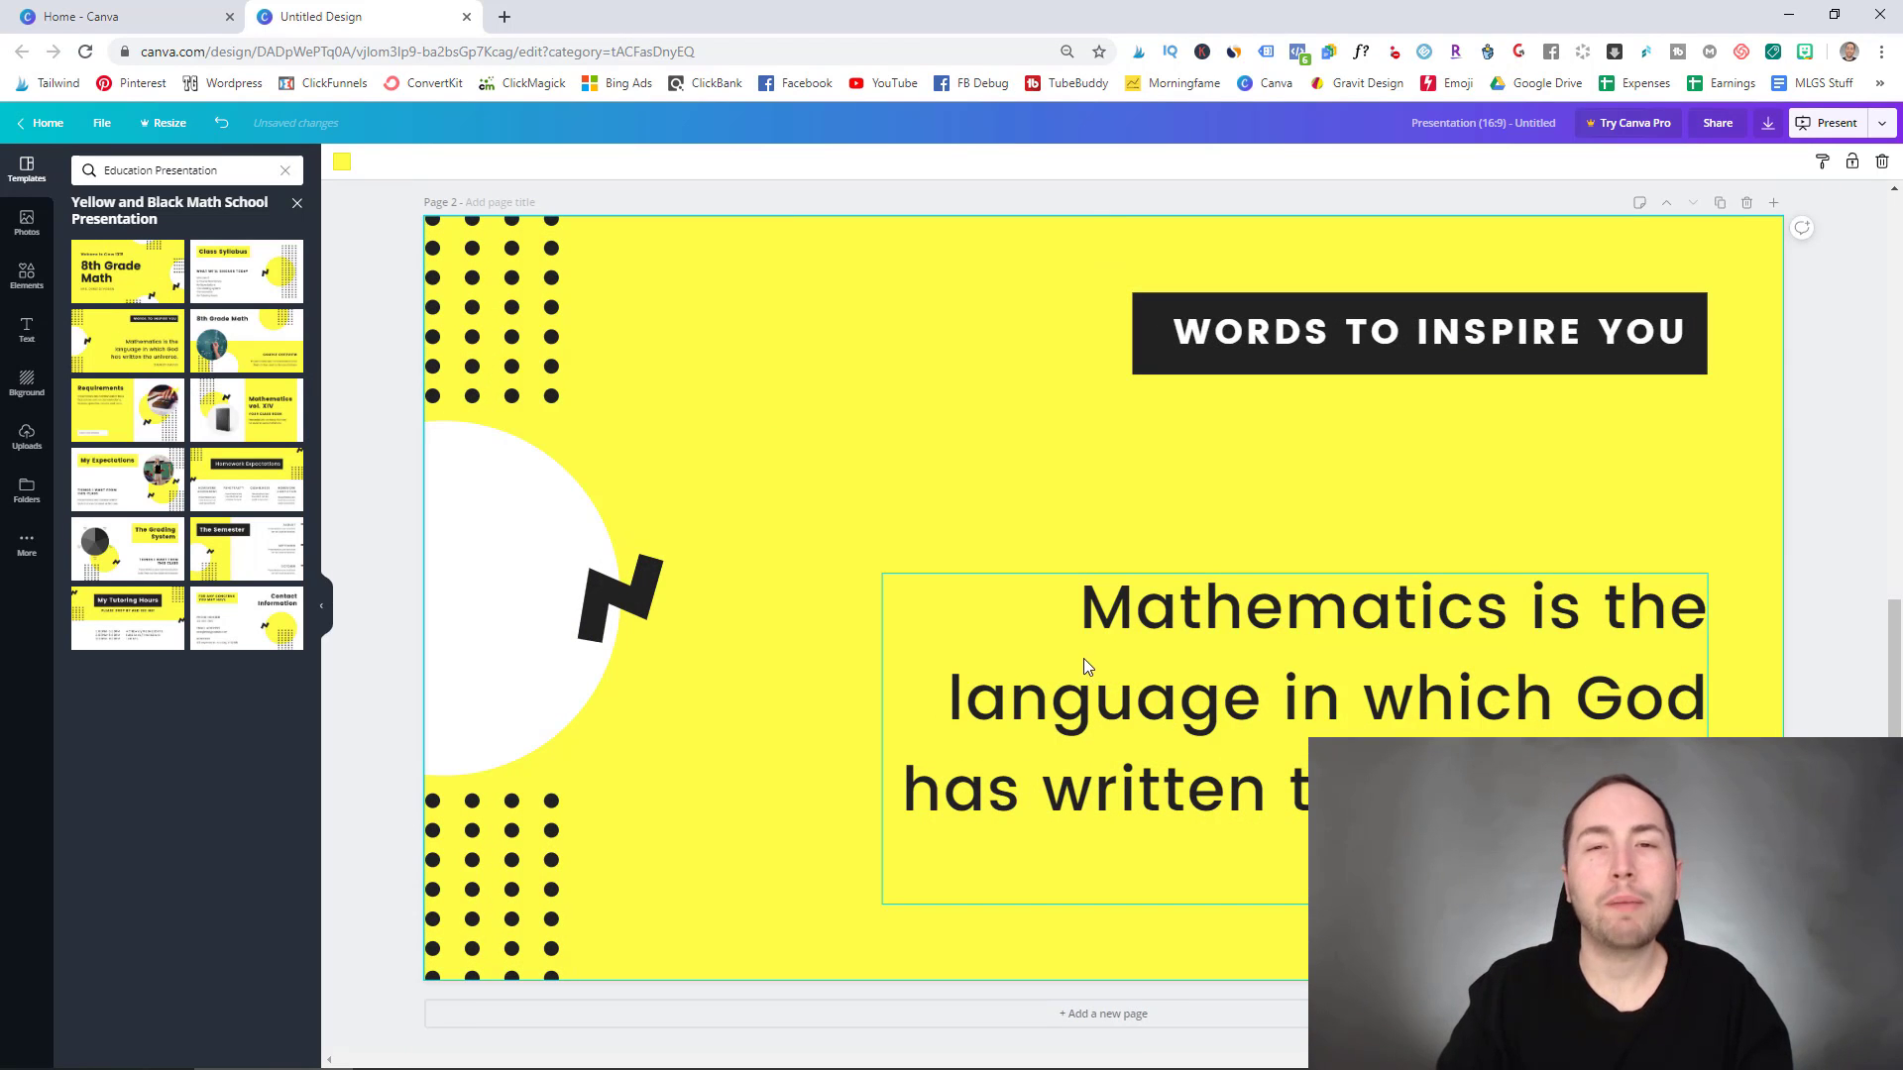
scroll(1091, 674, "up", 8)
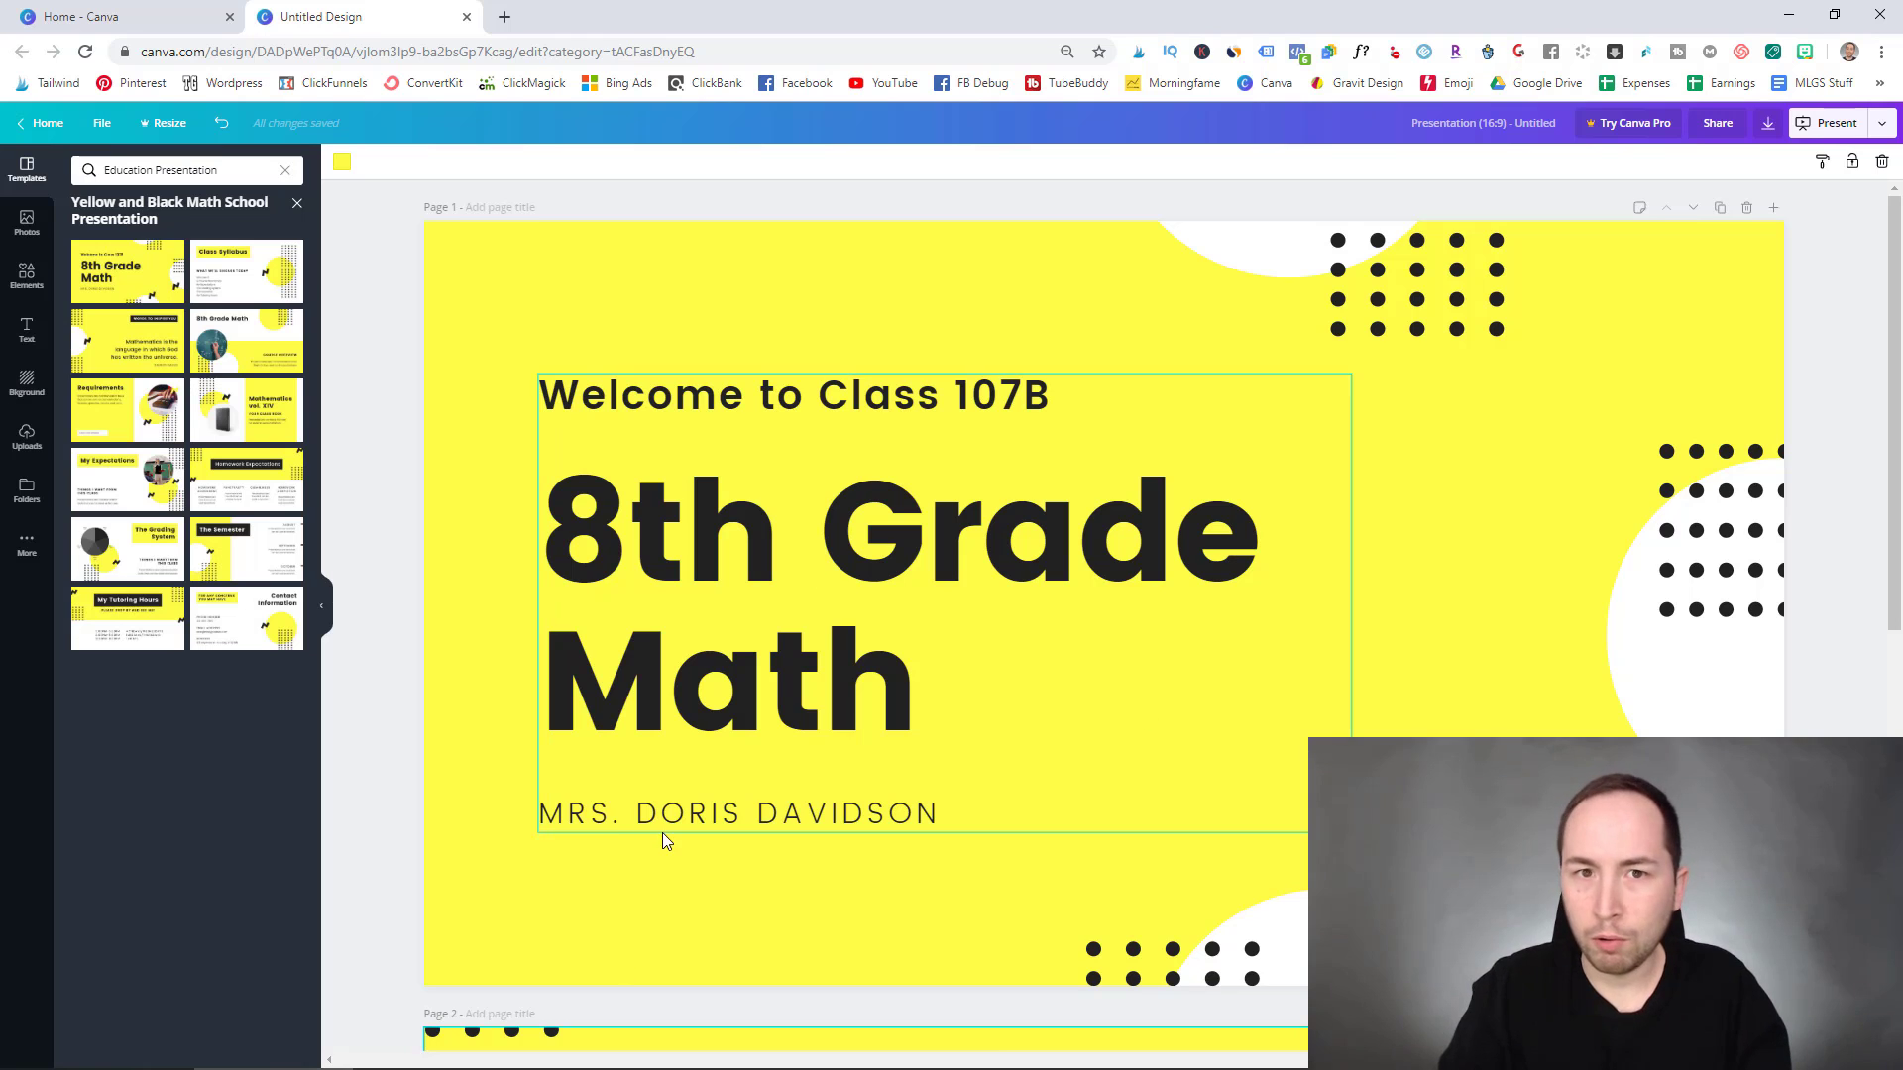
scroll(1150, 635, "down", 3)
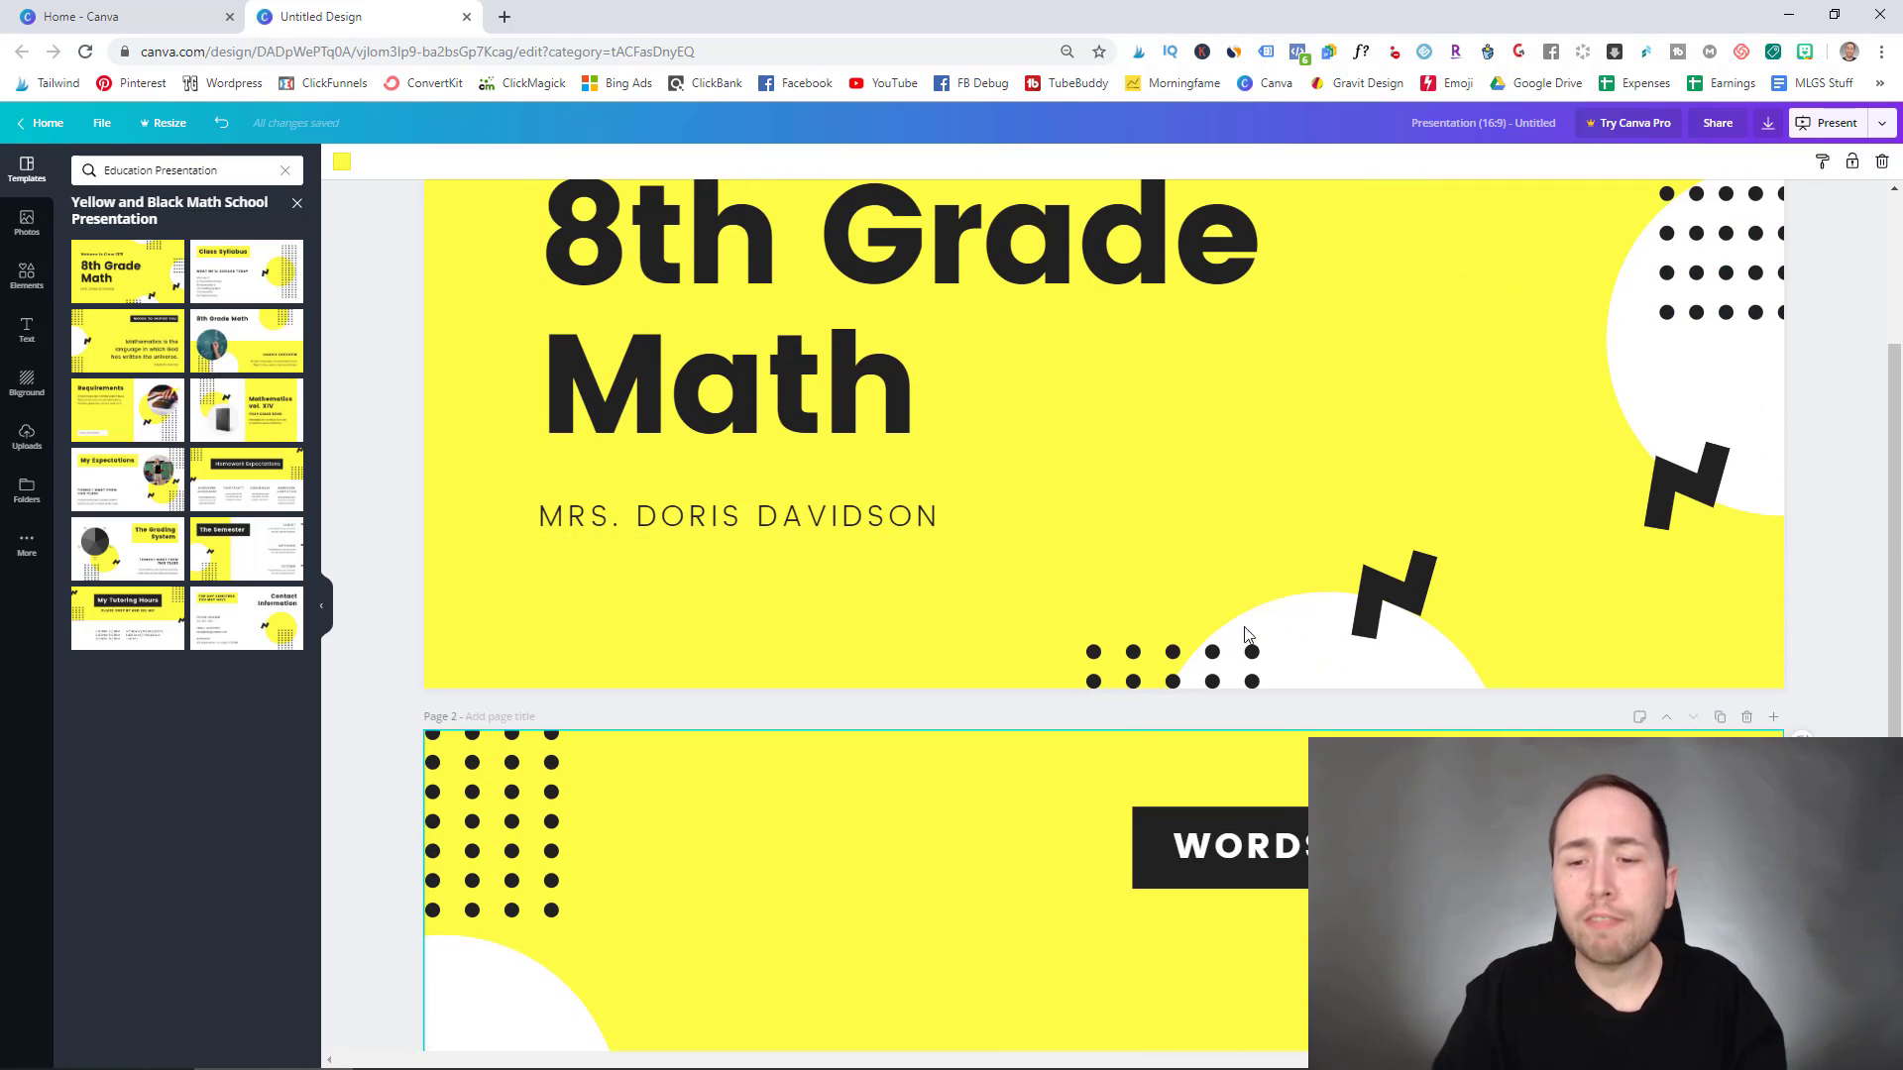
scroll(1090, 639, "down", 4)
scroll(757, 616, "up", 1)
scroll(759, 614, "down", 2)
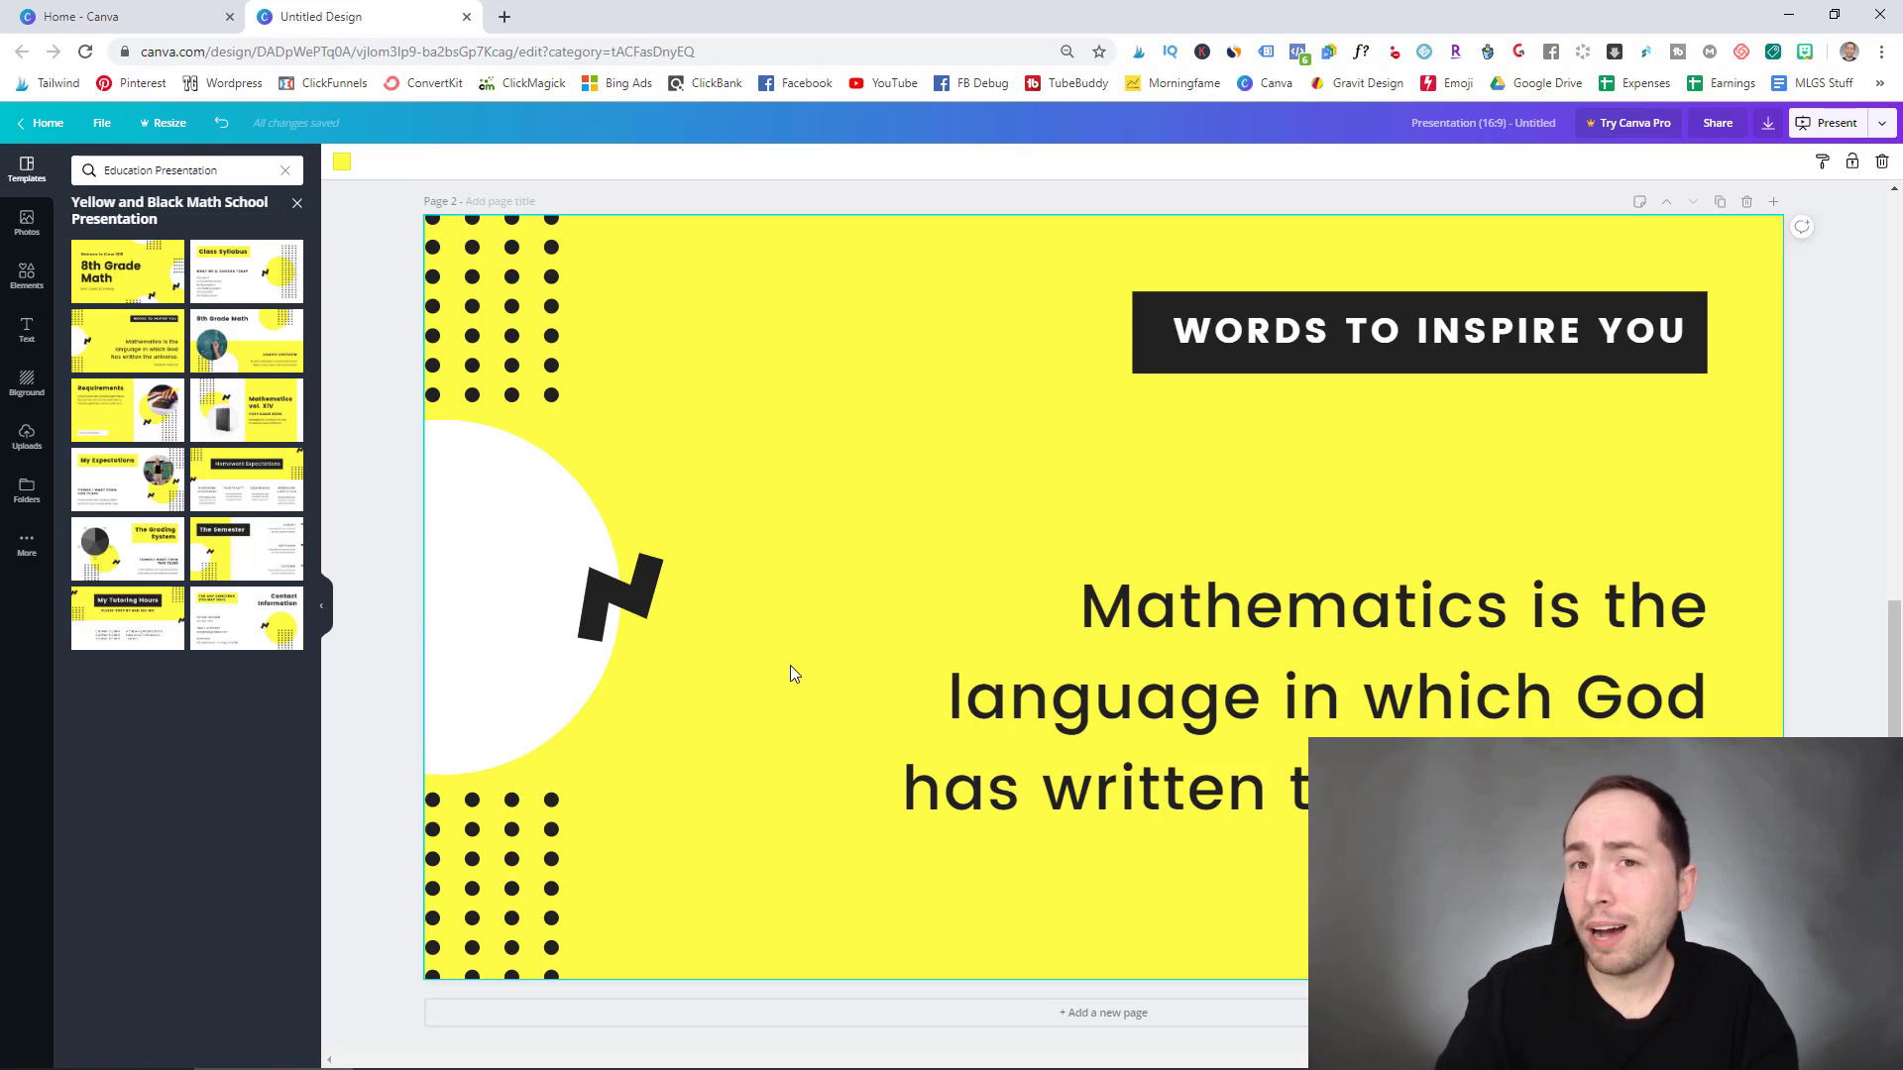
scroll(793, 661, "up", 8)
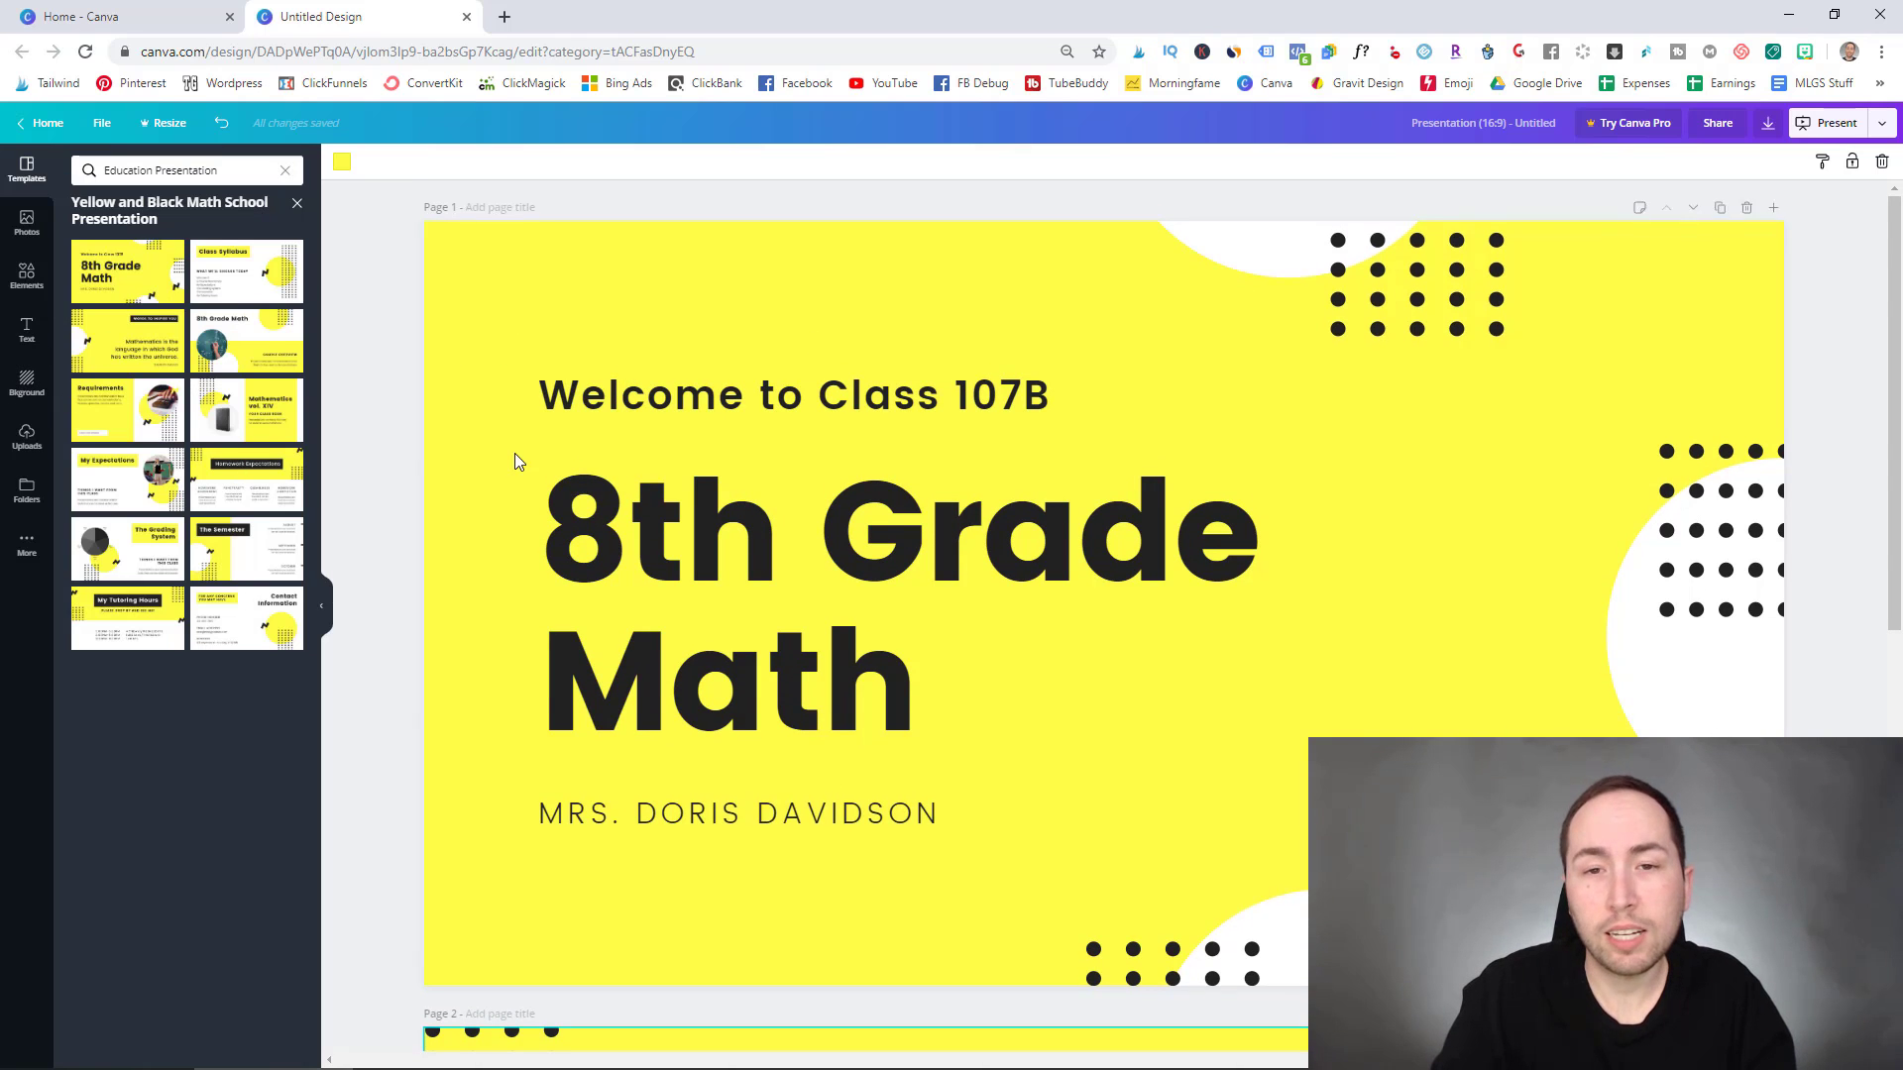
scroll(515, 454, "down", 3)
scroll(514, 496, "up", 3)
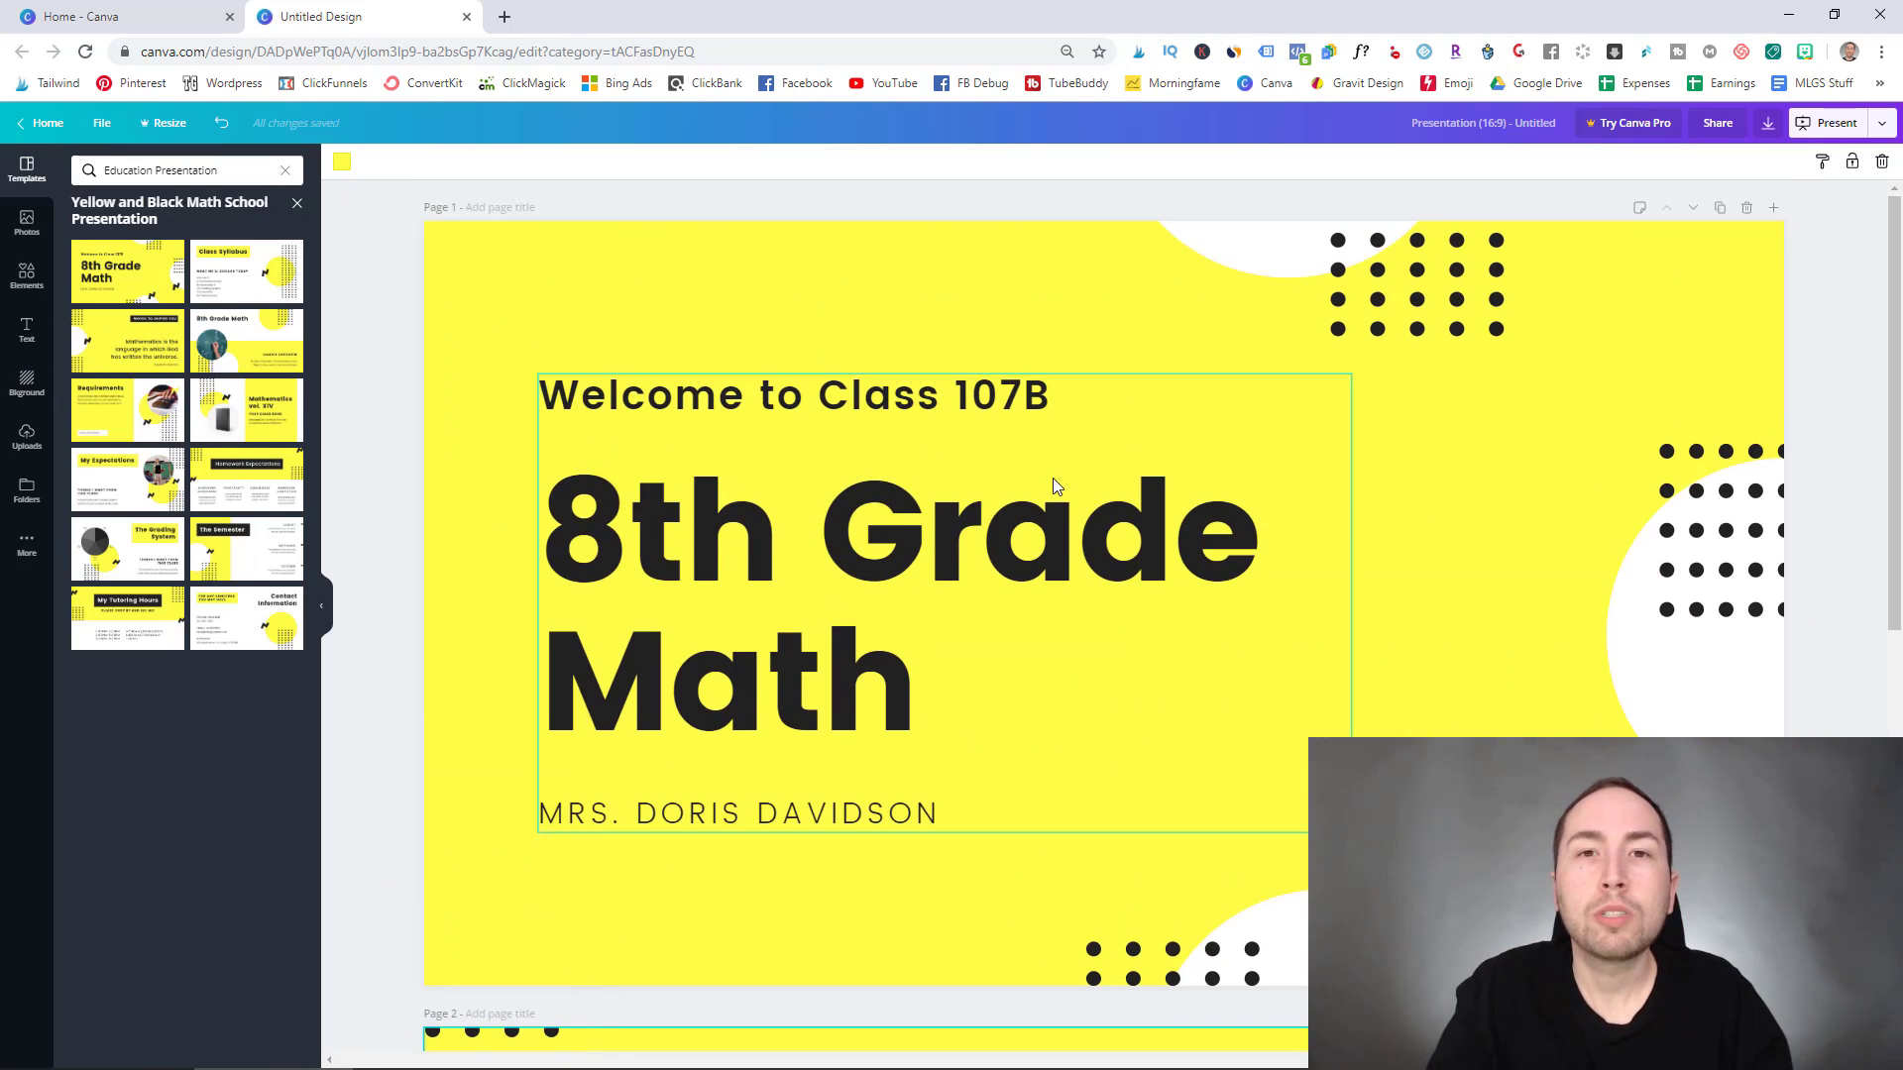
scroll(1053, 478, "down", 4)
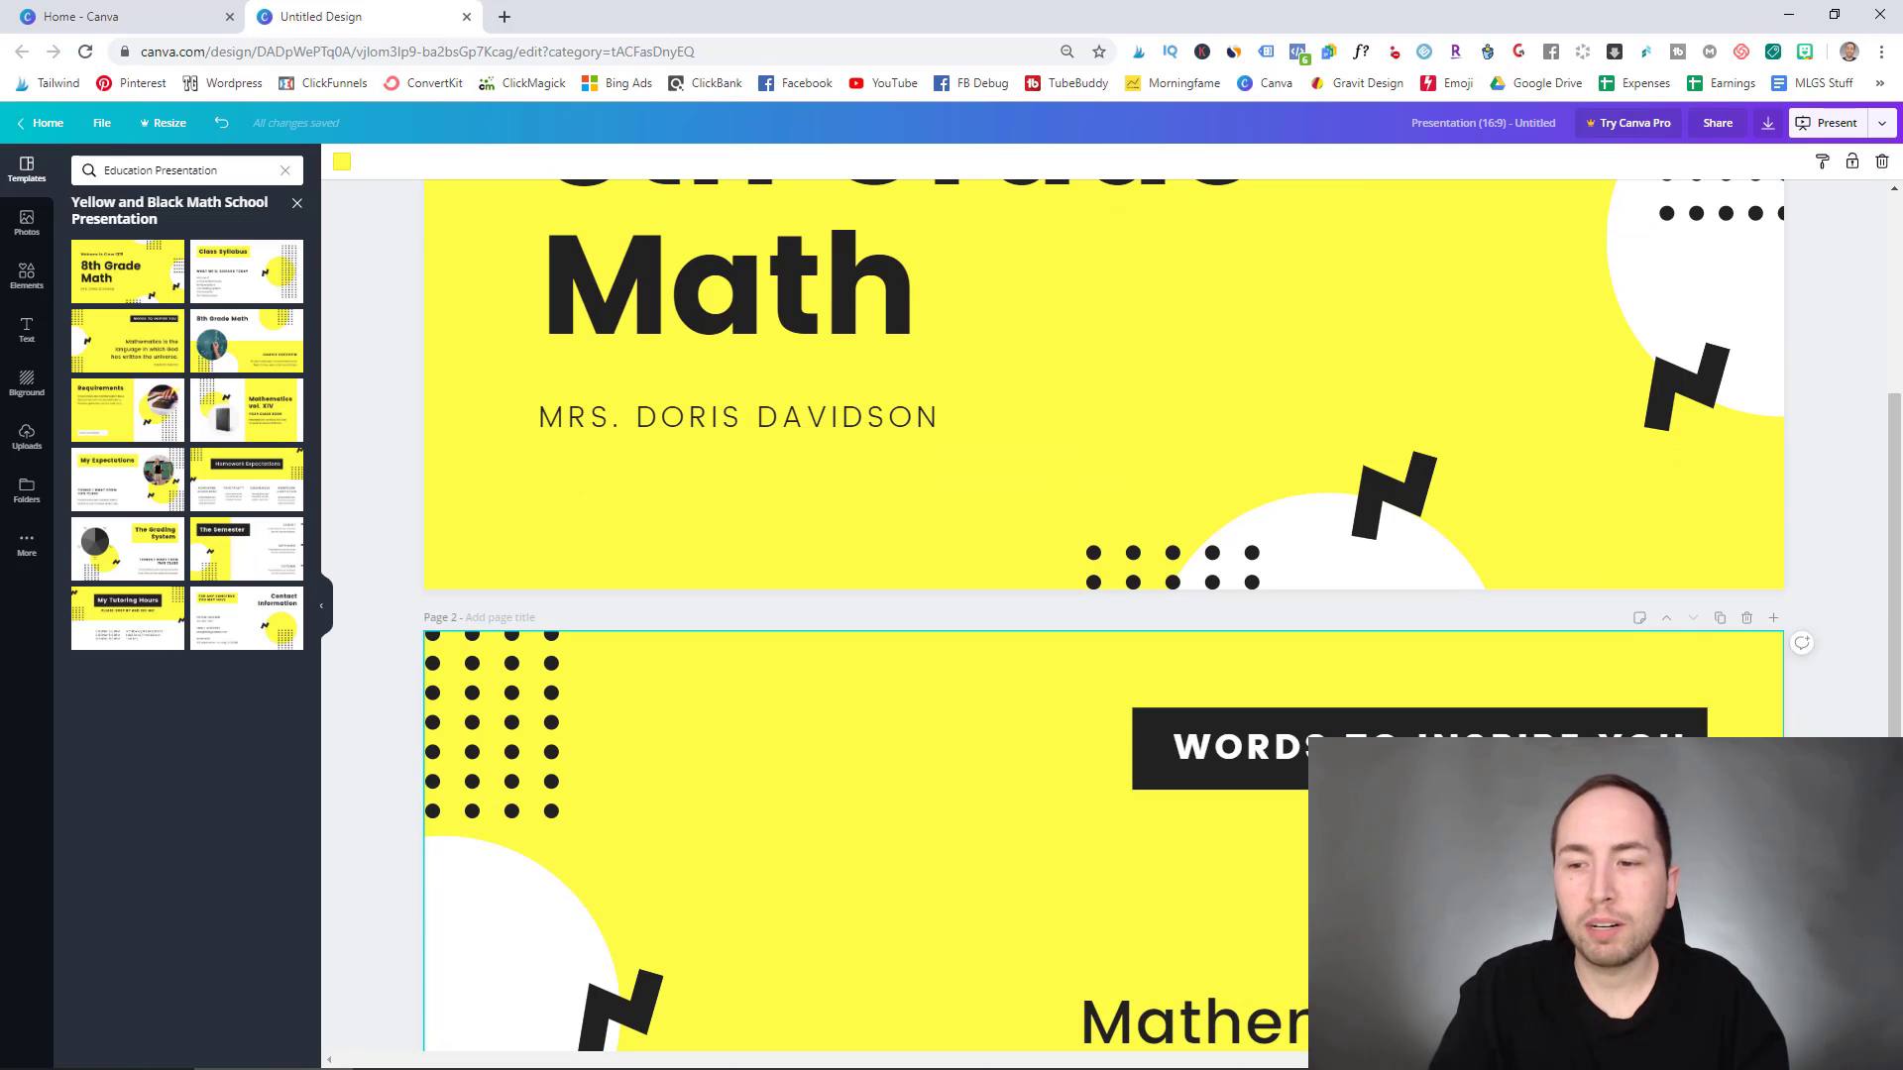
scroll(1115, 654, "up", 4)
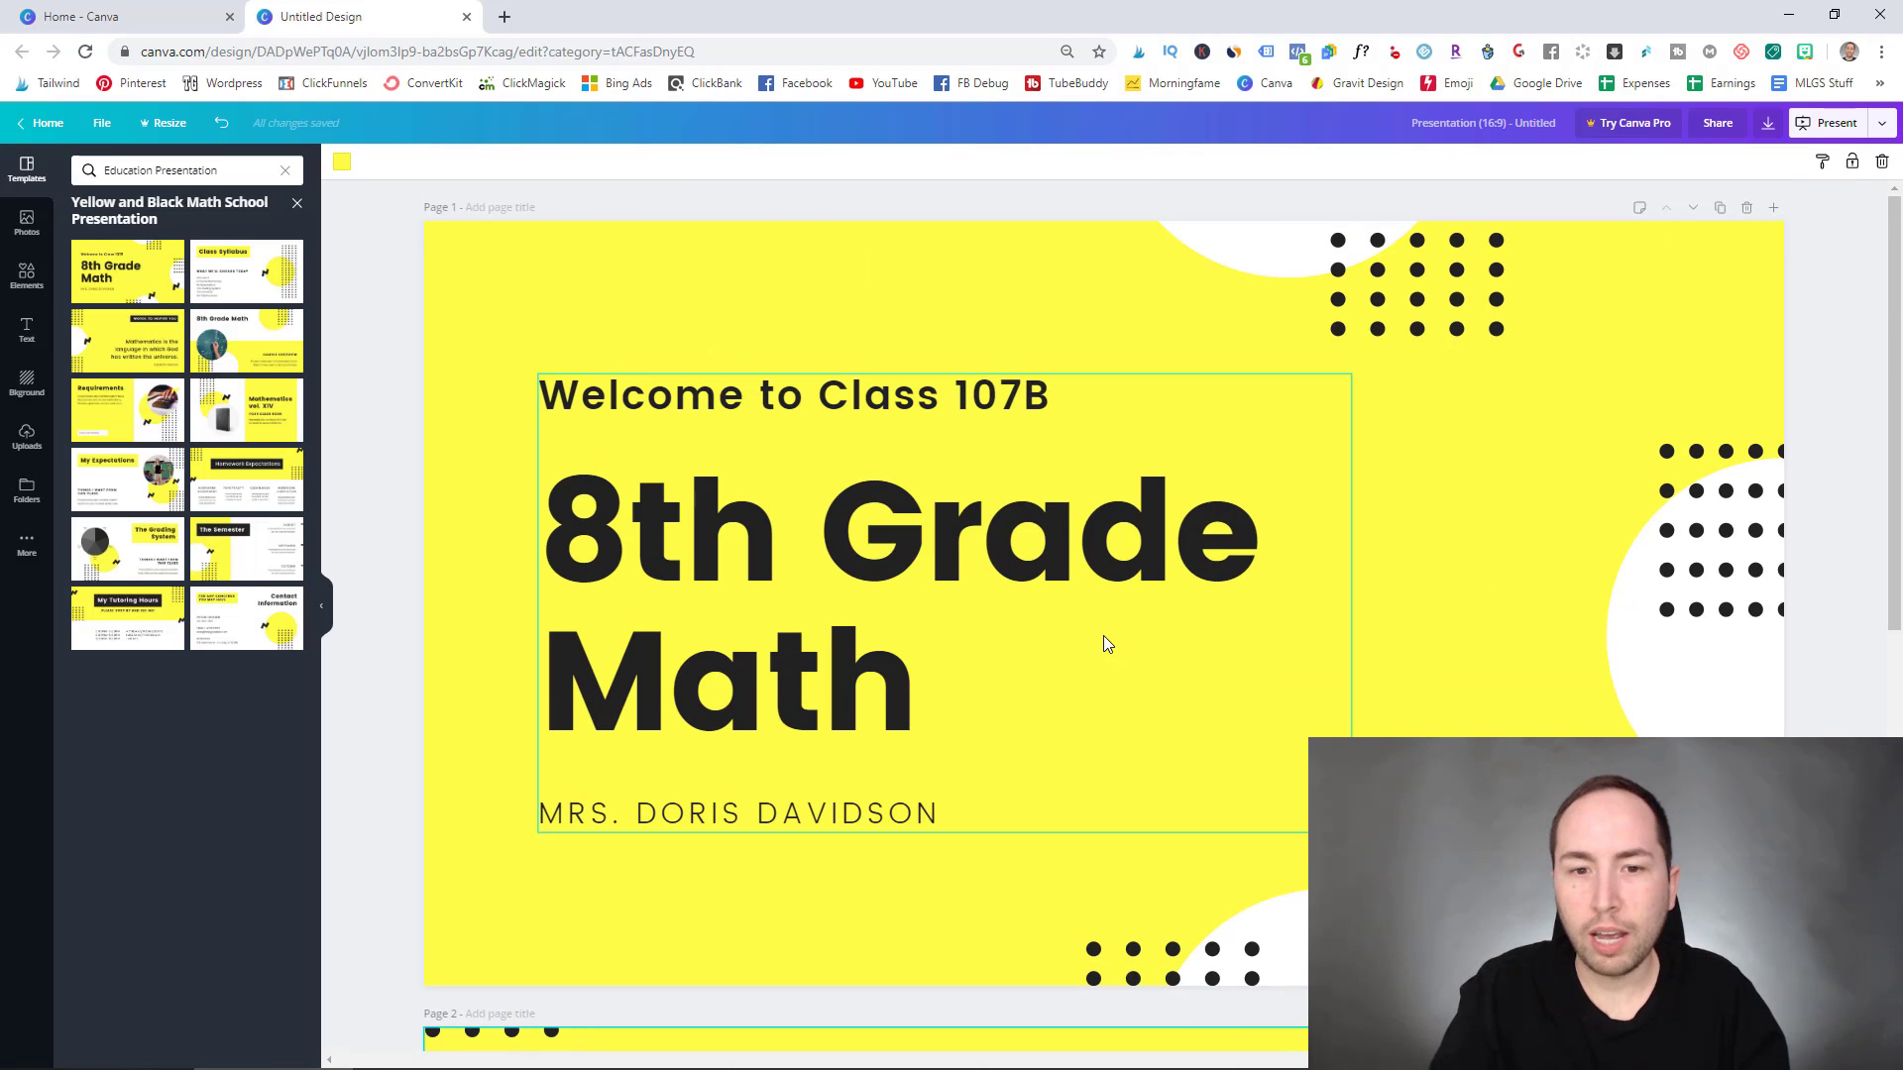
- Change the welcome line from Class 107B to Welcome to Class 123b
left_click(831, 446)
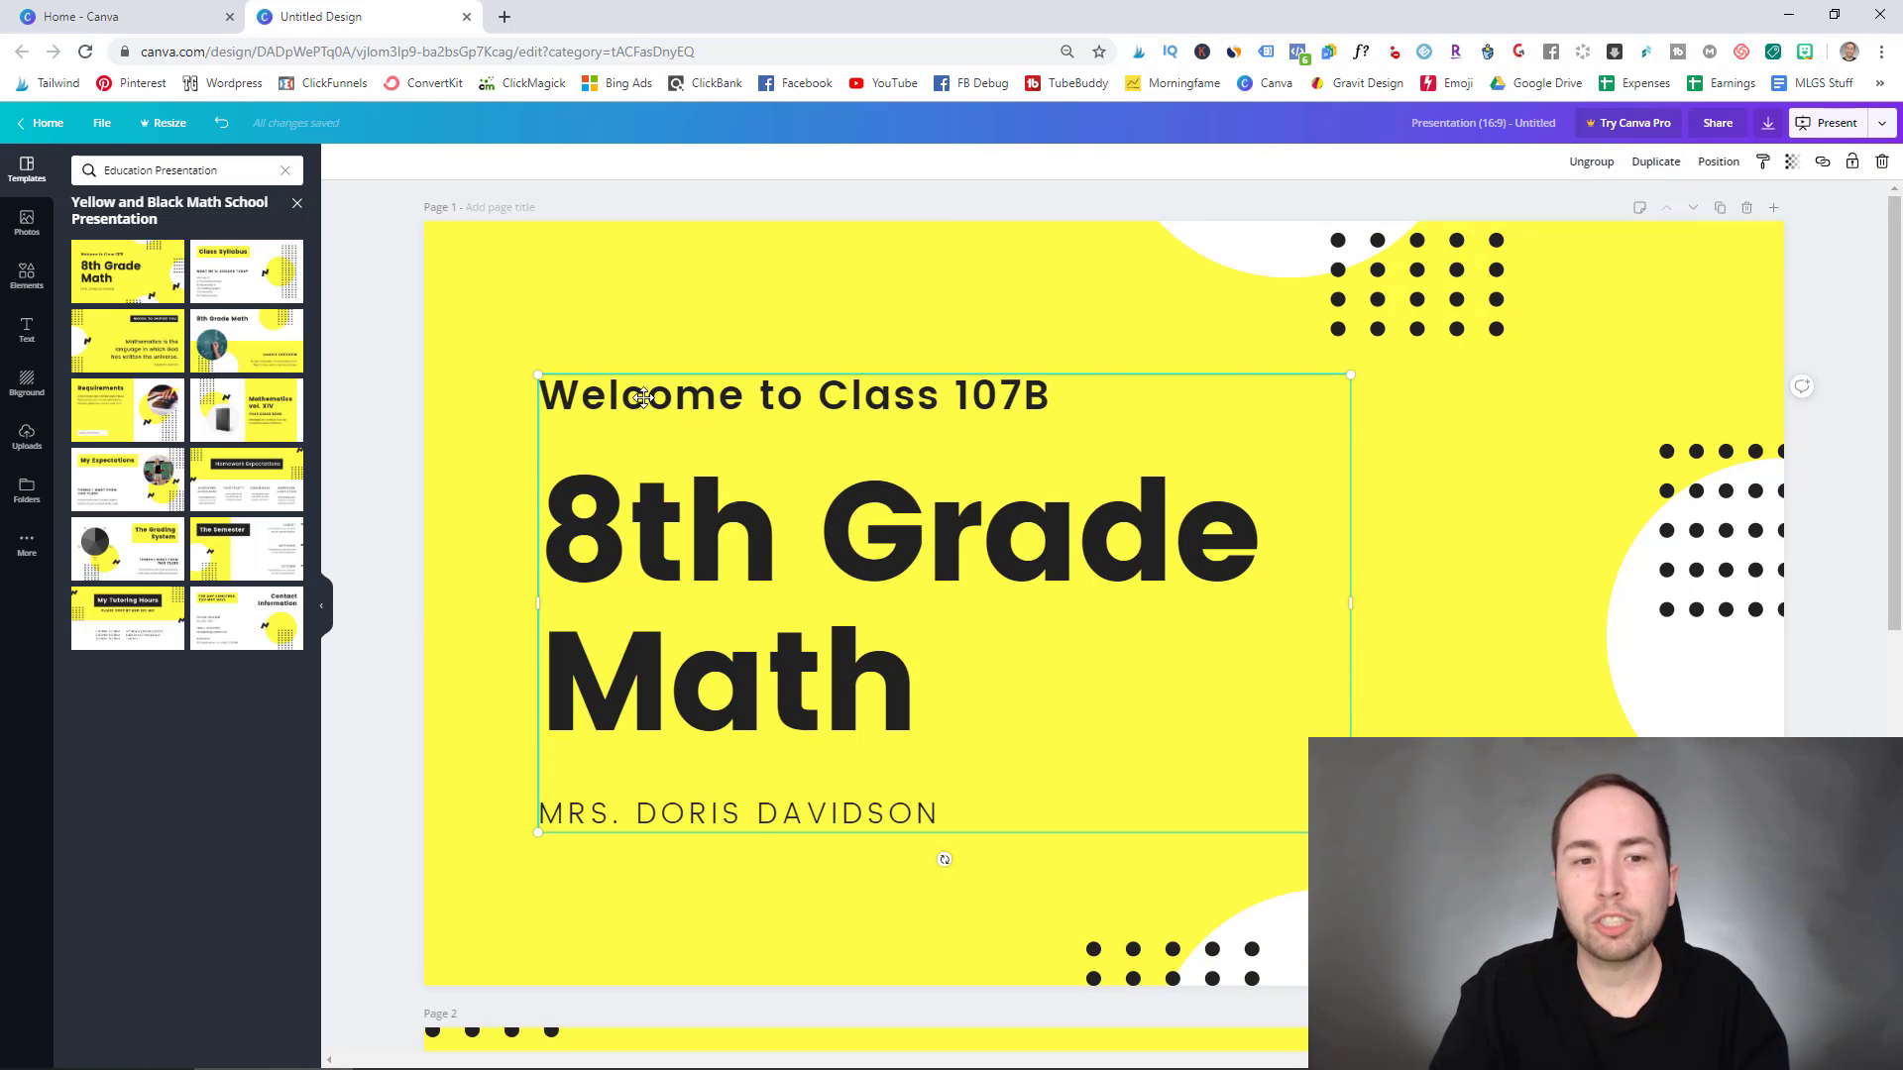
left_click(647, 393)
left_click(646, 392)
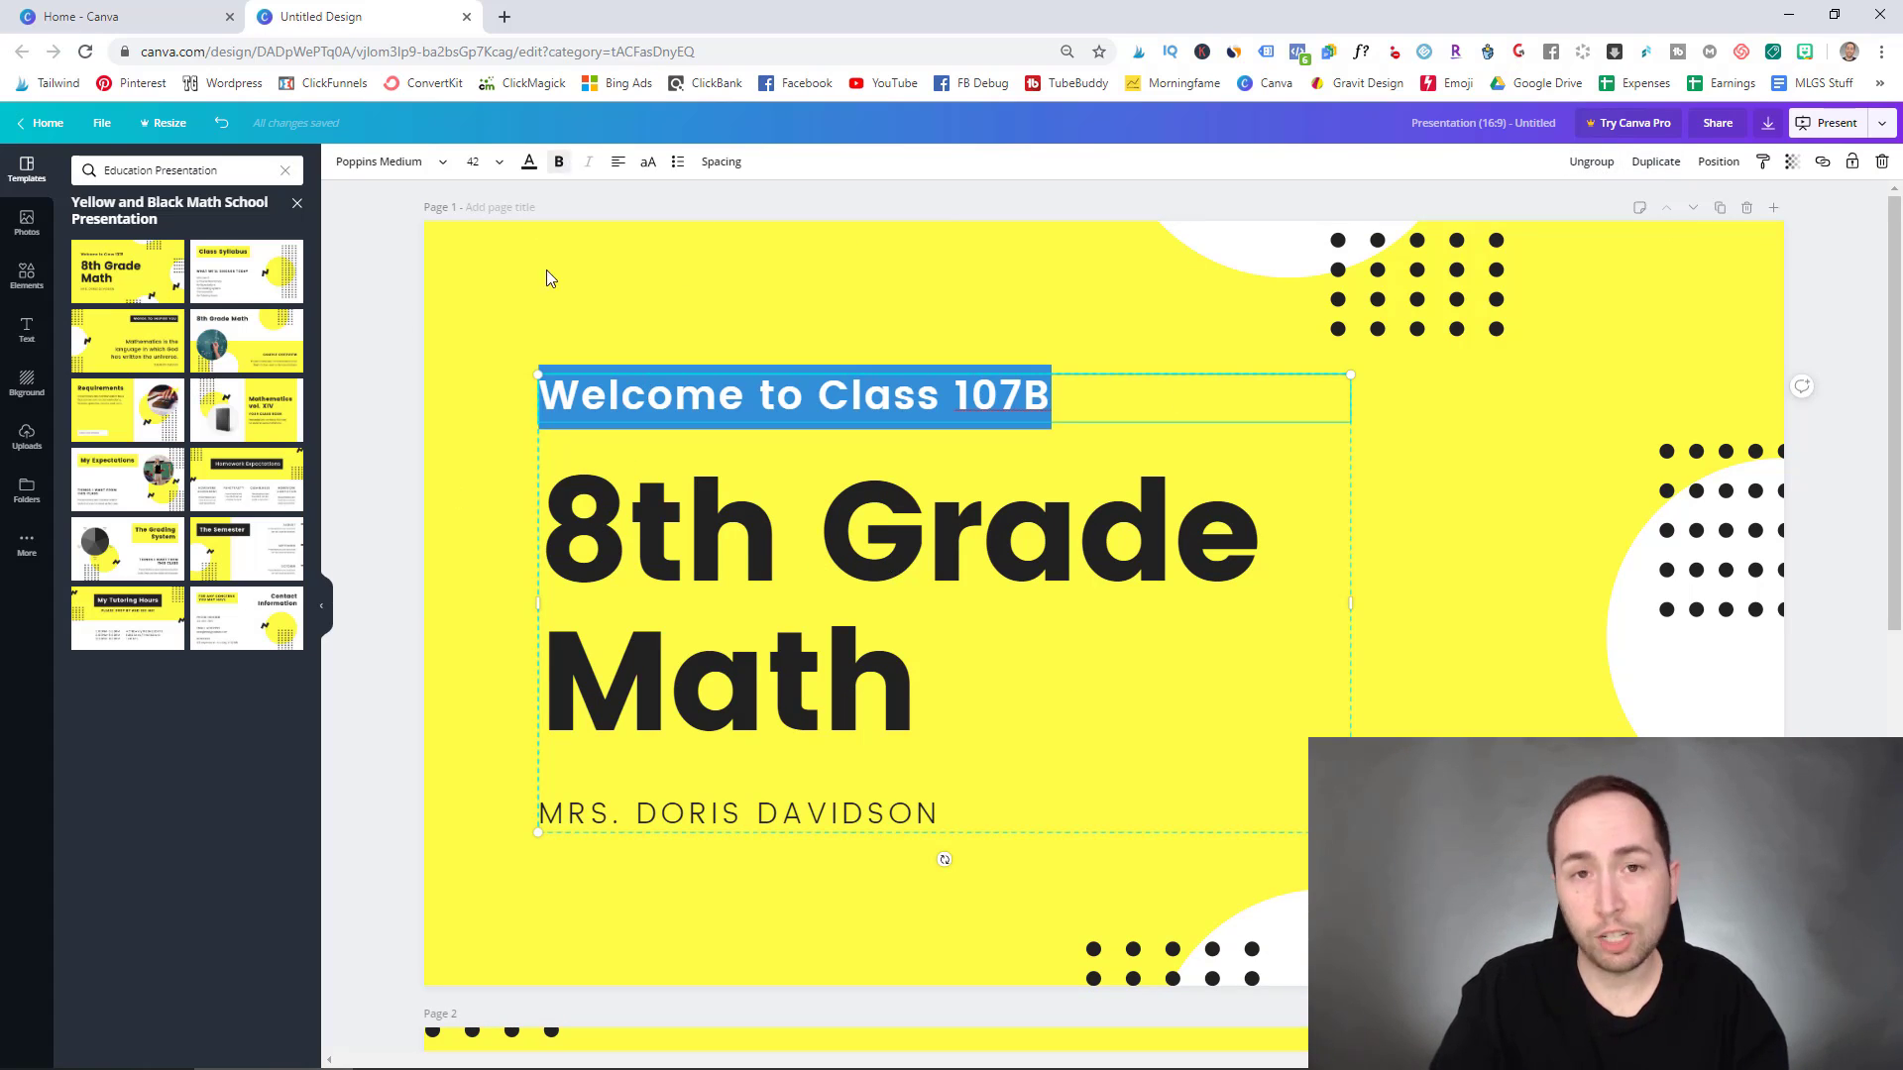
key("ctrl+z")
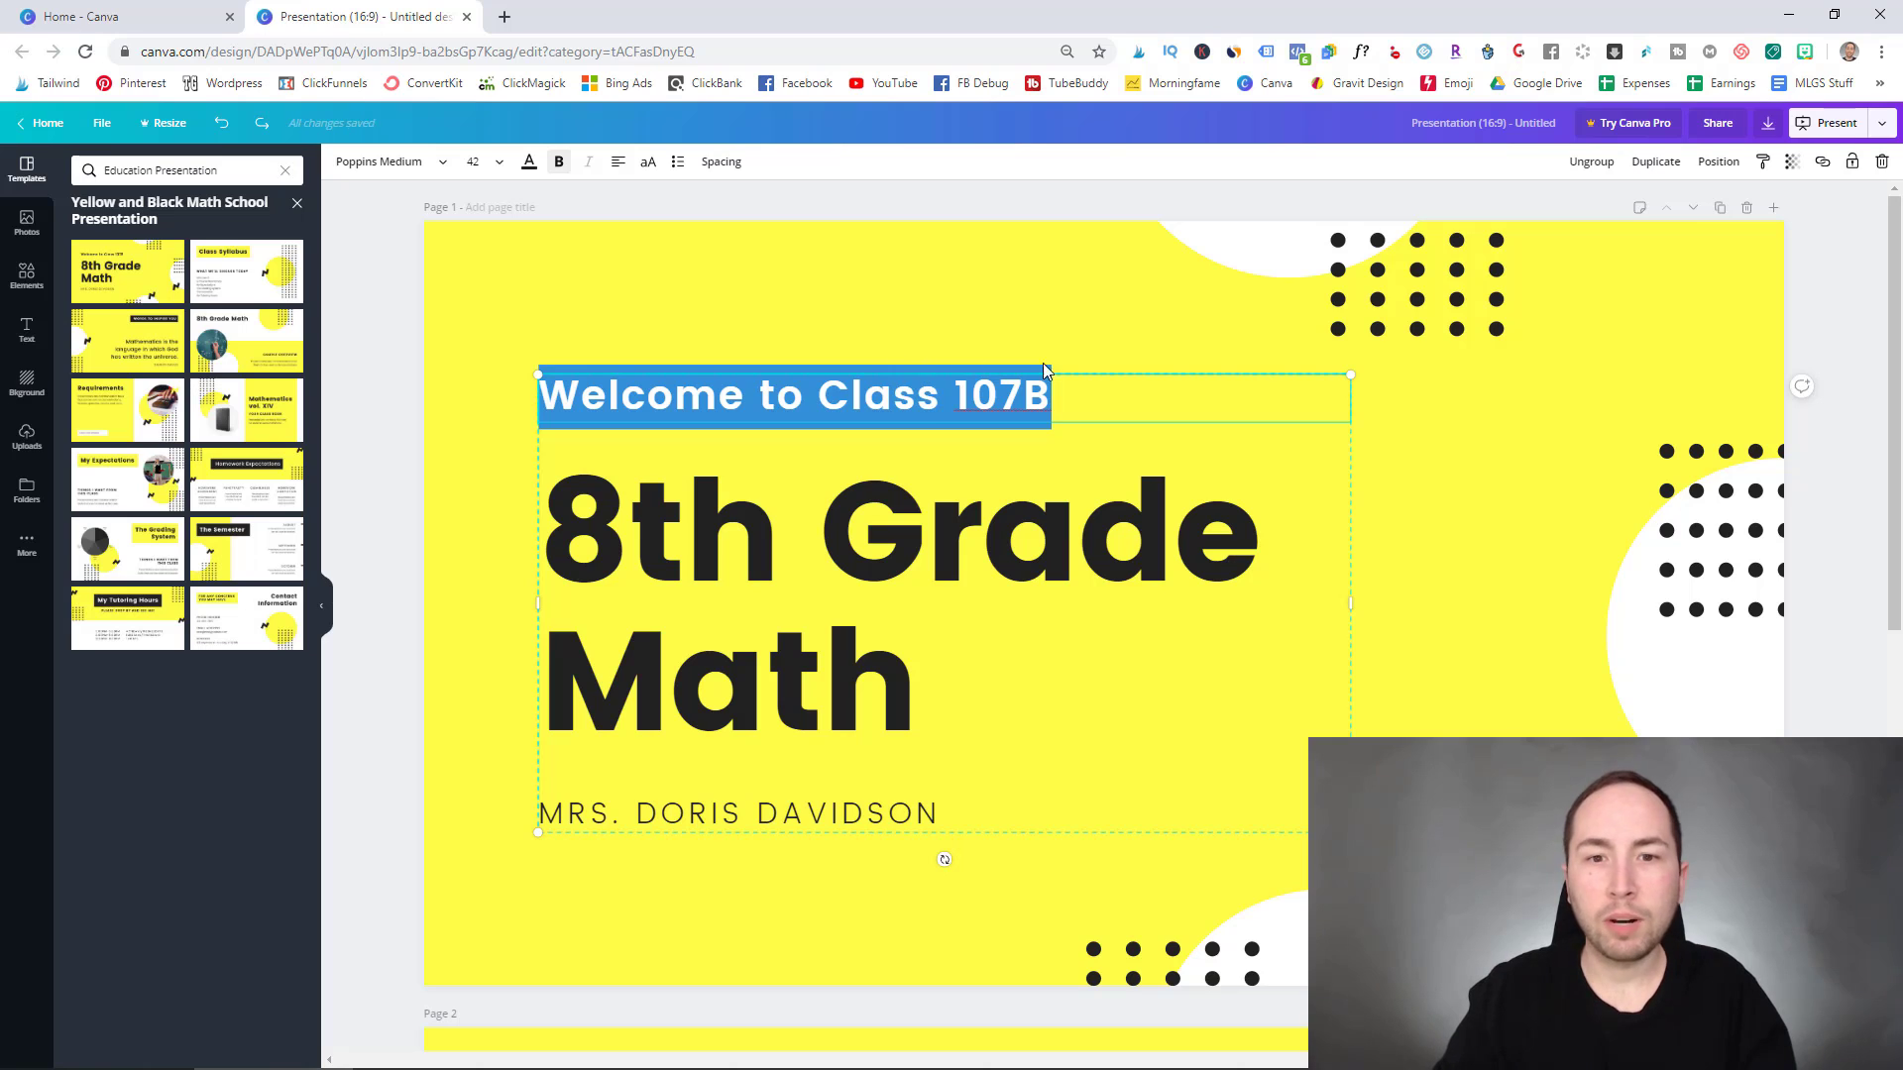
left_click(953, 395)
left_click_drag(954, 396, 1058, 395)
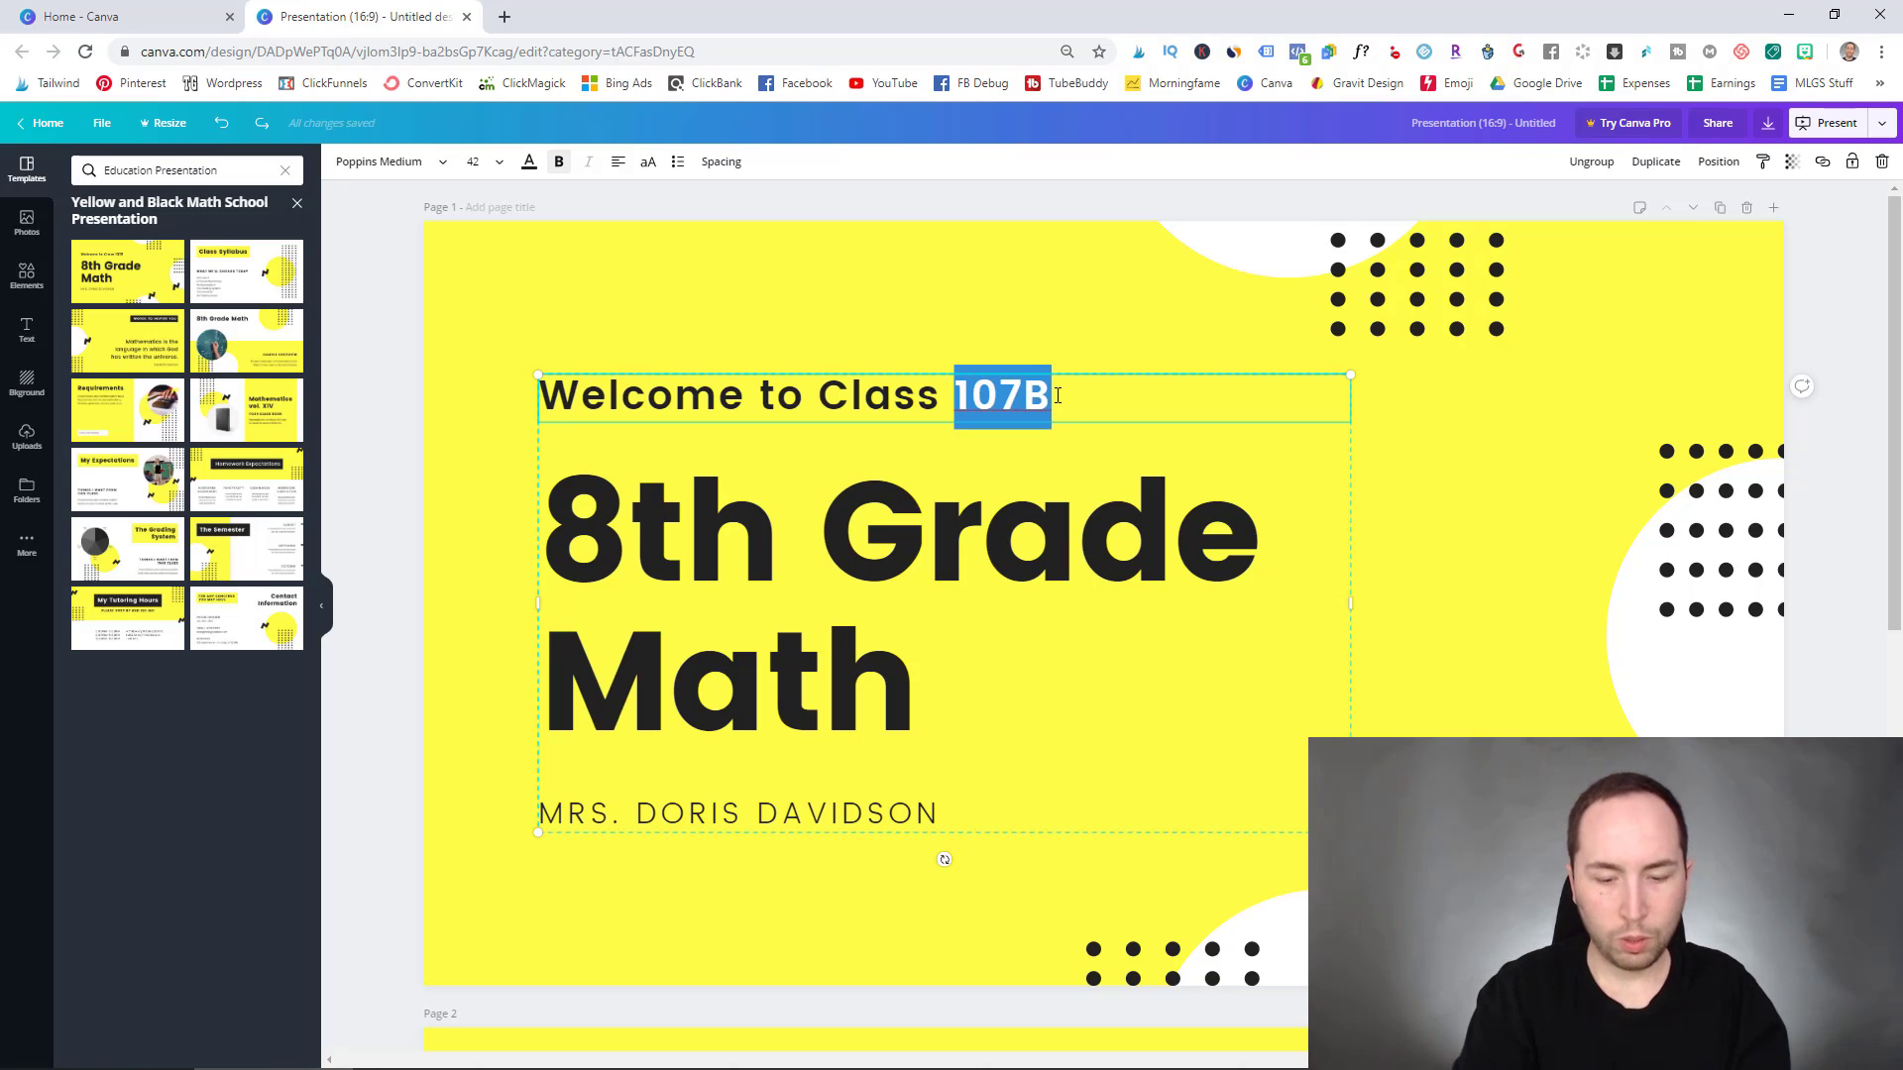
type("123b")
left_click(1381, 405)
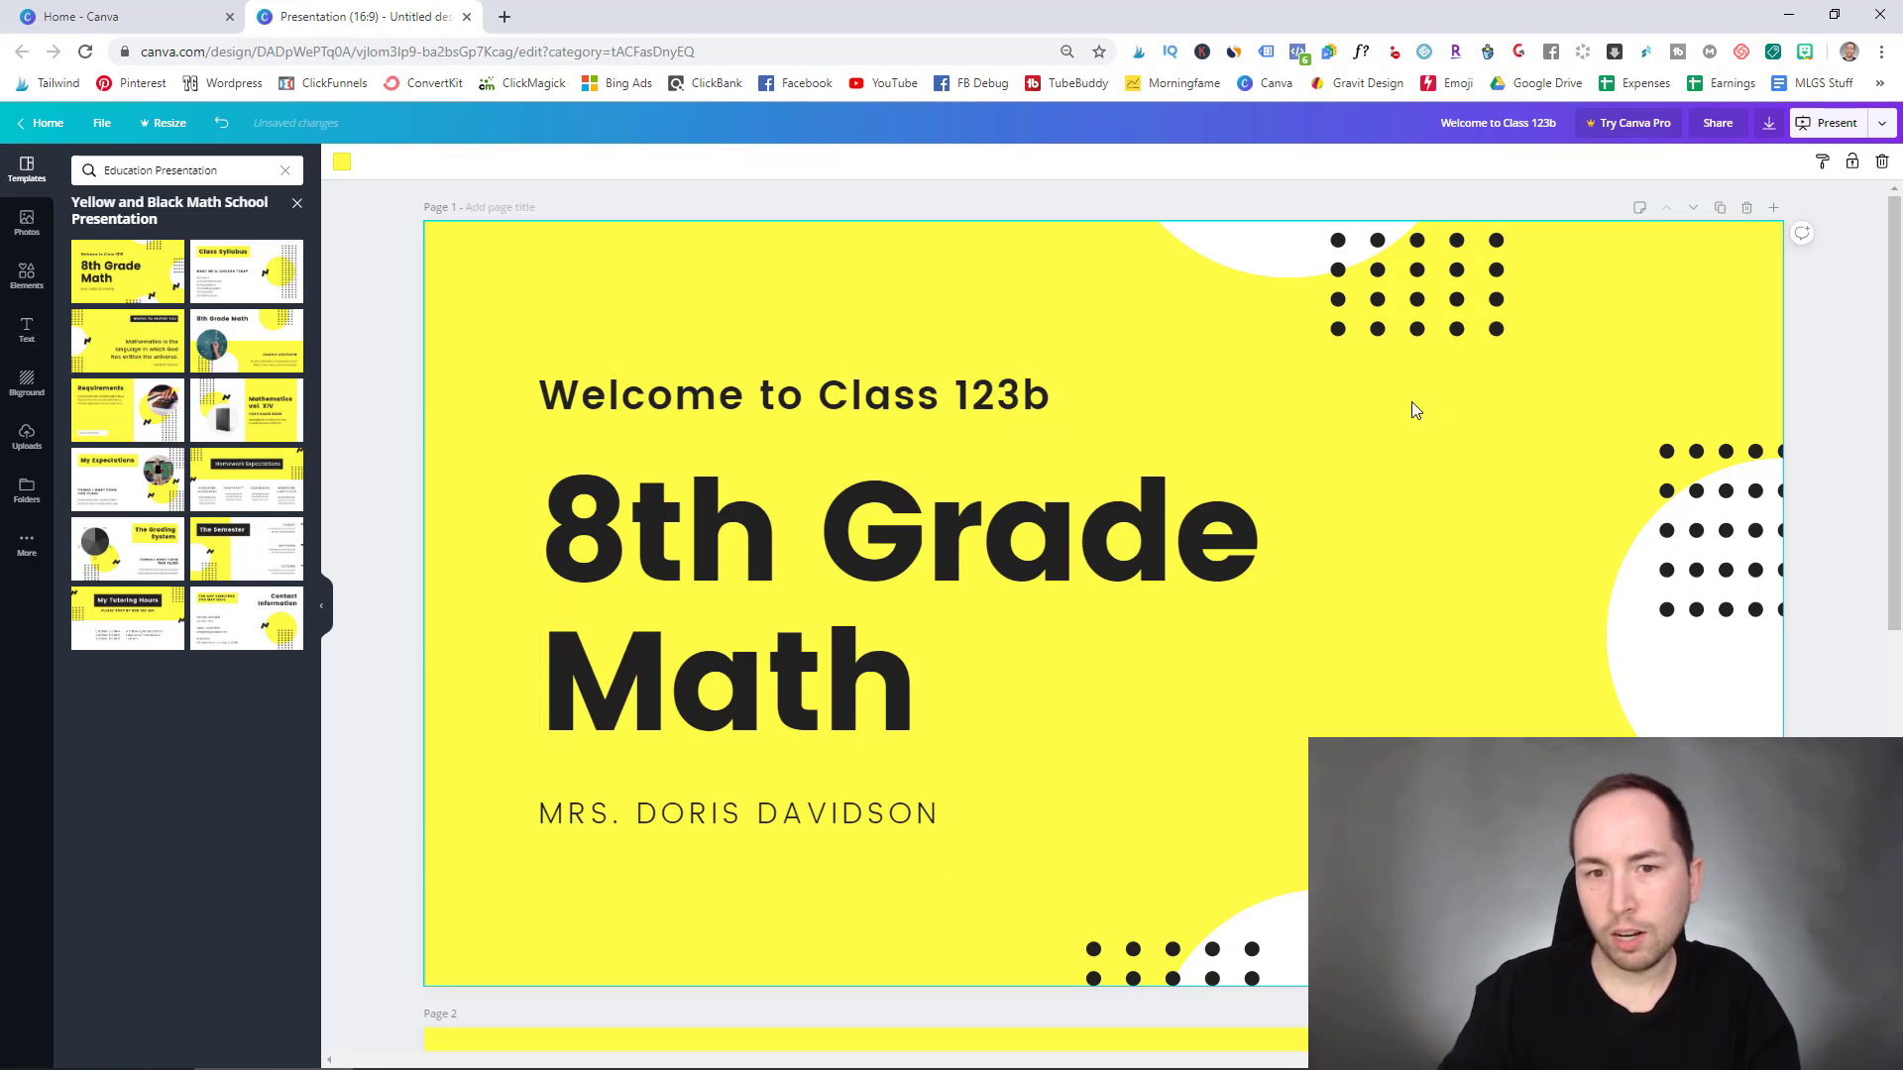
- Change the teacher line from MRS. to MR. and enter a different teacher's name
left_click(684, 810)
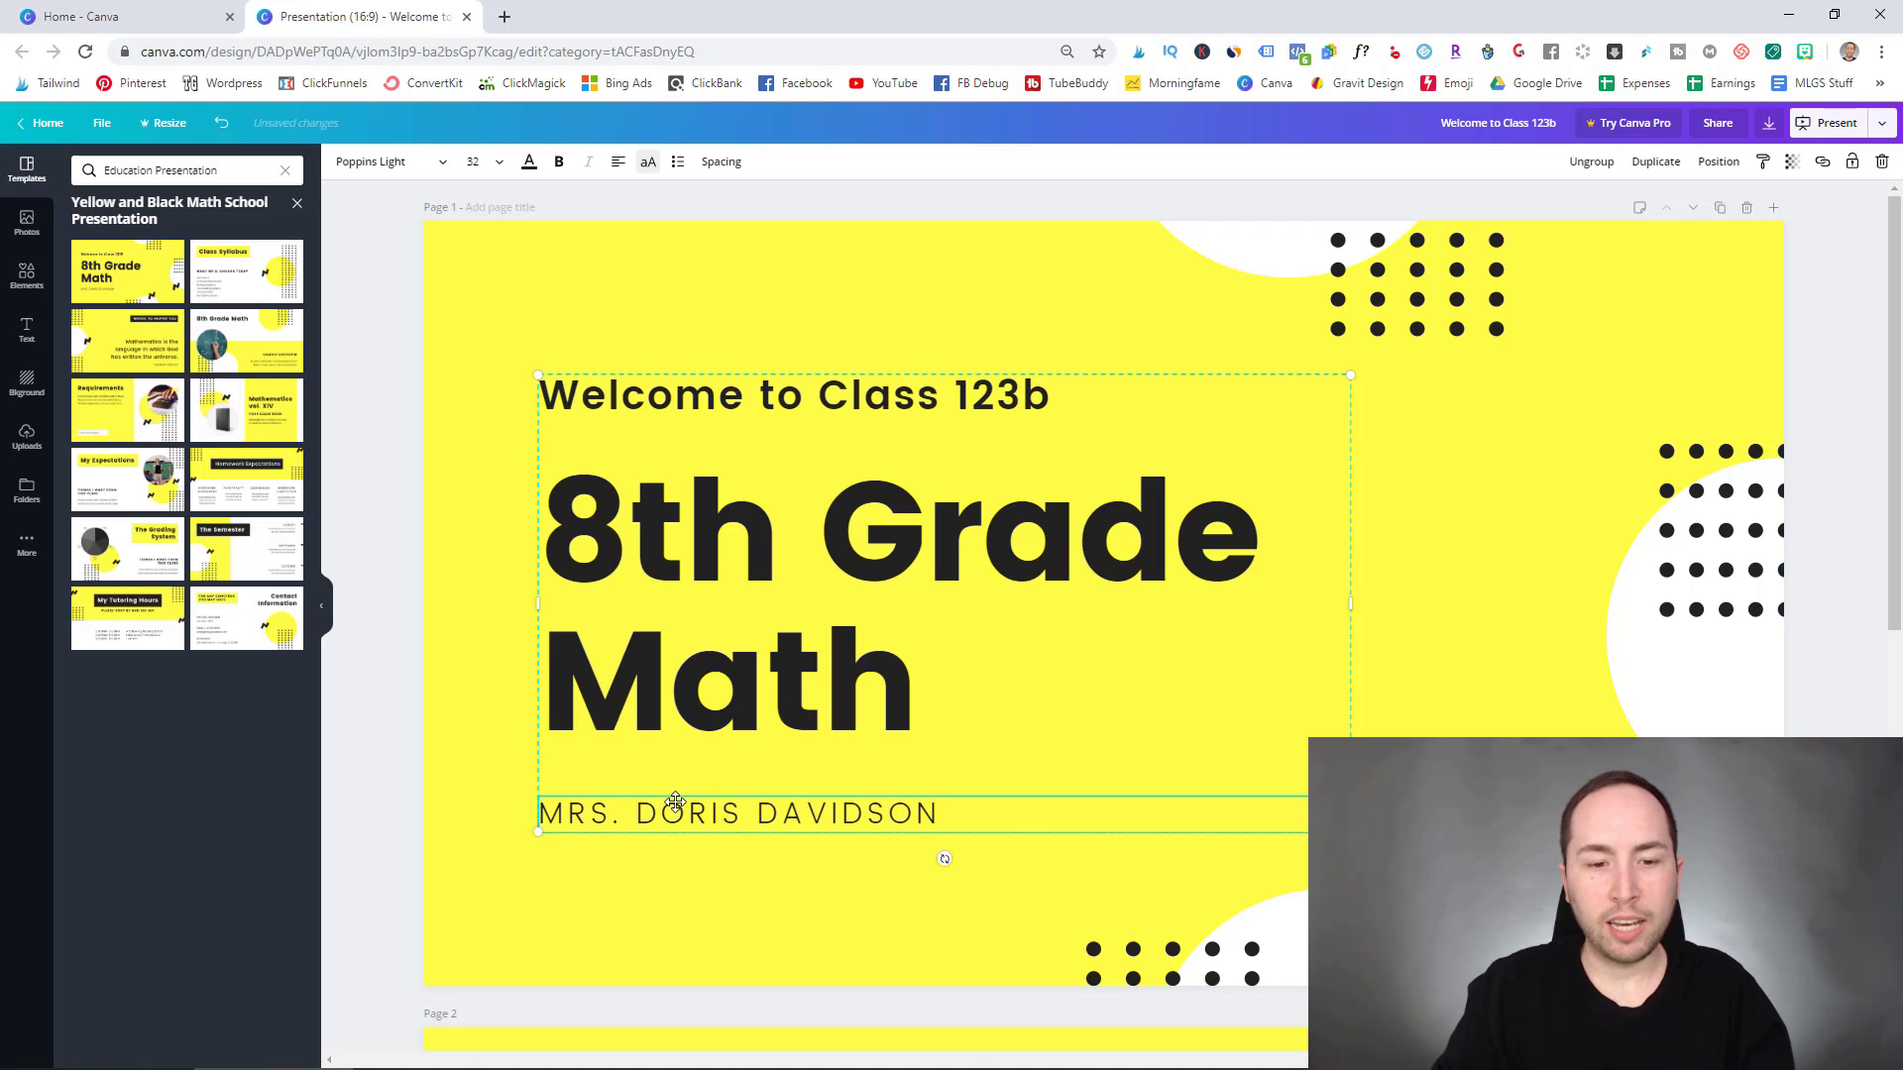
left_click(688, 813)
key("BackSpace")
left_click_drag(638, 811, 942, 811)
left_click(1548, 682)
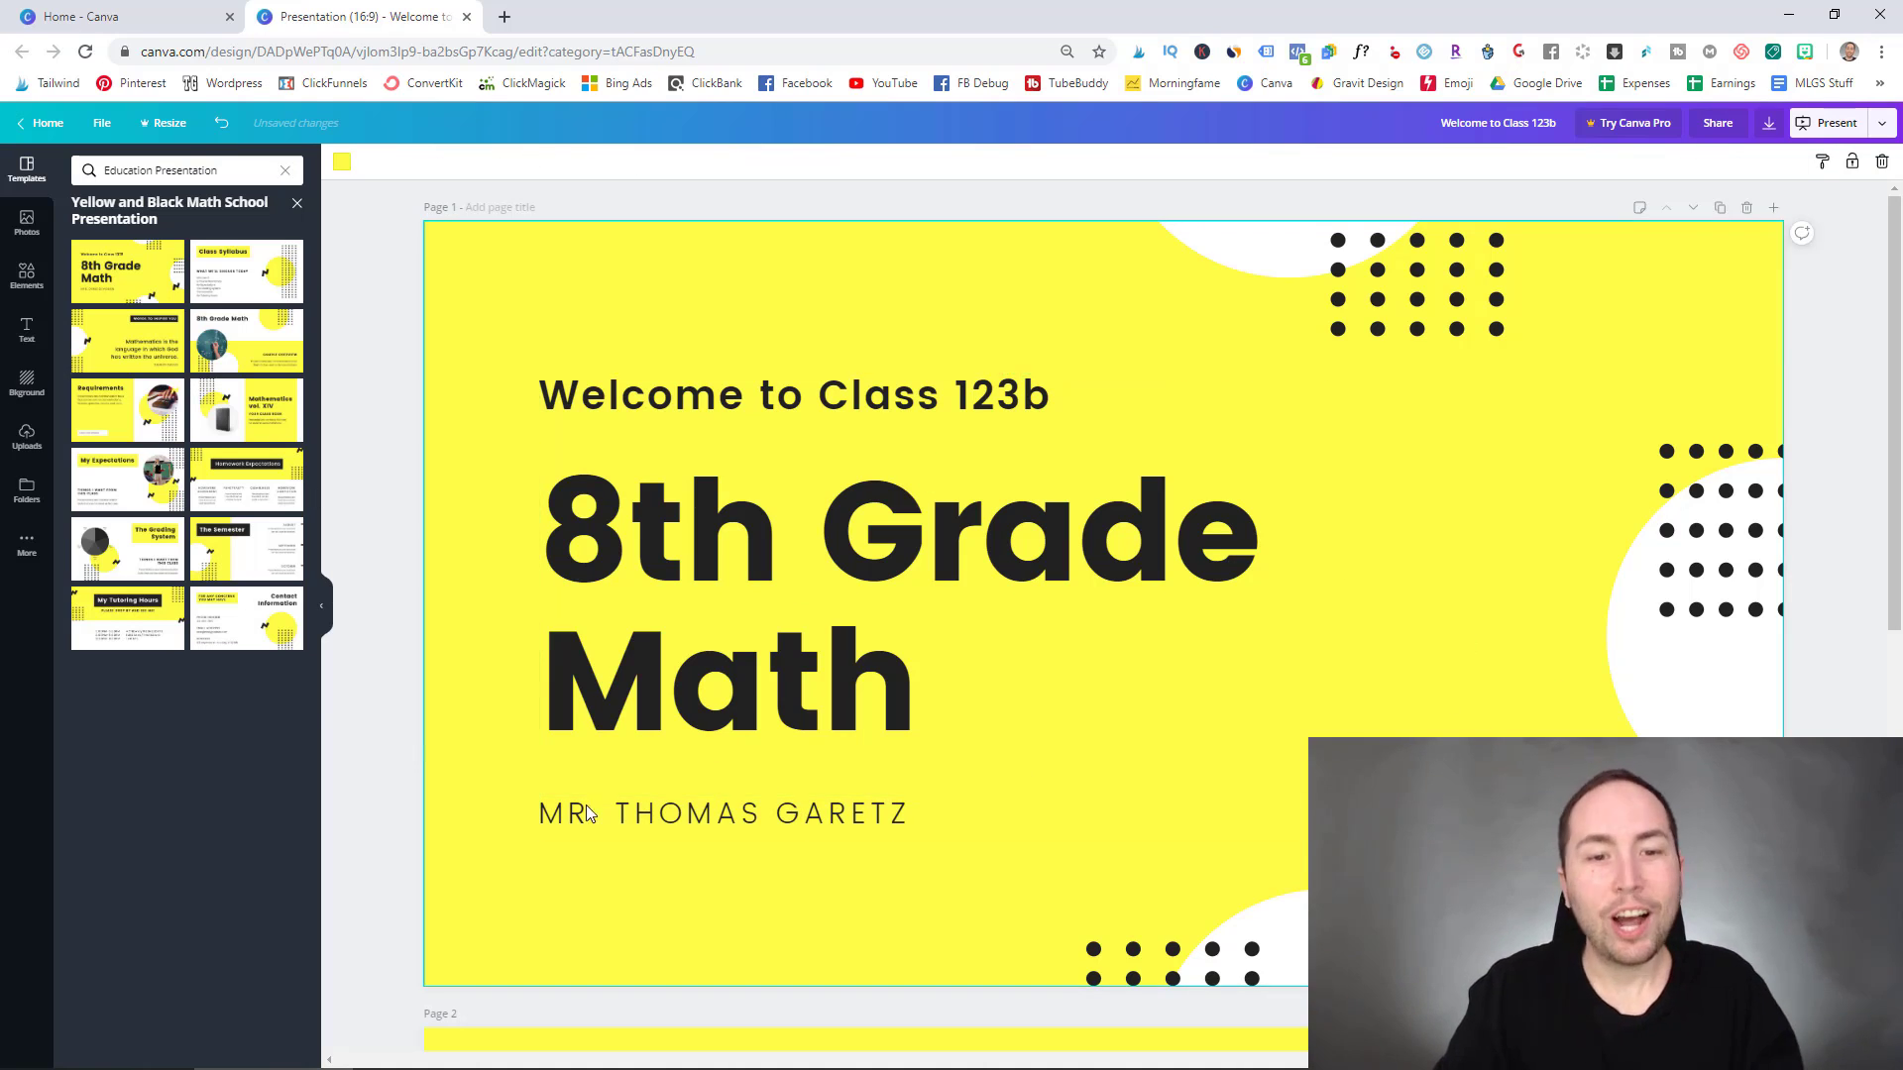
- Delete the lower rows of the right-edge dot grid, keeping only the top row
left_click(1402, 303)
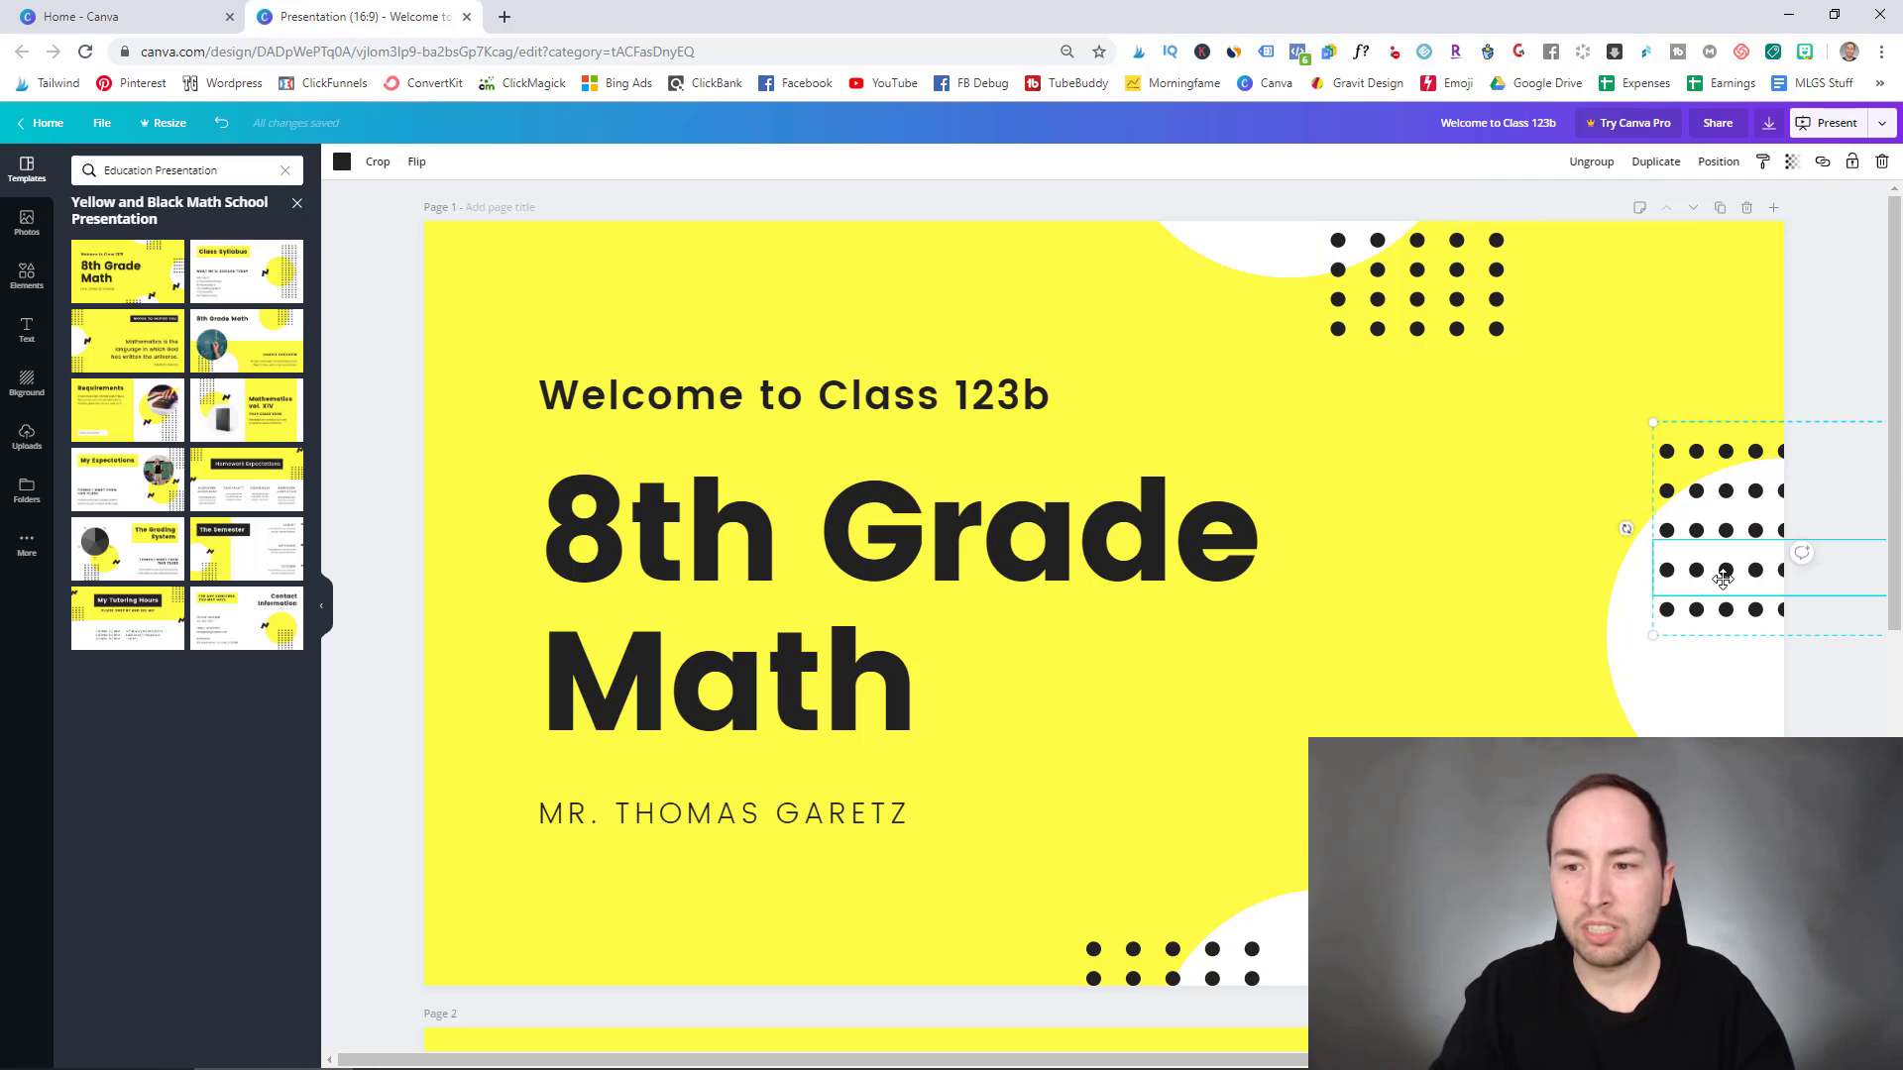
left_click(1758, 486)
key("Delete")
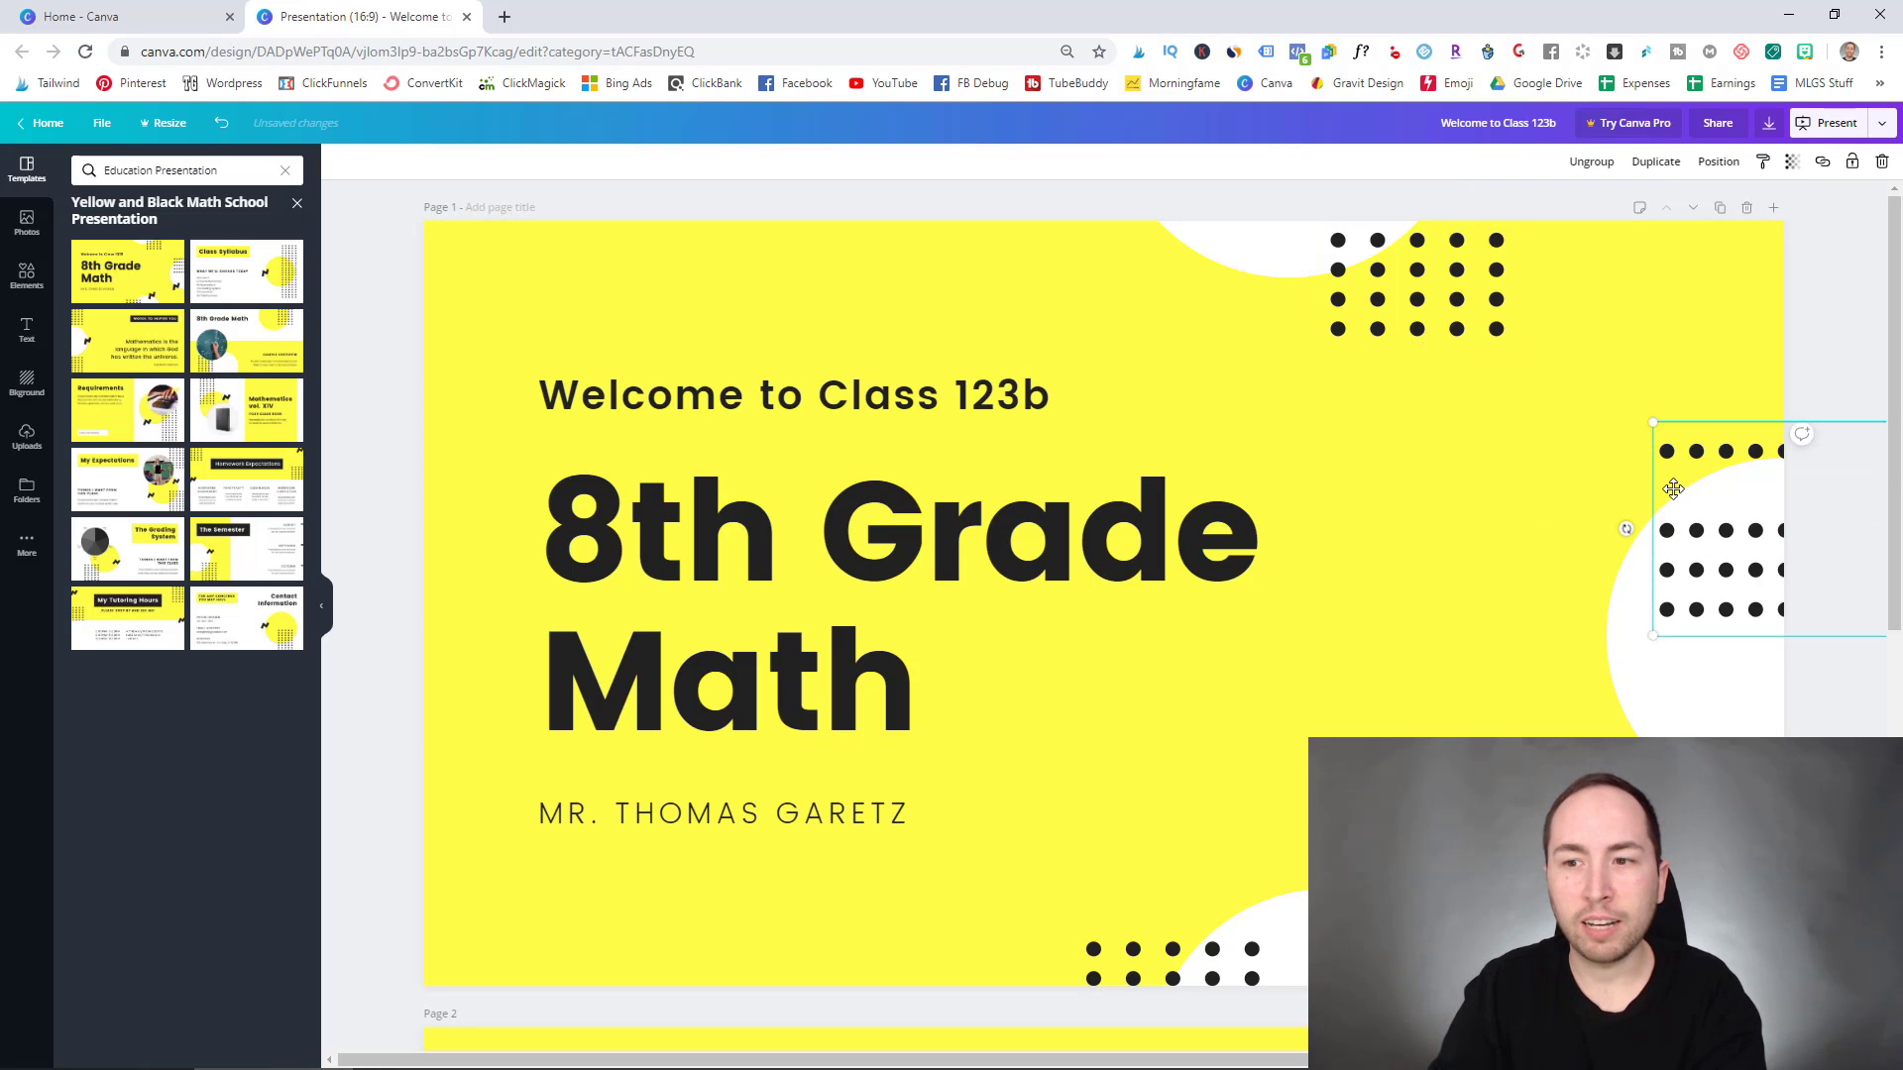
left_click(1695, 530)
key("Delete")
left_click(1701, 609)
key("Delete")
left_click(1697, 570)
key("Delete")
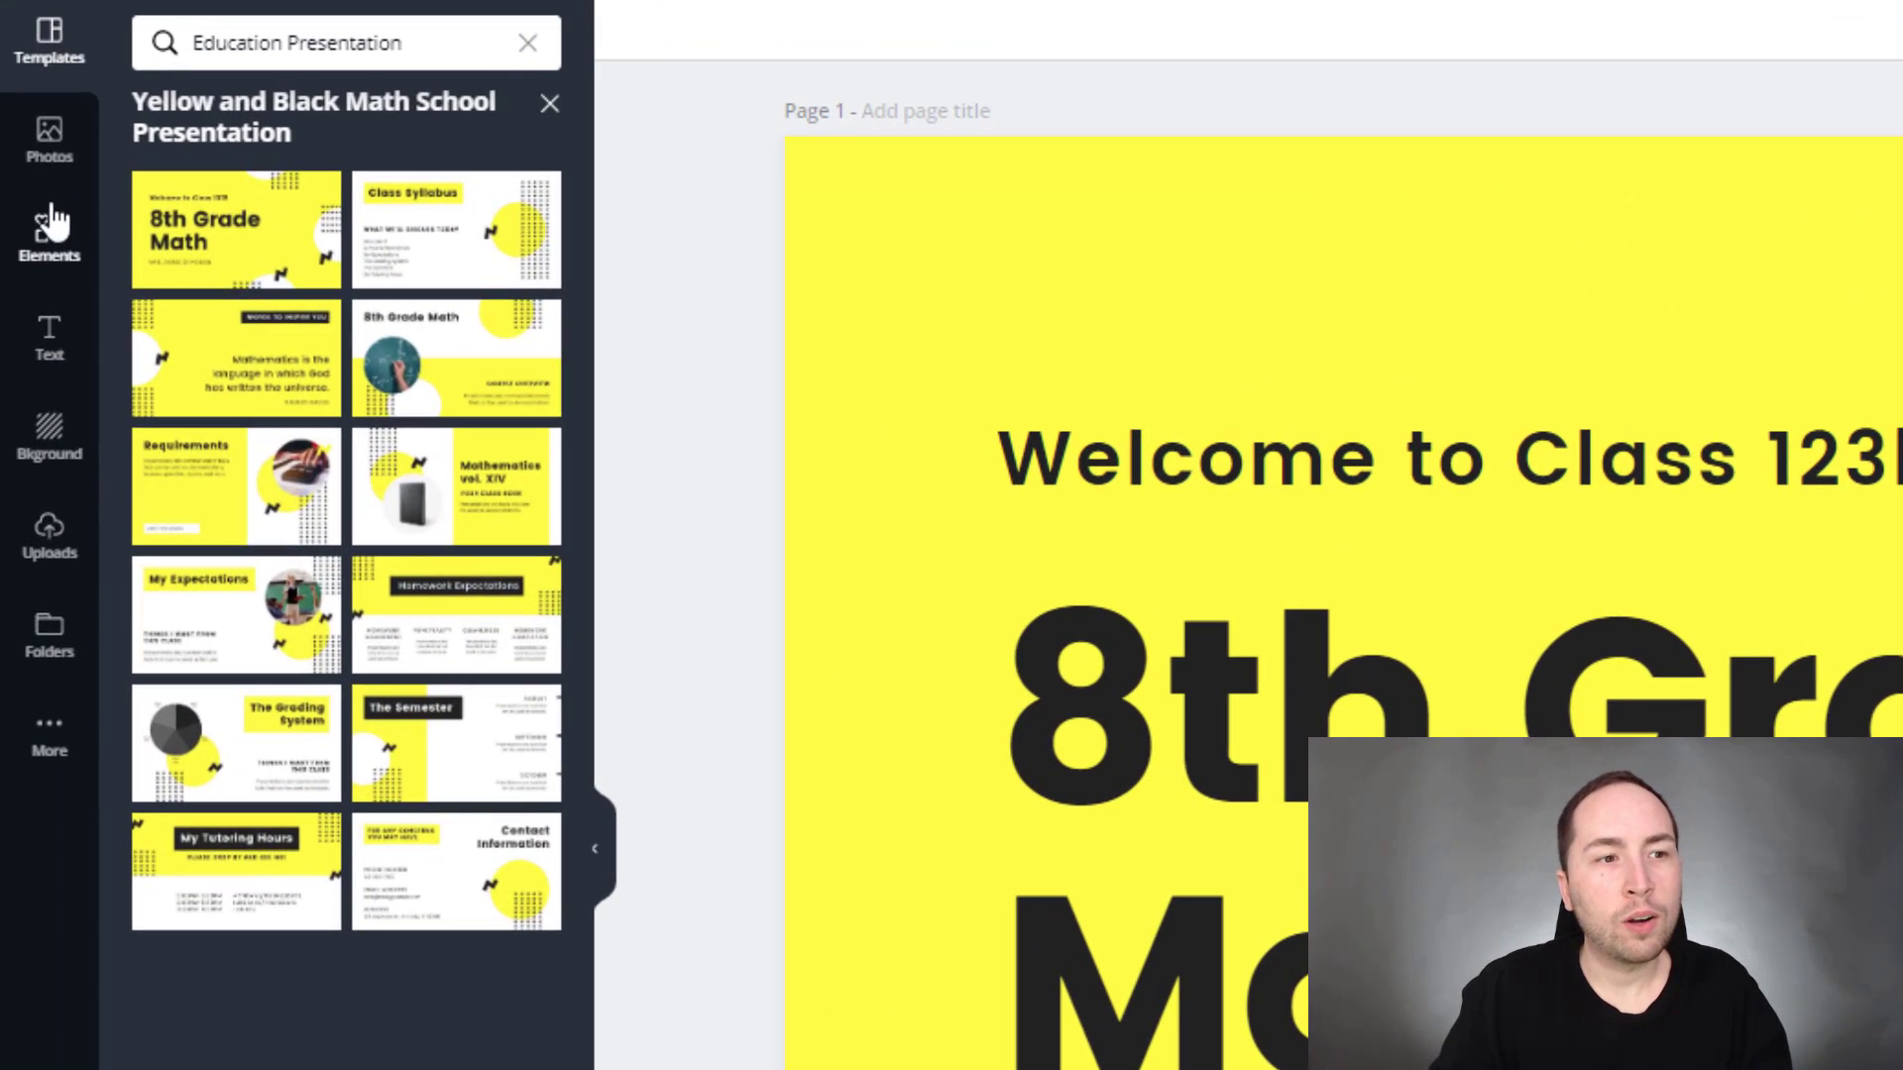
- Search elements for 'dots' and add the curved line of dots graphic to the slide
left_click(28, 271)
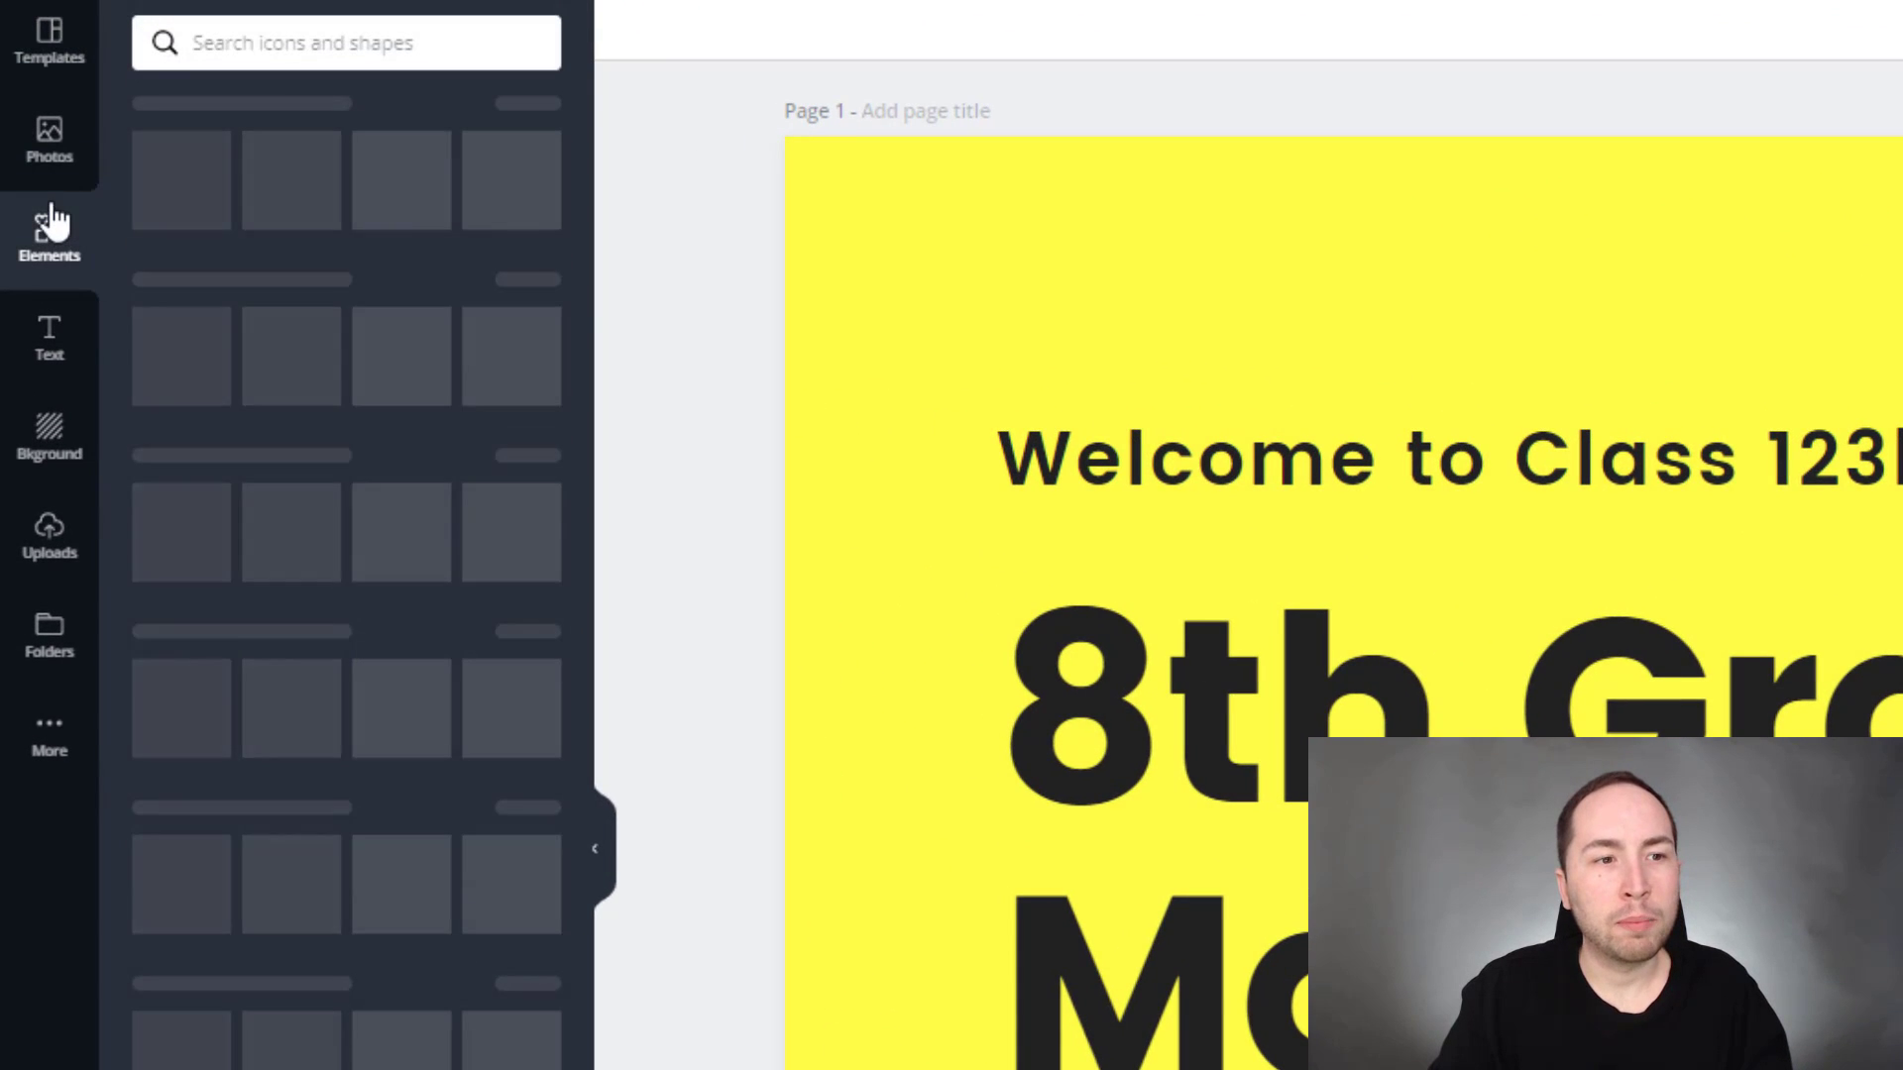
left_click(248, 44)
type("do")
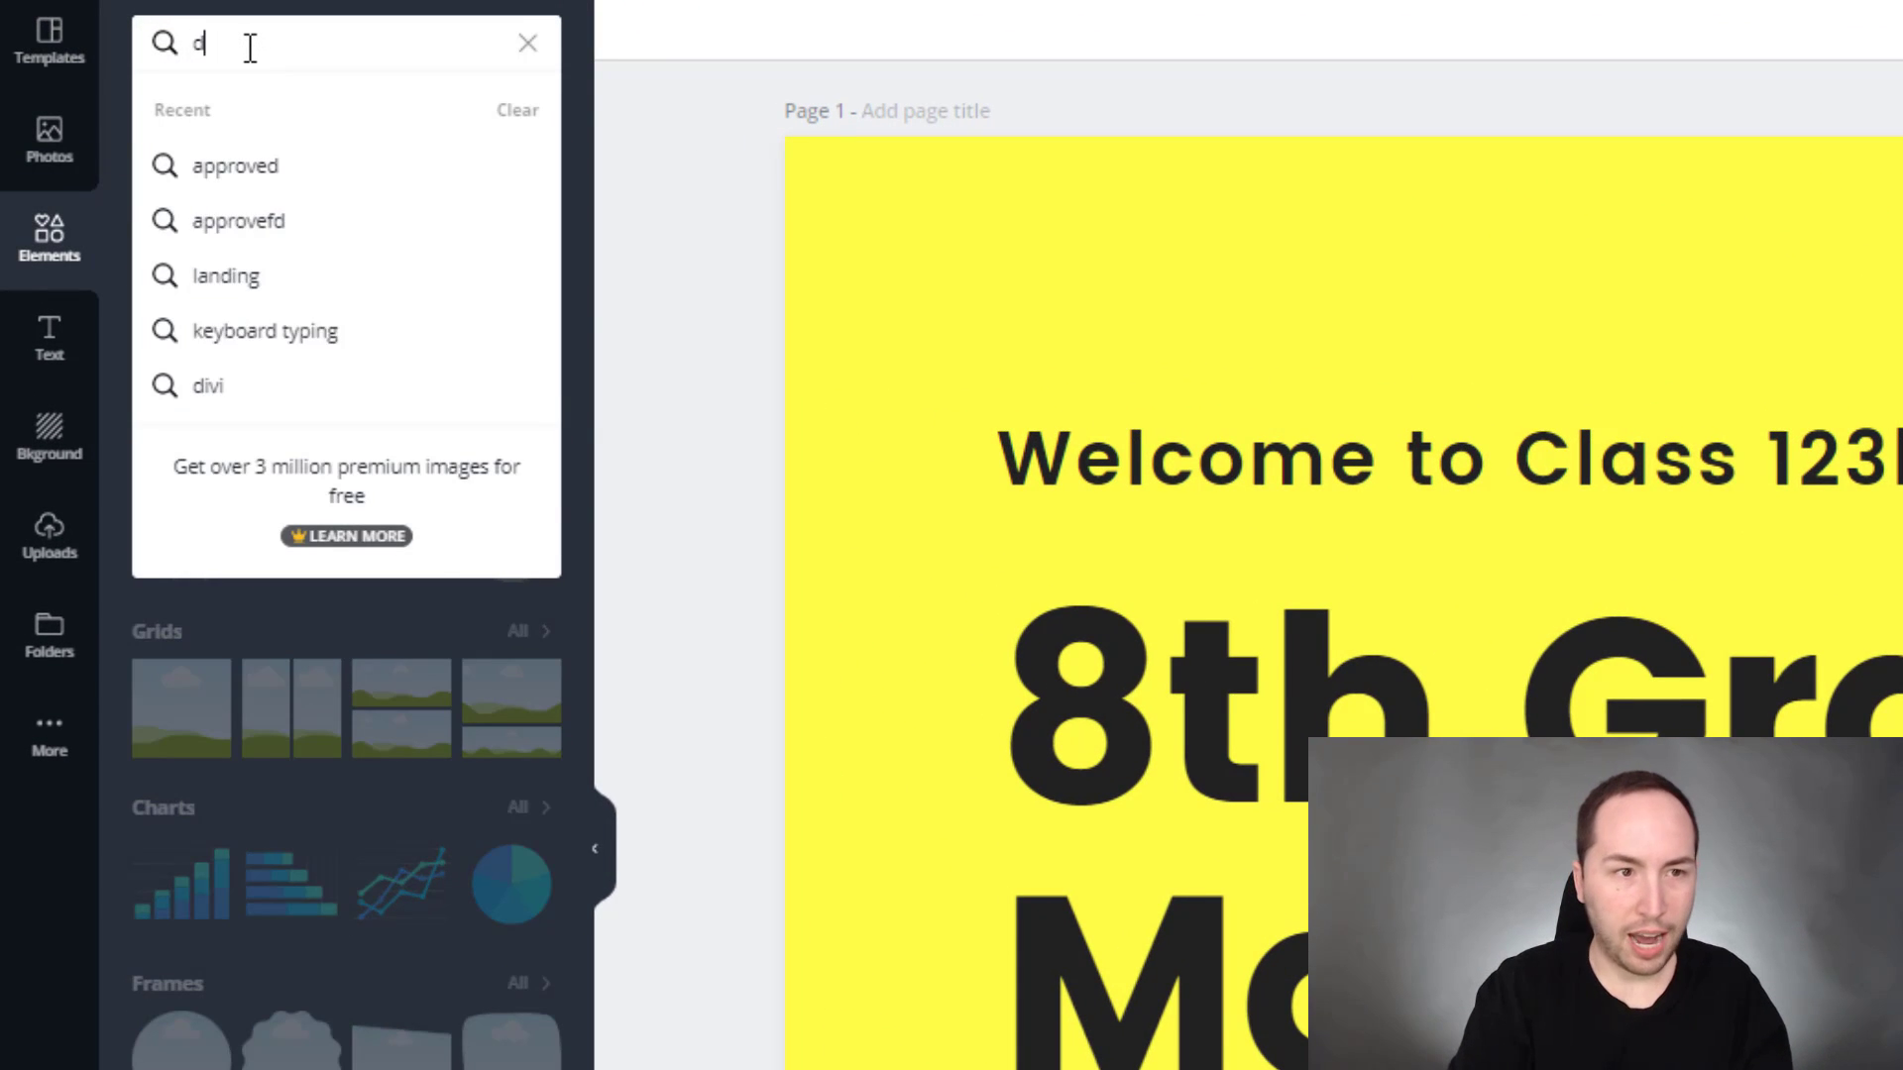
type("ts")
key("Return")
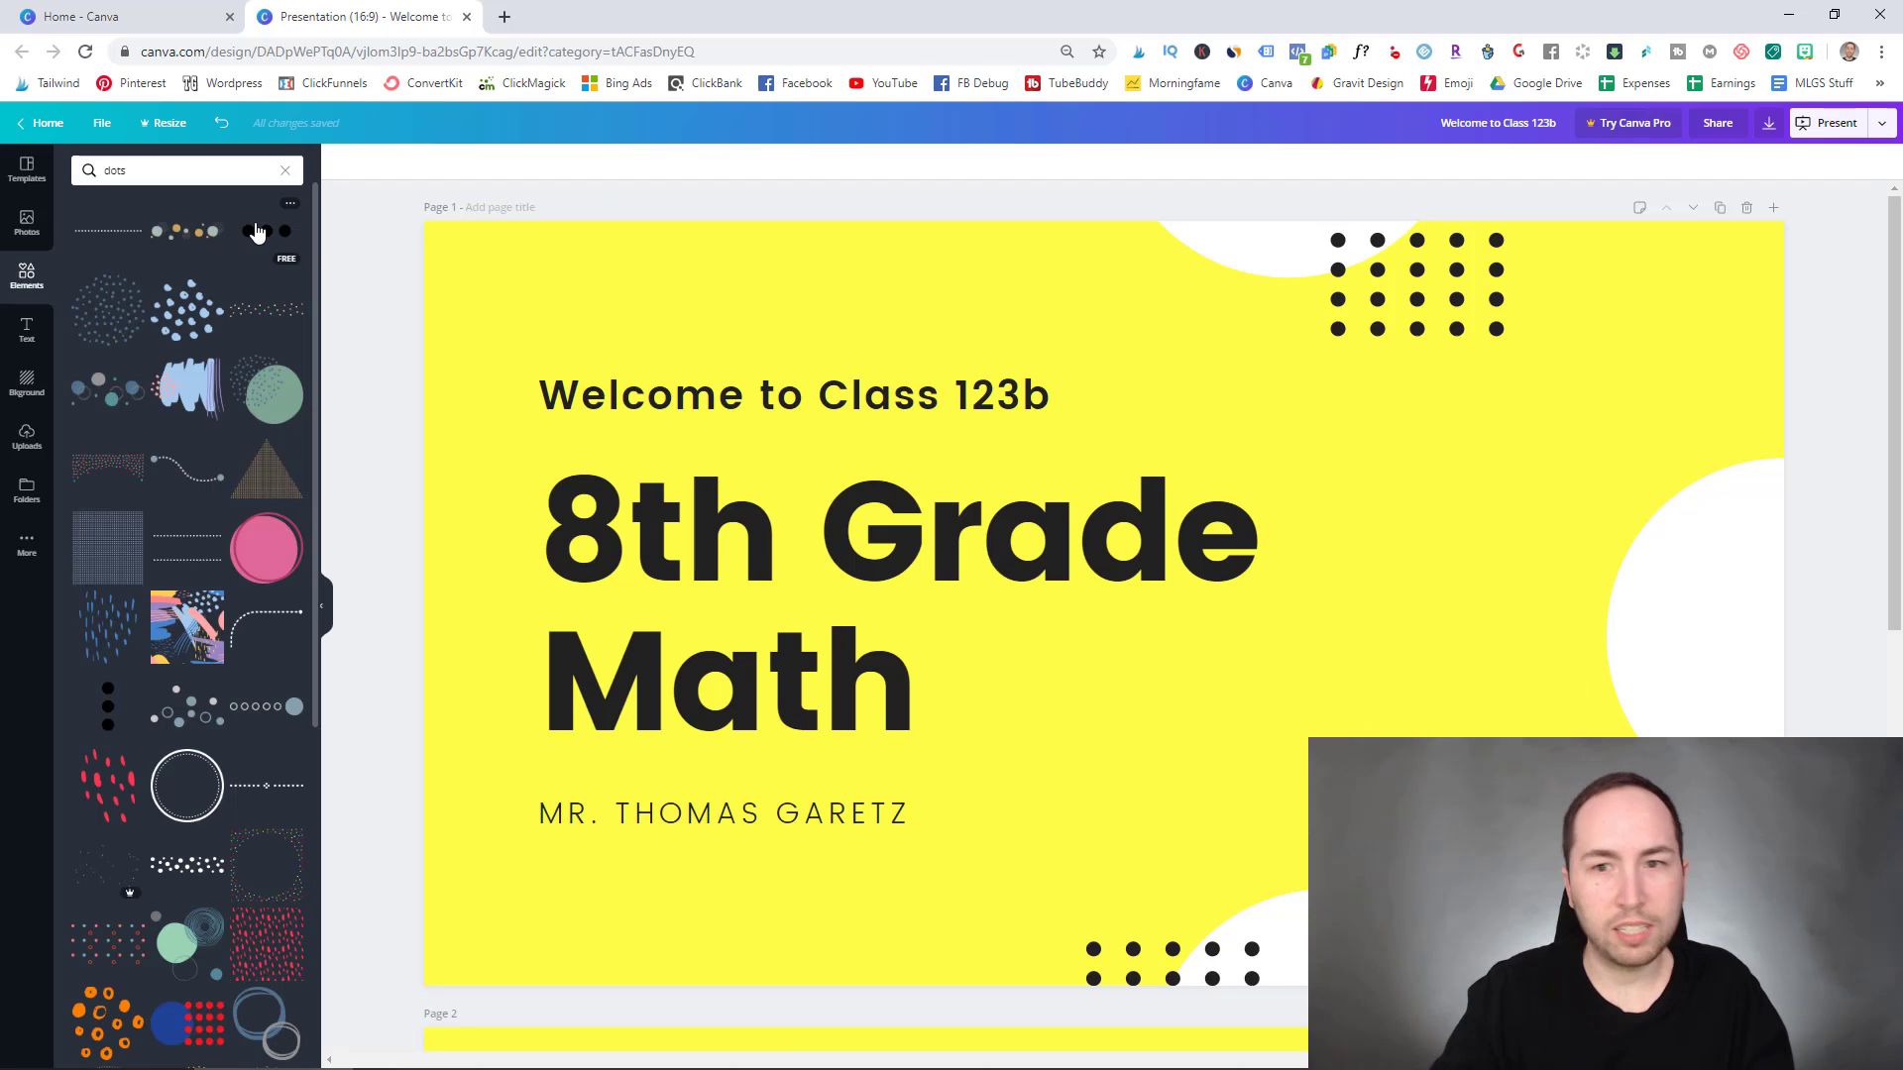
left_click(256, 231)
left_click_drag(1069, 555, 1366, 433)
key("Delete")
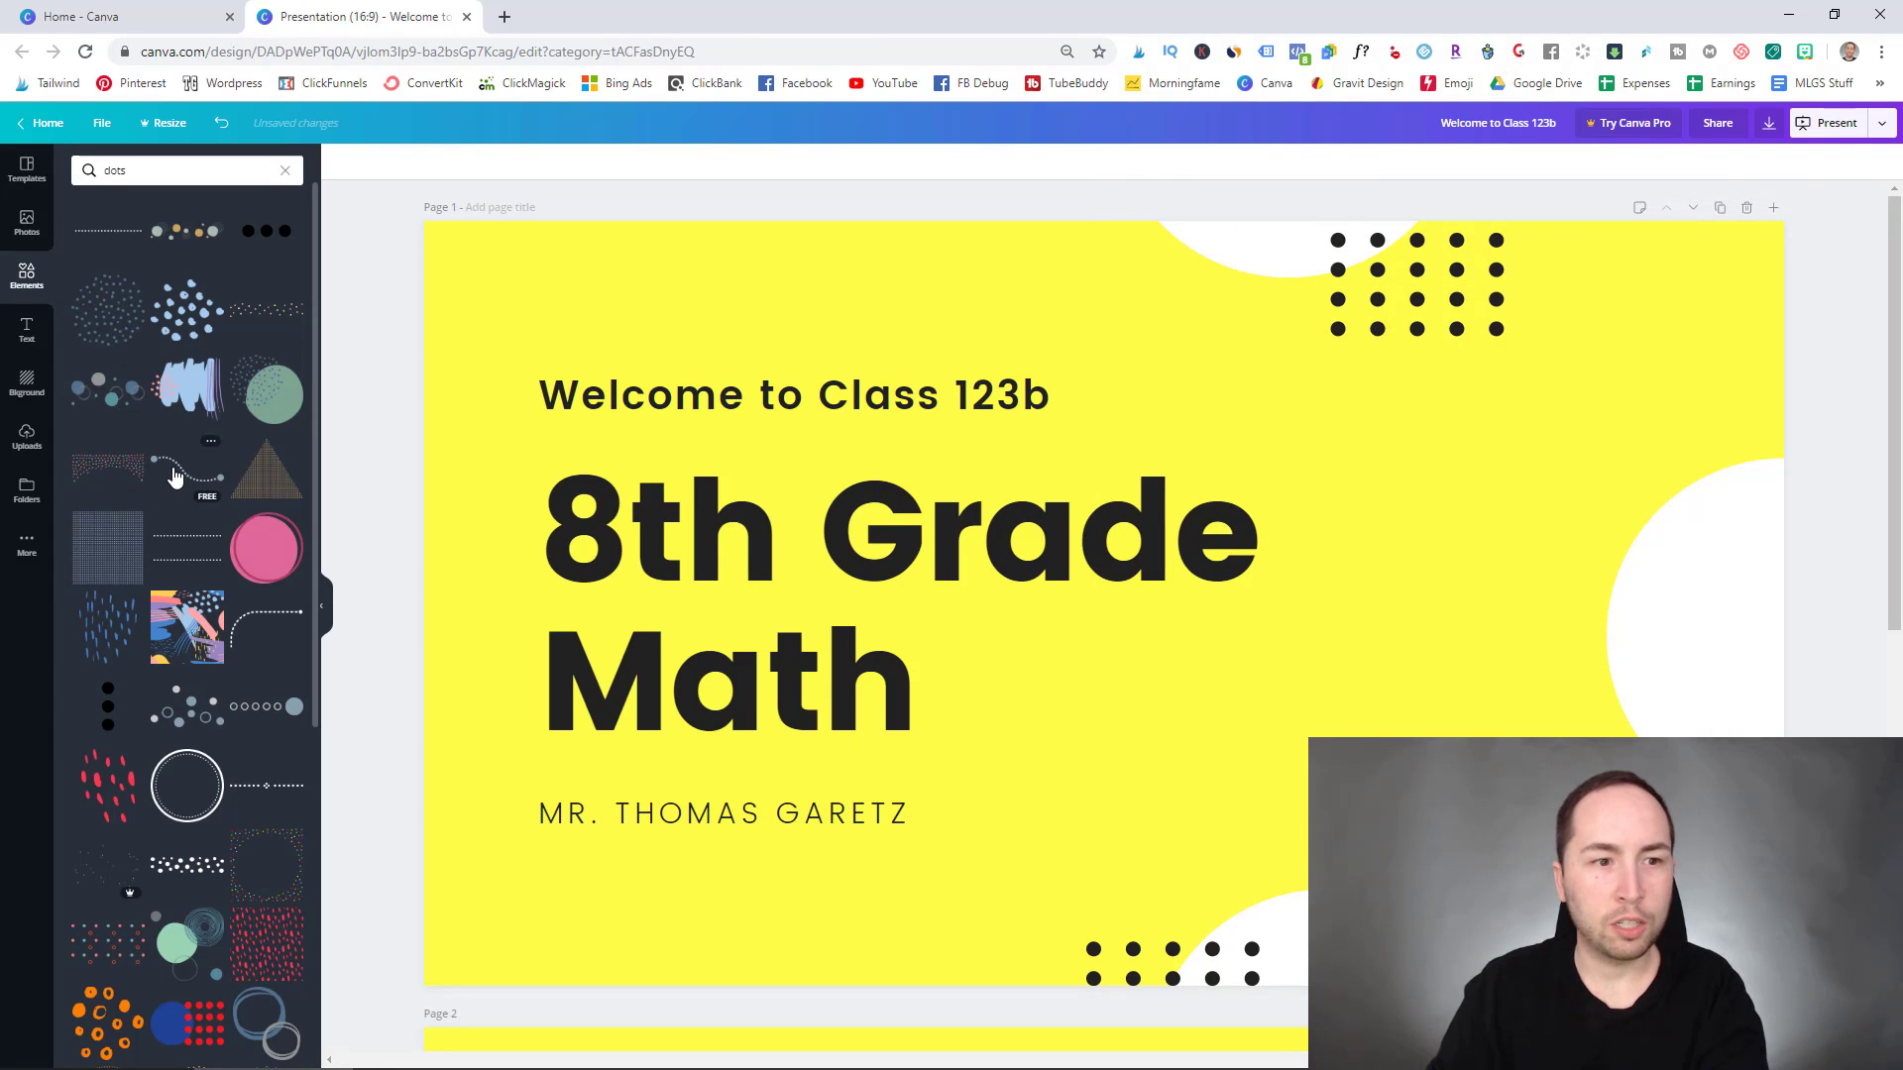
left_click(173, 476)
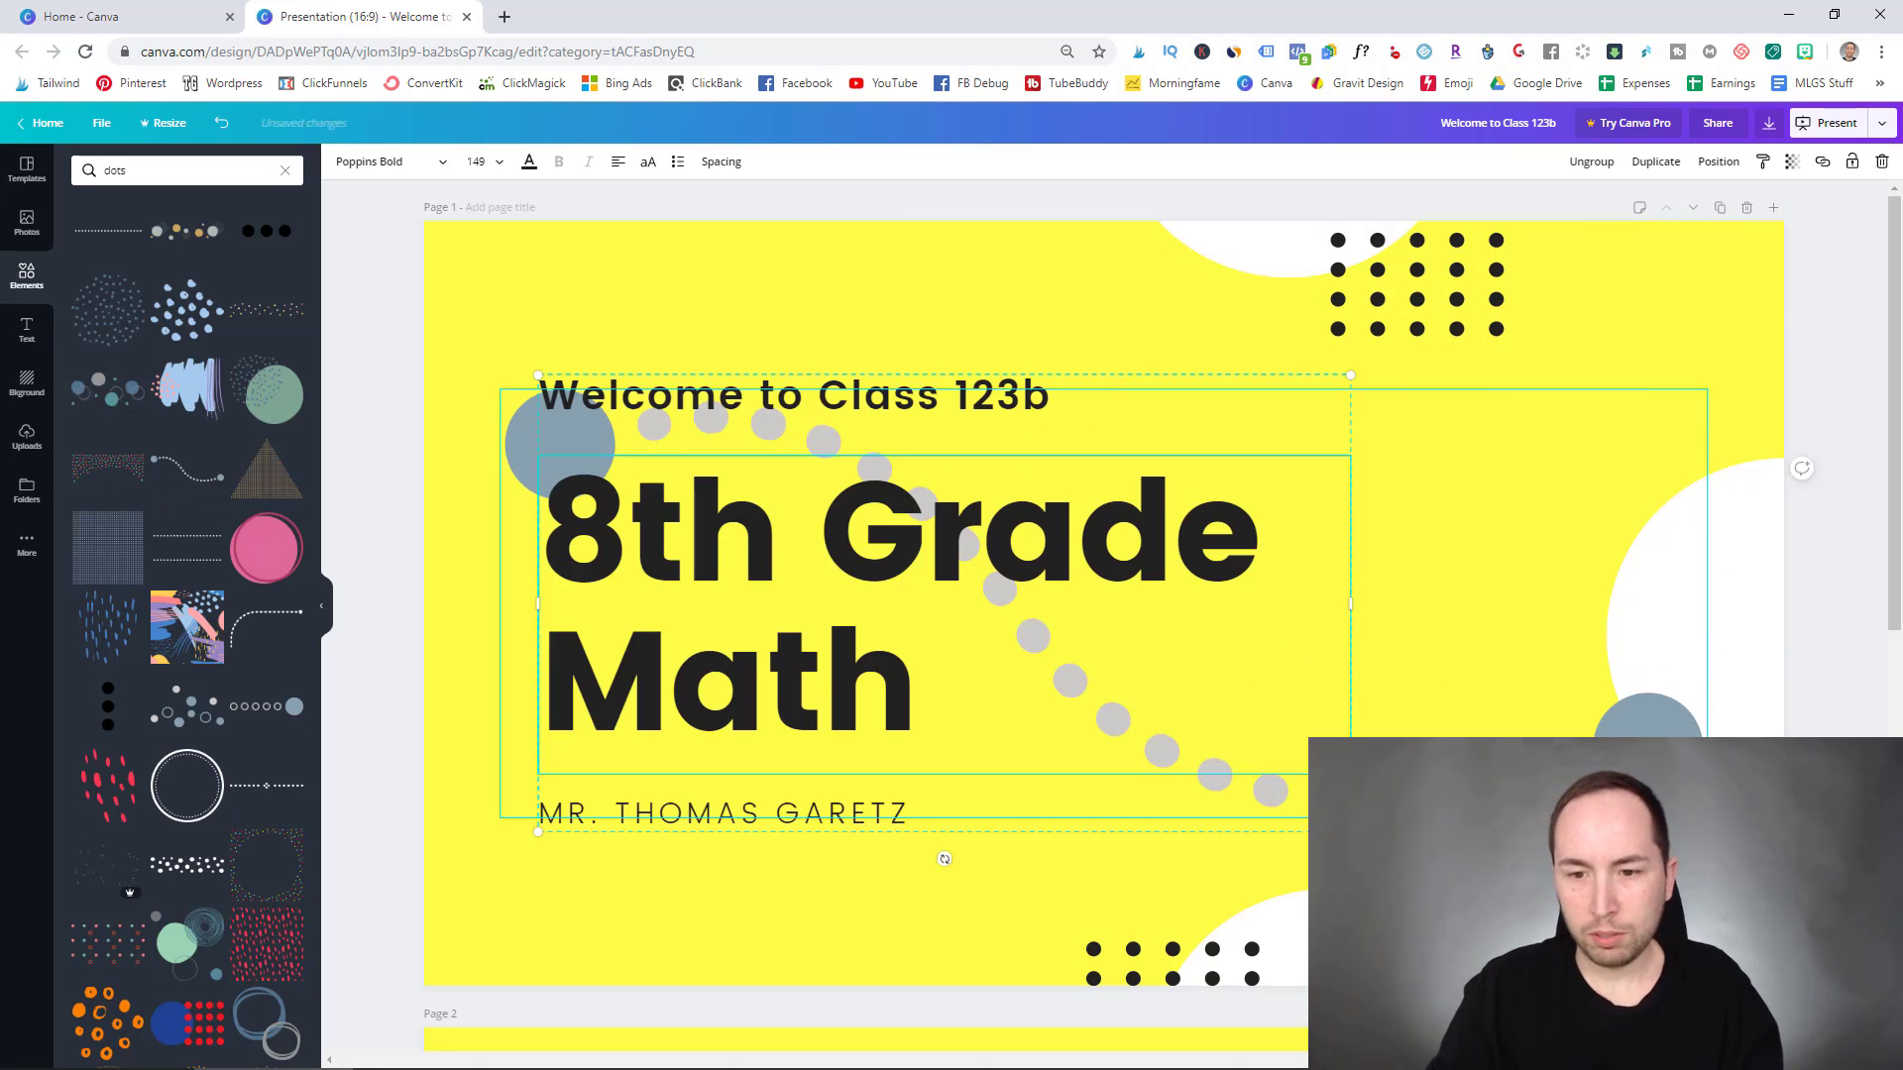
- Shrink the curved dots graphic and place it on the slide's right side
left_click(1565, 608)
left_click_drag(1565, 608, 1739, 425)
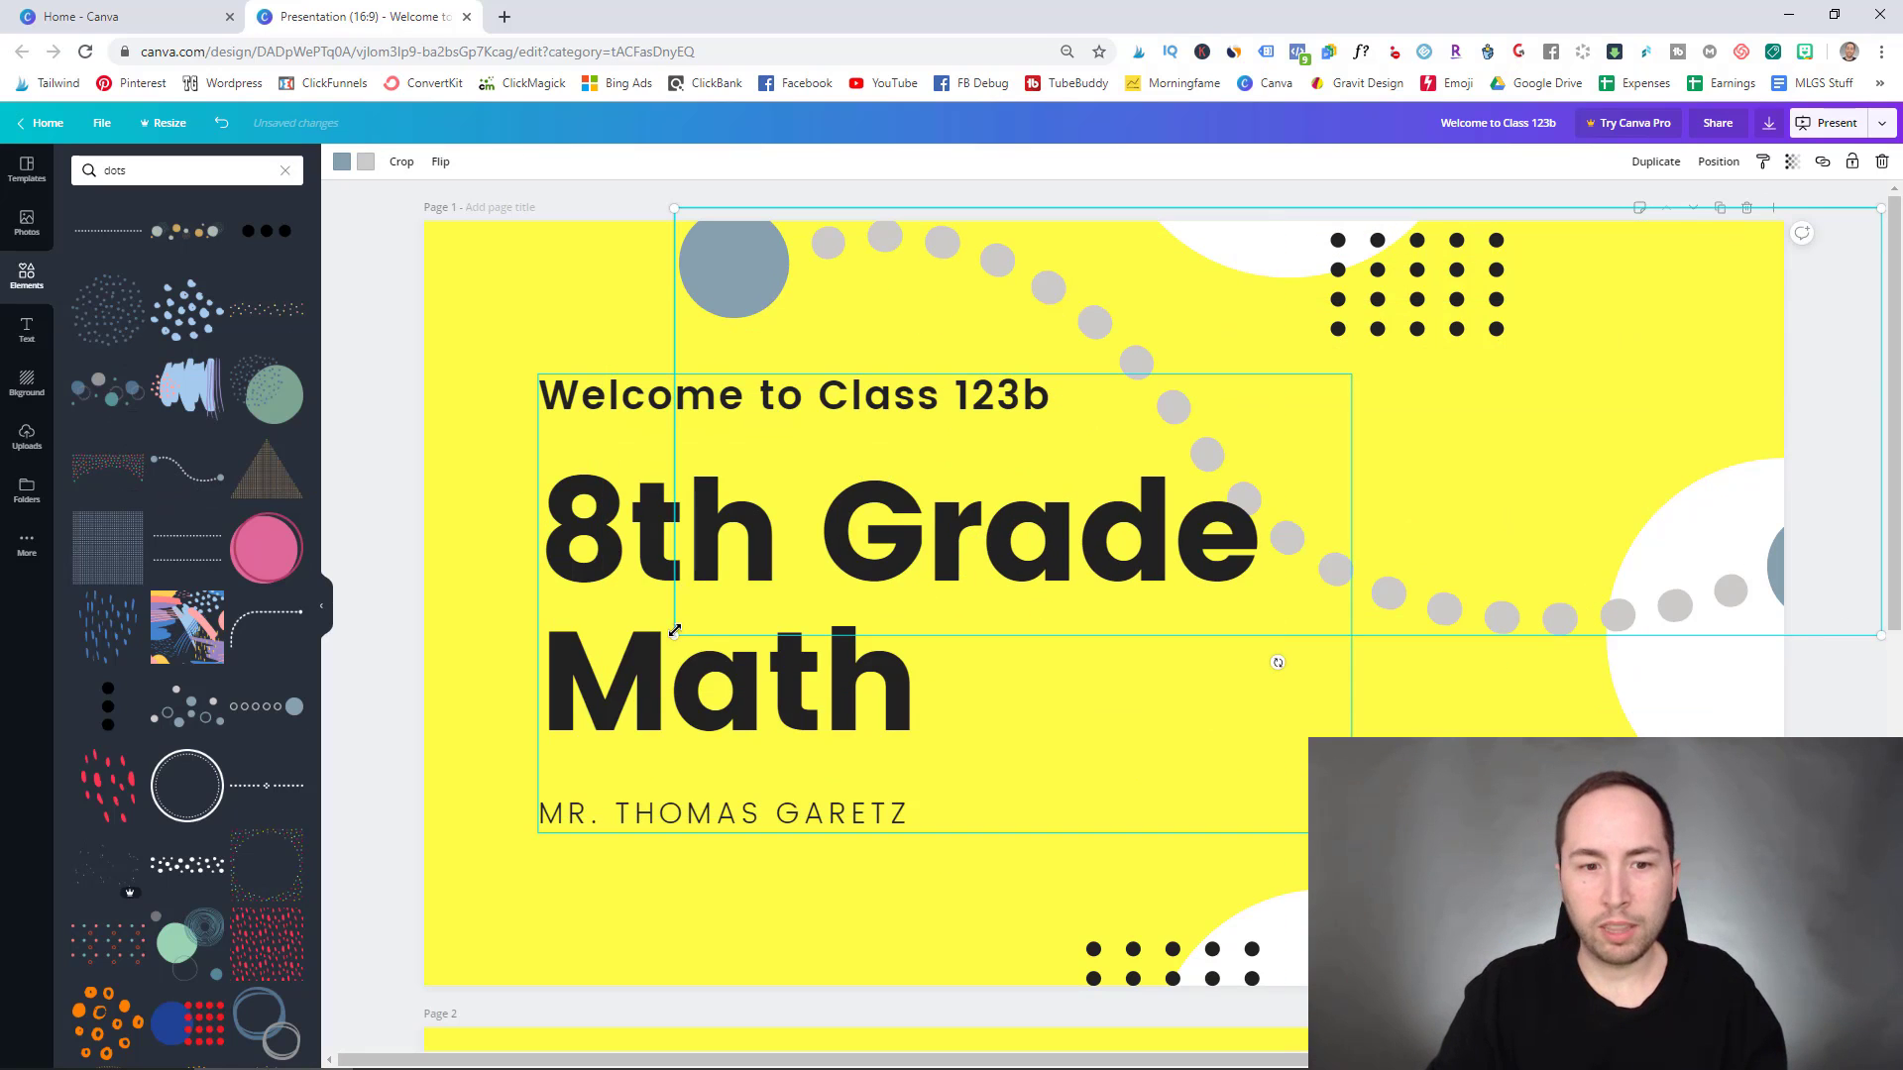
left_click_drag(675, 630, 1432, 411)
left_click_drag(1656, 361, 1737, 610)
- Recolour both the large dot and the small curved dots black
left_click(342, 161)
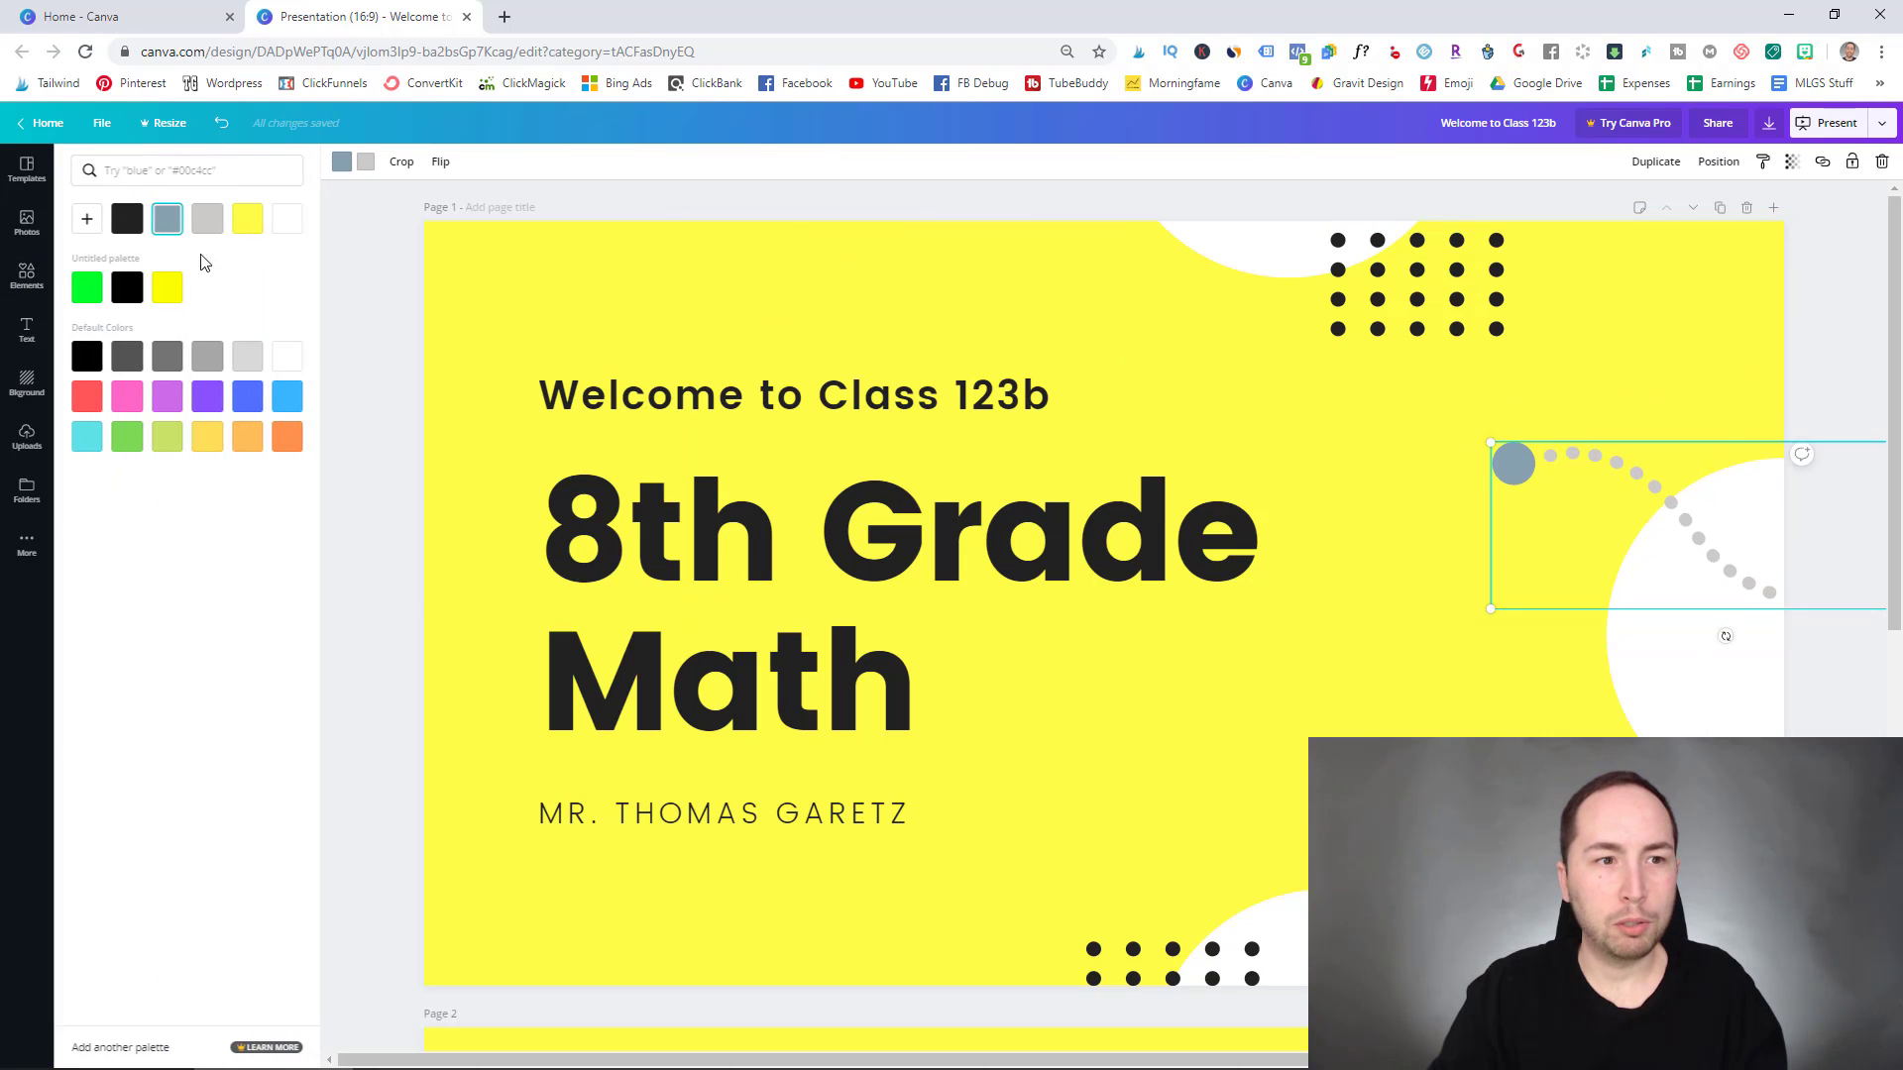
left_click(131, 226)
left_click(365, 162)
left_click(127, 219)
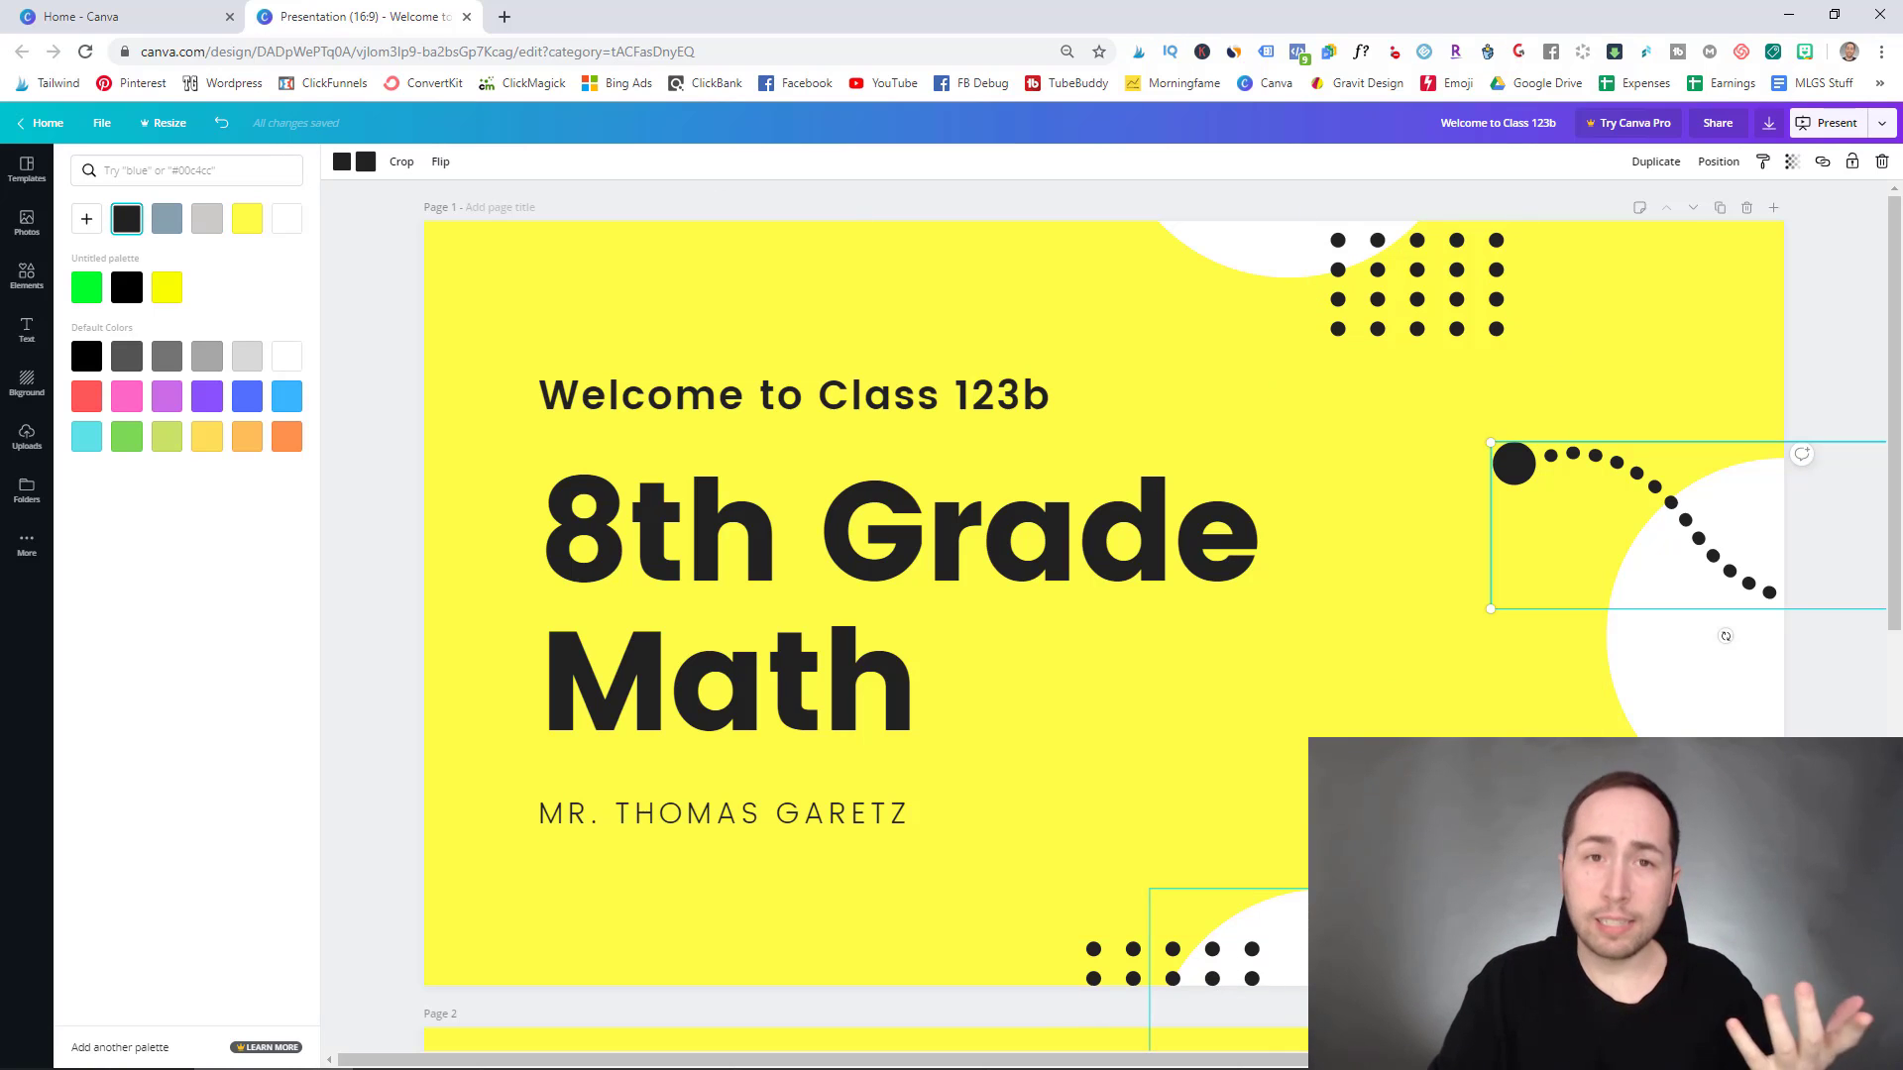
left_click(1401, 403)
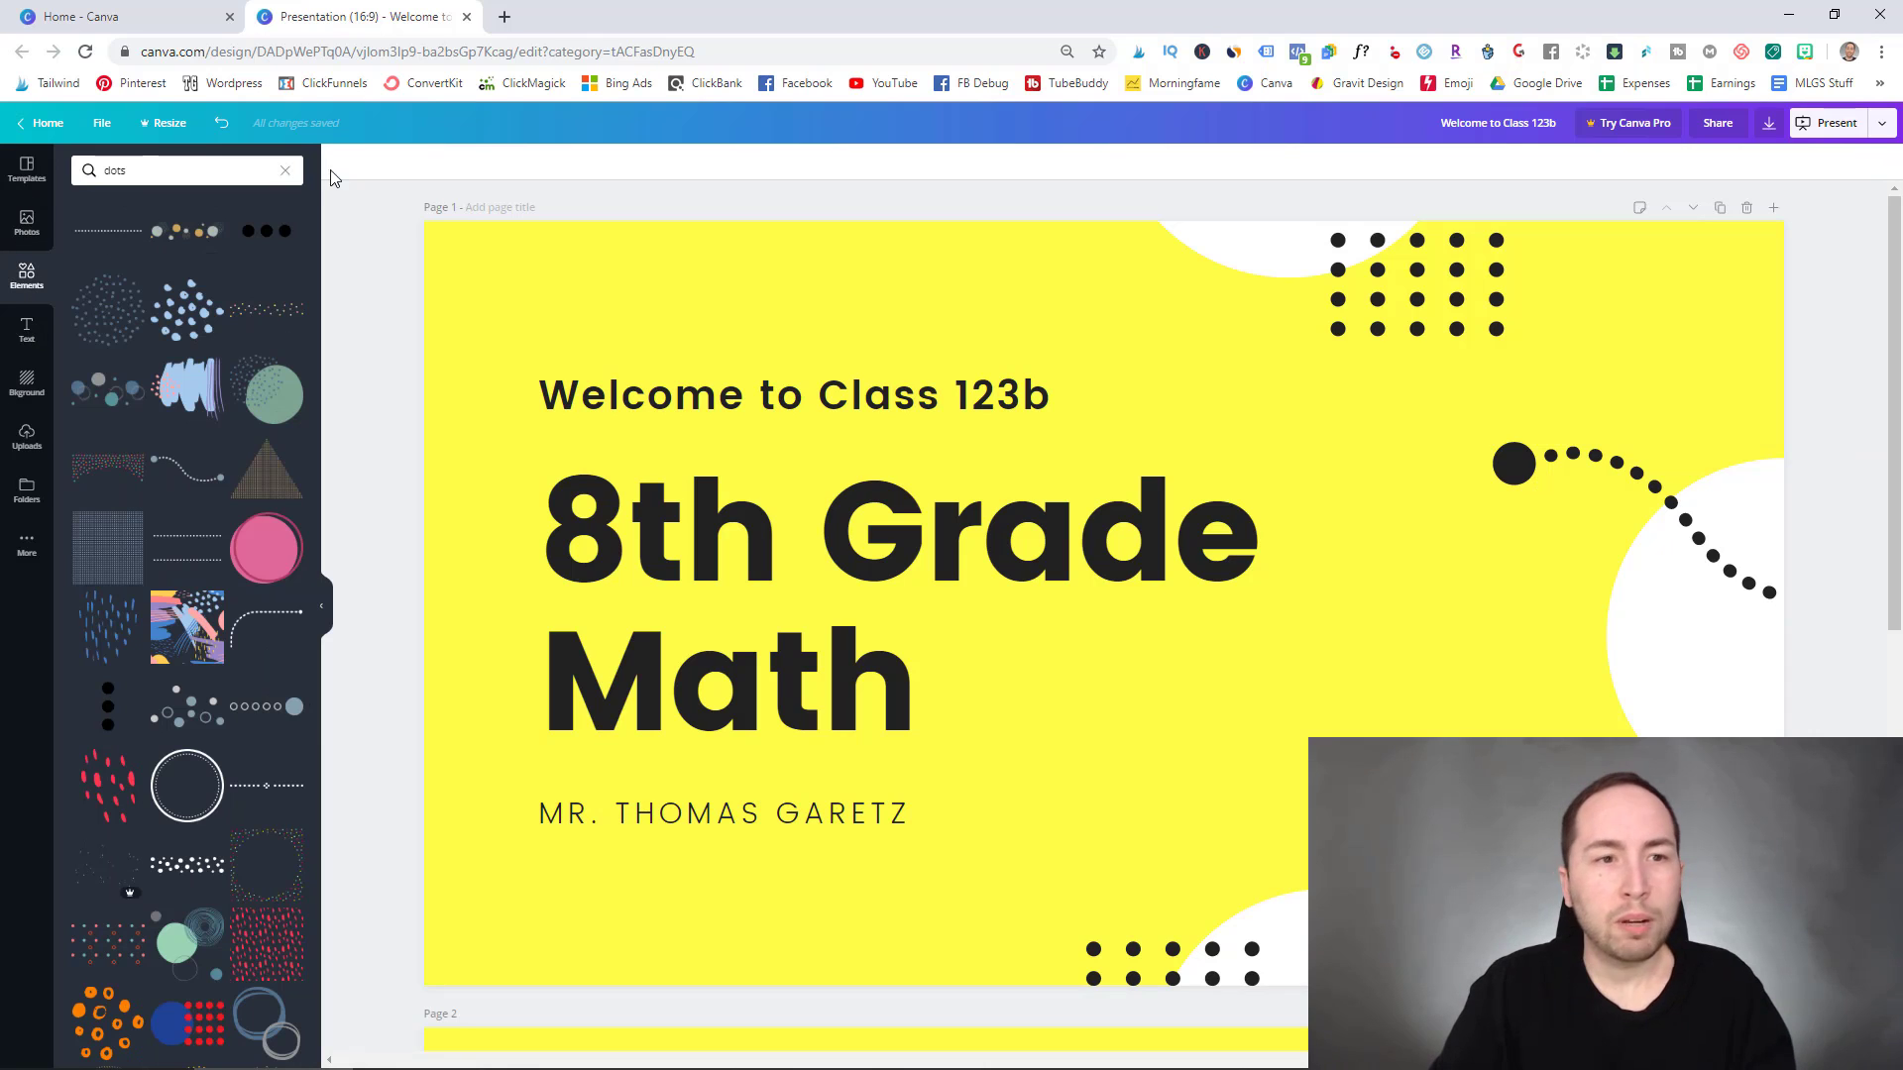
left_click(285, 170)
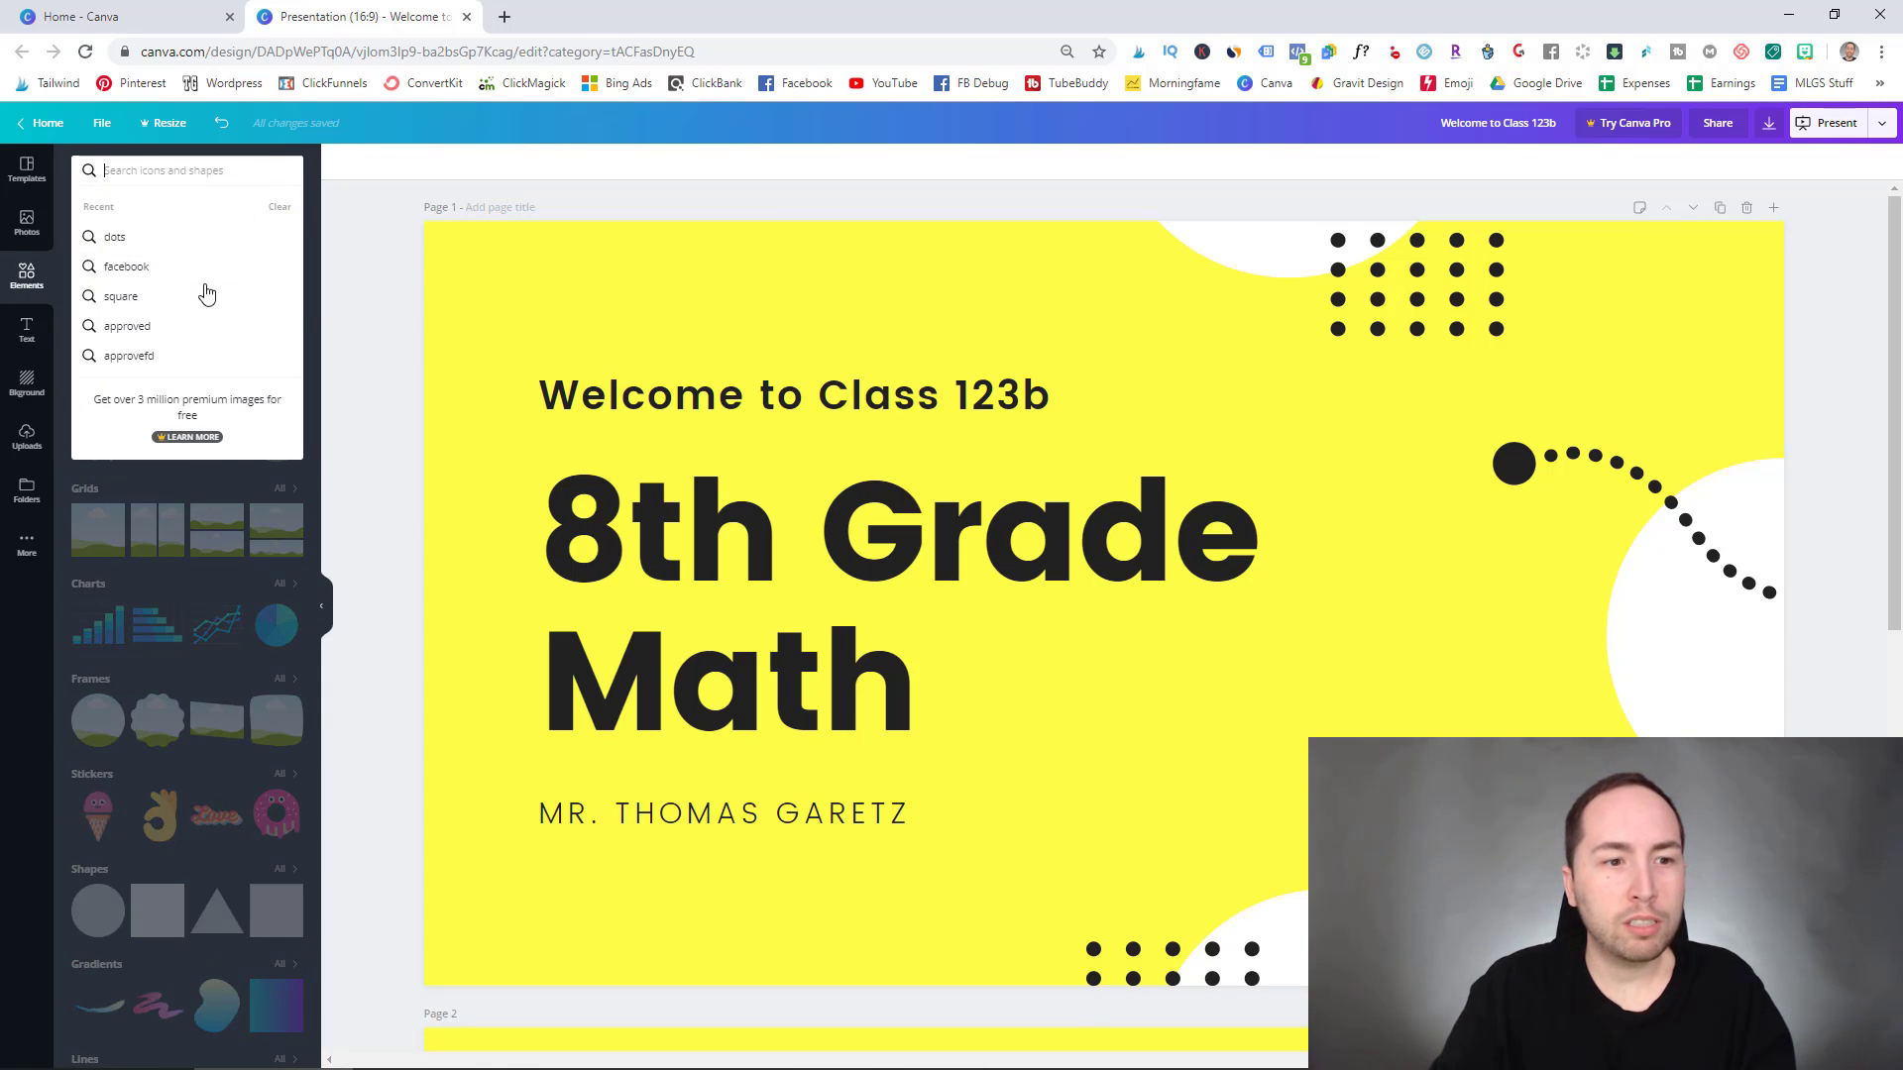
- Apply the Blue Pie Chart Presentation's Quench Your Thirst donut chart page to the blank page
left_click(27, 168)
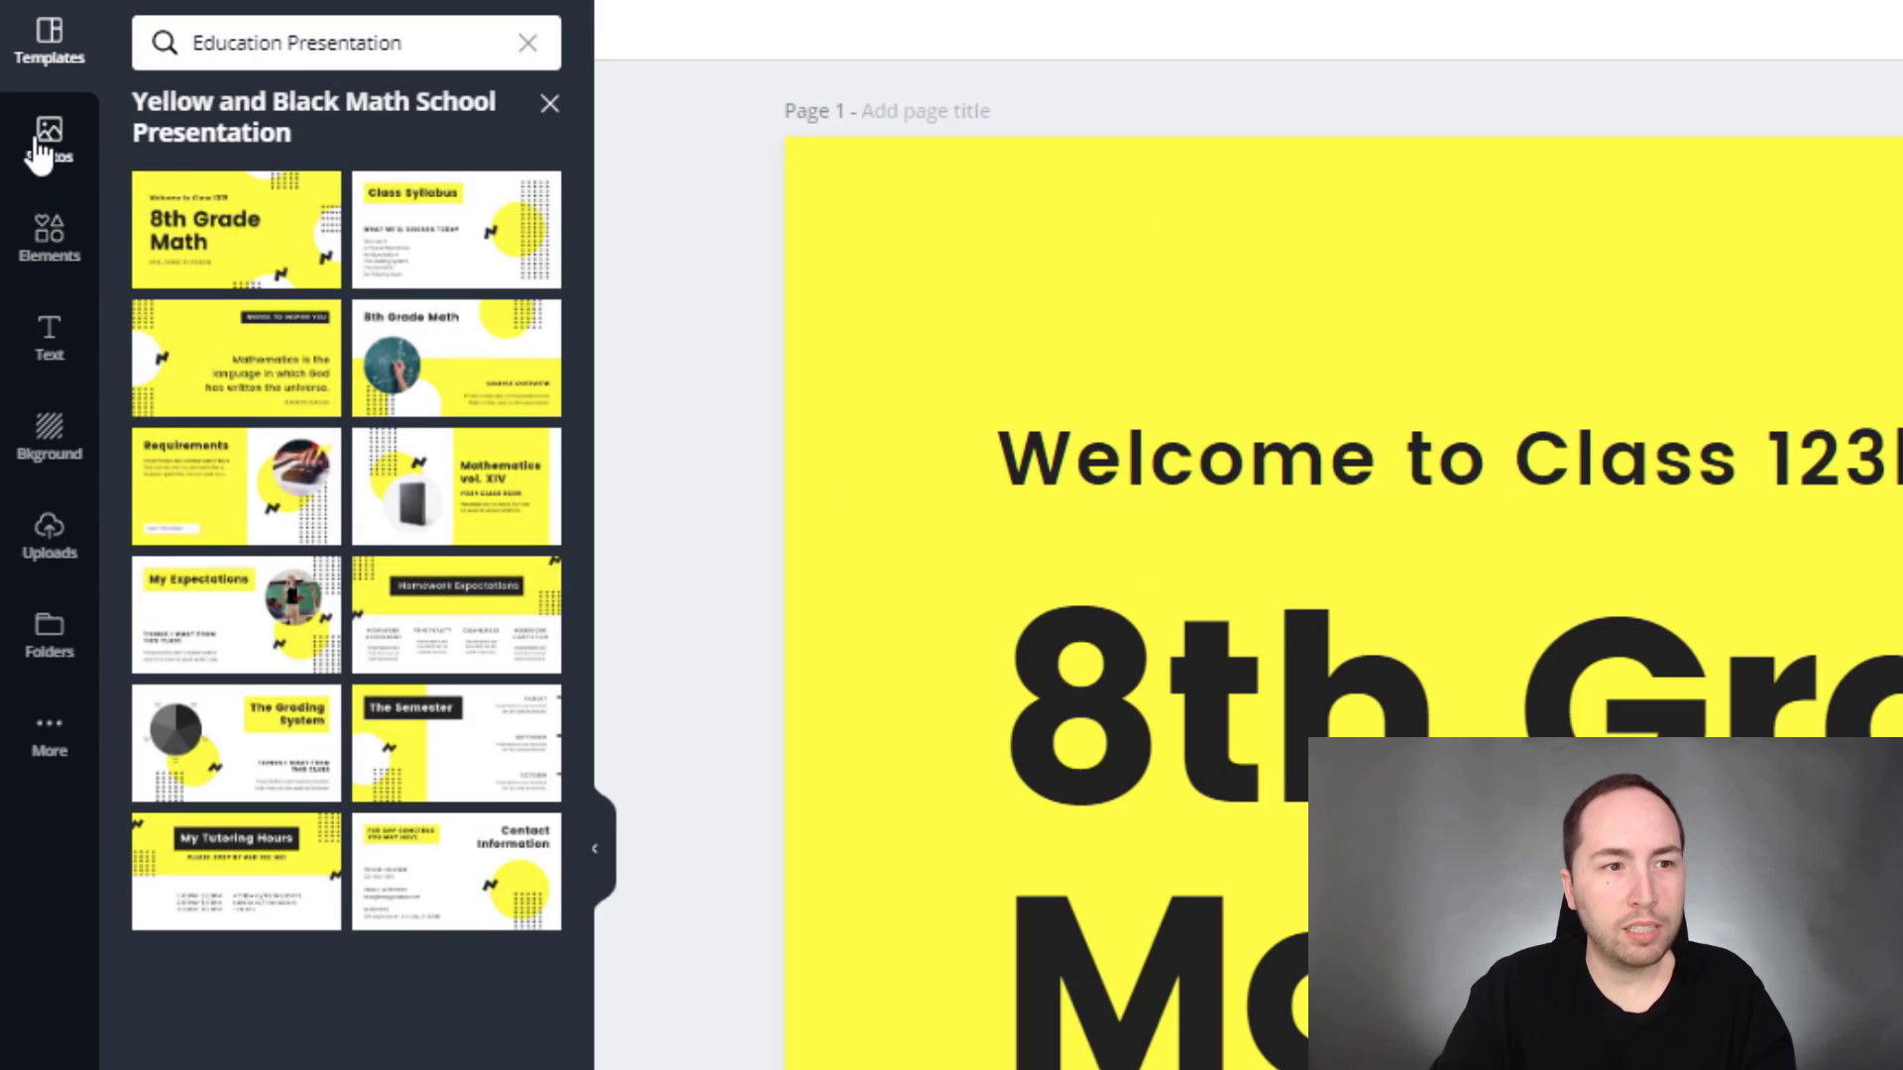
left_click(549, 103)
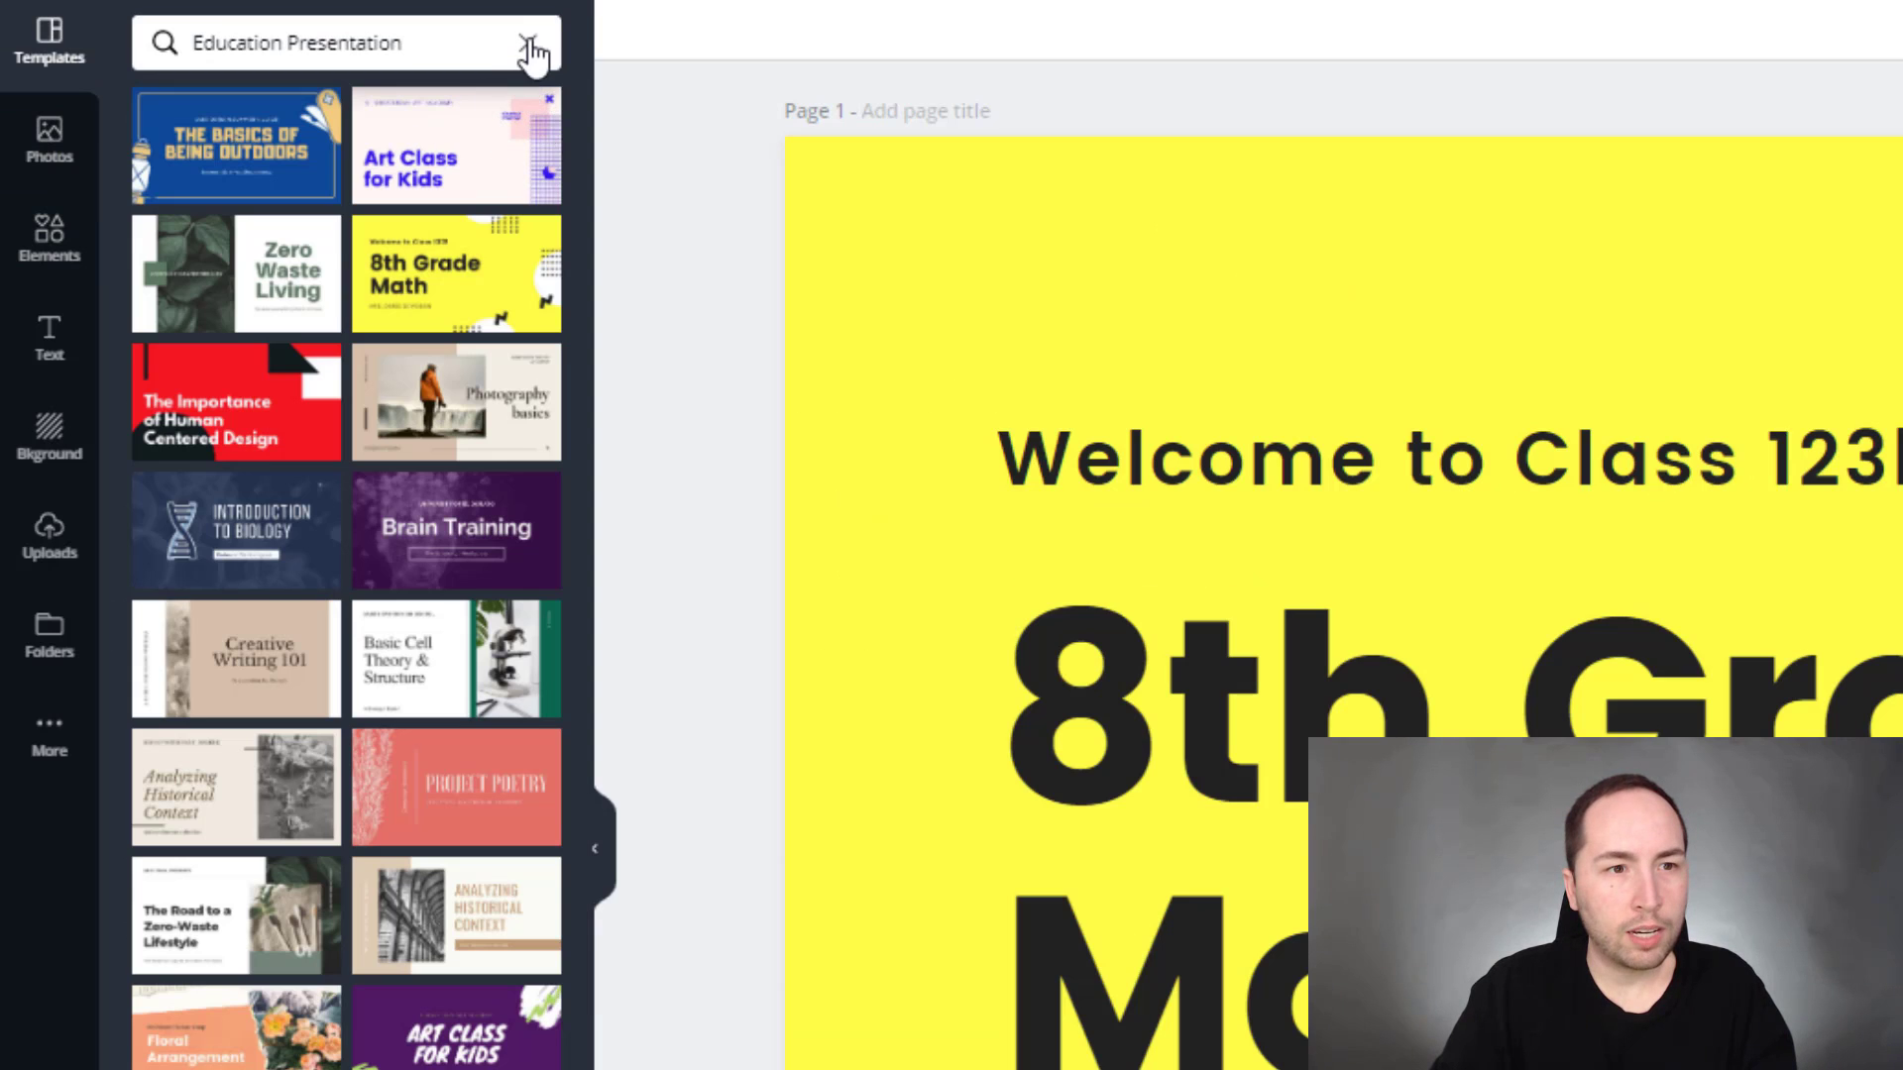
left_click(529, 44)
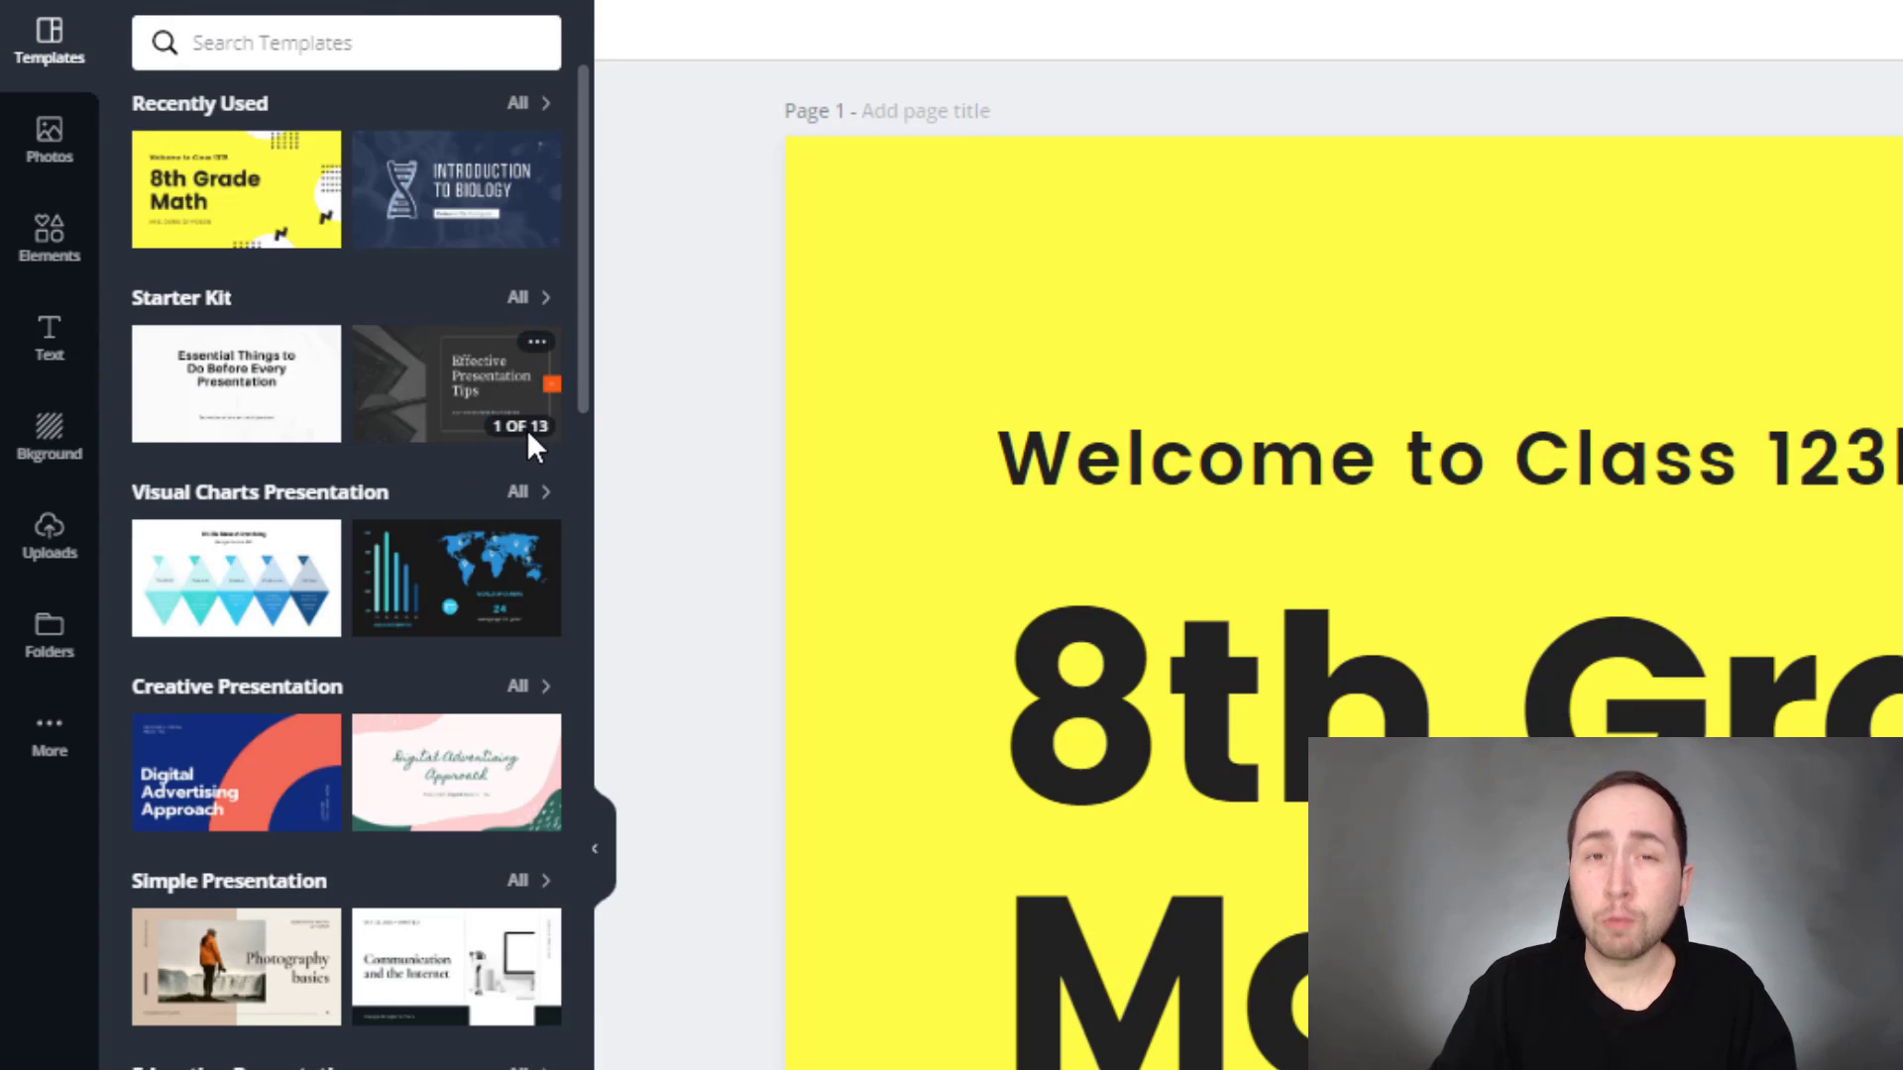
left_click(347, 496)
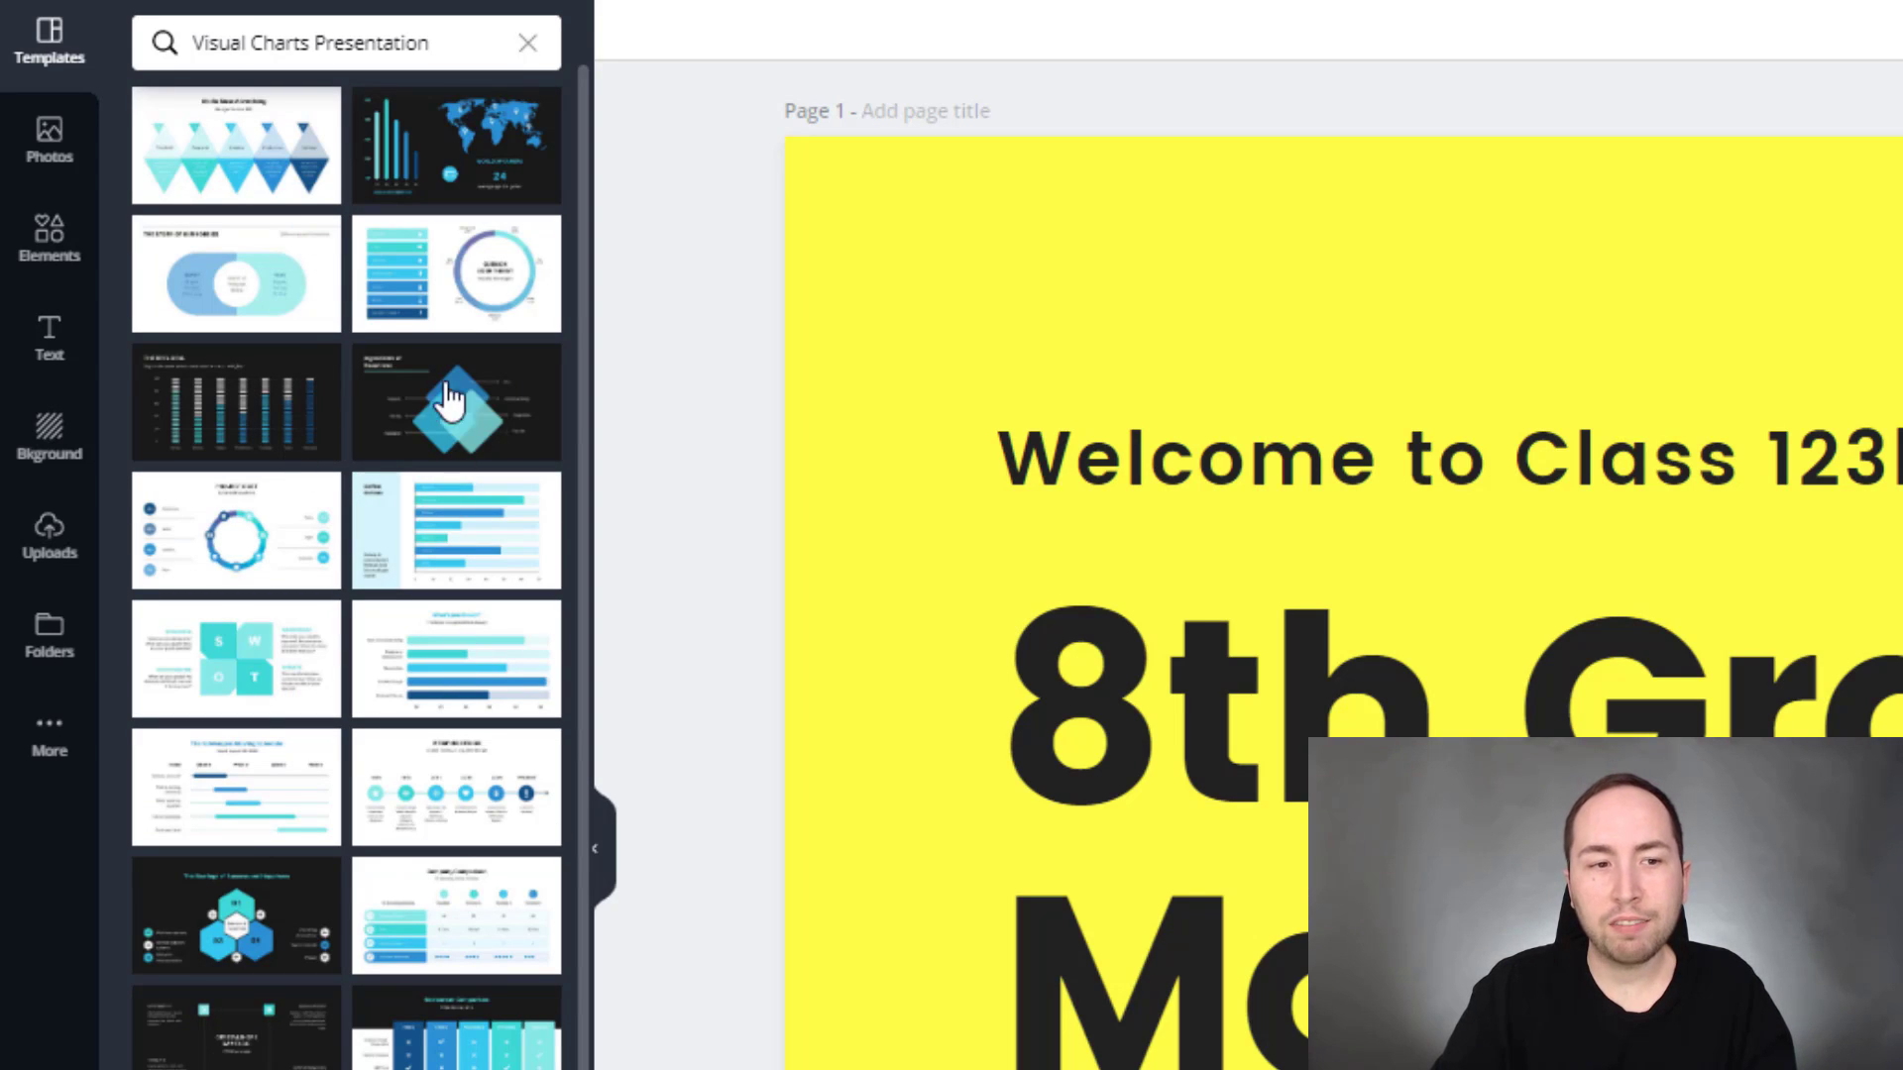
left_click_drag(449, 387, 654, 308)
key("ctrl+z")
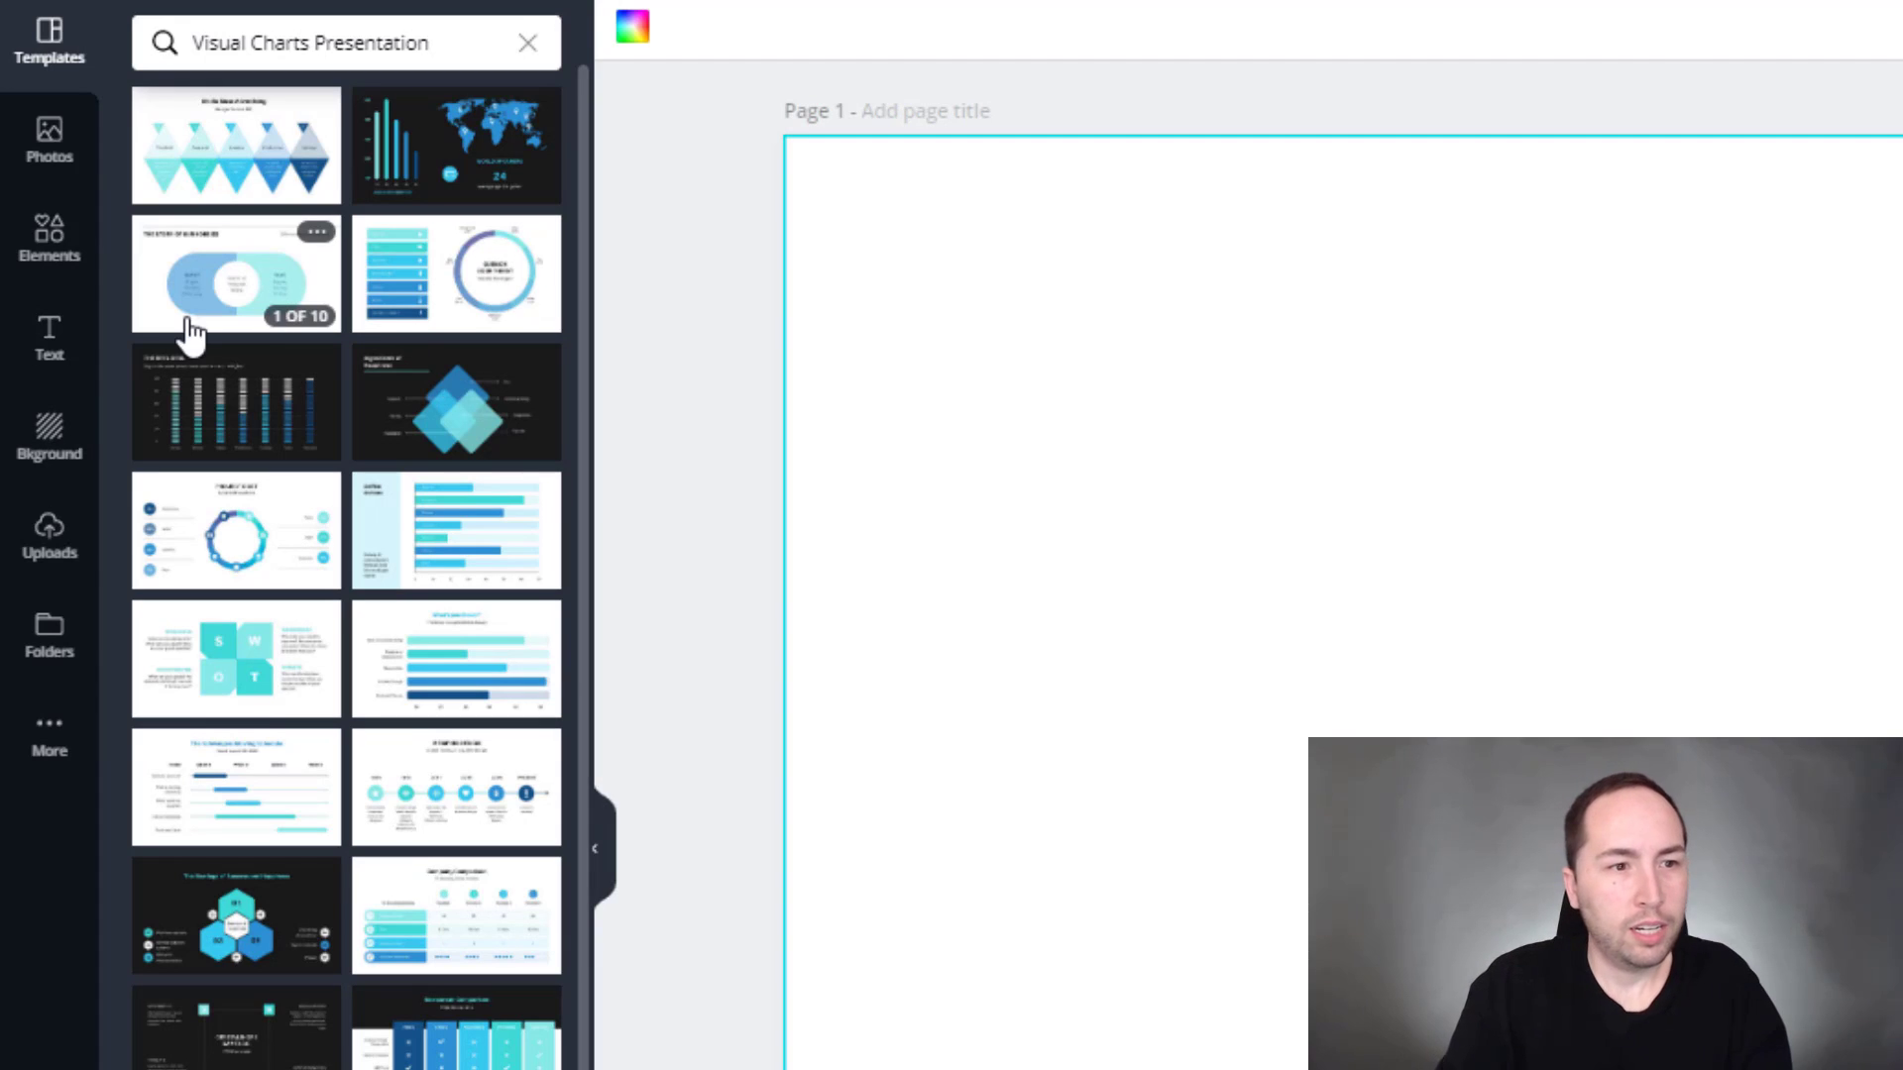
left_click(479, 270)
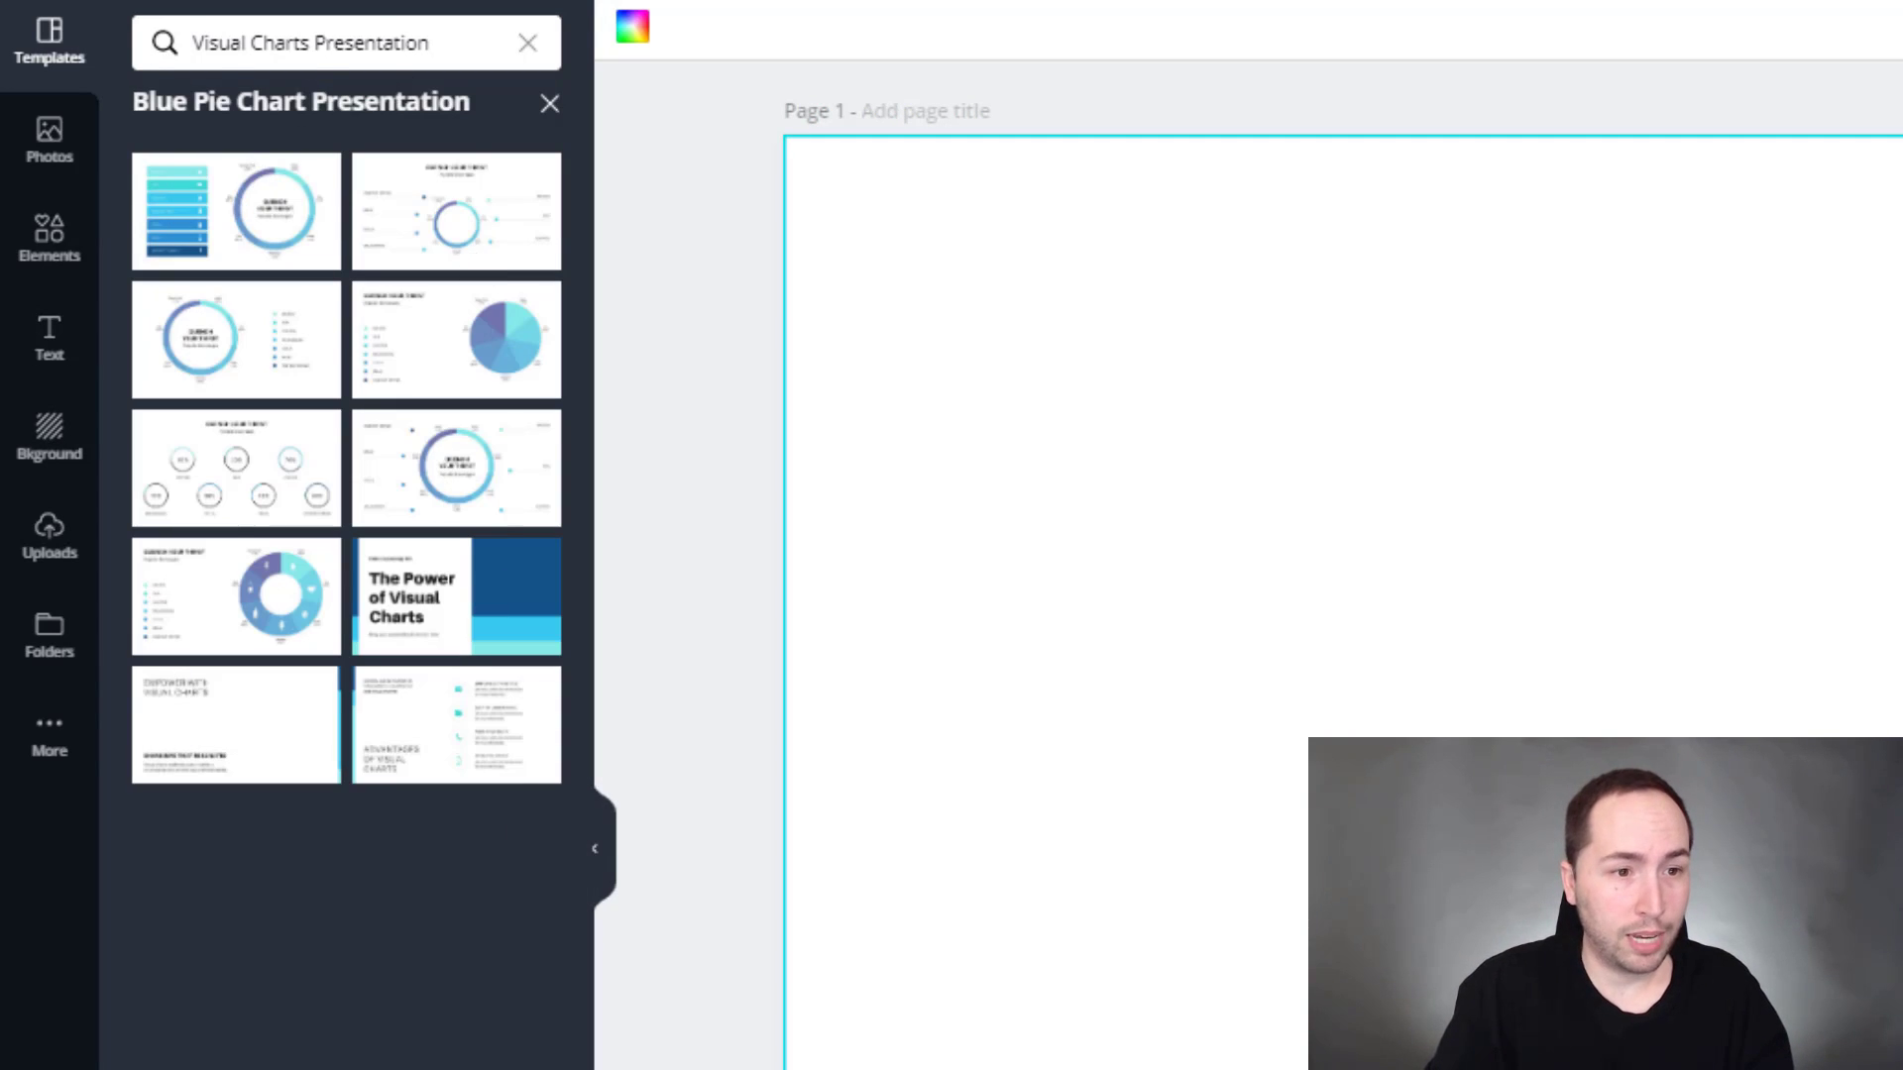
left_click(211, 230)
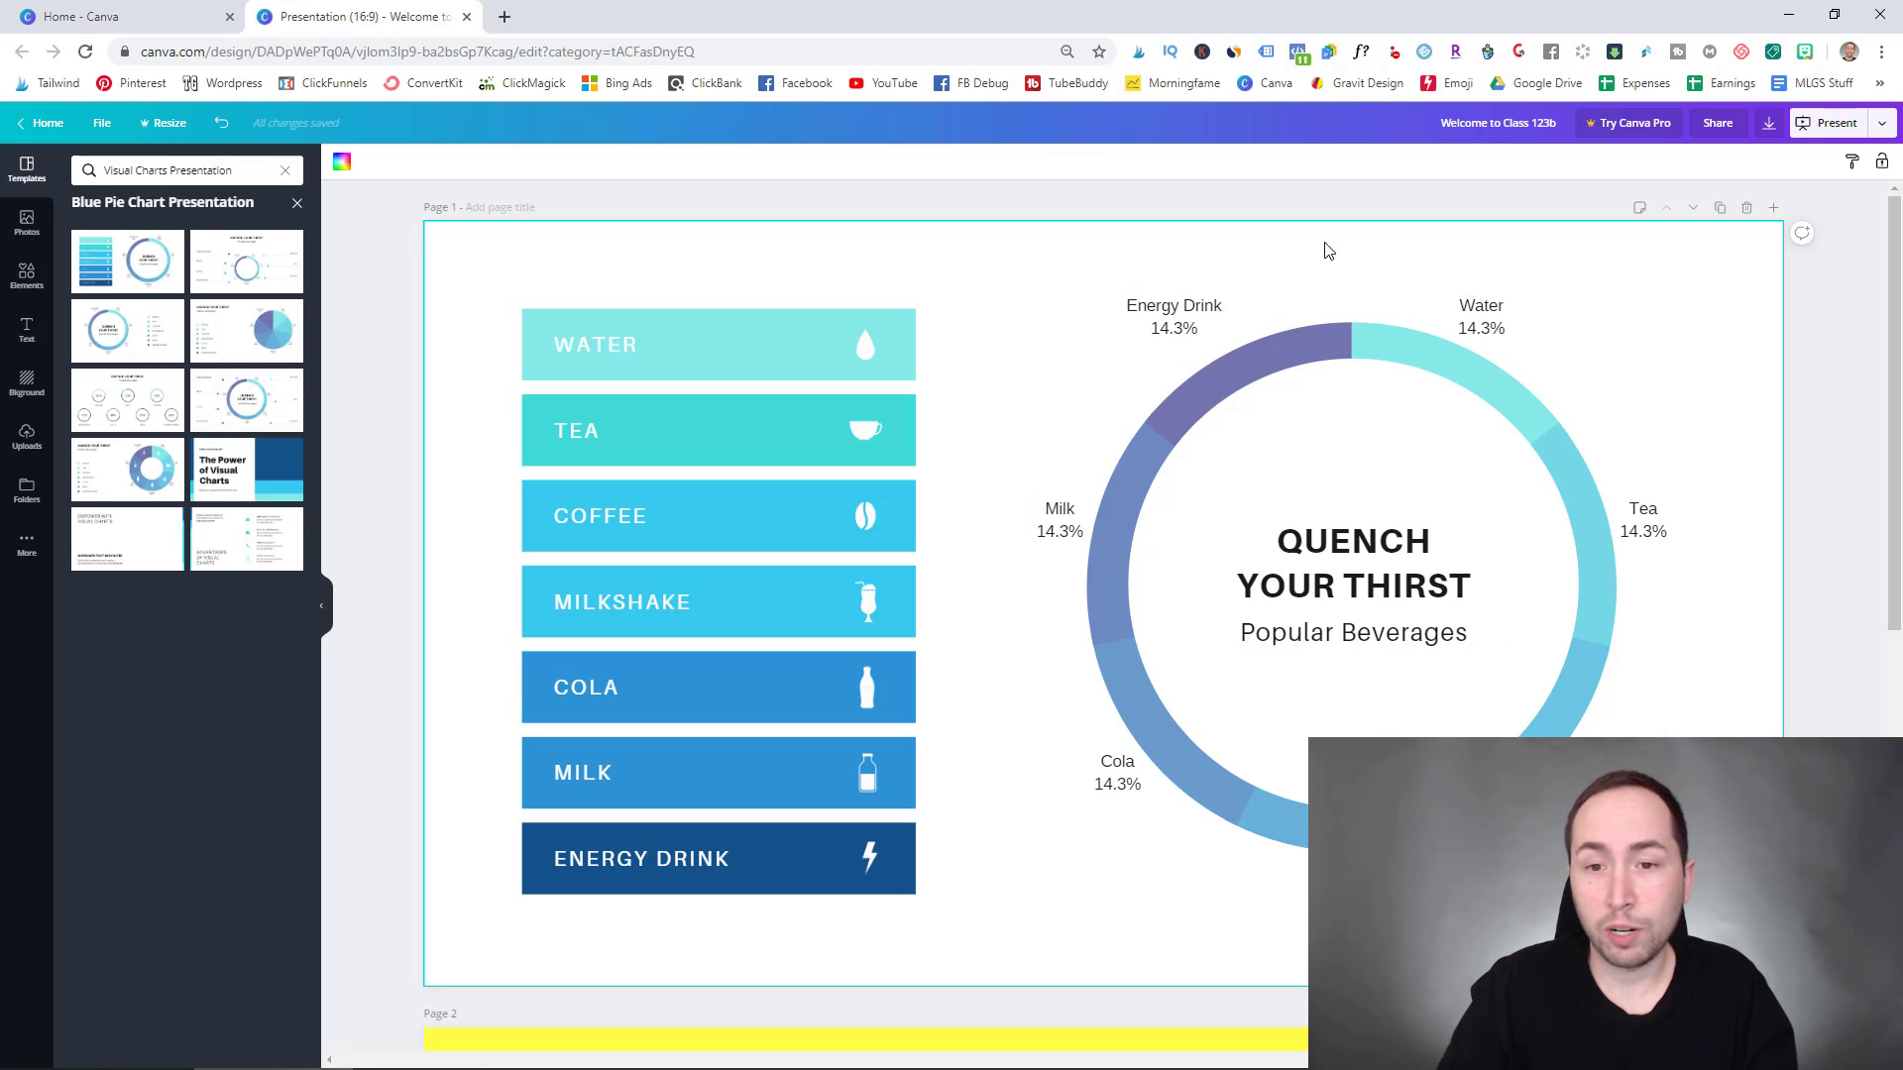
- Search elements for 'car' and add the black car icon to the slide
left_click(1215, 312)
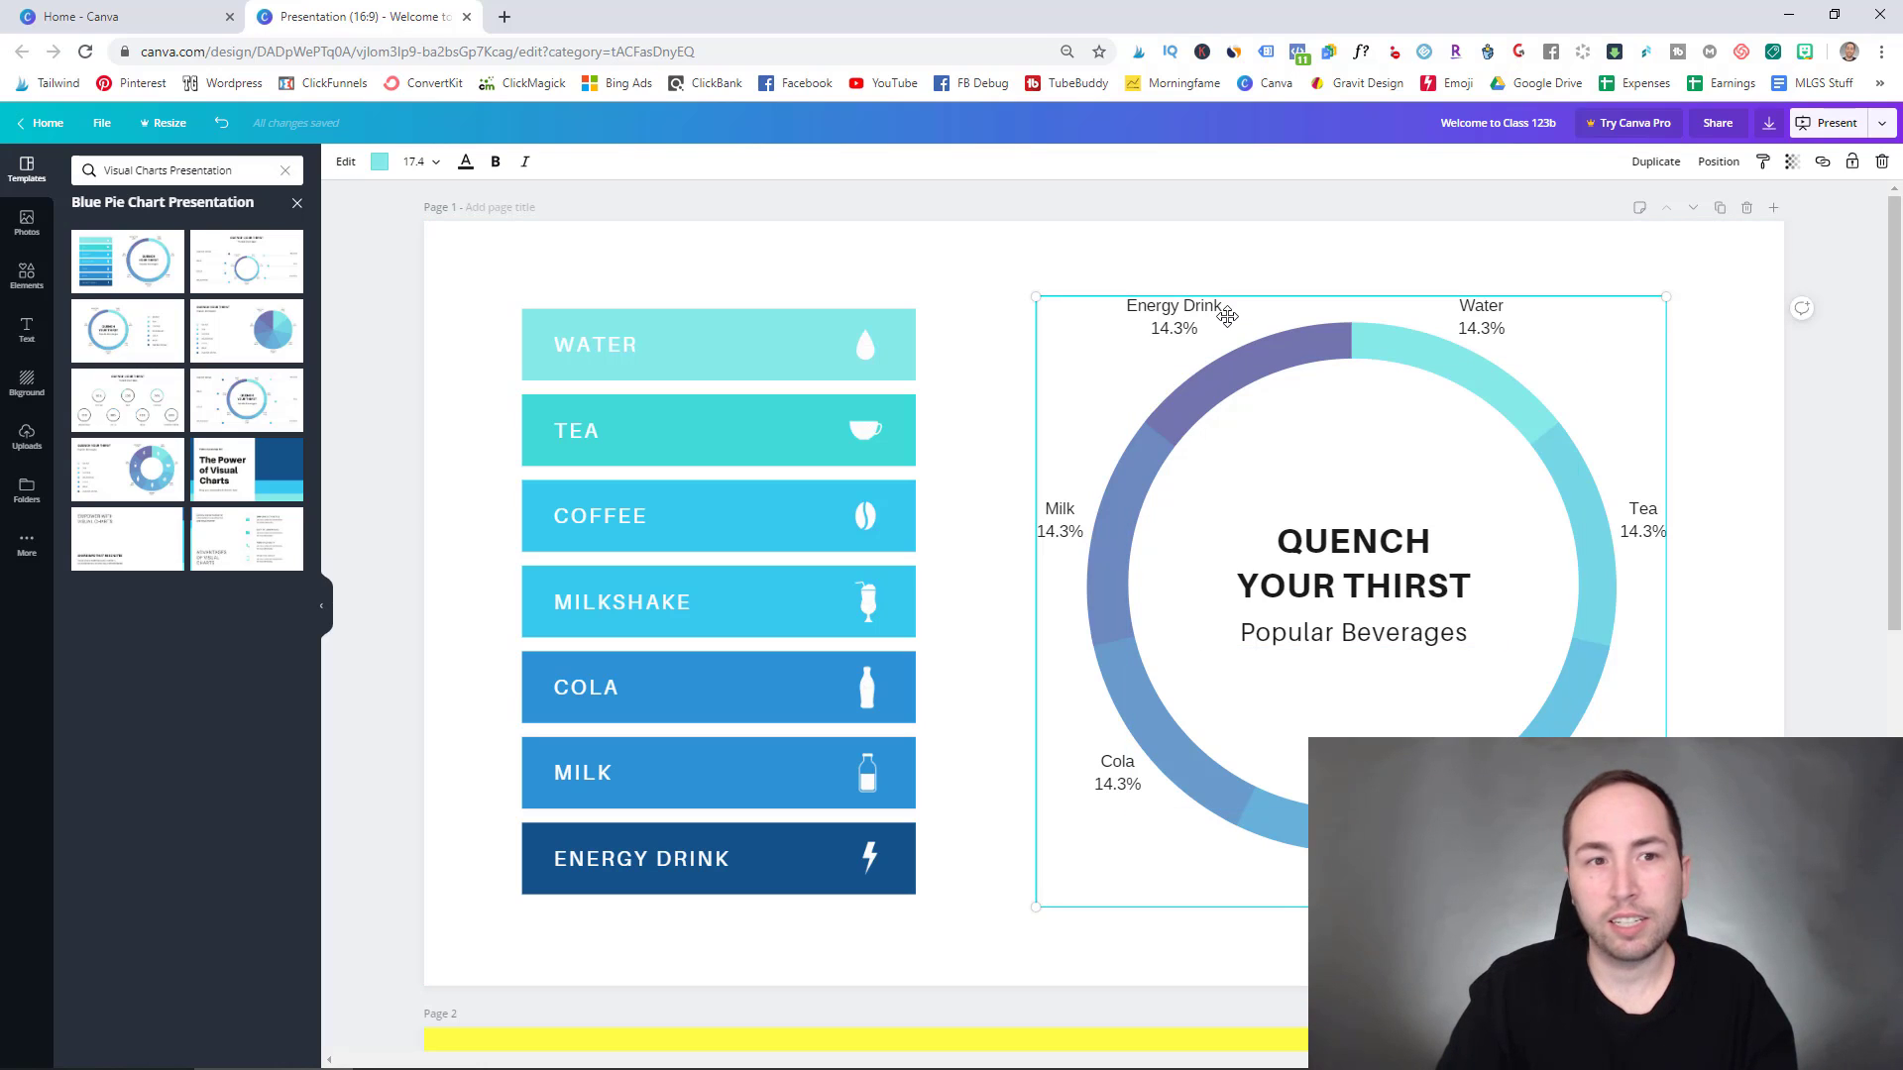
left_click(1013, 246)
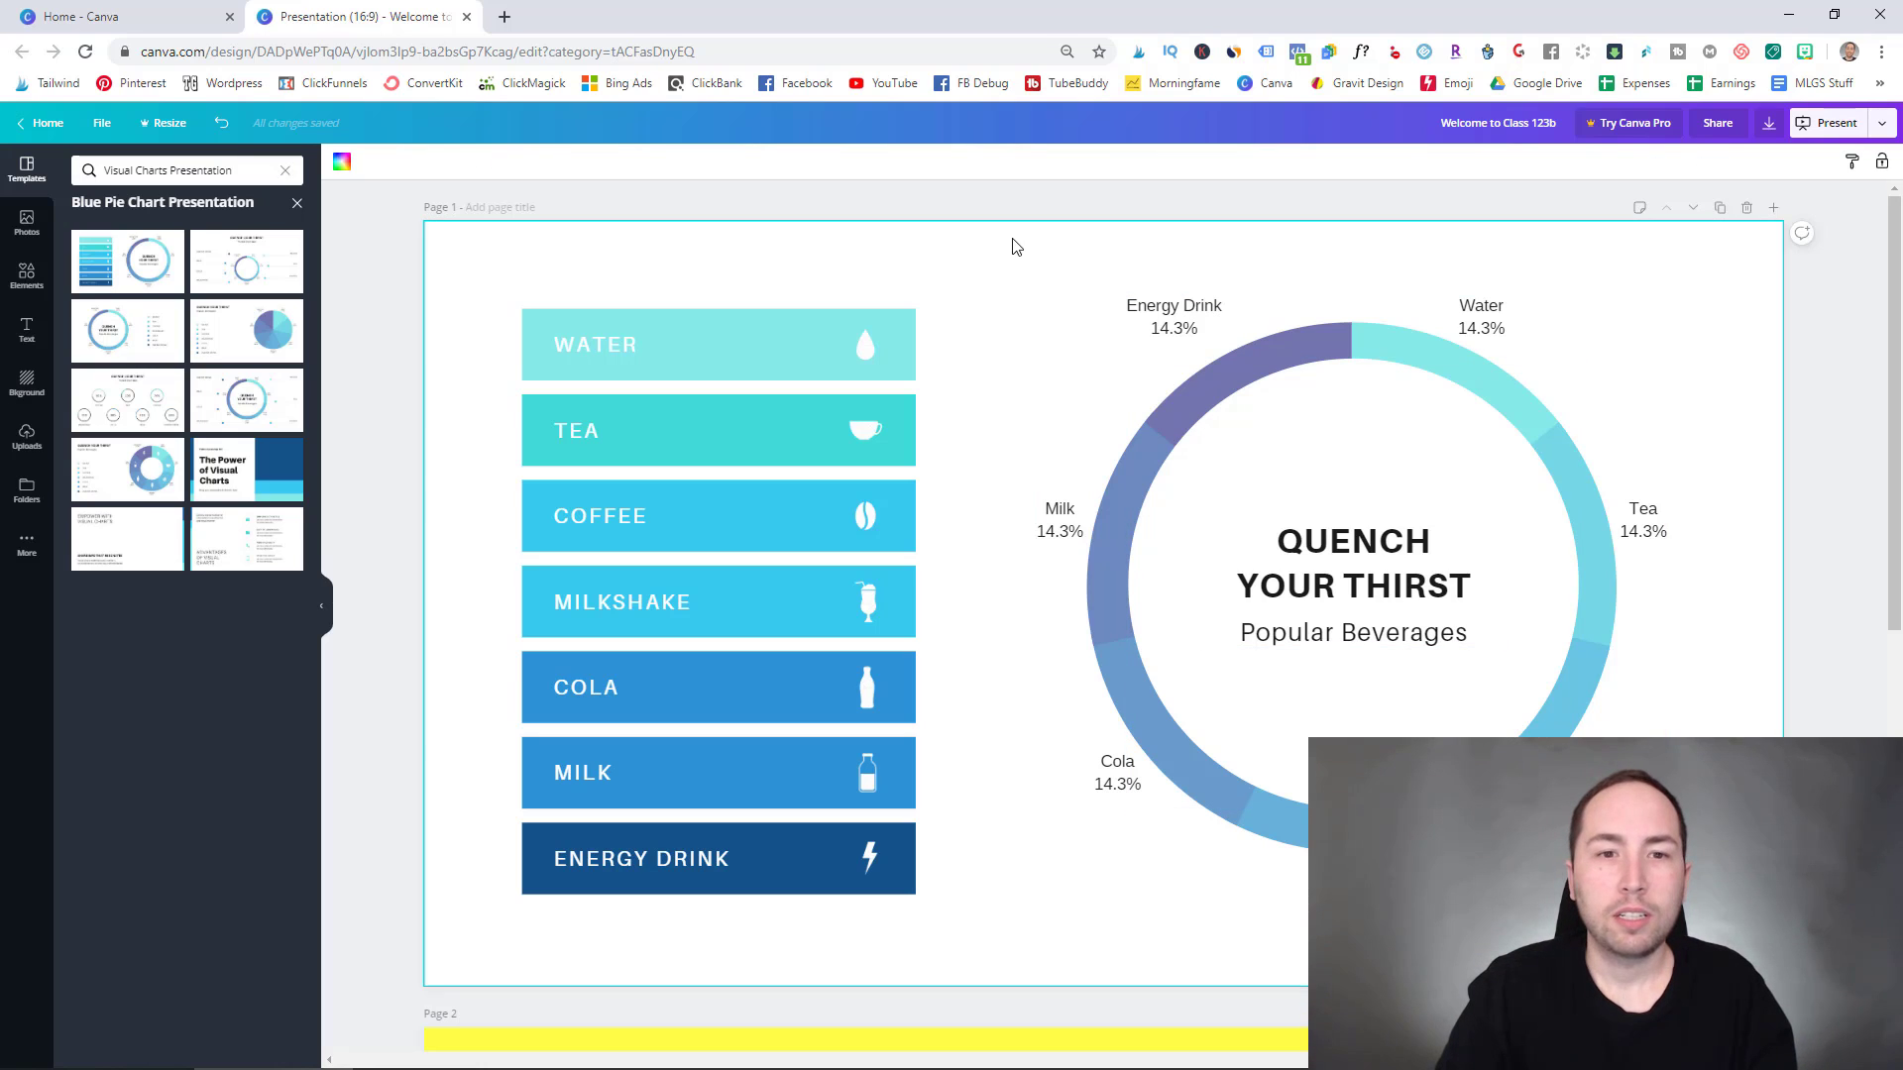
left_click(691, 344)
left_click(609, 362)
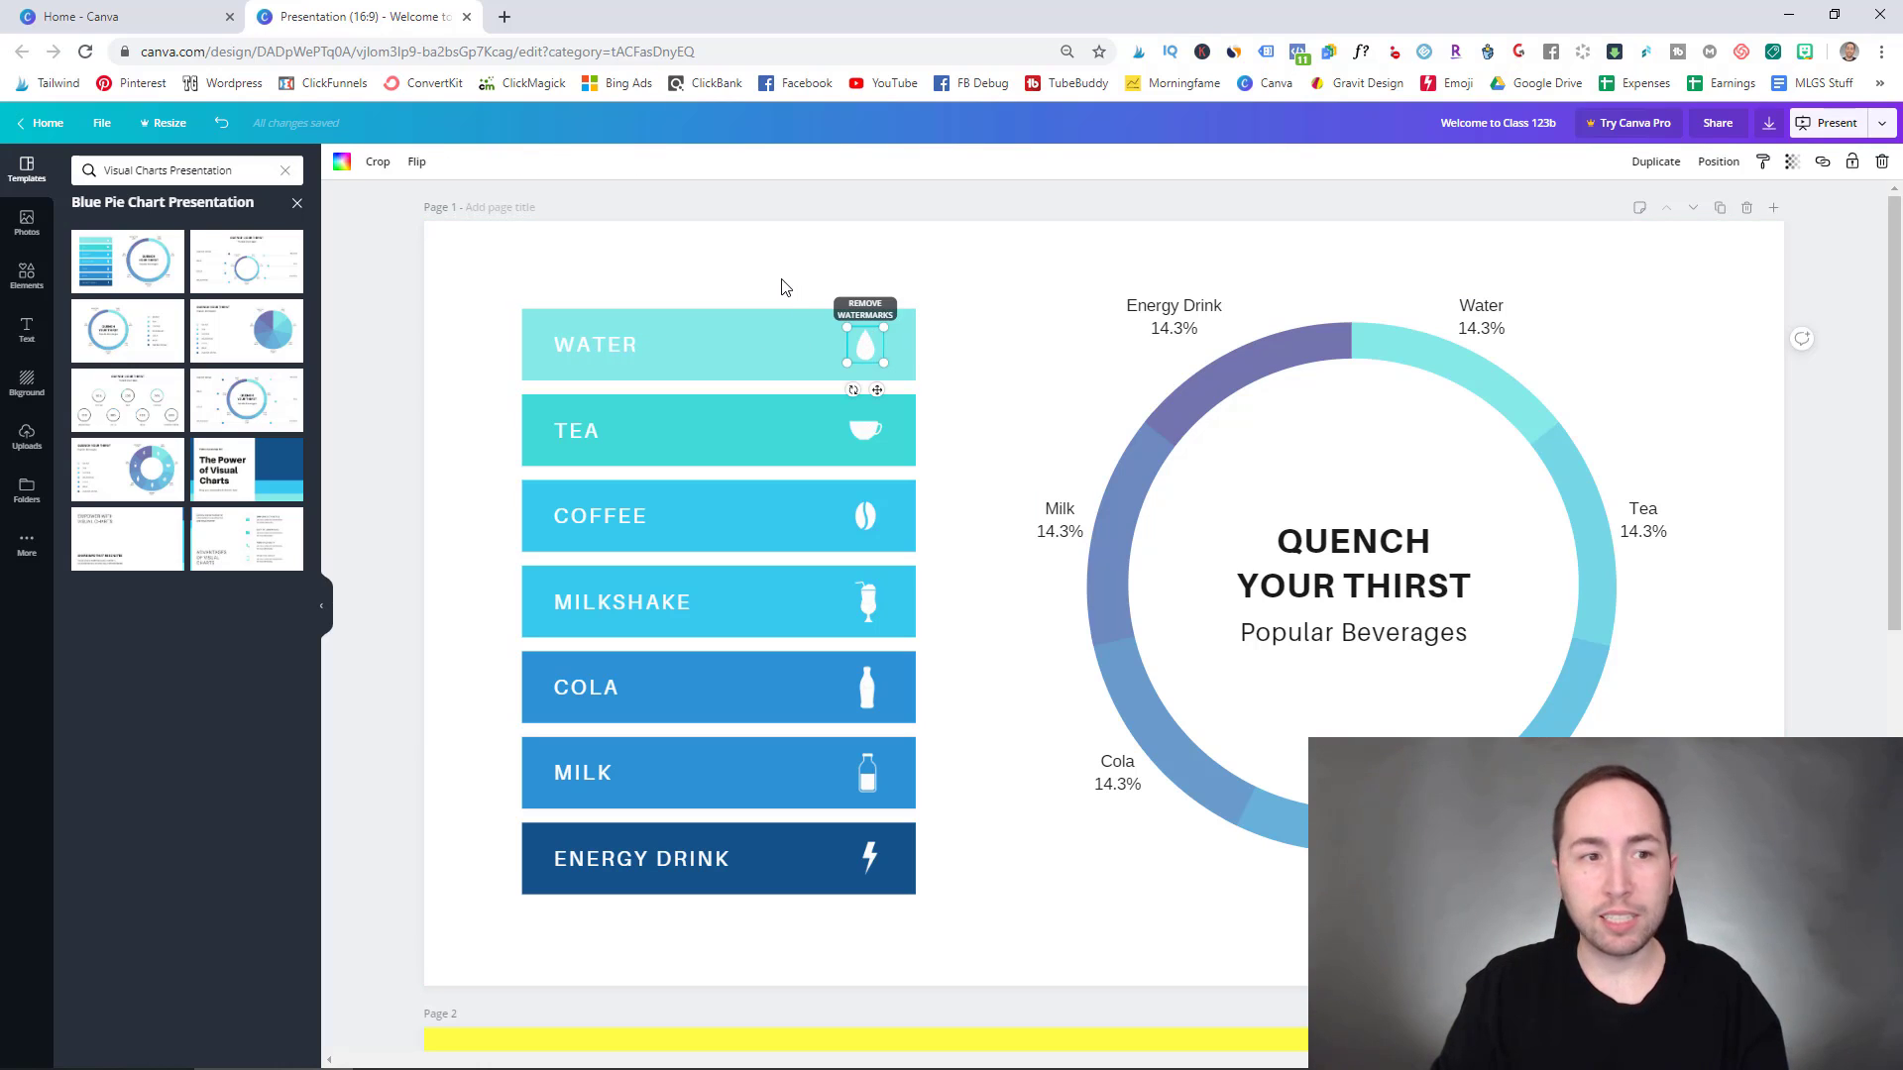
left_click(27, 267)
left_click(192, 172)
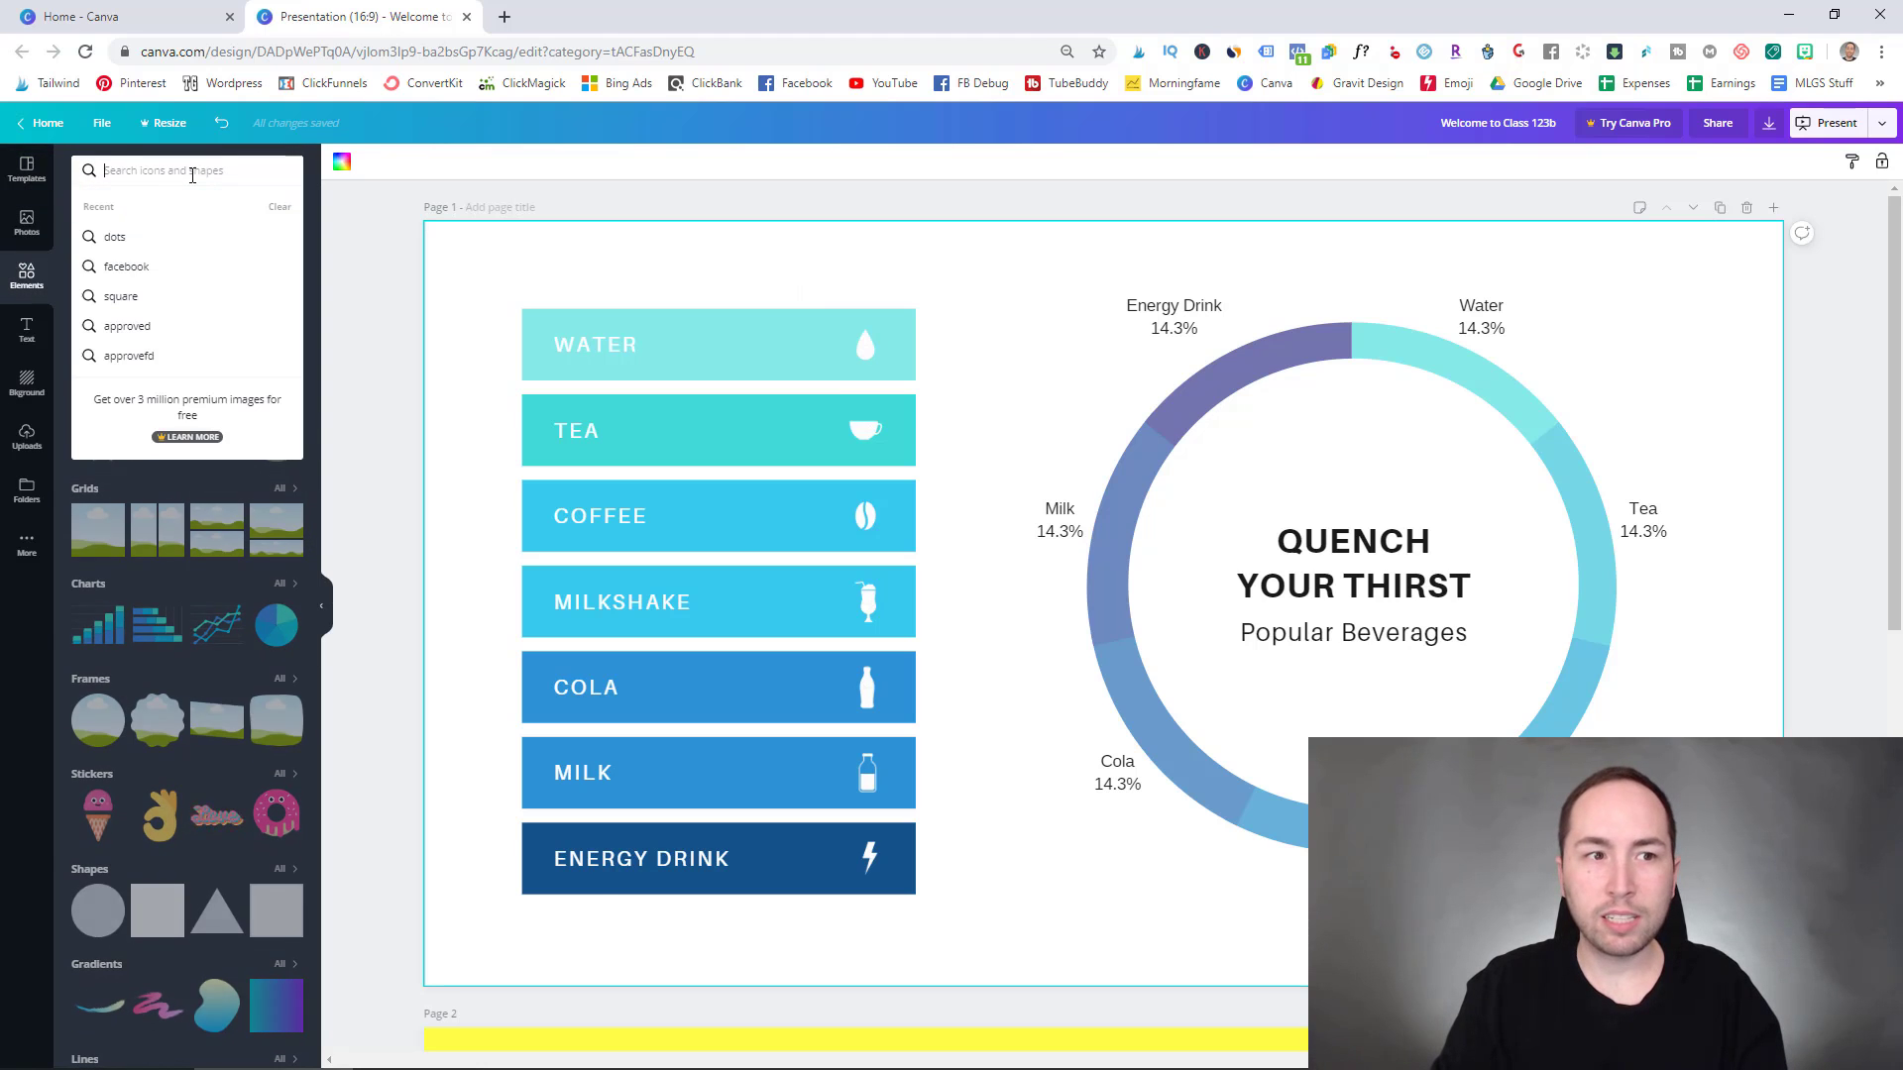
type("car")
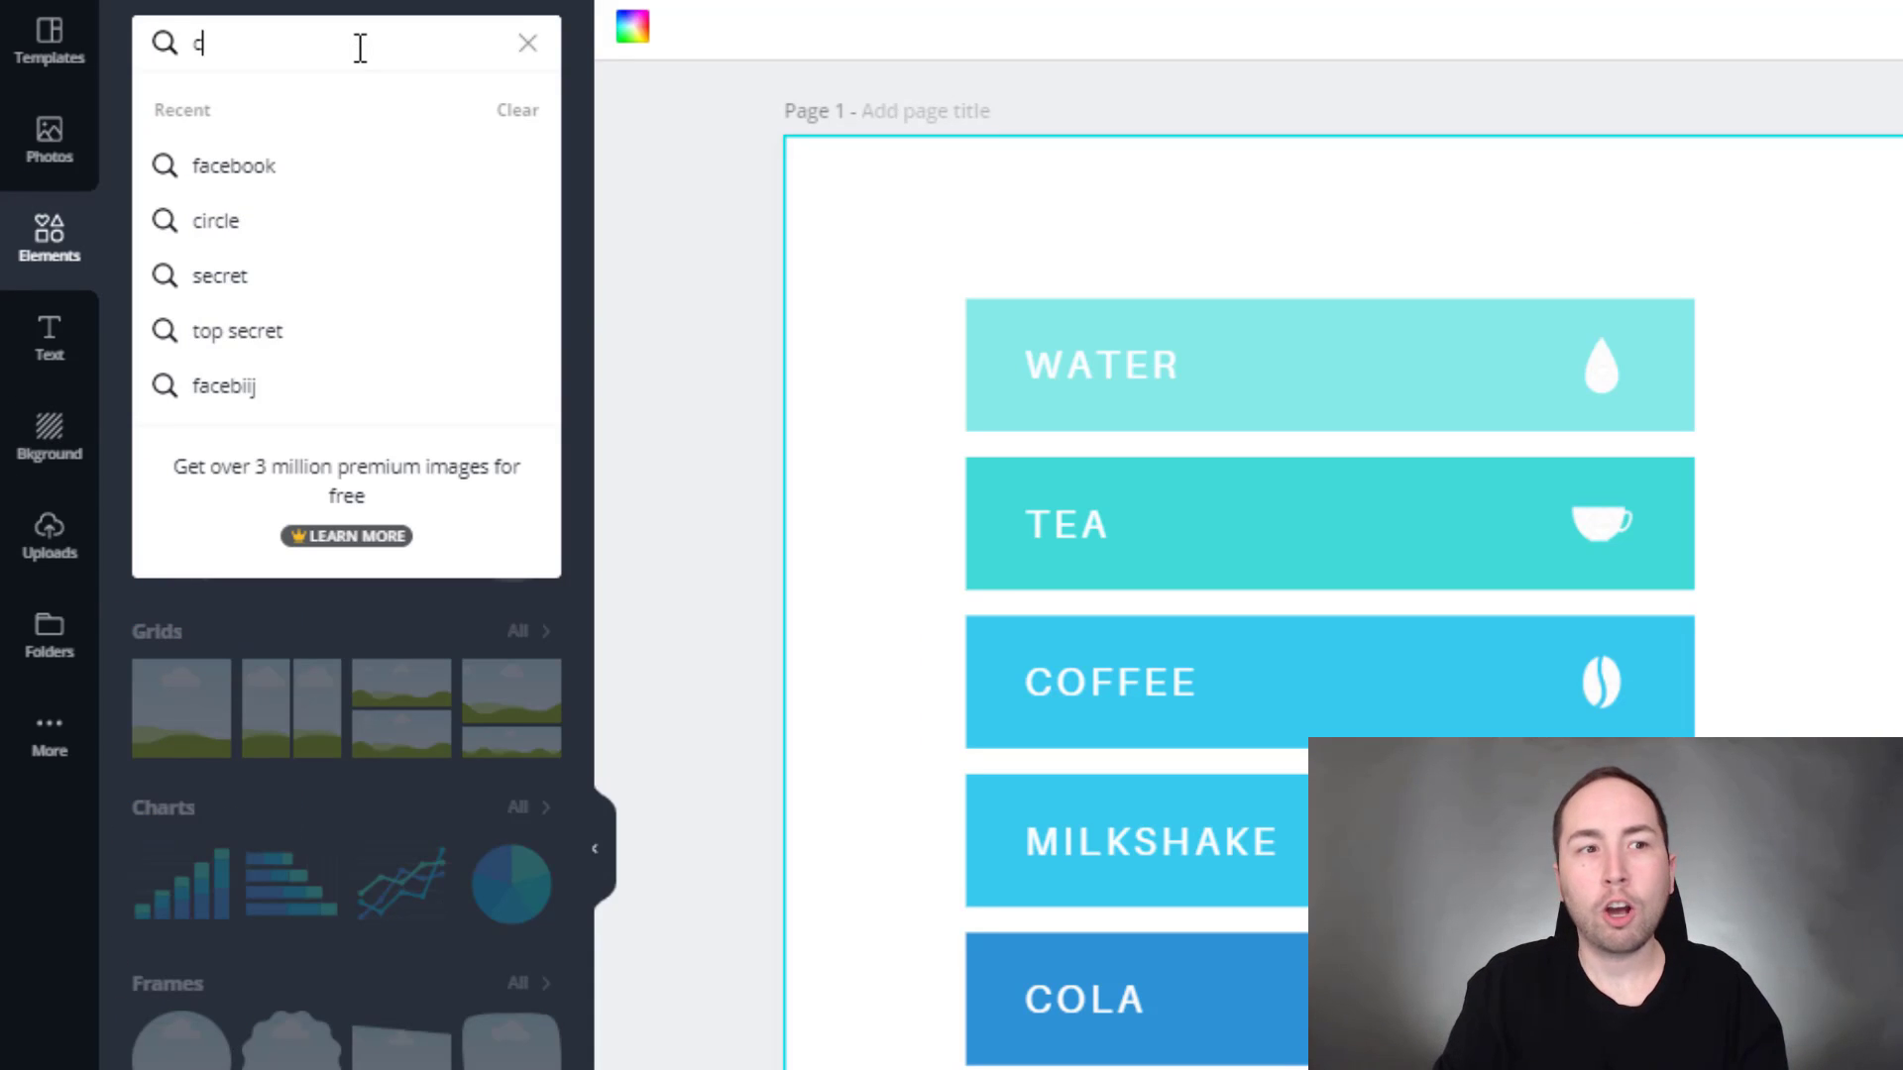
key("Return")
left_click(220, 164)
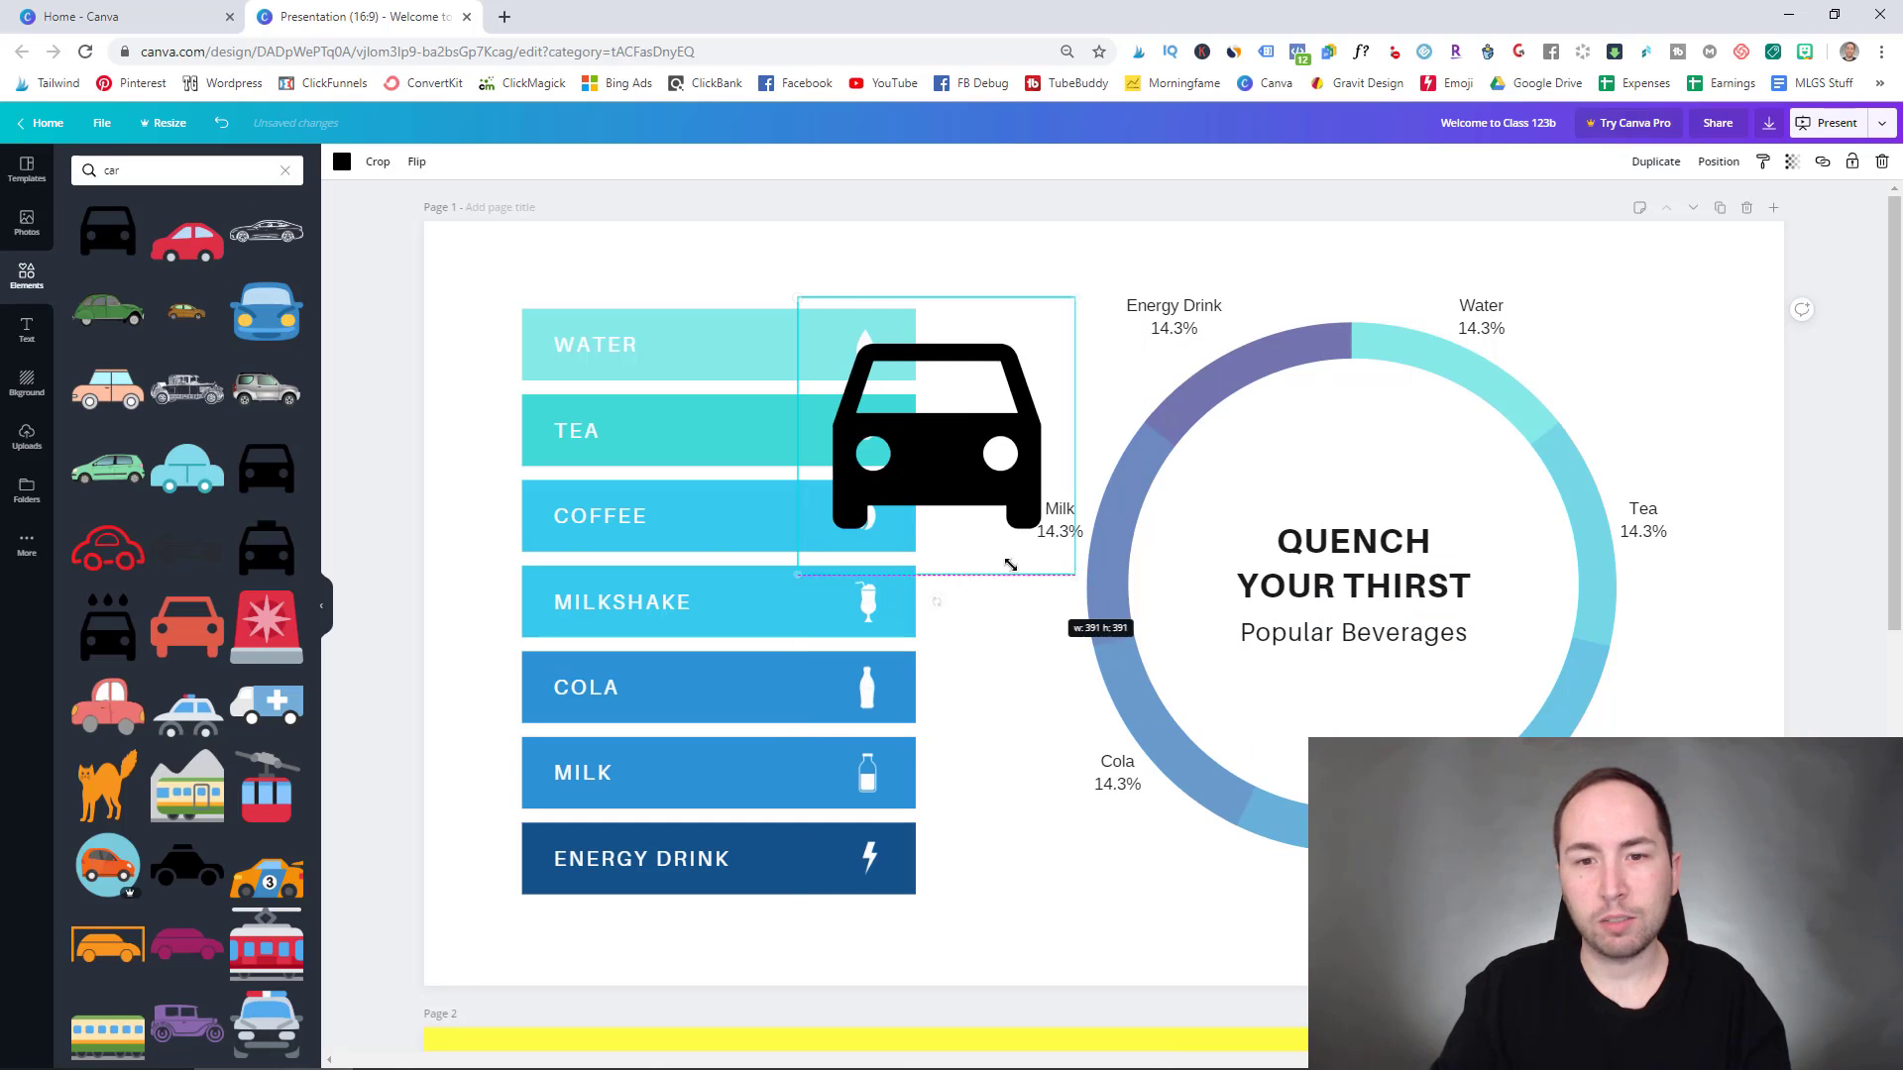
- Shrink the car icon to about 95 px, make it white and place it in the WATER bar
left_click_drag(1871, 759, 1577, 410)
left_click_drag(853, 368, 853, 369)
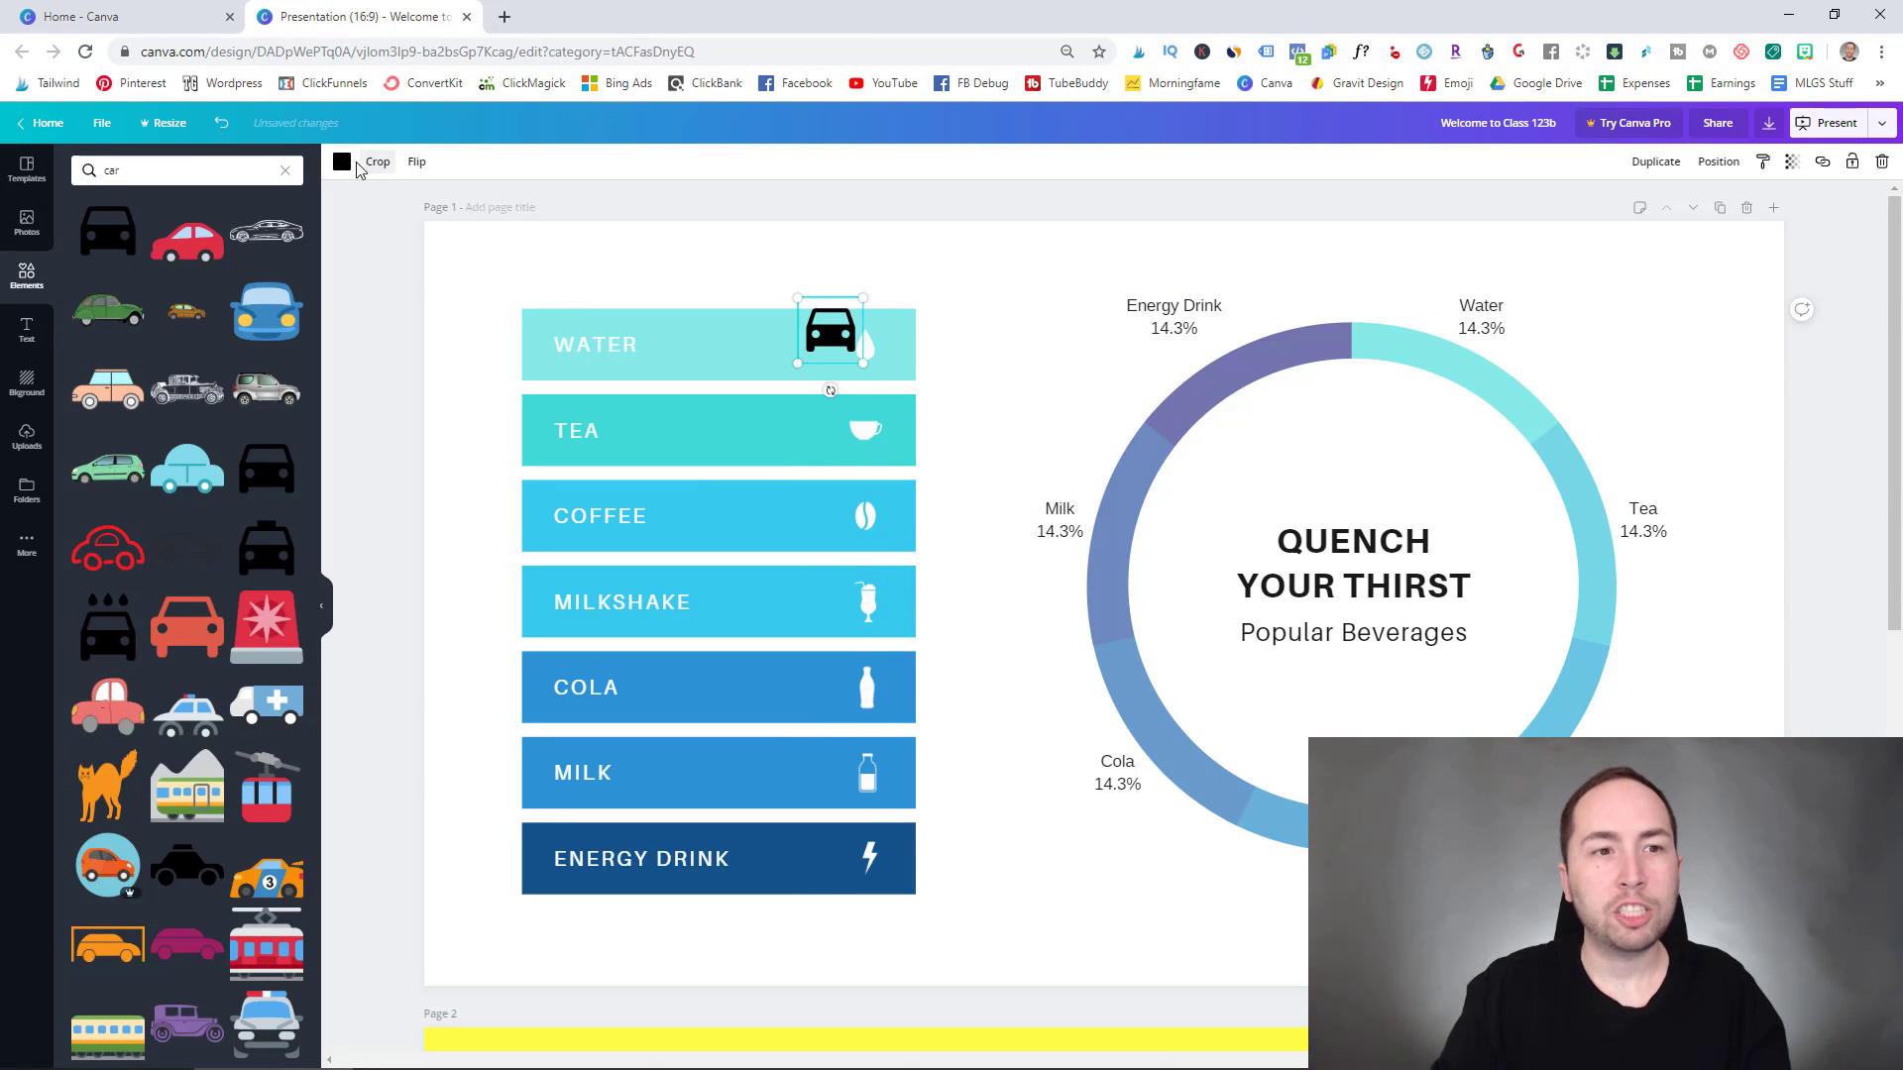
left_click(342, 161)
left_click(248, 259)
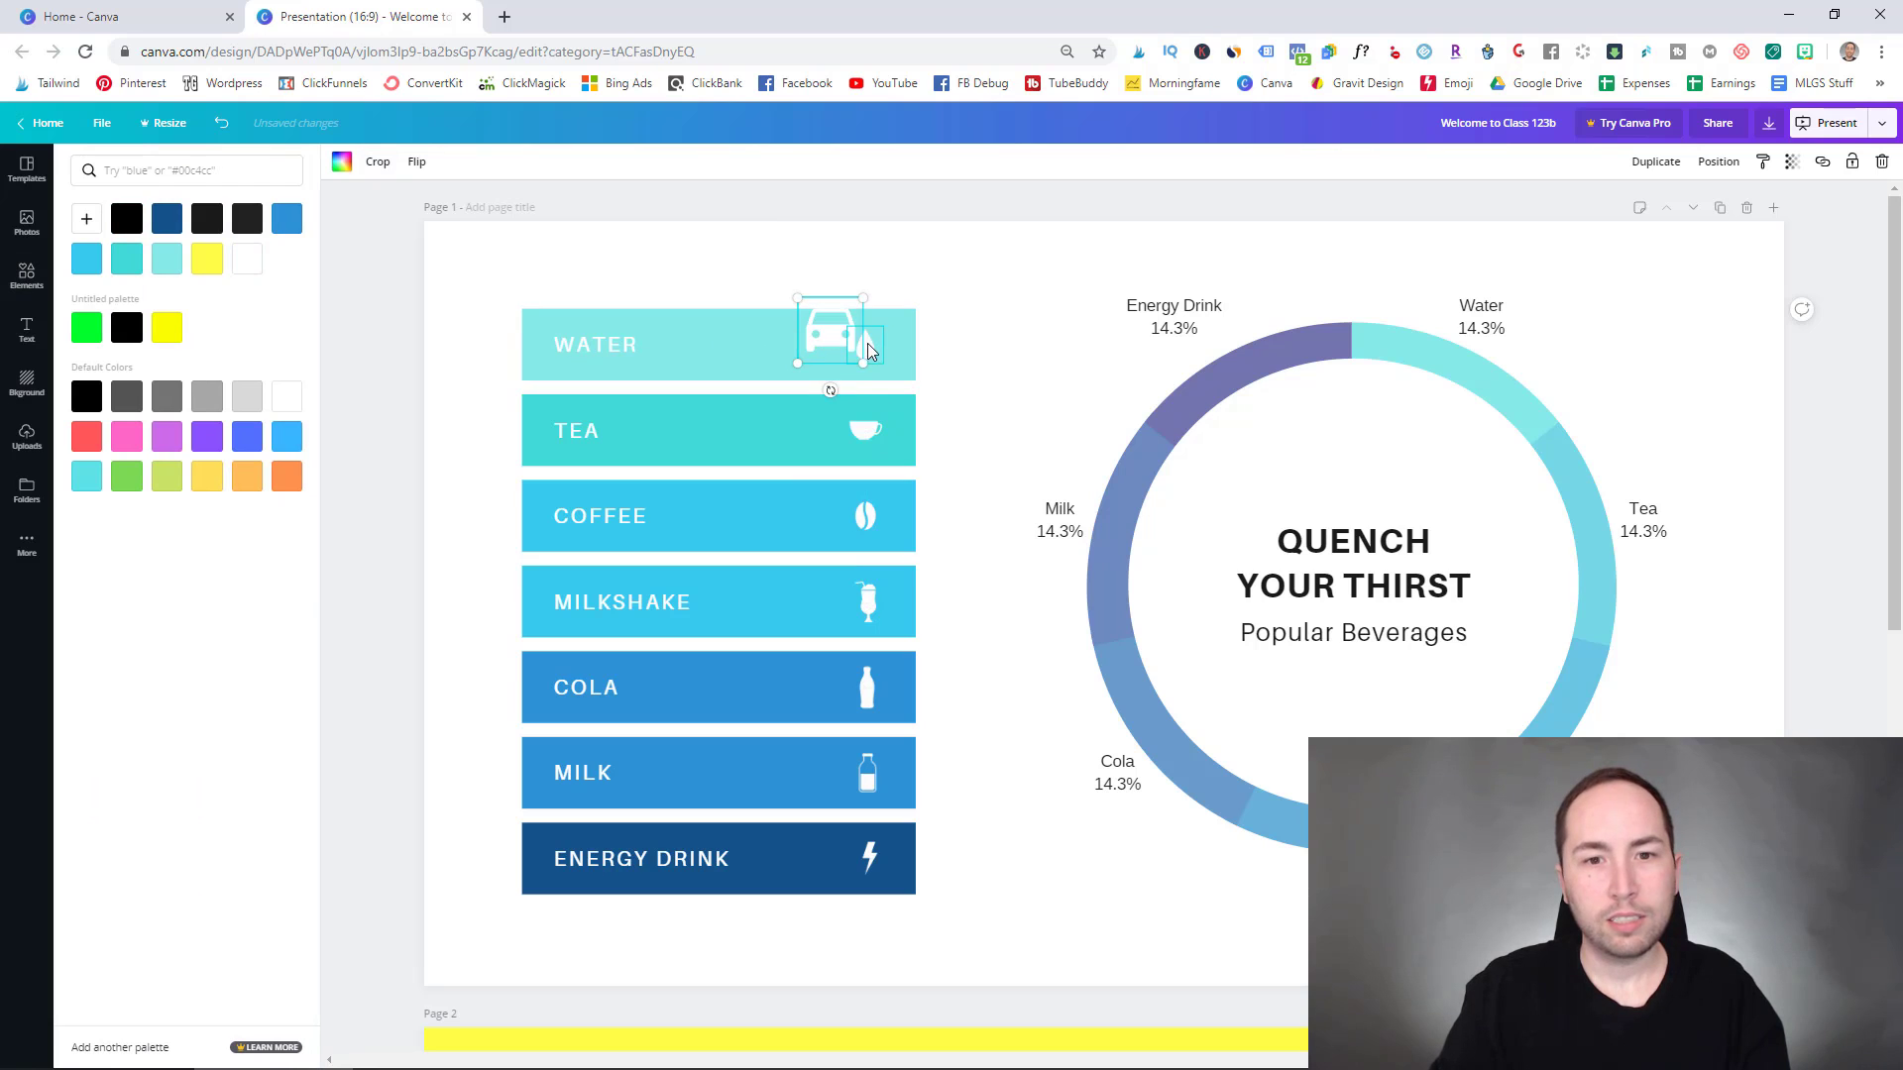
key("Escape")
left_click_drag(849, 350, 868, 354)
- Relabel the top bar from WATER to CAR
left_click(630, 359)
double_click(645, 357)
type("CAR")
left_click(788, 275)
- In the donut chart's data, rename the Water row to car and set its value to 20
left_click(1482, 301)
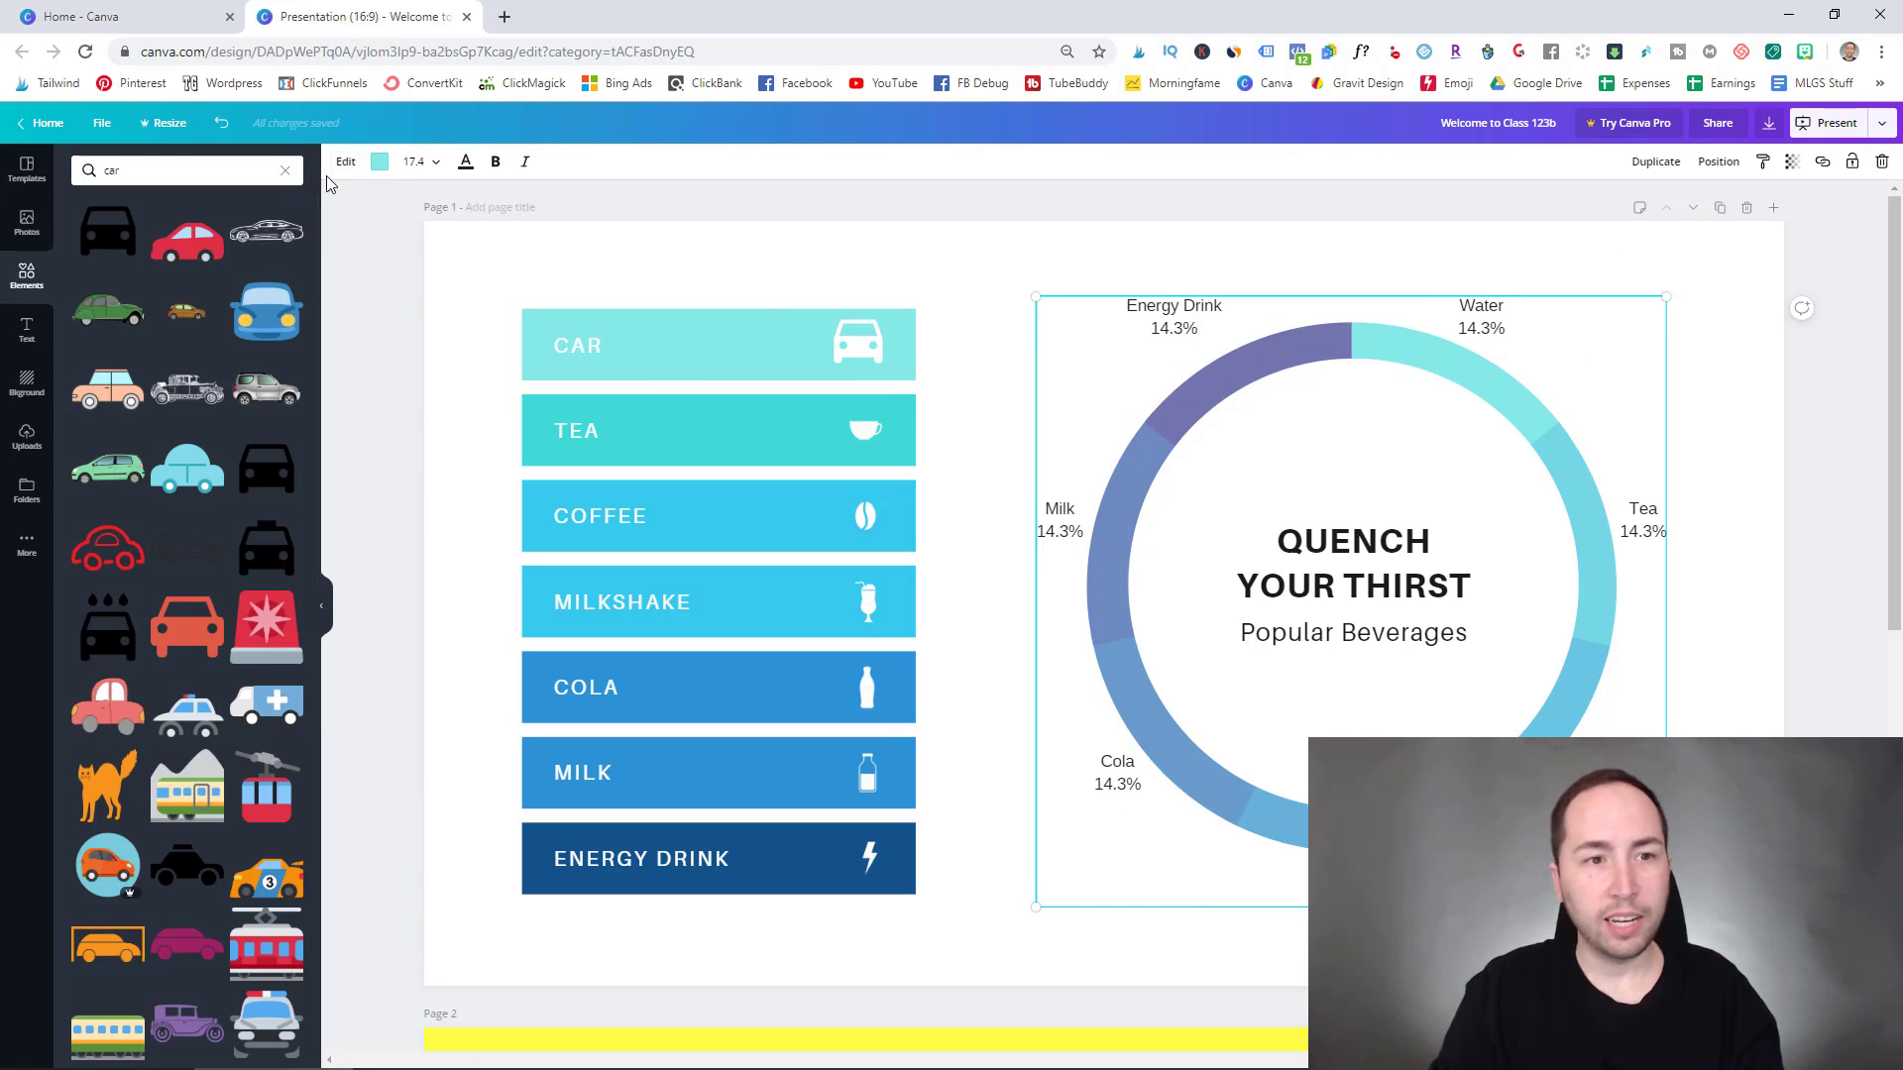
left_click(346, 162)
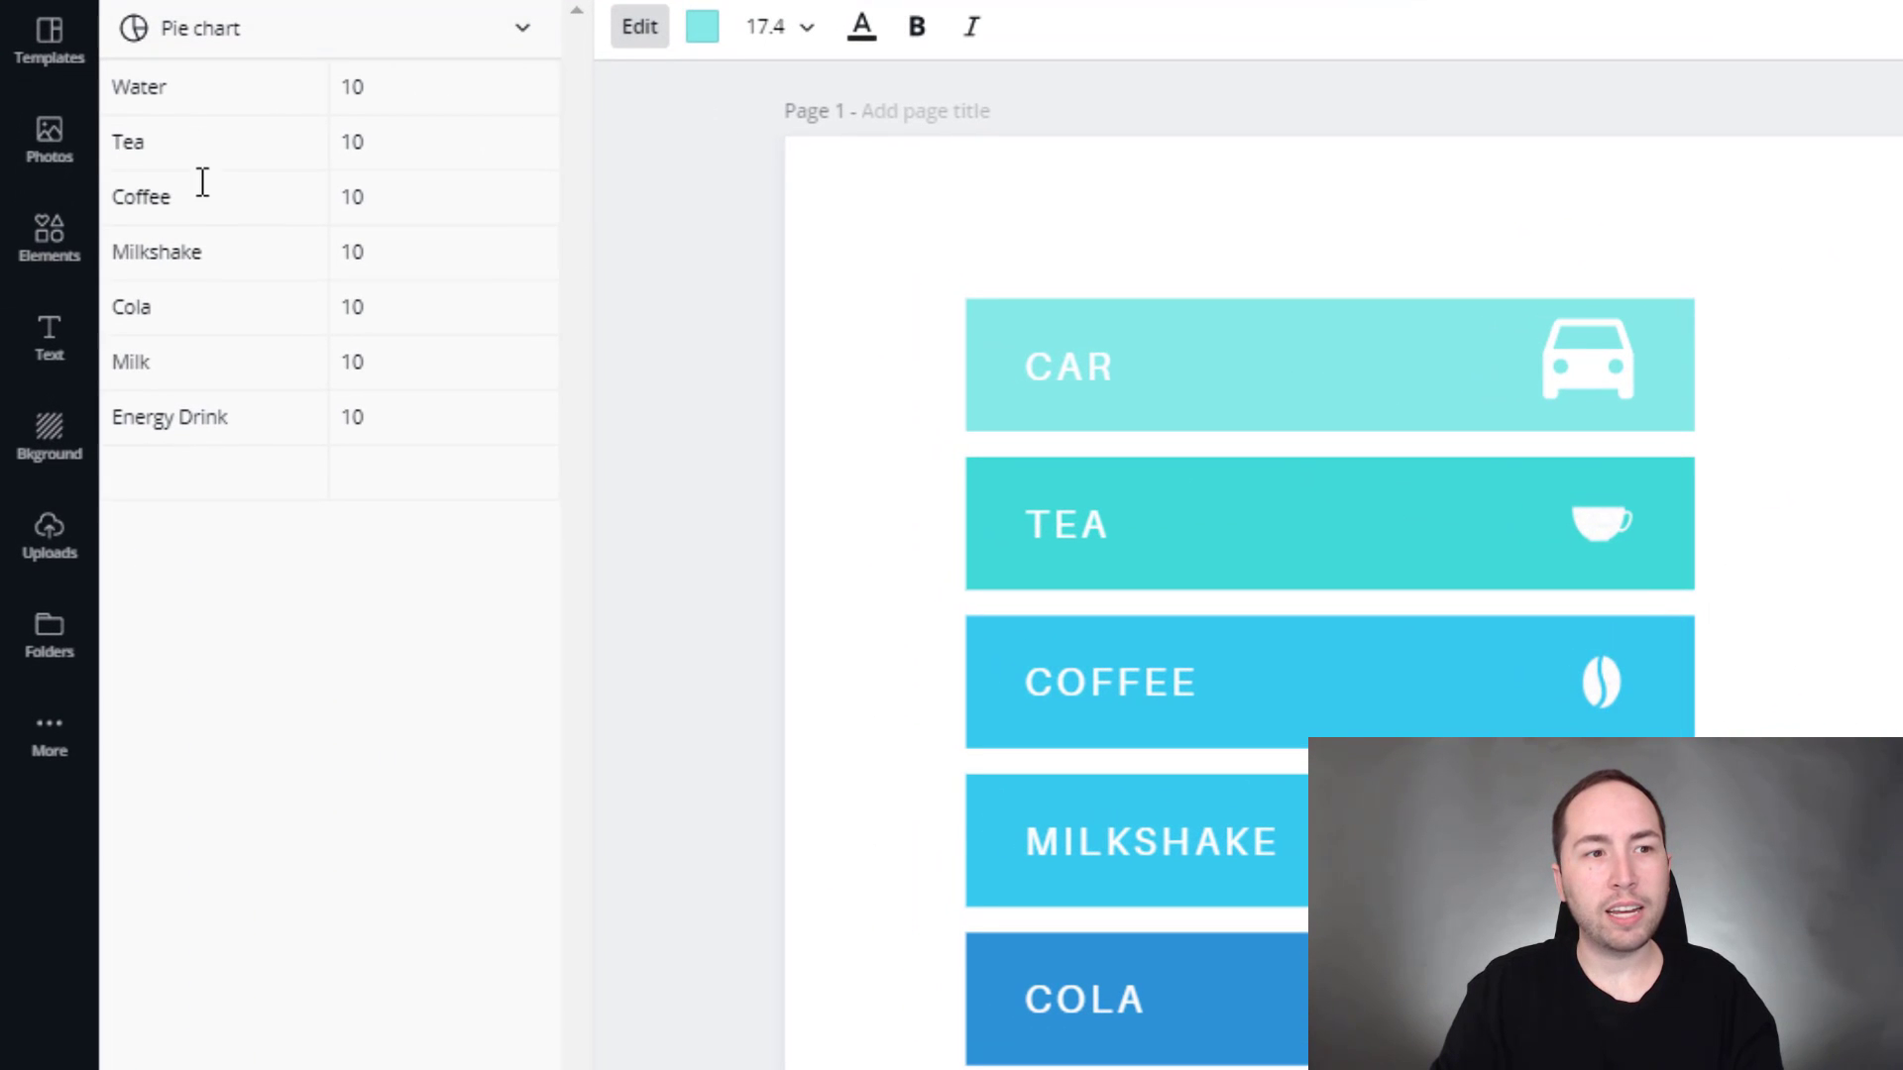
left_click(198, 89)
type("car")
key("Tab")
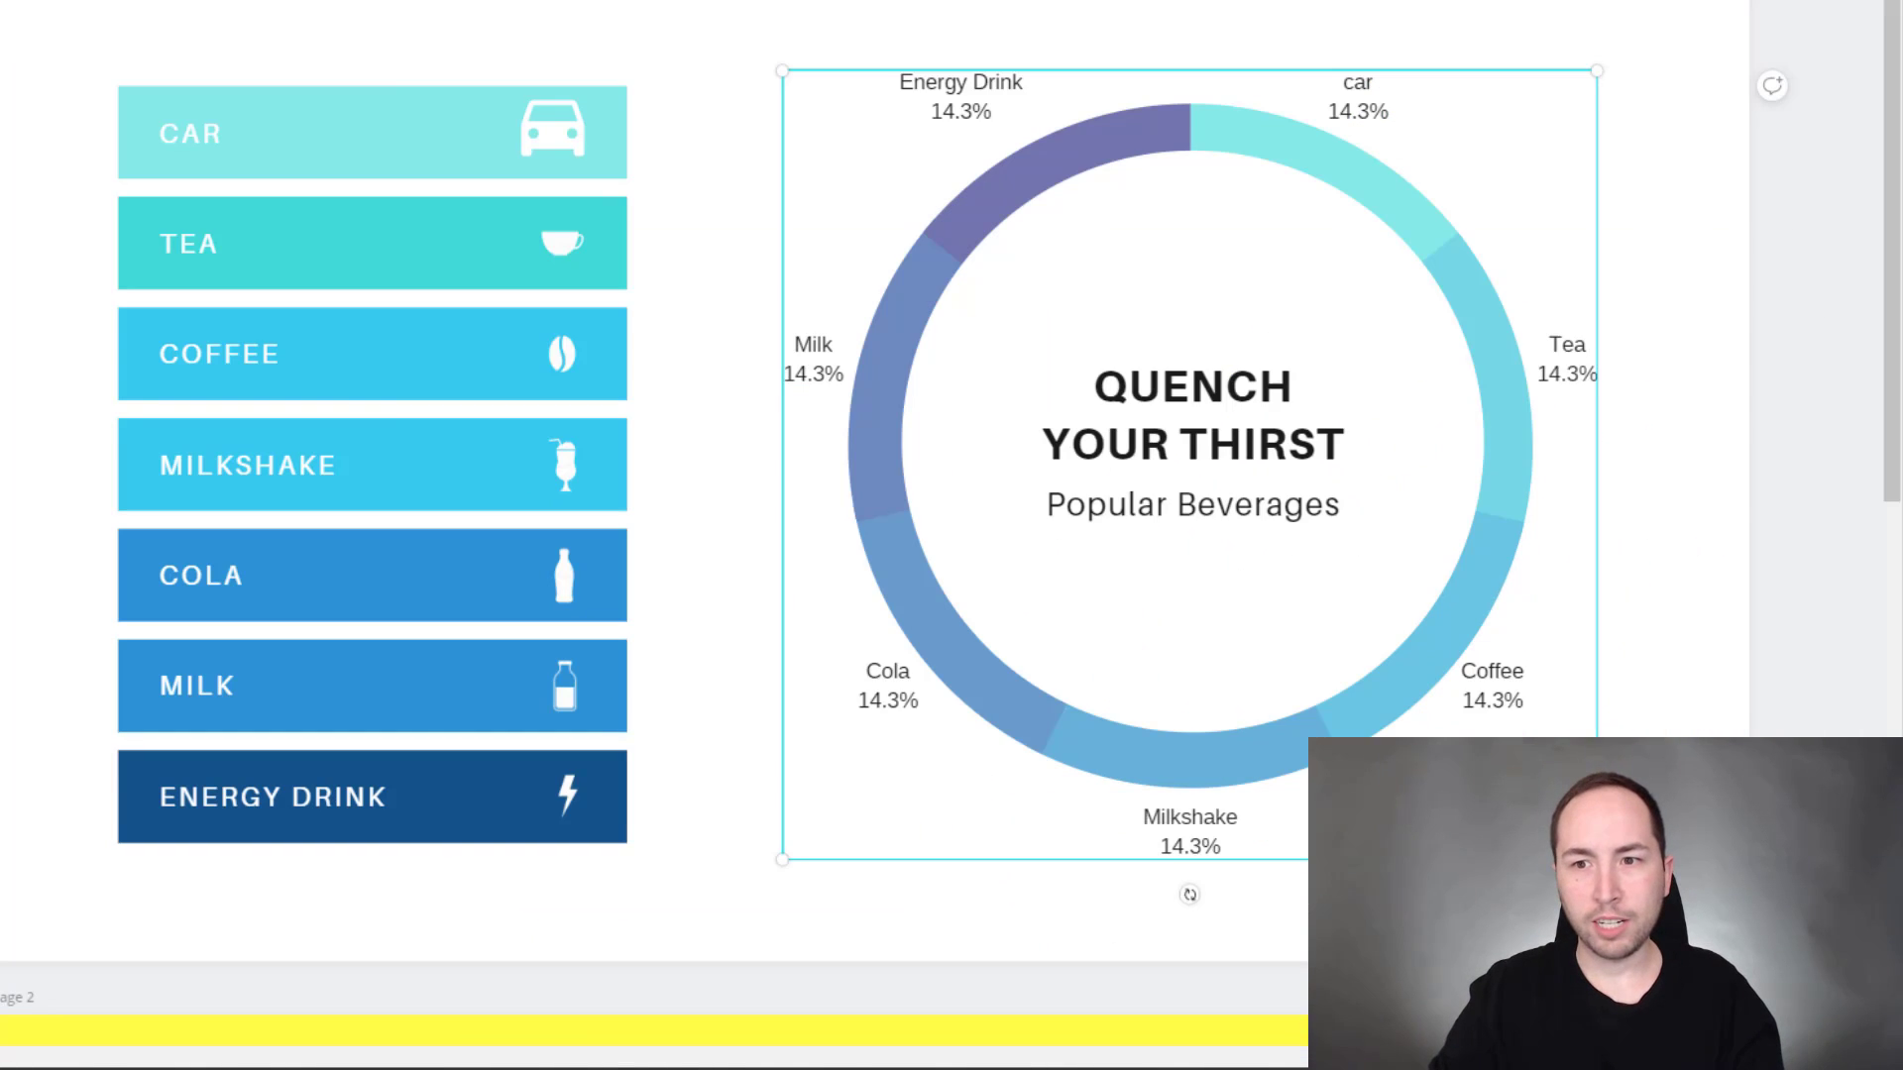
type("20")
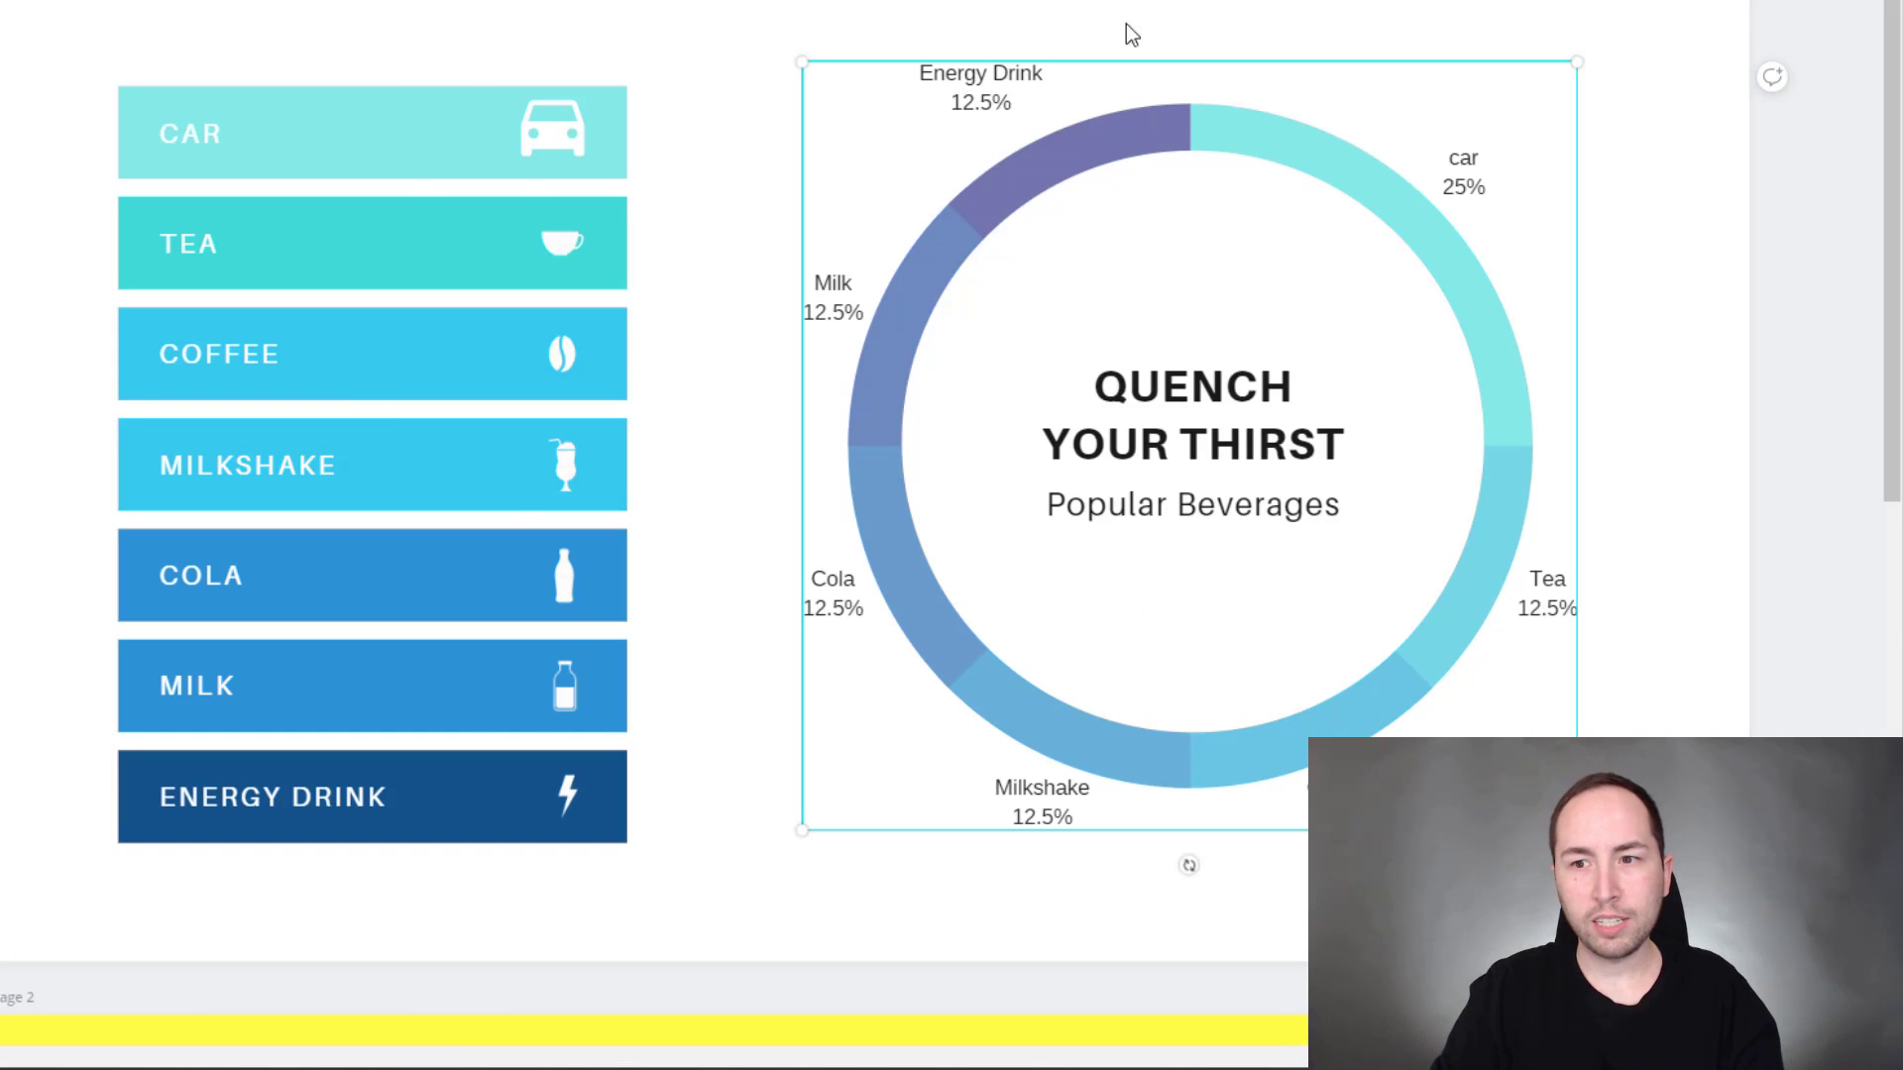
key("Tab")
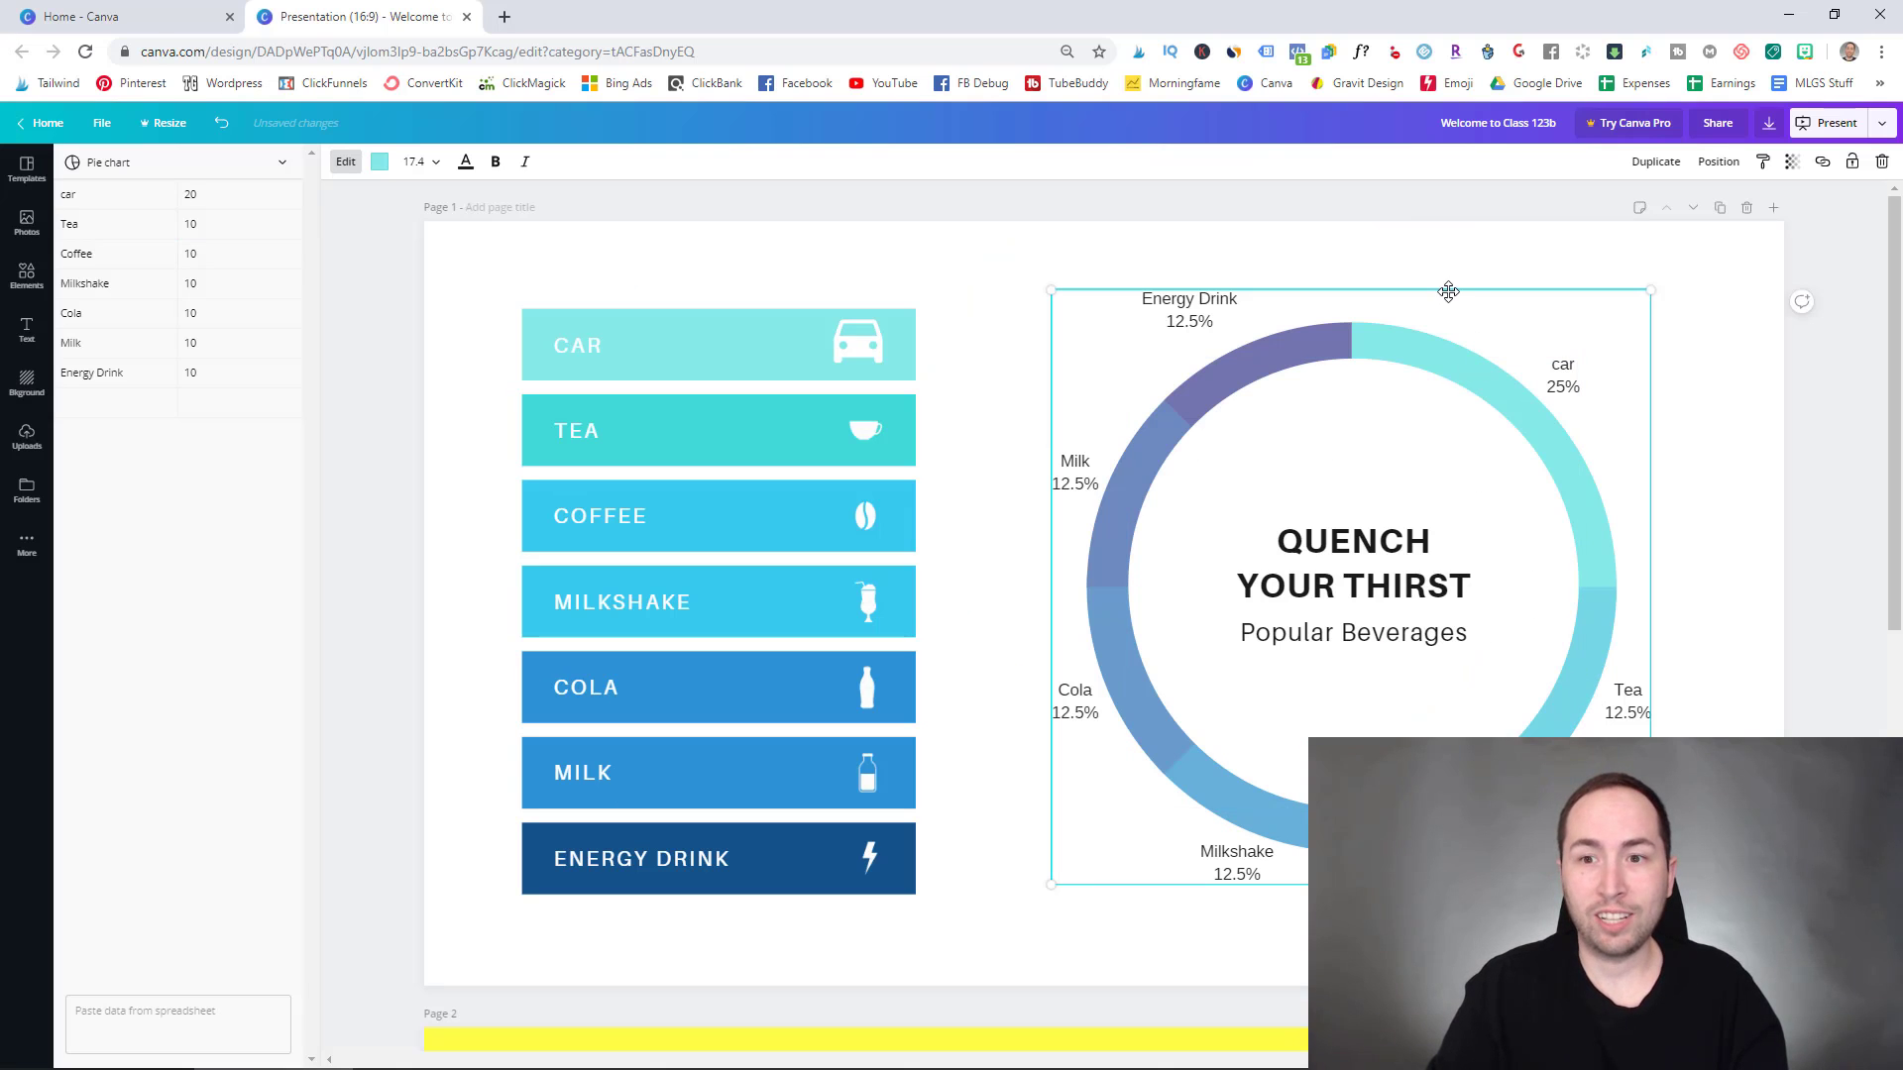
- Delete page 2's yellow background, leaving an empty white page
left_click(1410, 224)
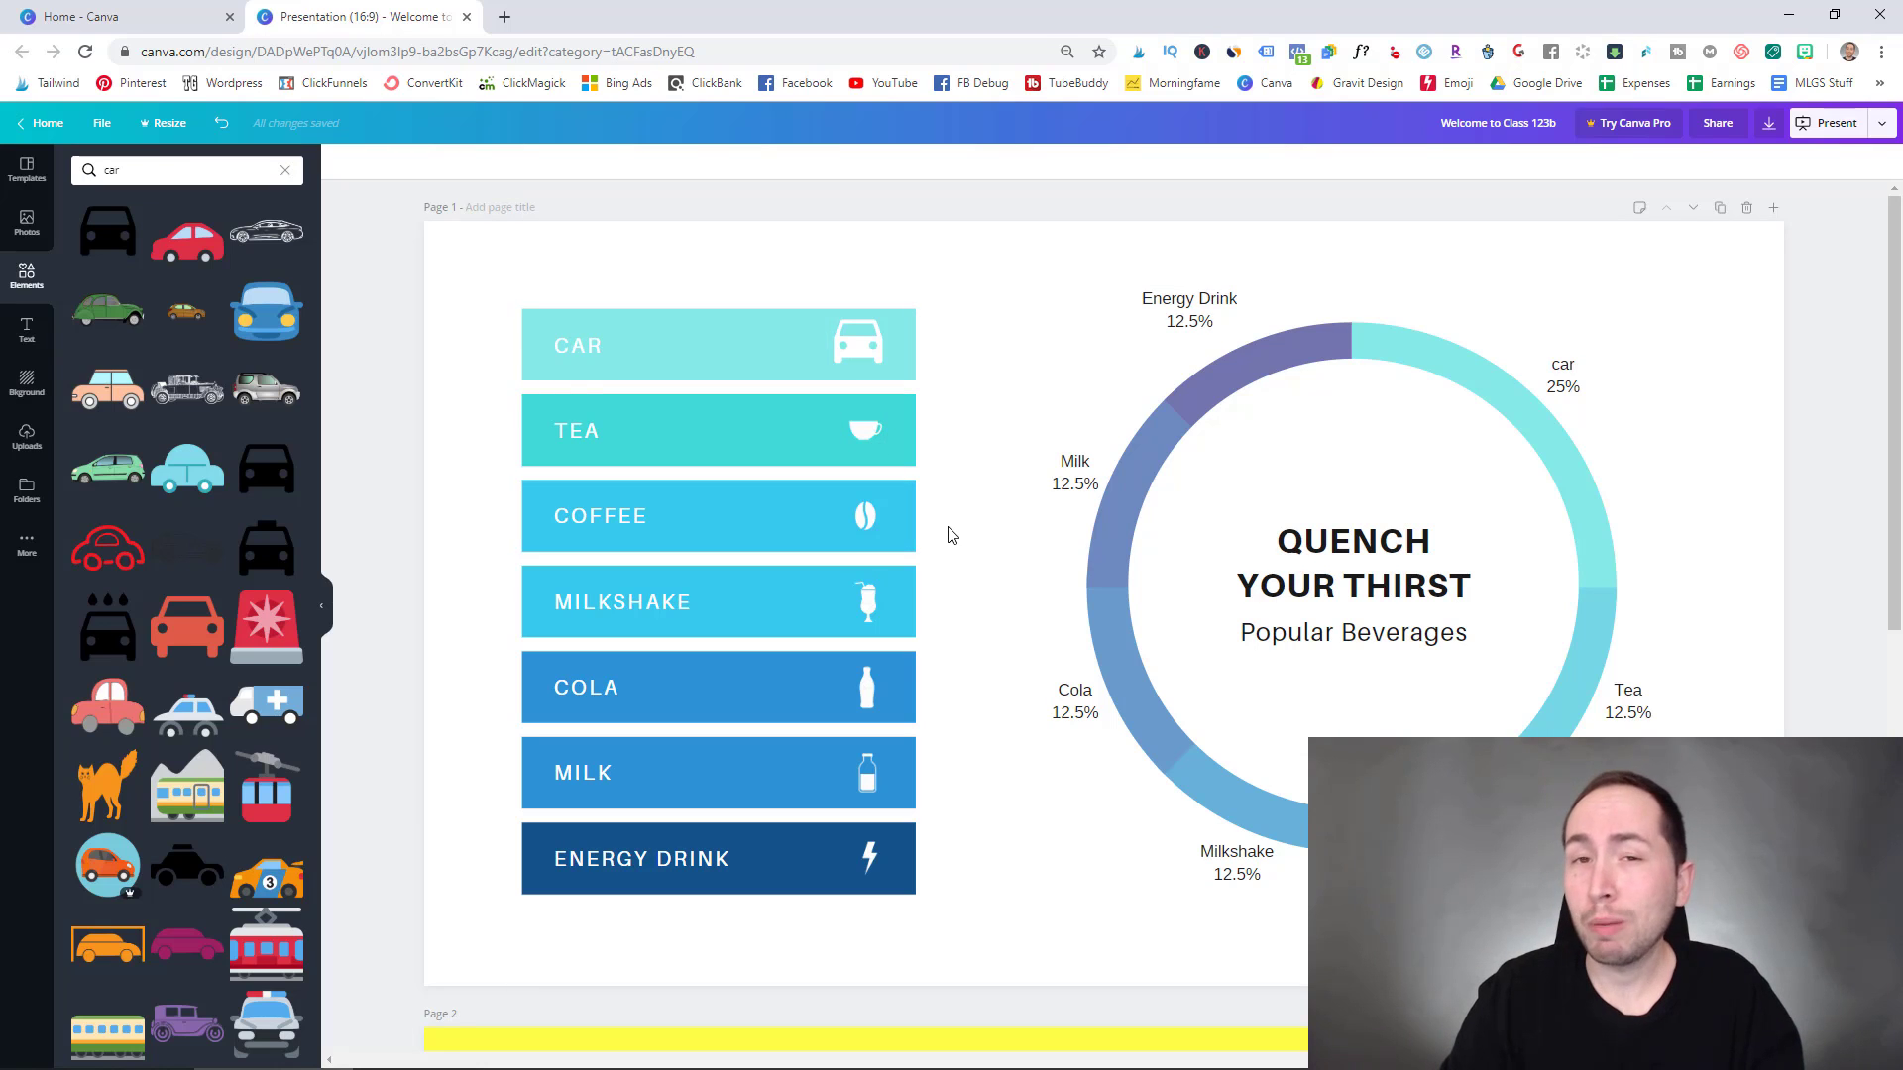
scroll(952, 535, "down", 3)
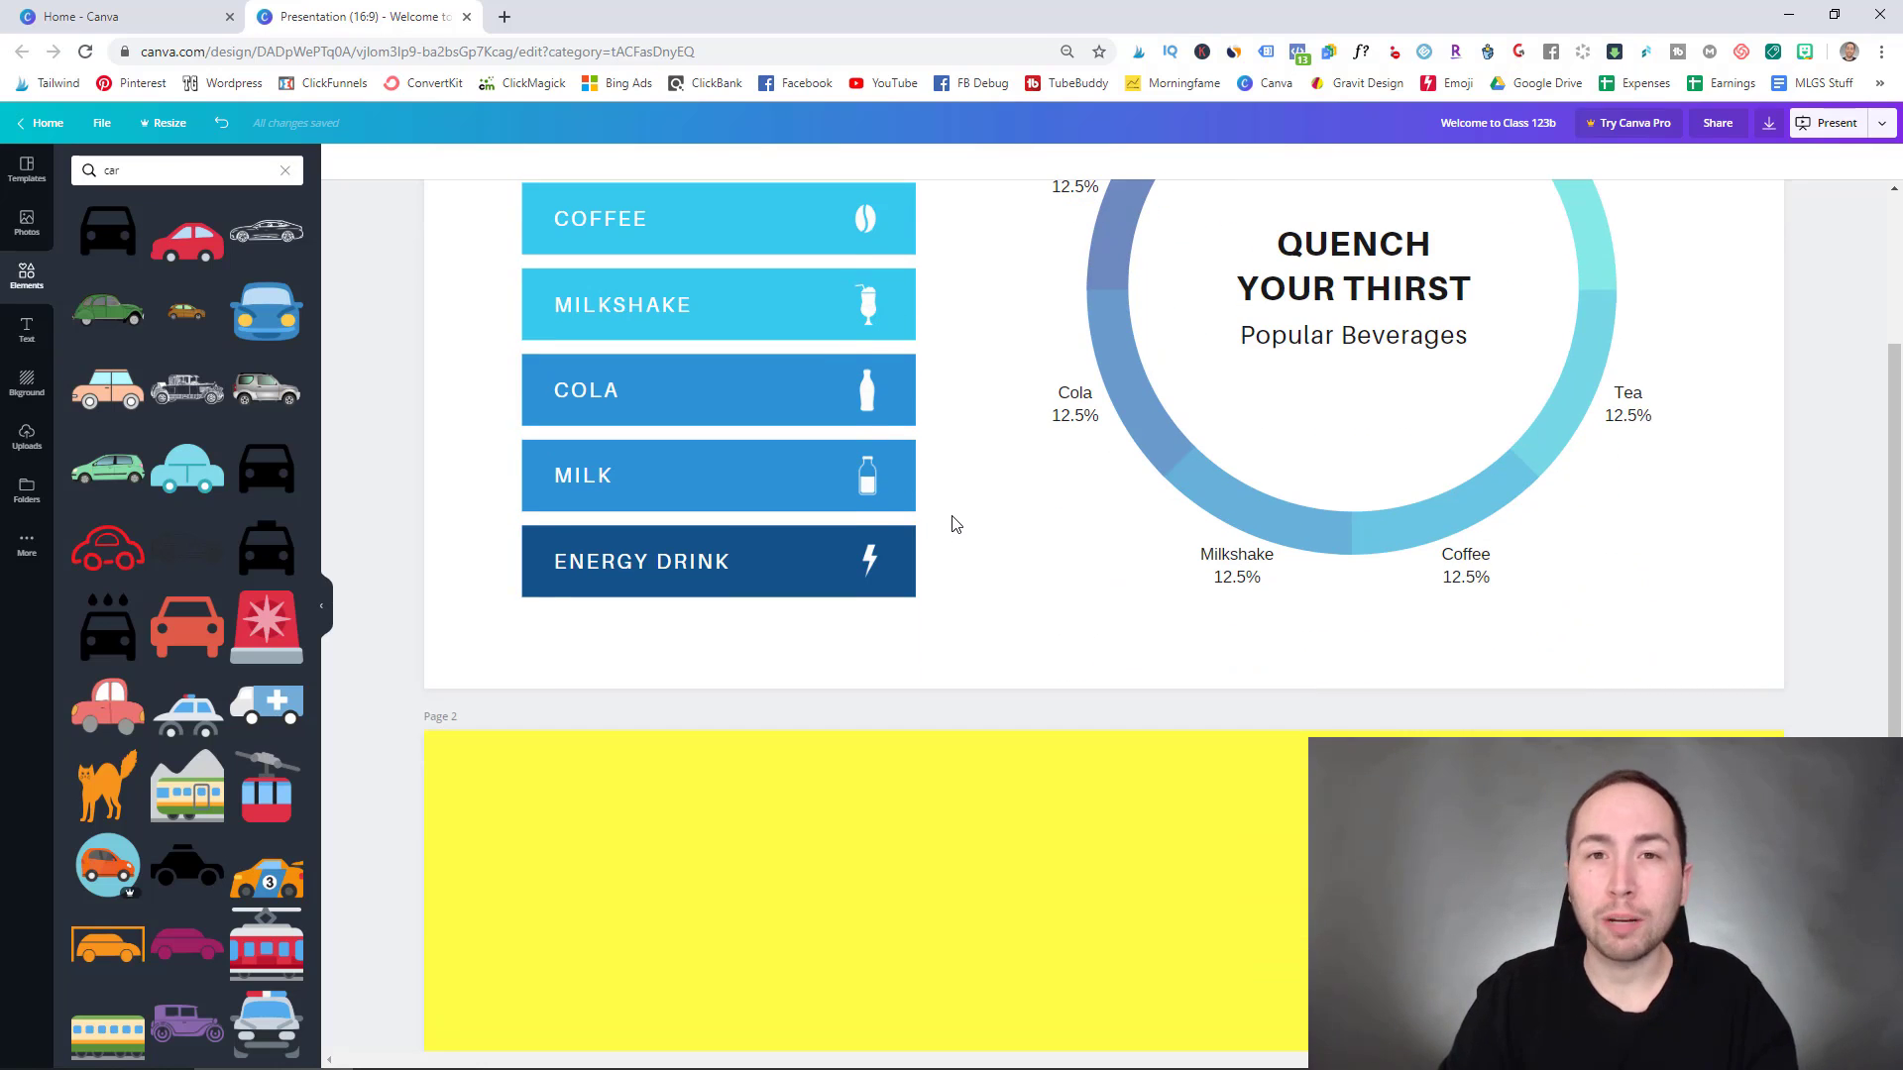
scroll(956, 524, "down", 2)
left_click(942, 696)
key("Delete")
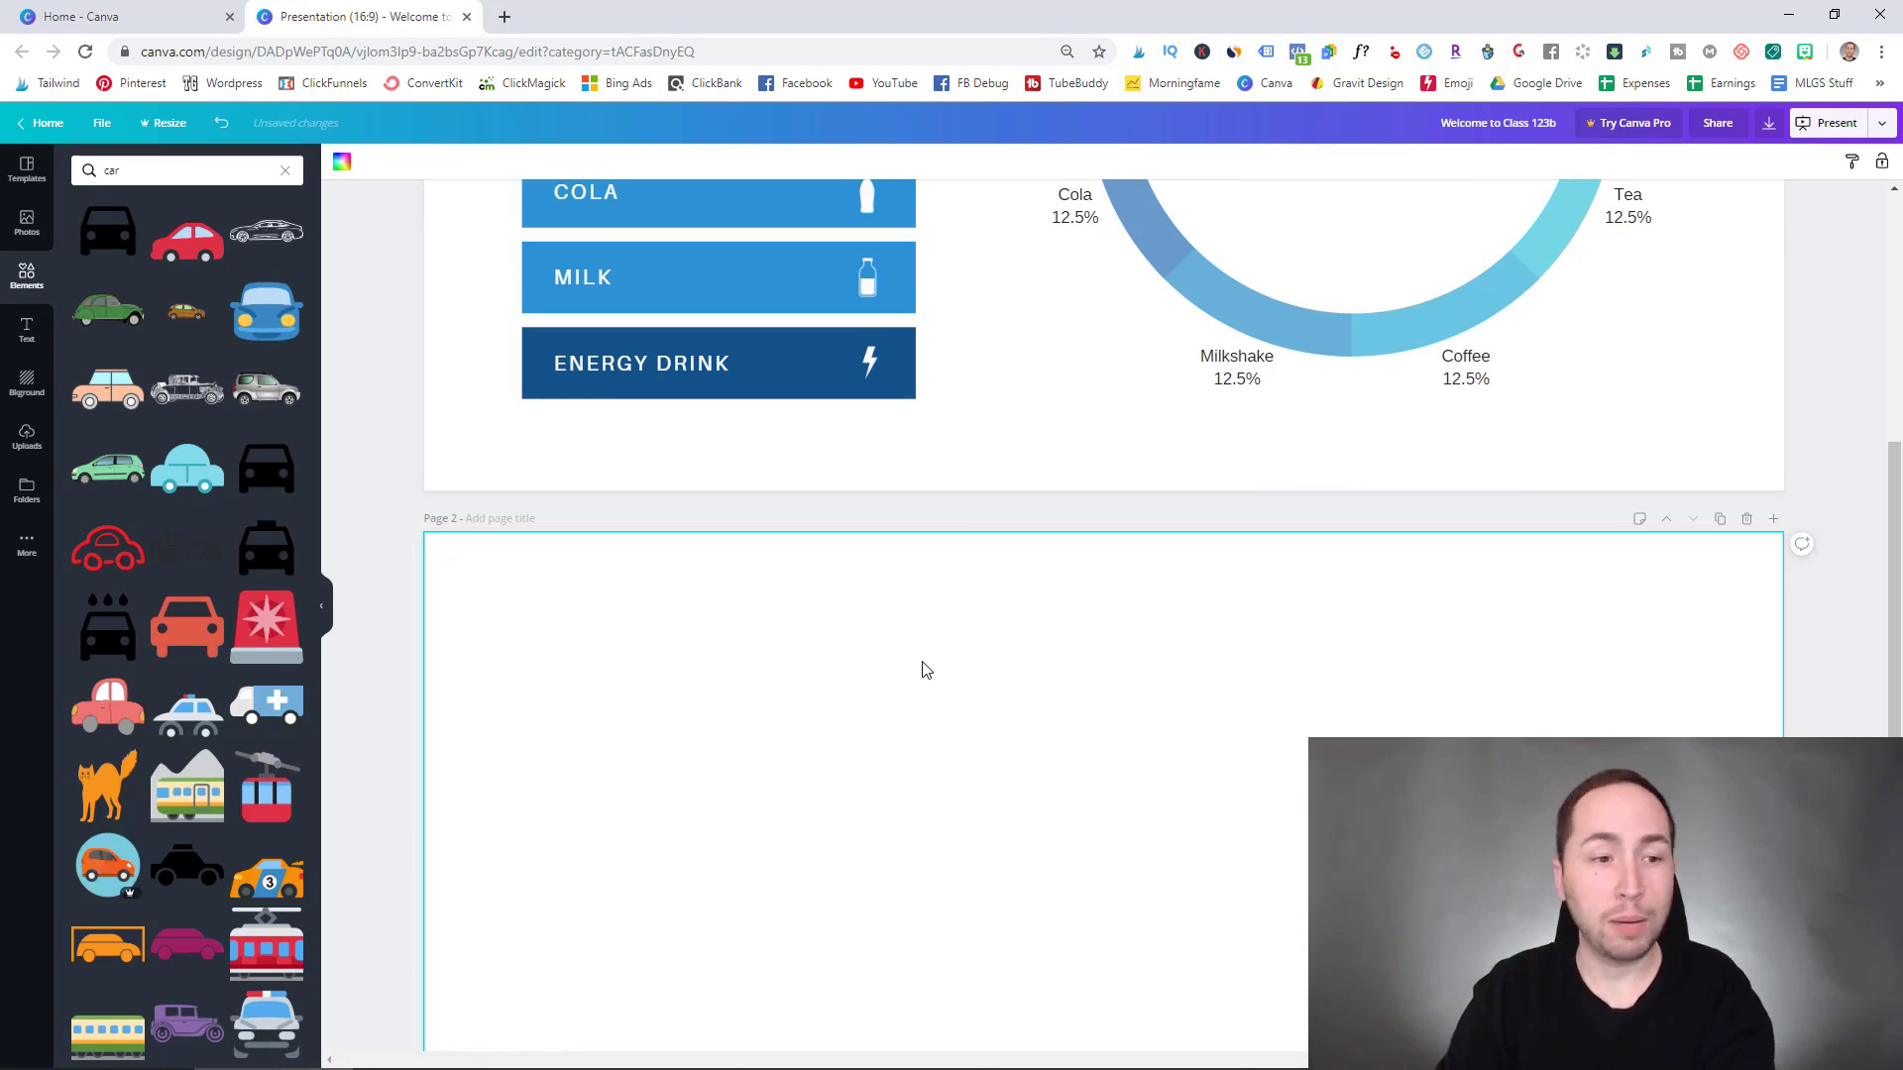
- Apply the Green Neons Gradients Discovering New Music bar chart template to page 1
left_click(27, 169)
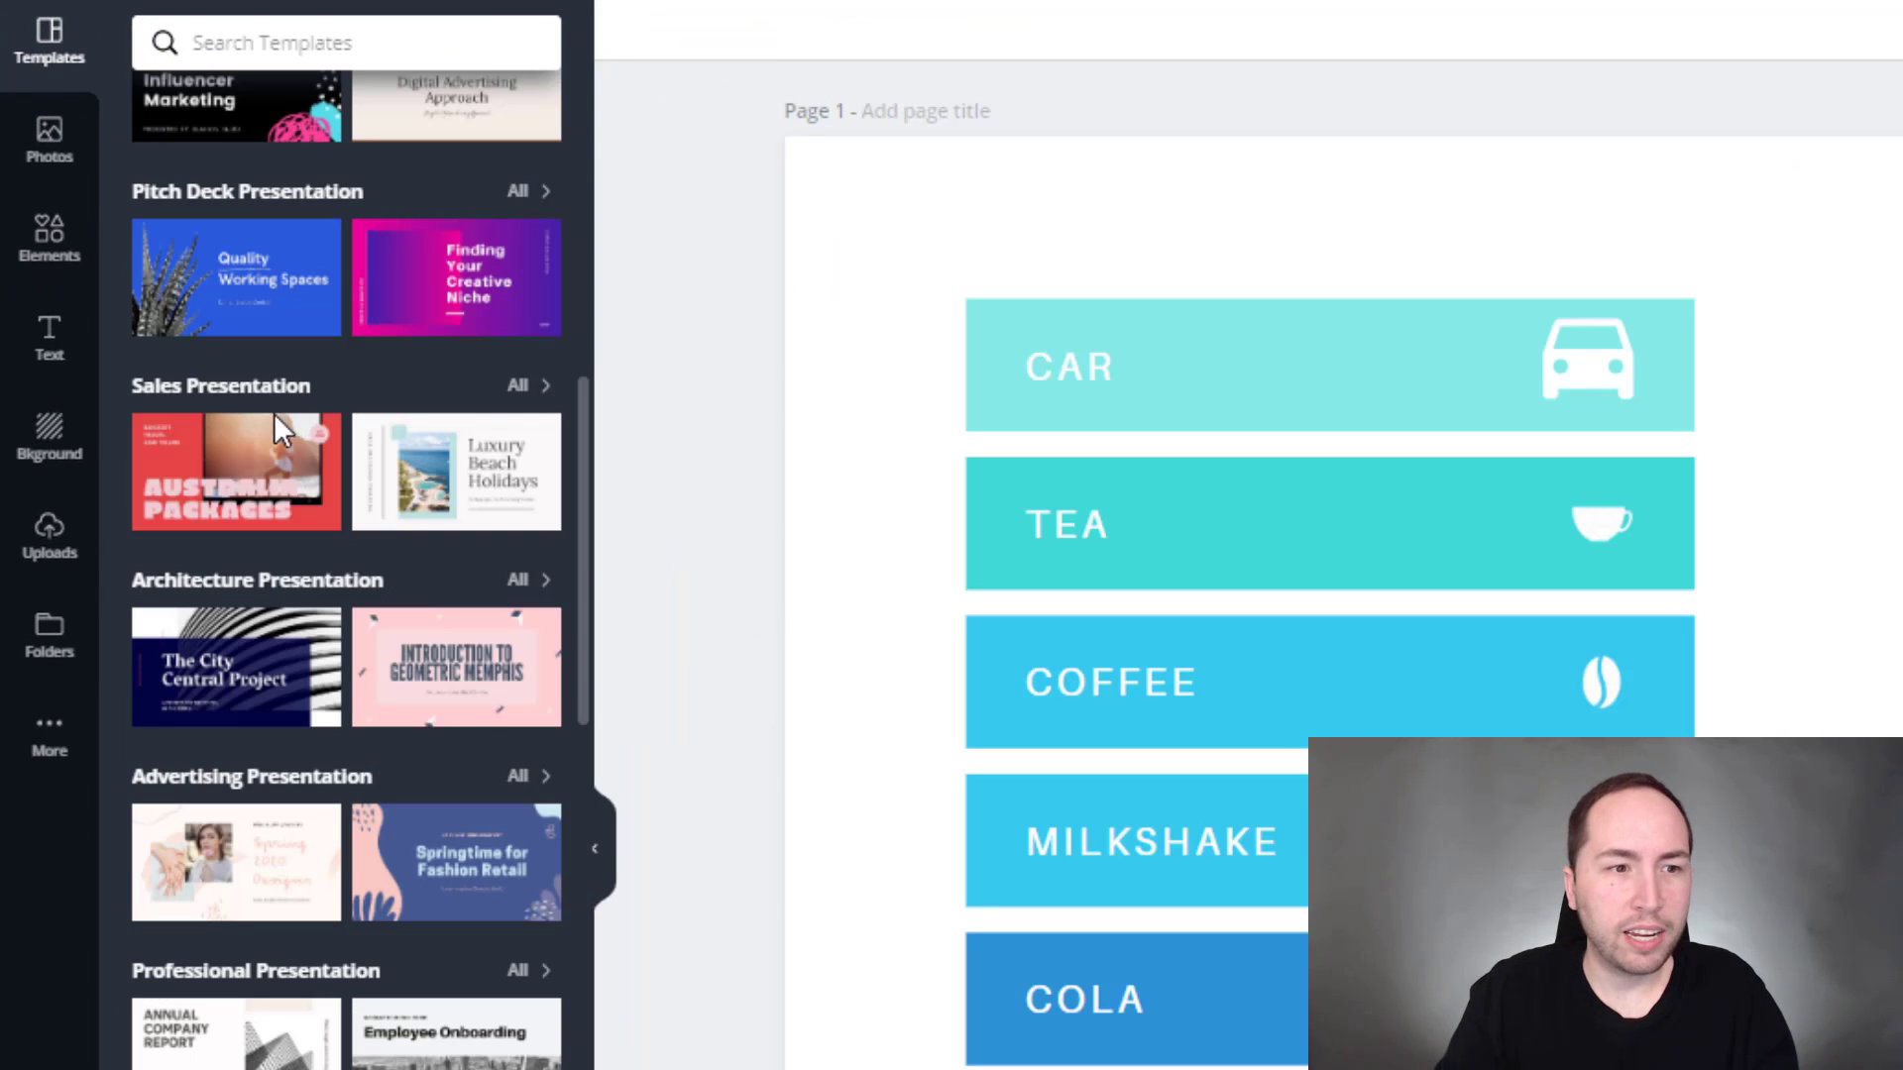
scroll(387, 377, "up", 2)
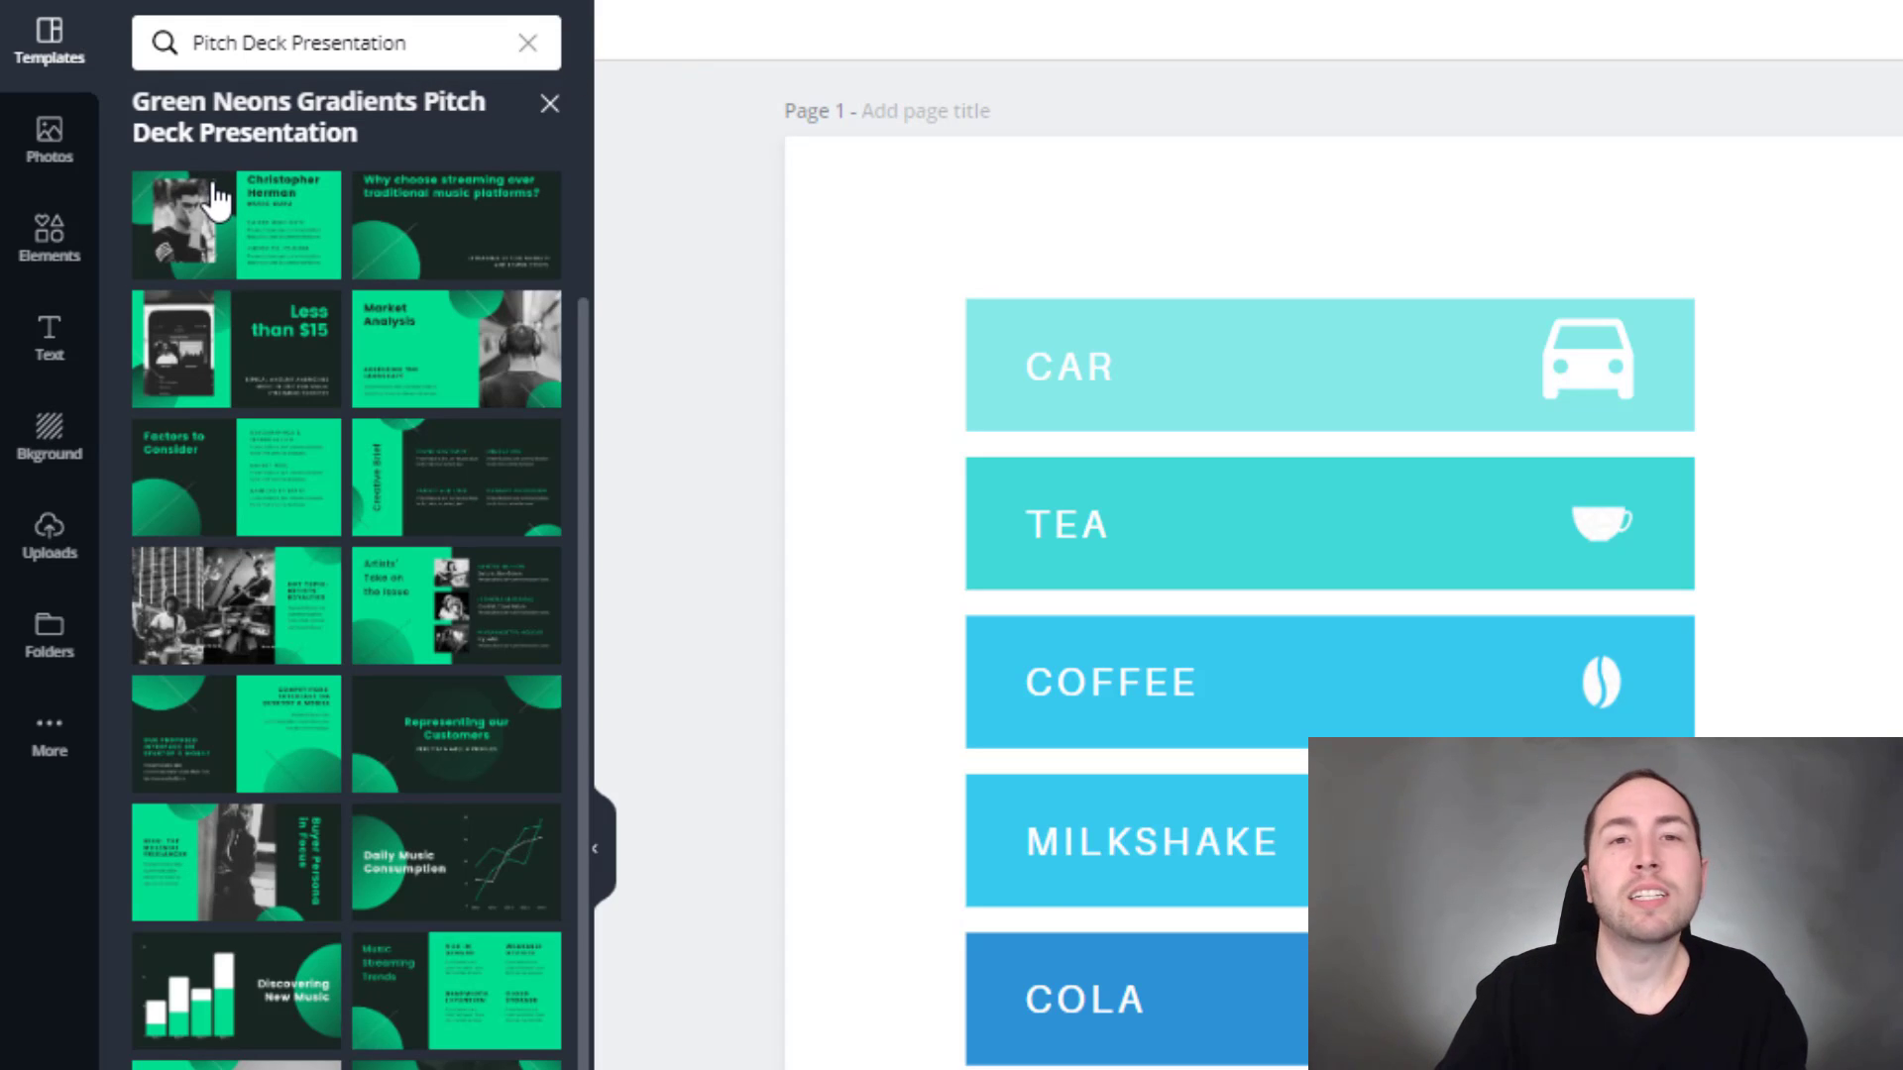
left_click(235, 991)
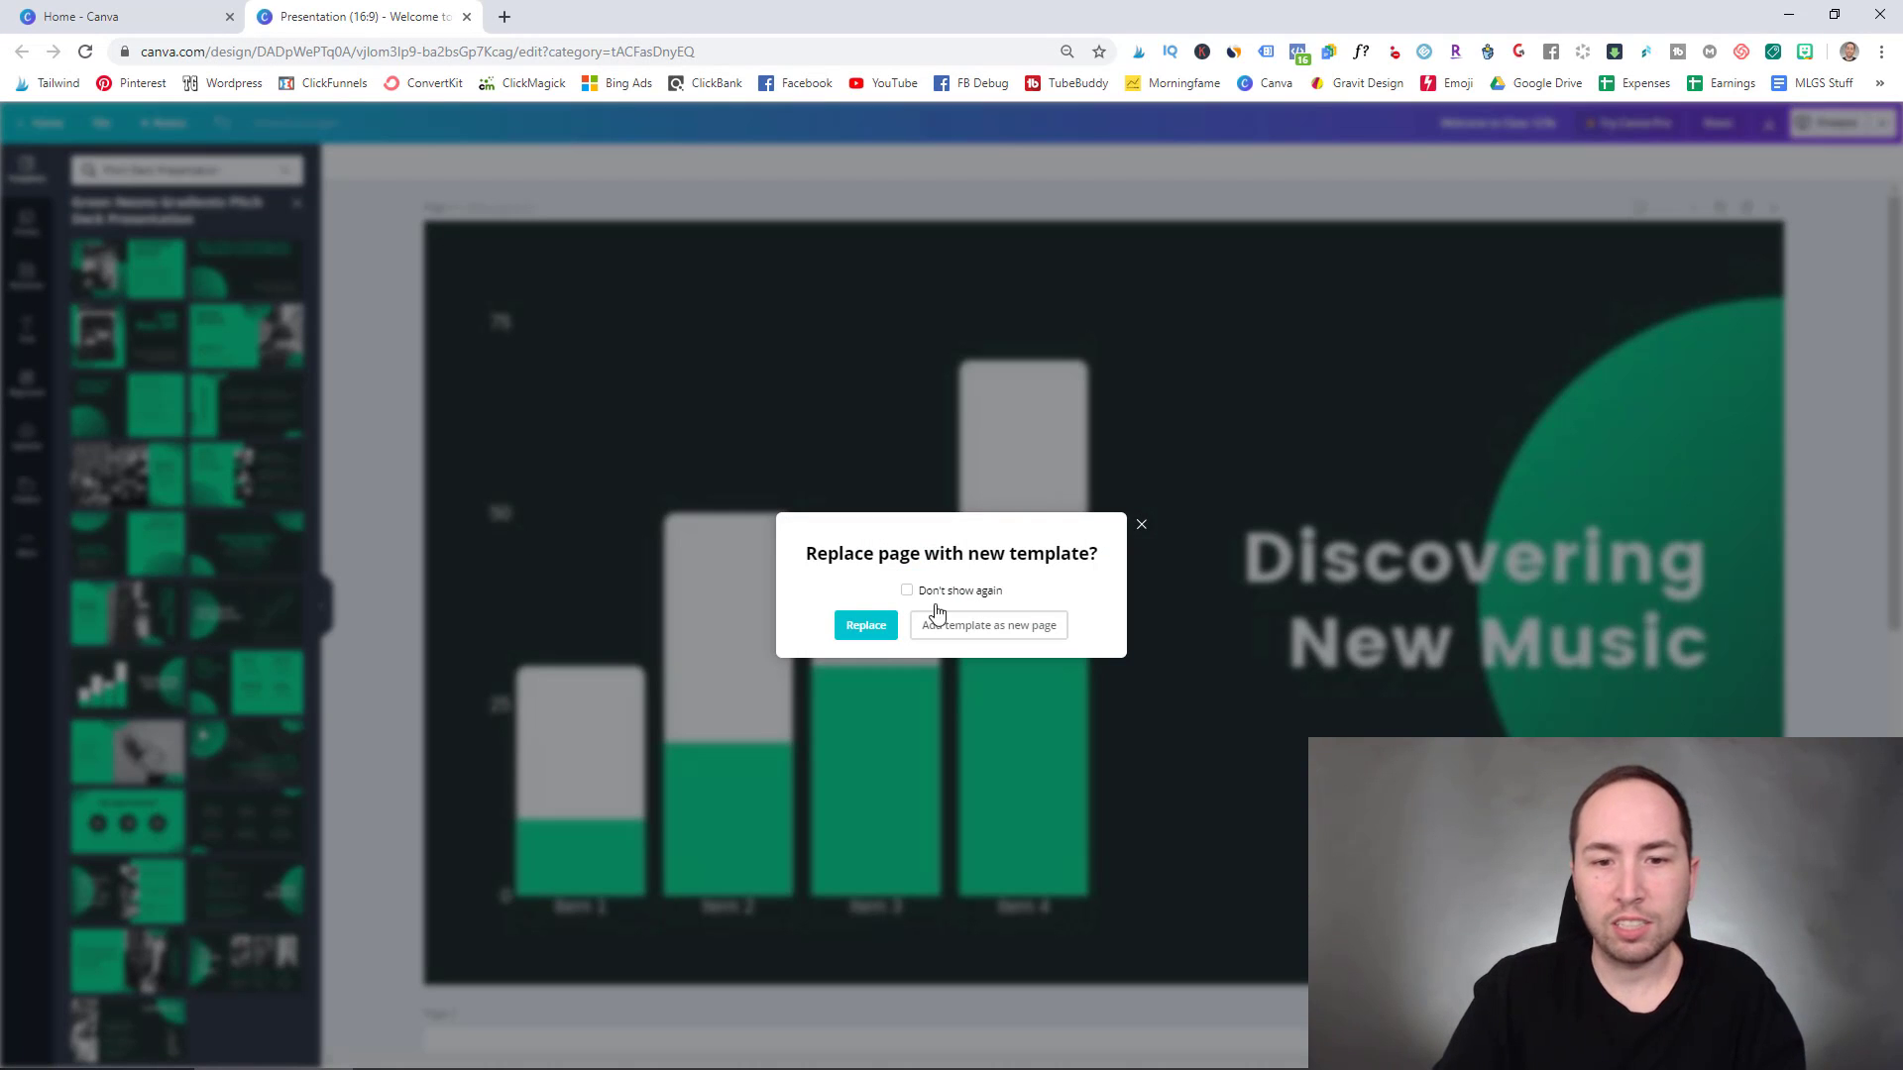
- Confirm the page replacement and enter 20 and 50 as Item 1's chart values
left_click(865, 624)
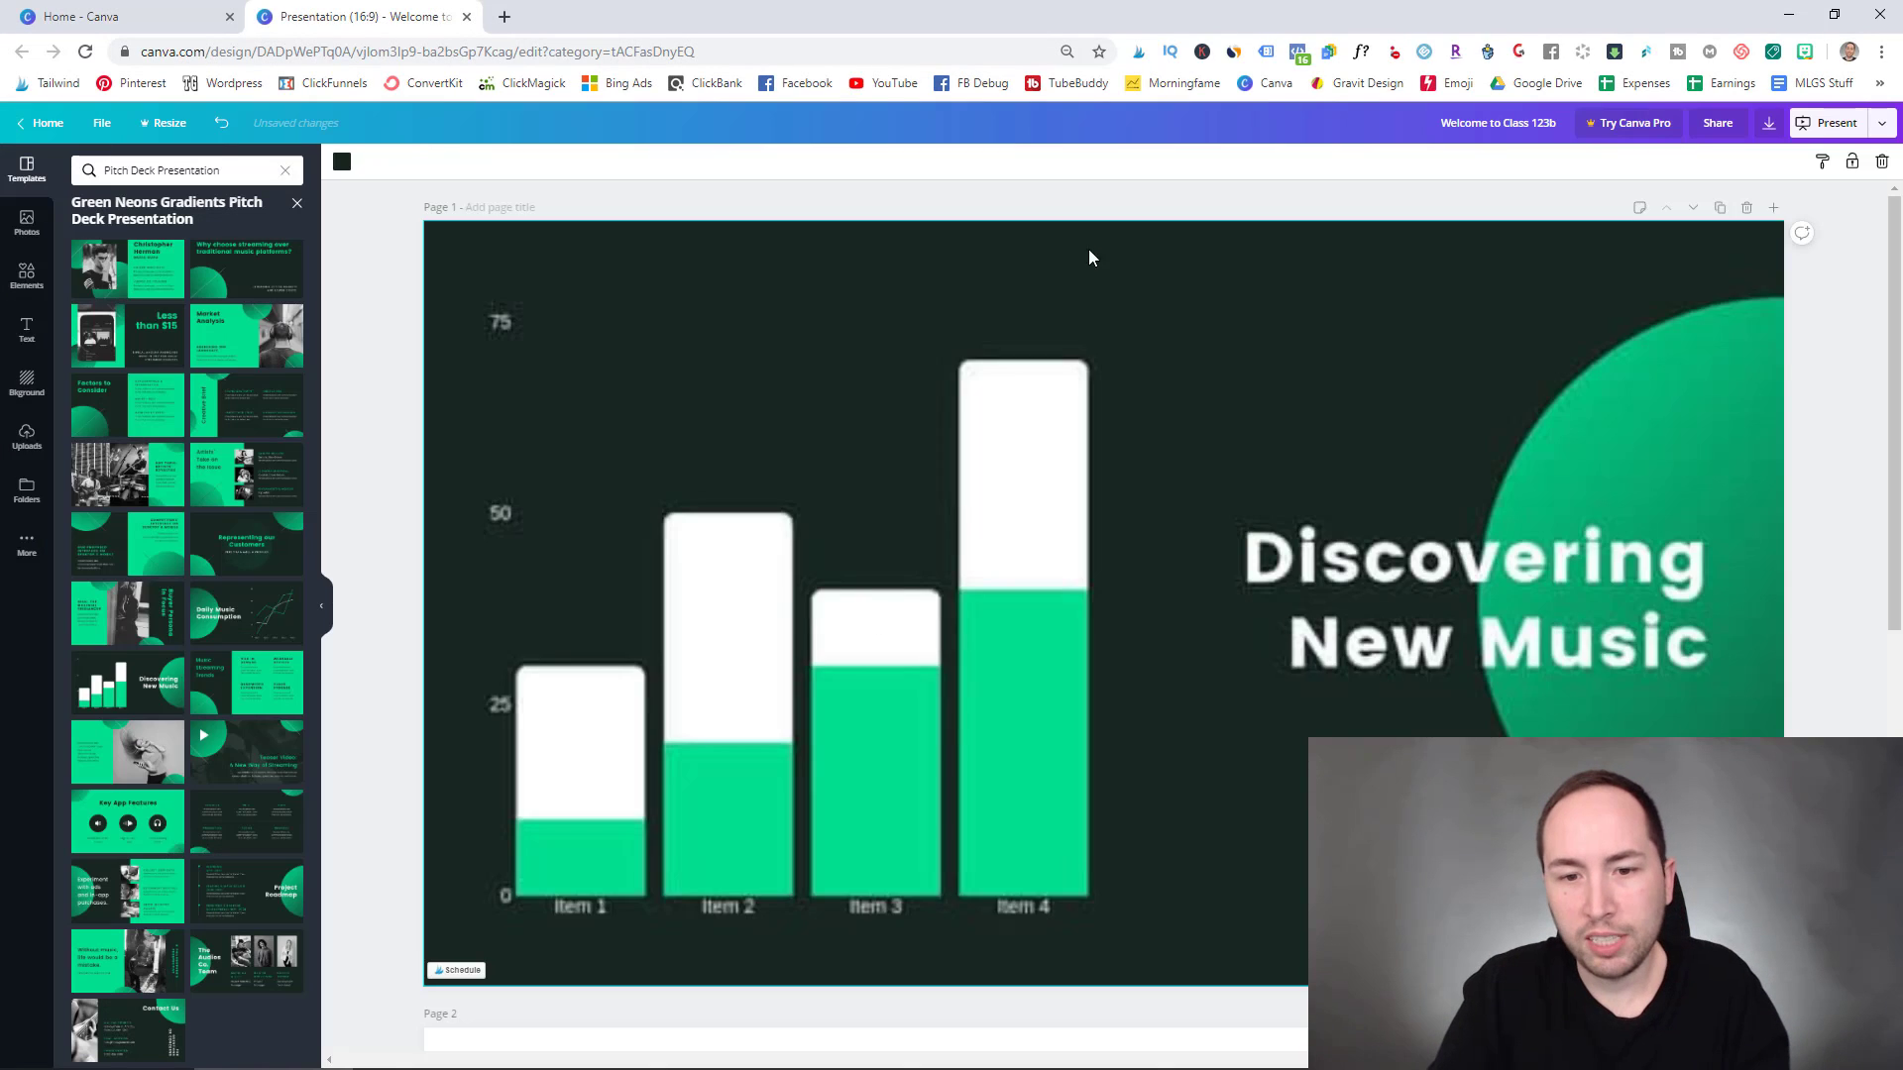
left_click(717, 699)
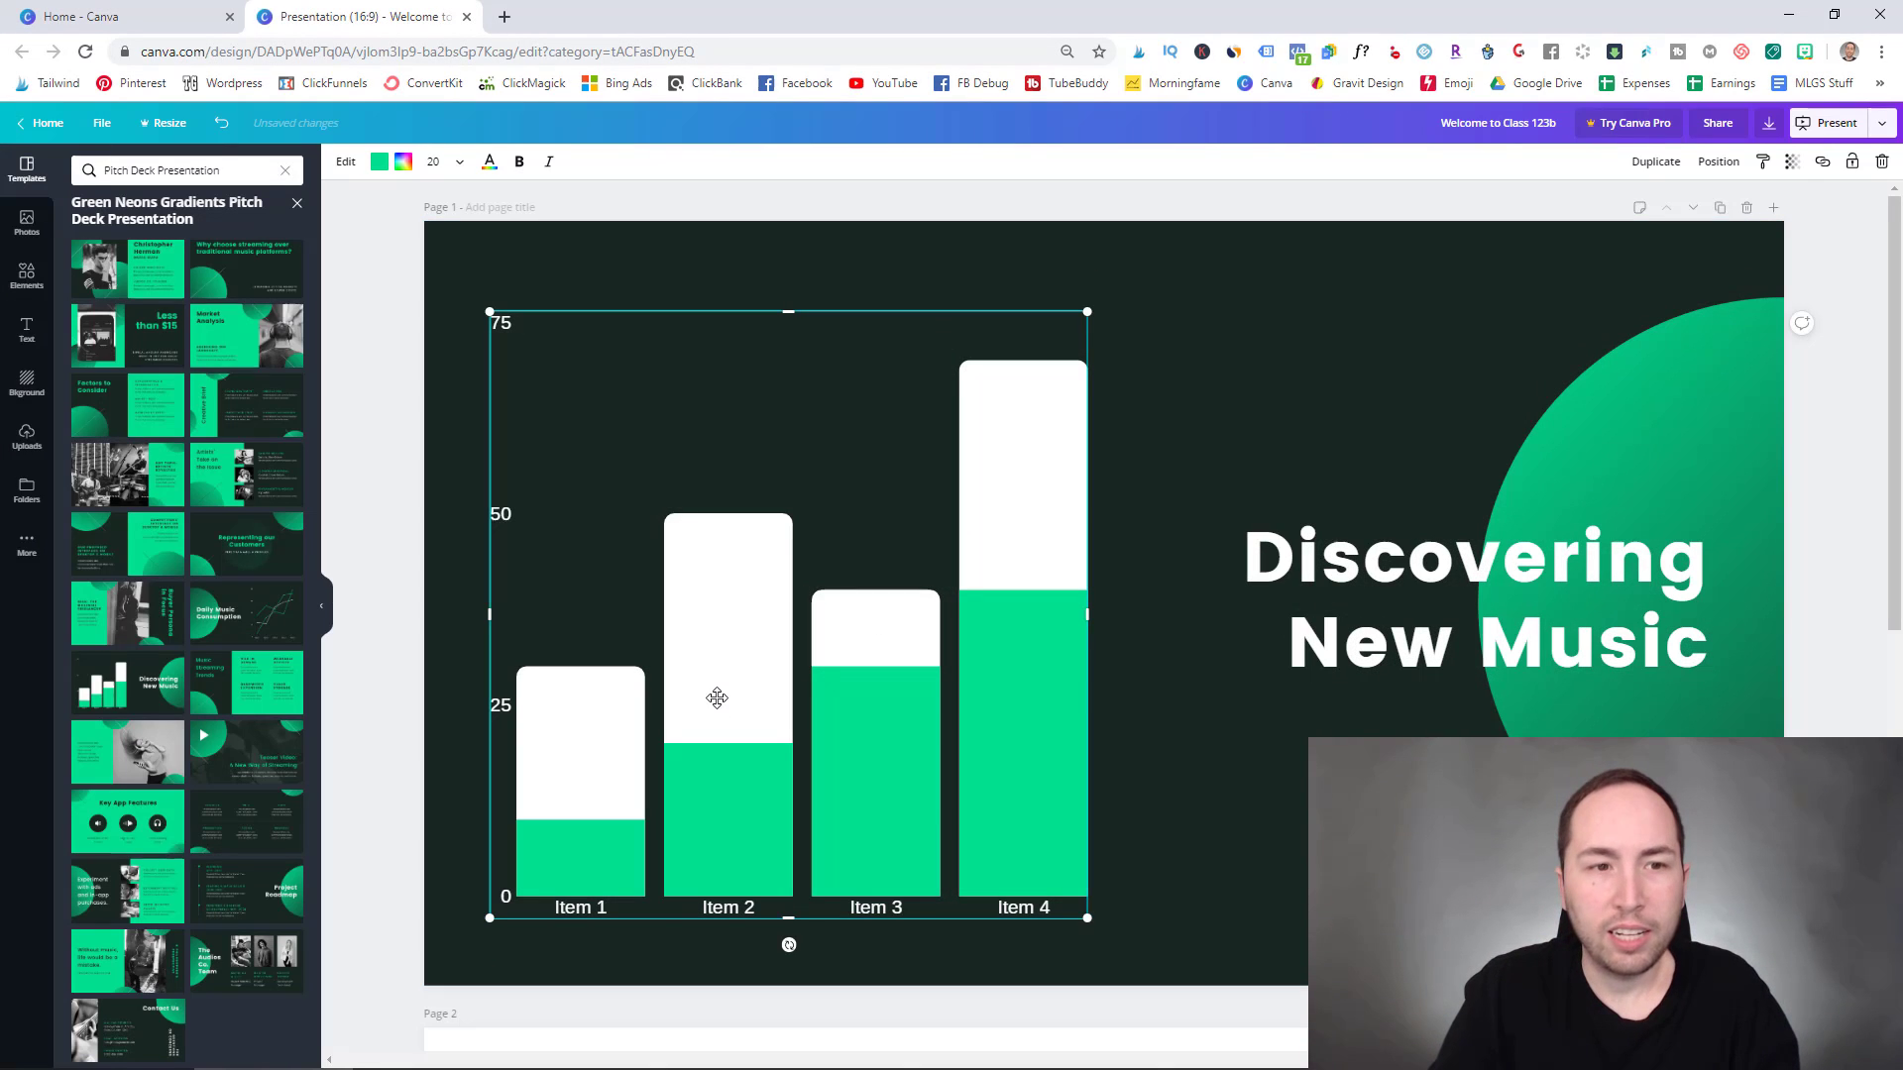
left_click(346, 162)
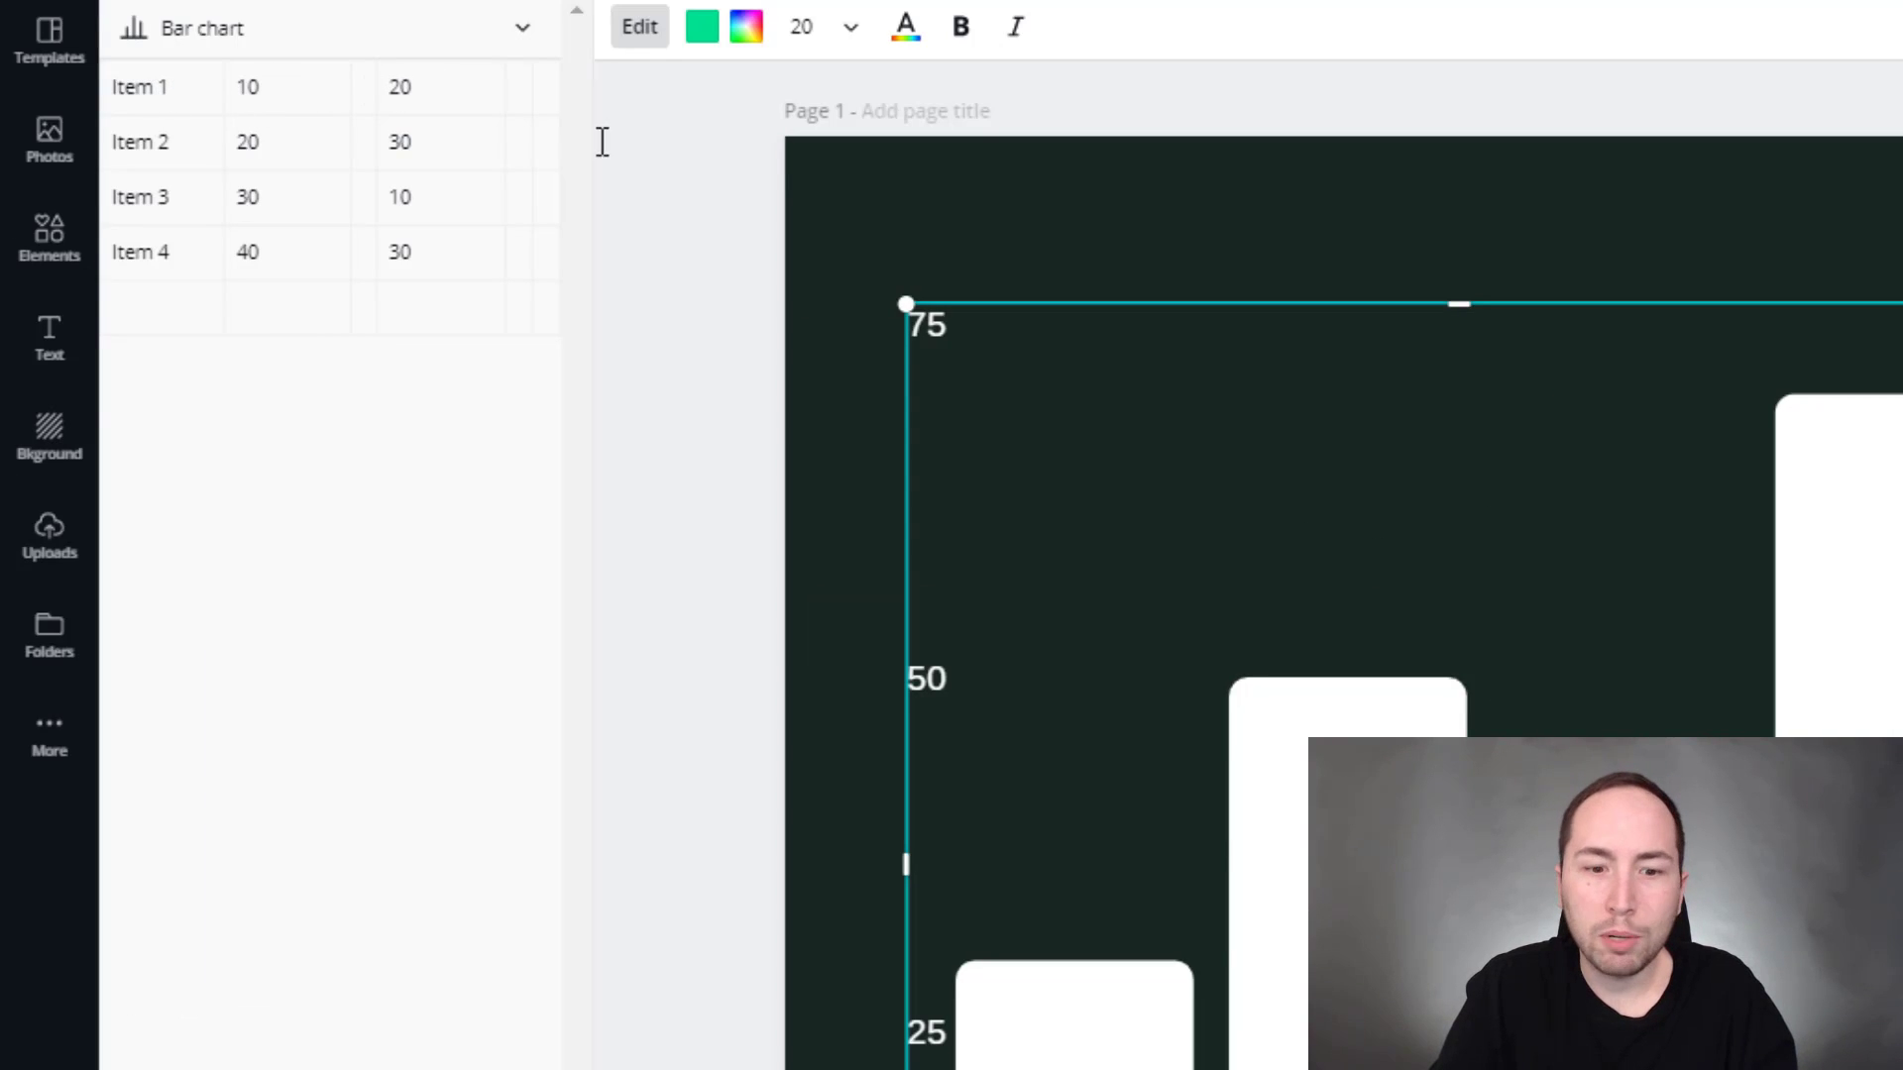
left_click(302, 69)
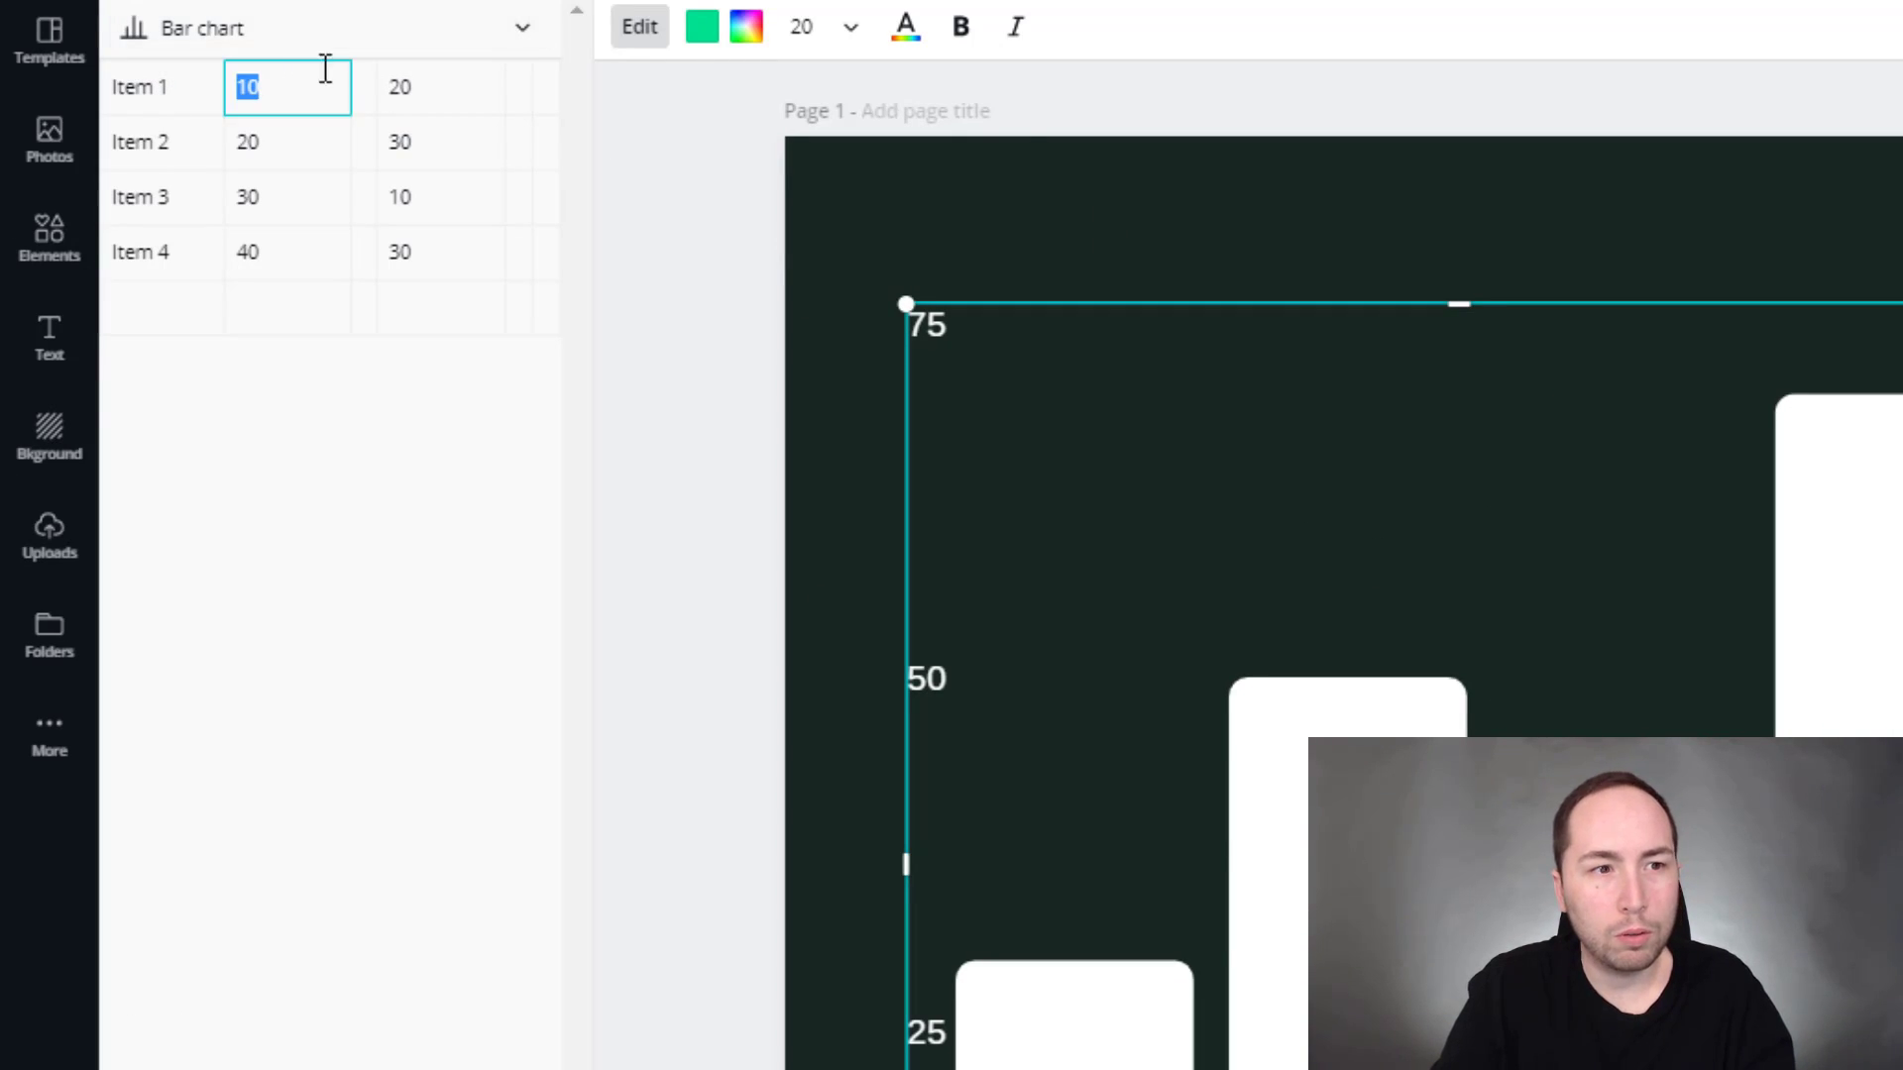
type("20")
key("Tab")
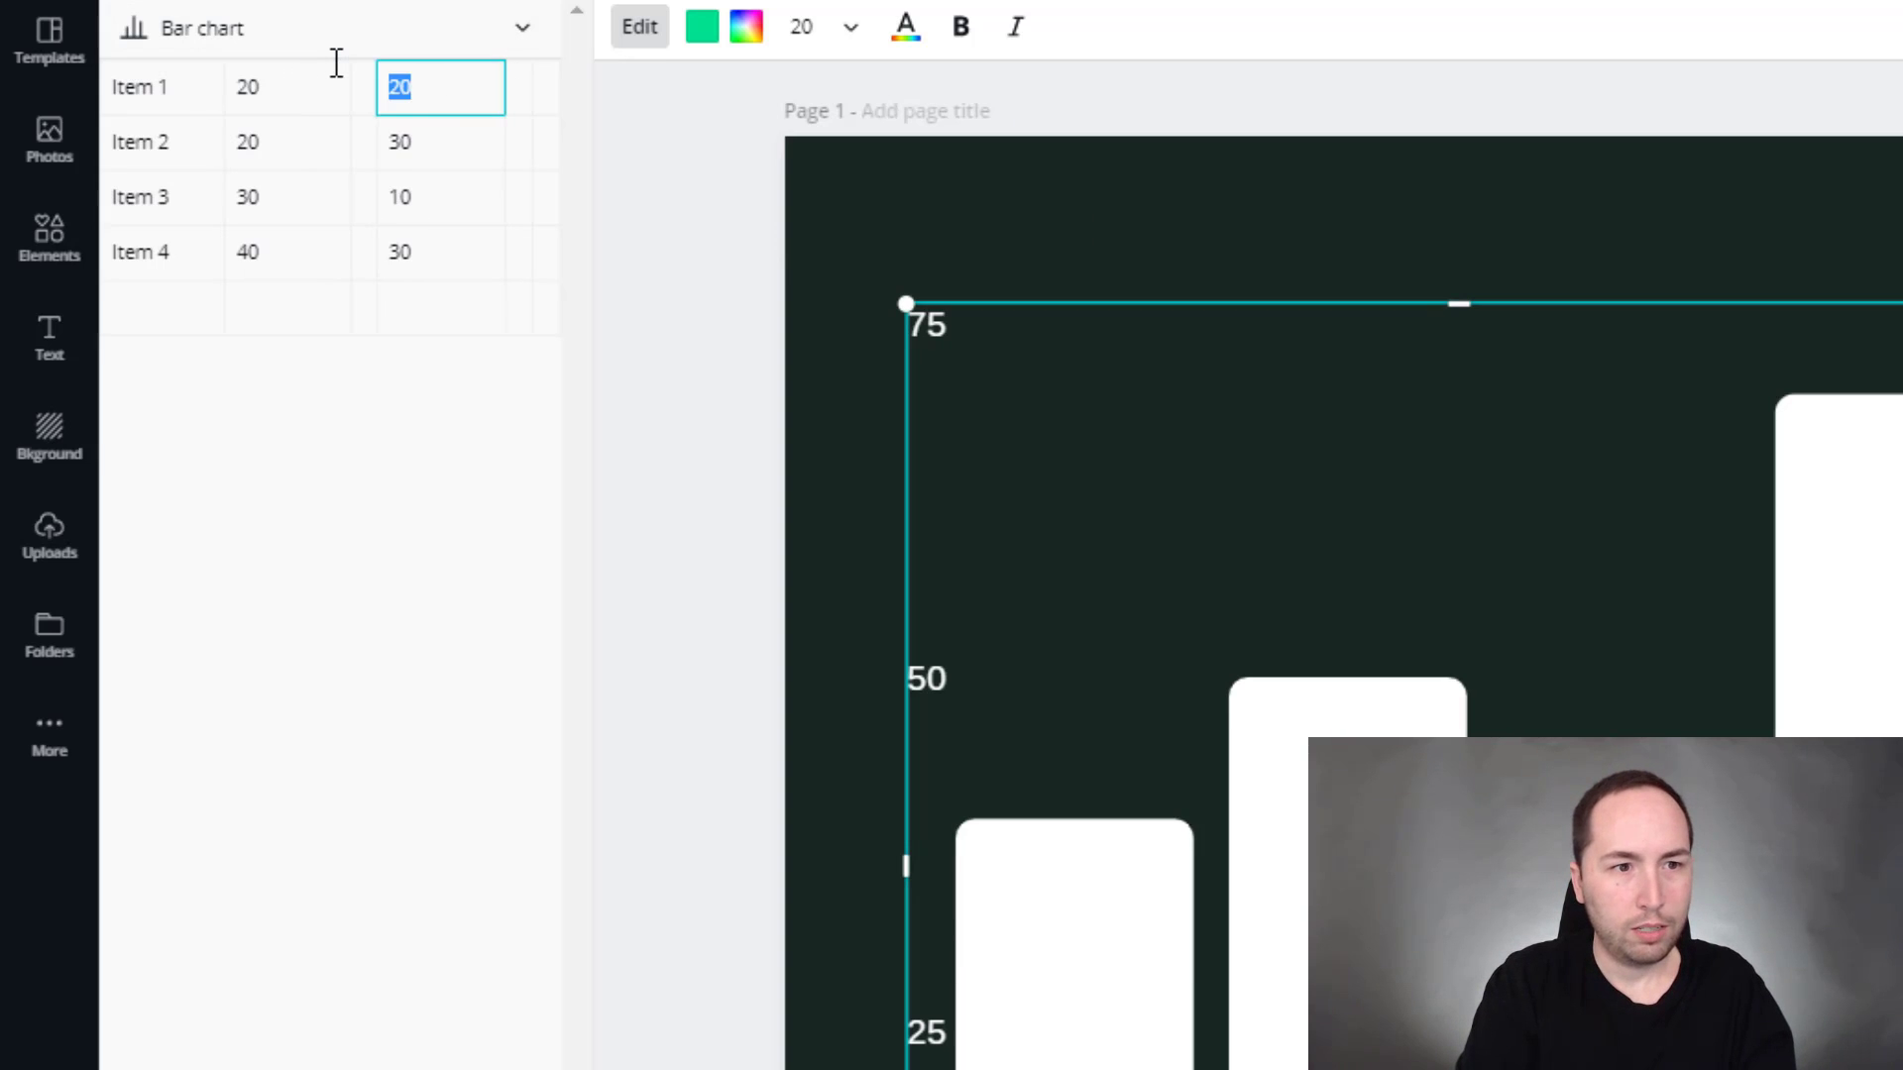
type("50")
- Rename the chart's Item 1 to money
left_click(213, 76)
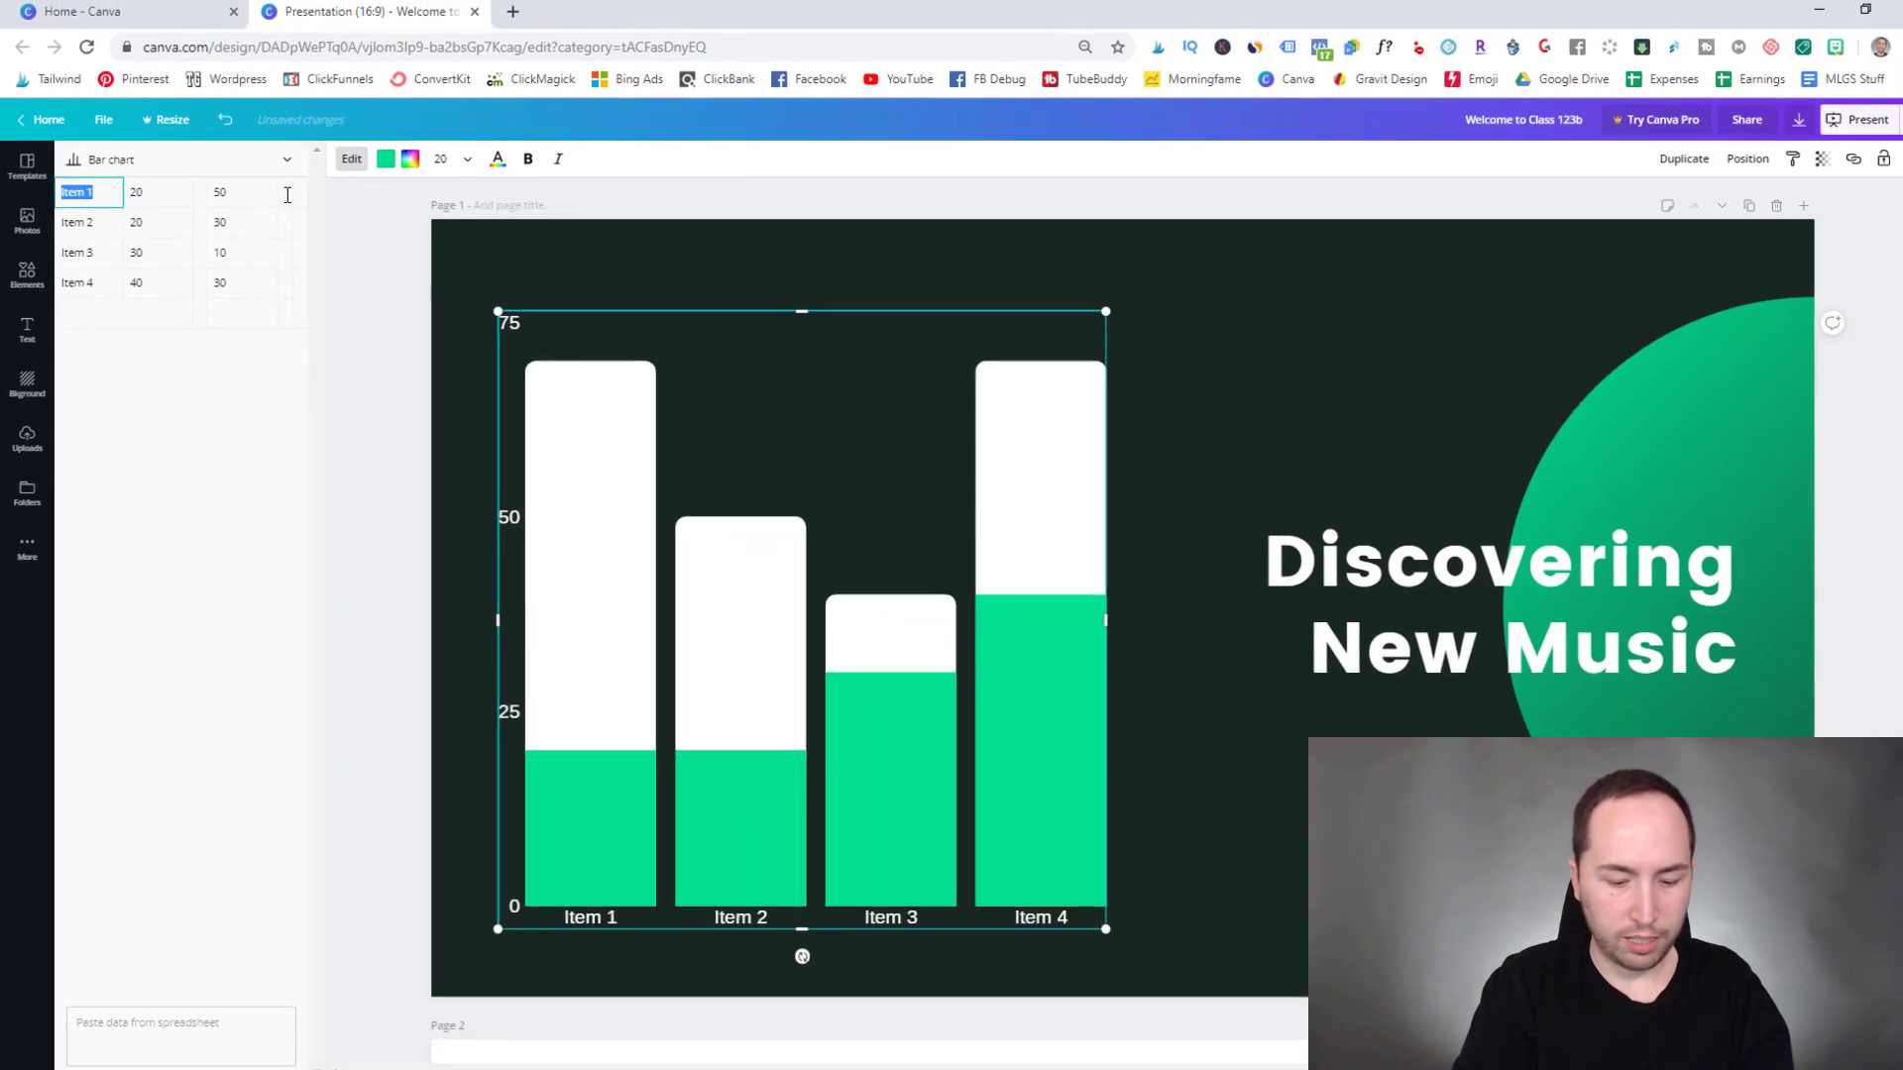
type("money")
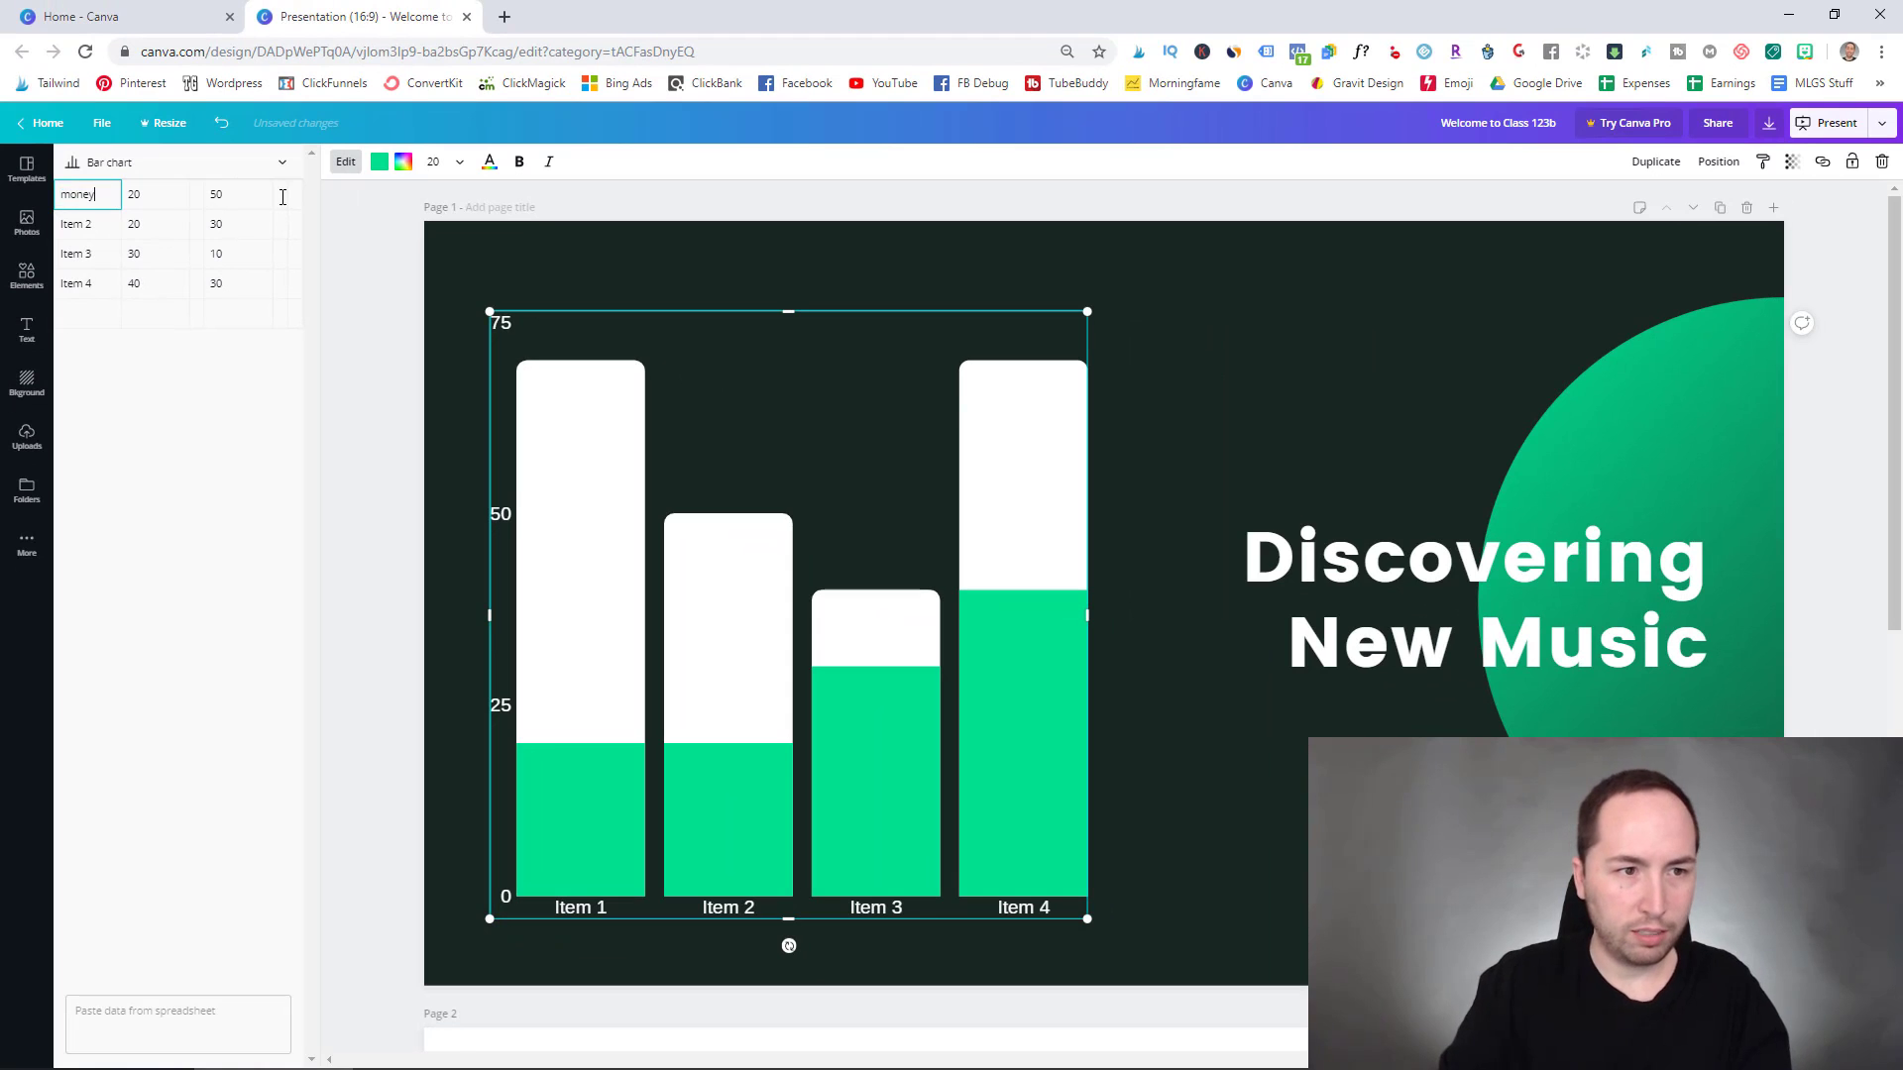
left_click(271, 344)
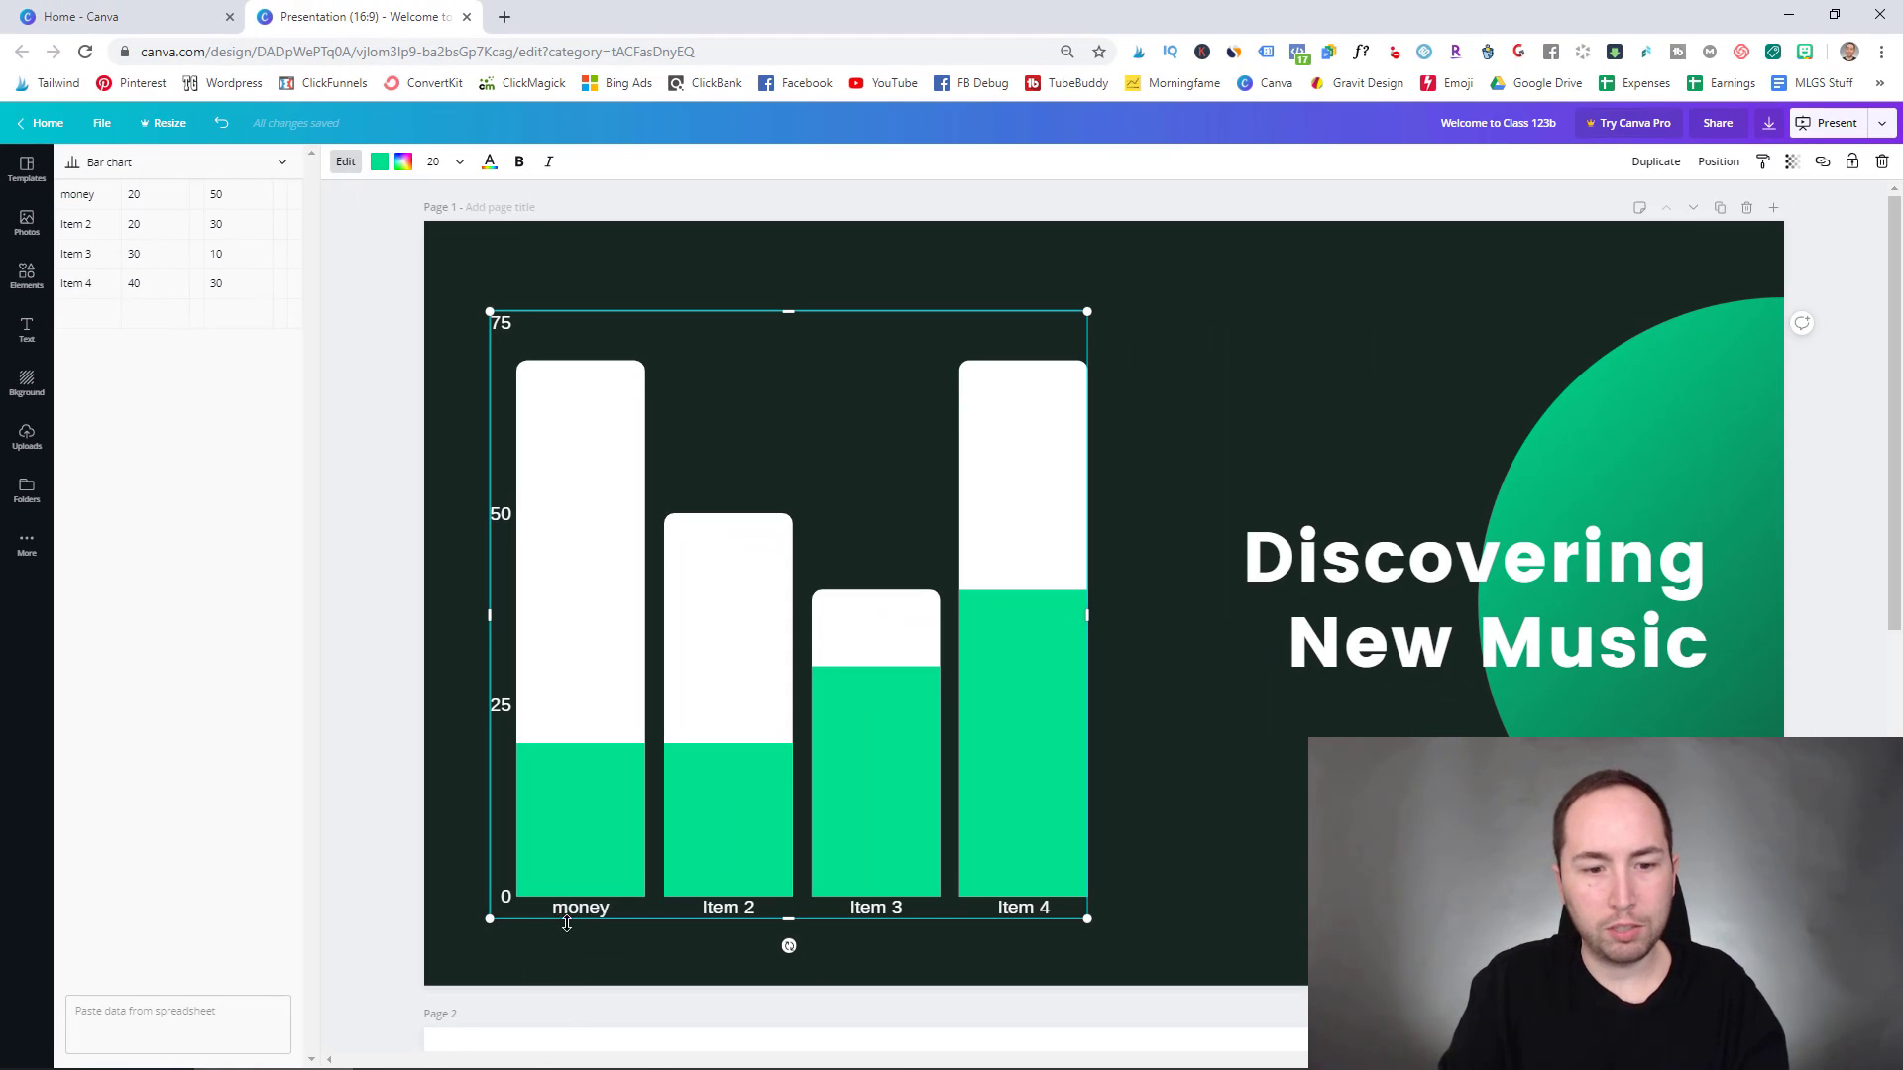
left_click(1205, 575)
left_click(1192, 345)
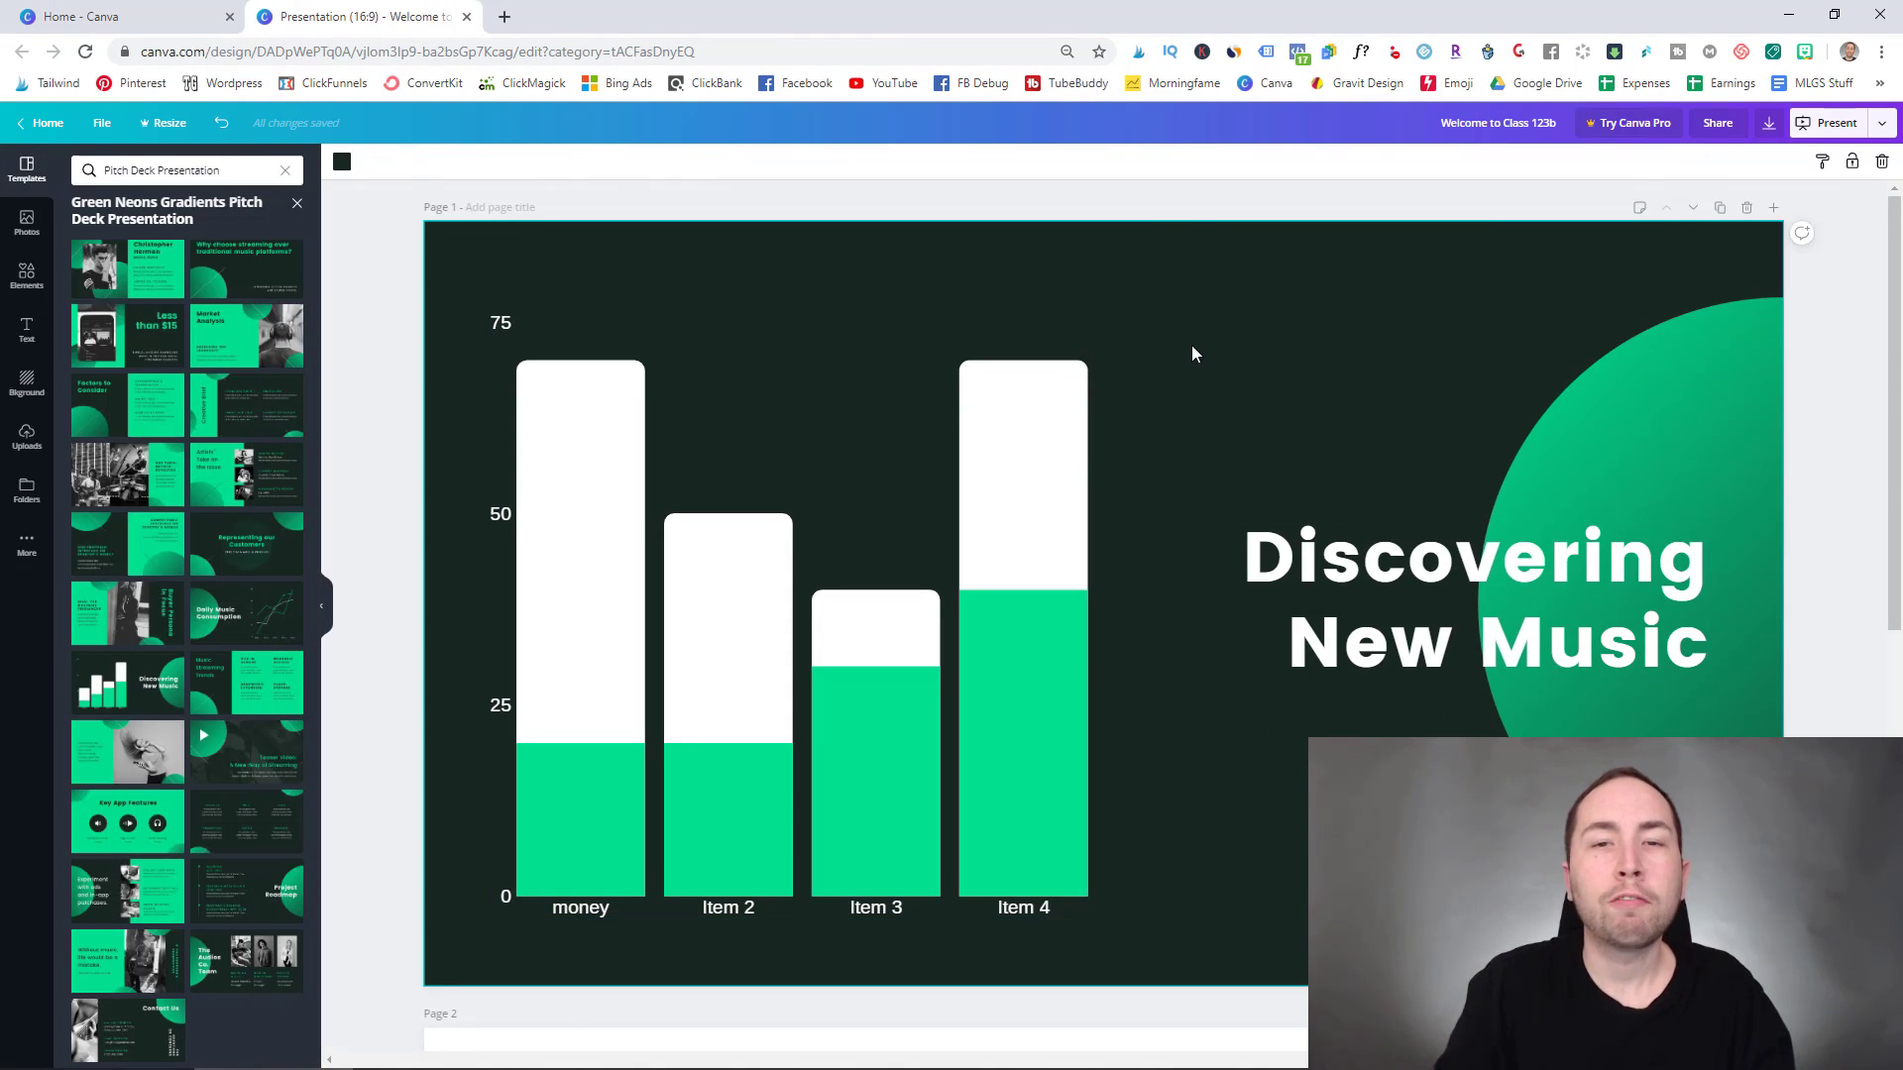
left_click(1012, 394)
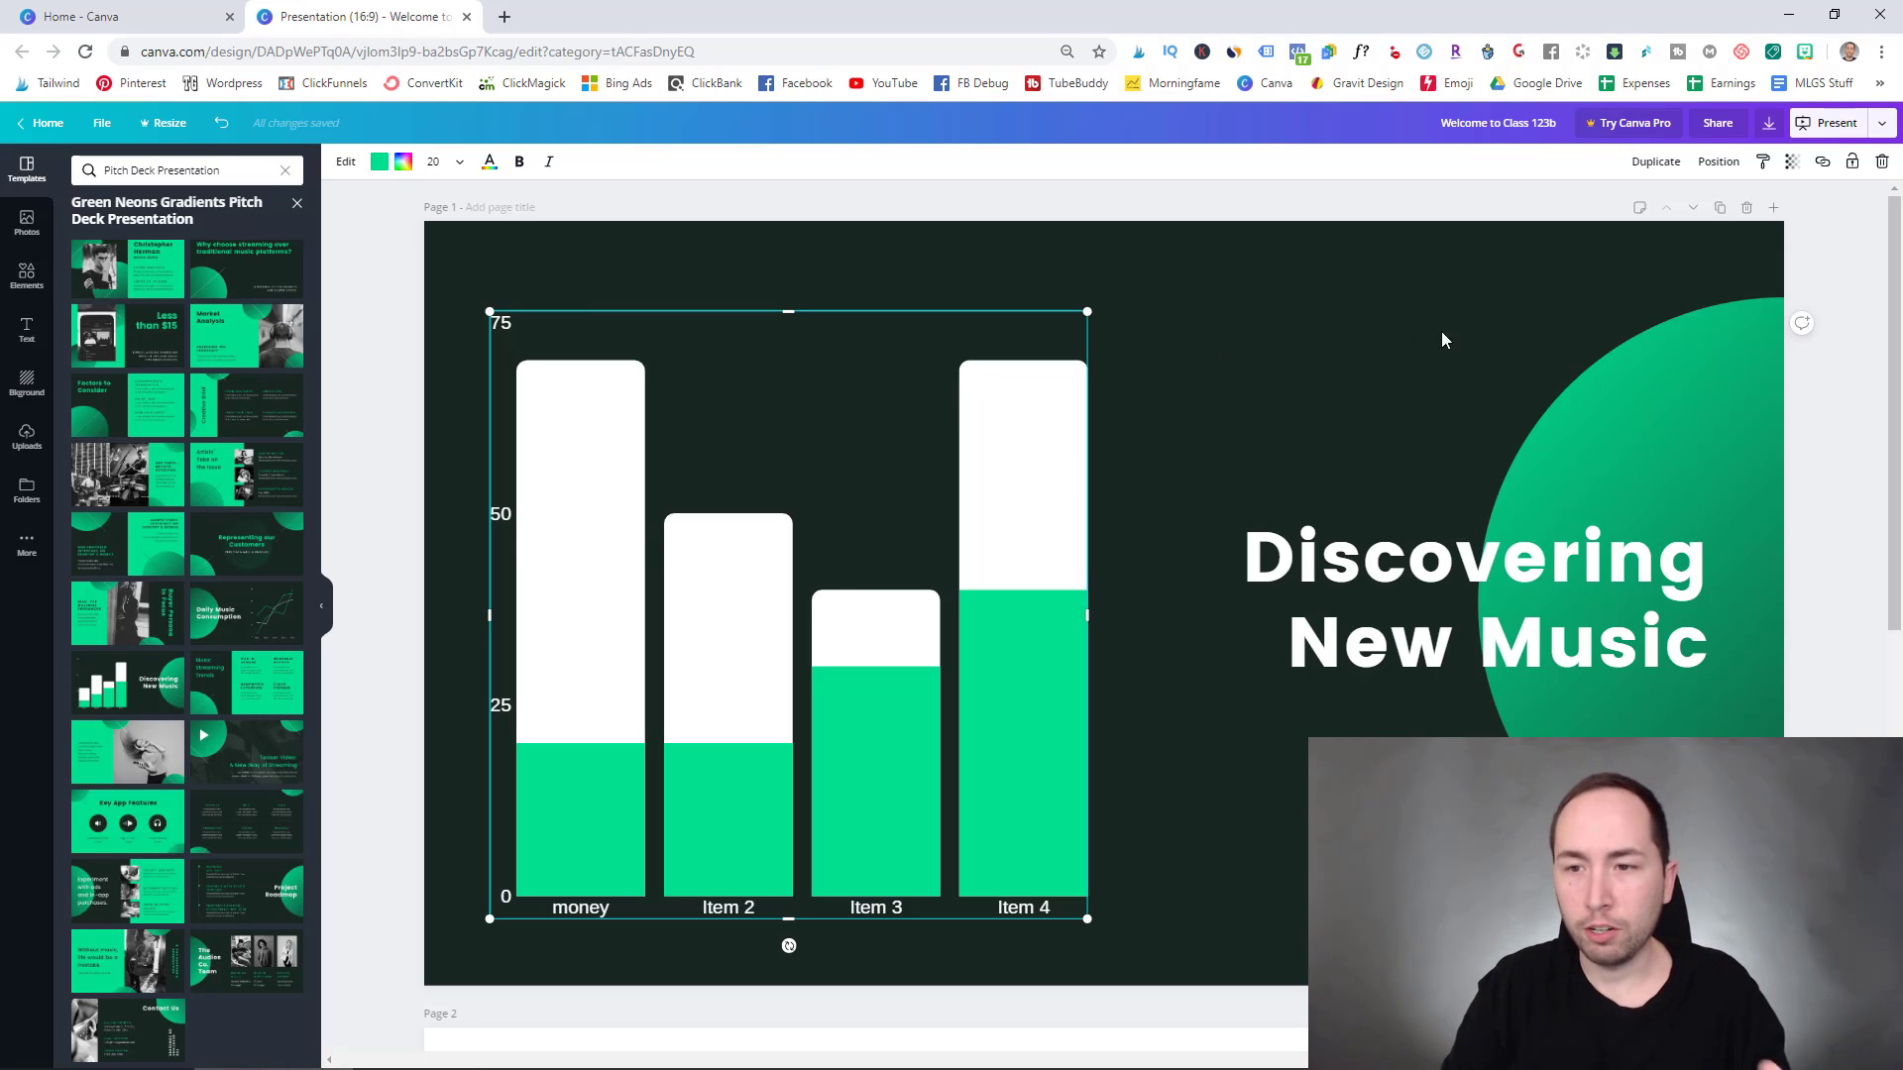
- Look through the chart colour choices and the Discovering New Music title font list
left_click(385, 168)
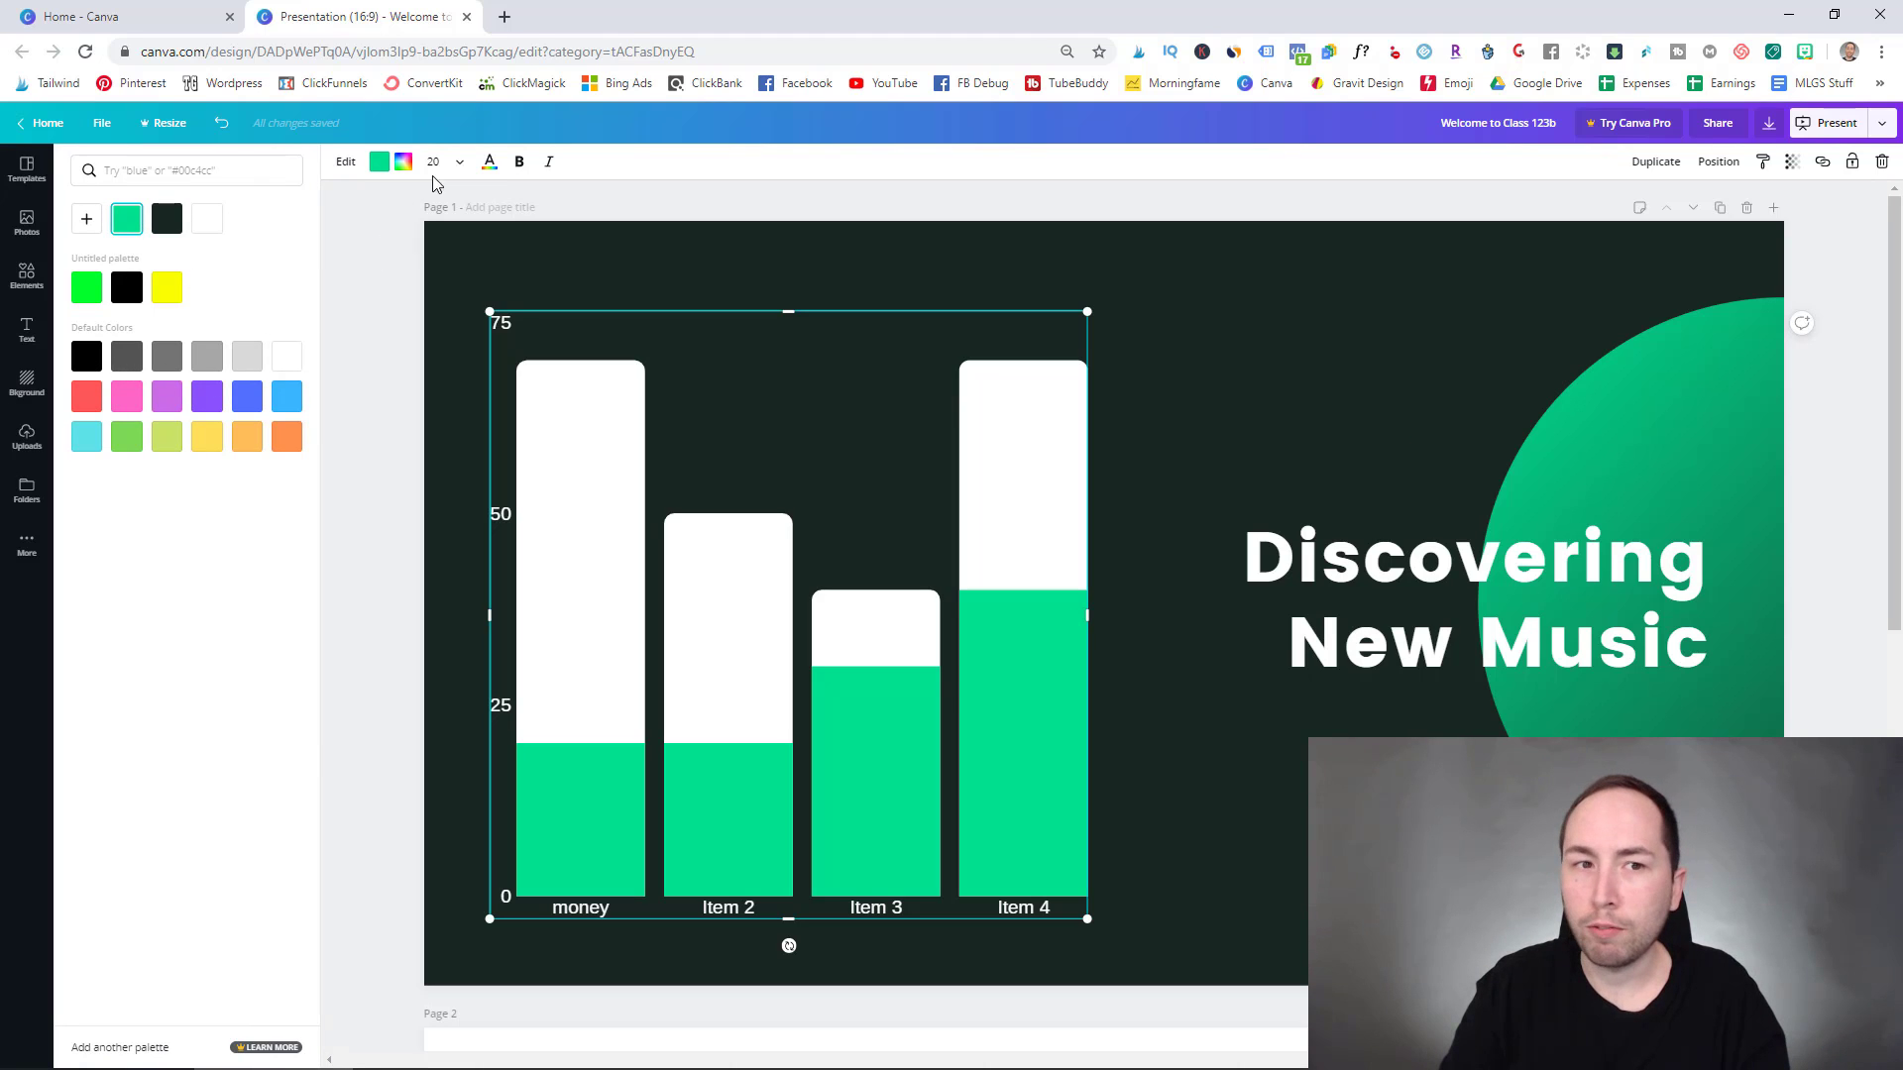
left_click(1527, 639)
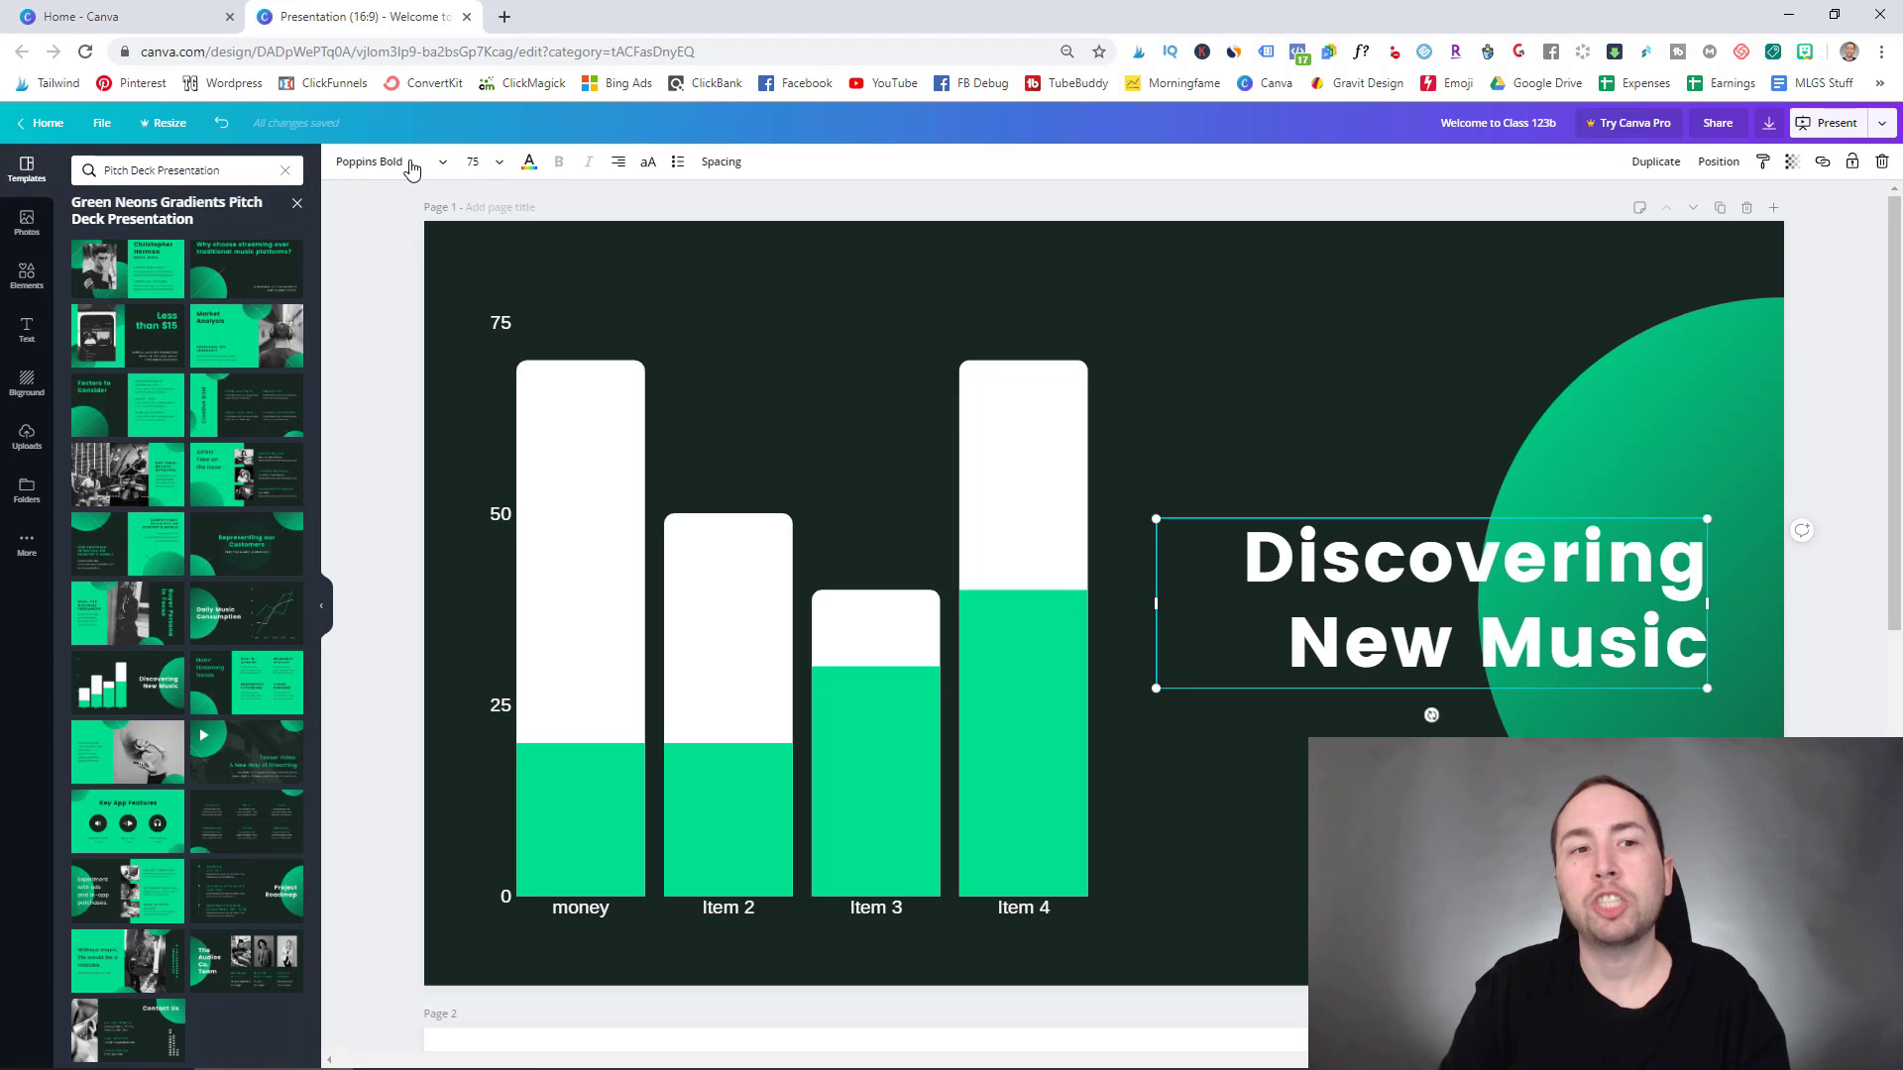
left_click(410, 168)
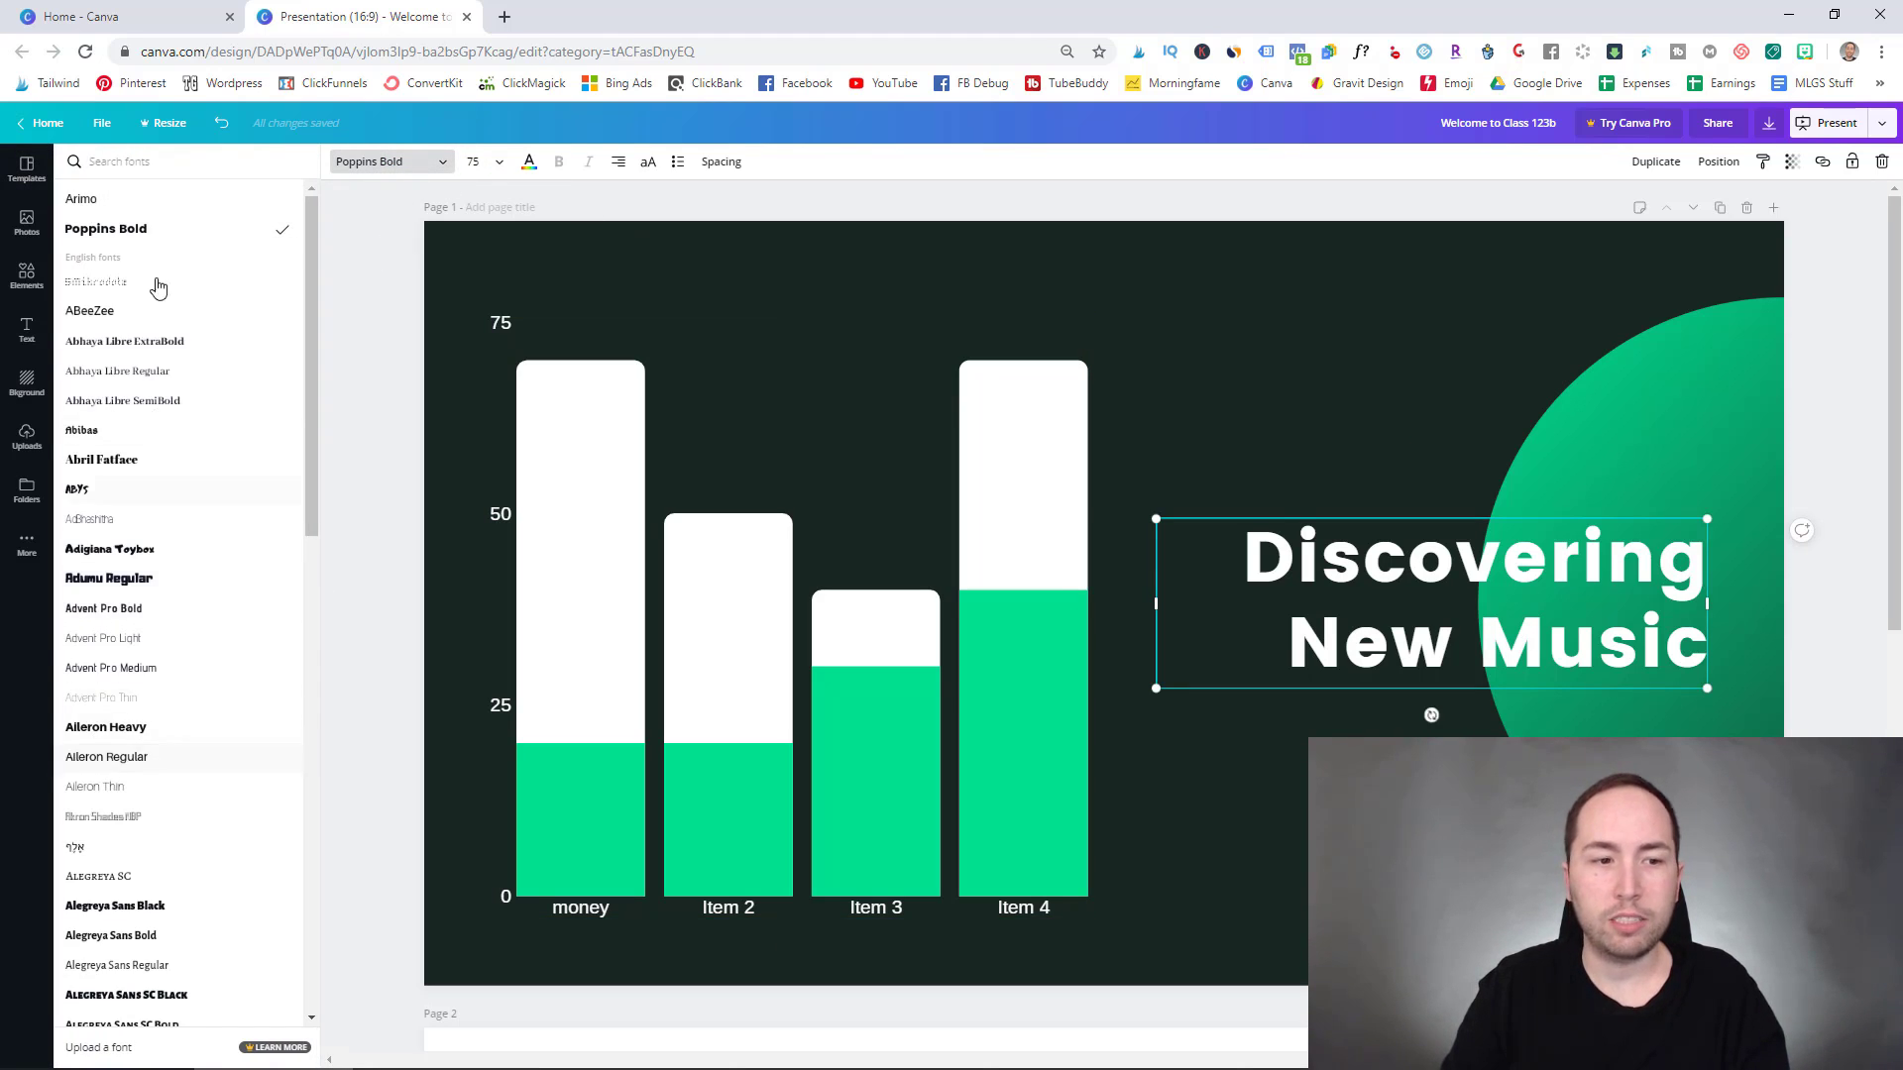
- Enlarge the green circle slightly toward the top-left and duplicate the chart slide as page 2
left_click(1479, 298)
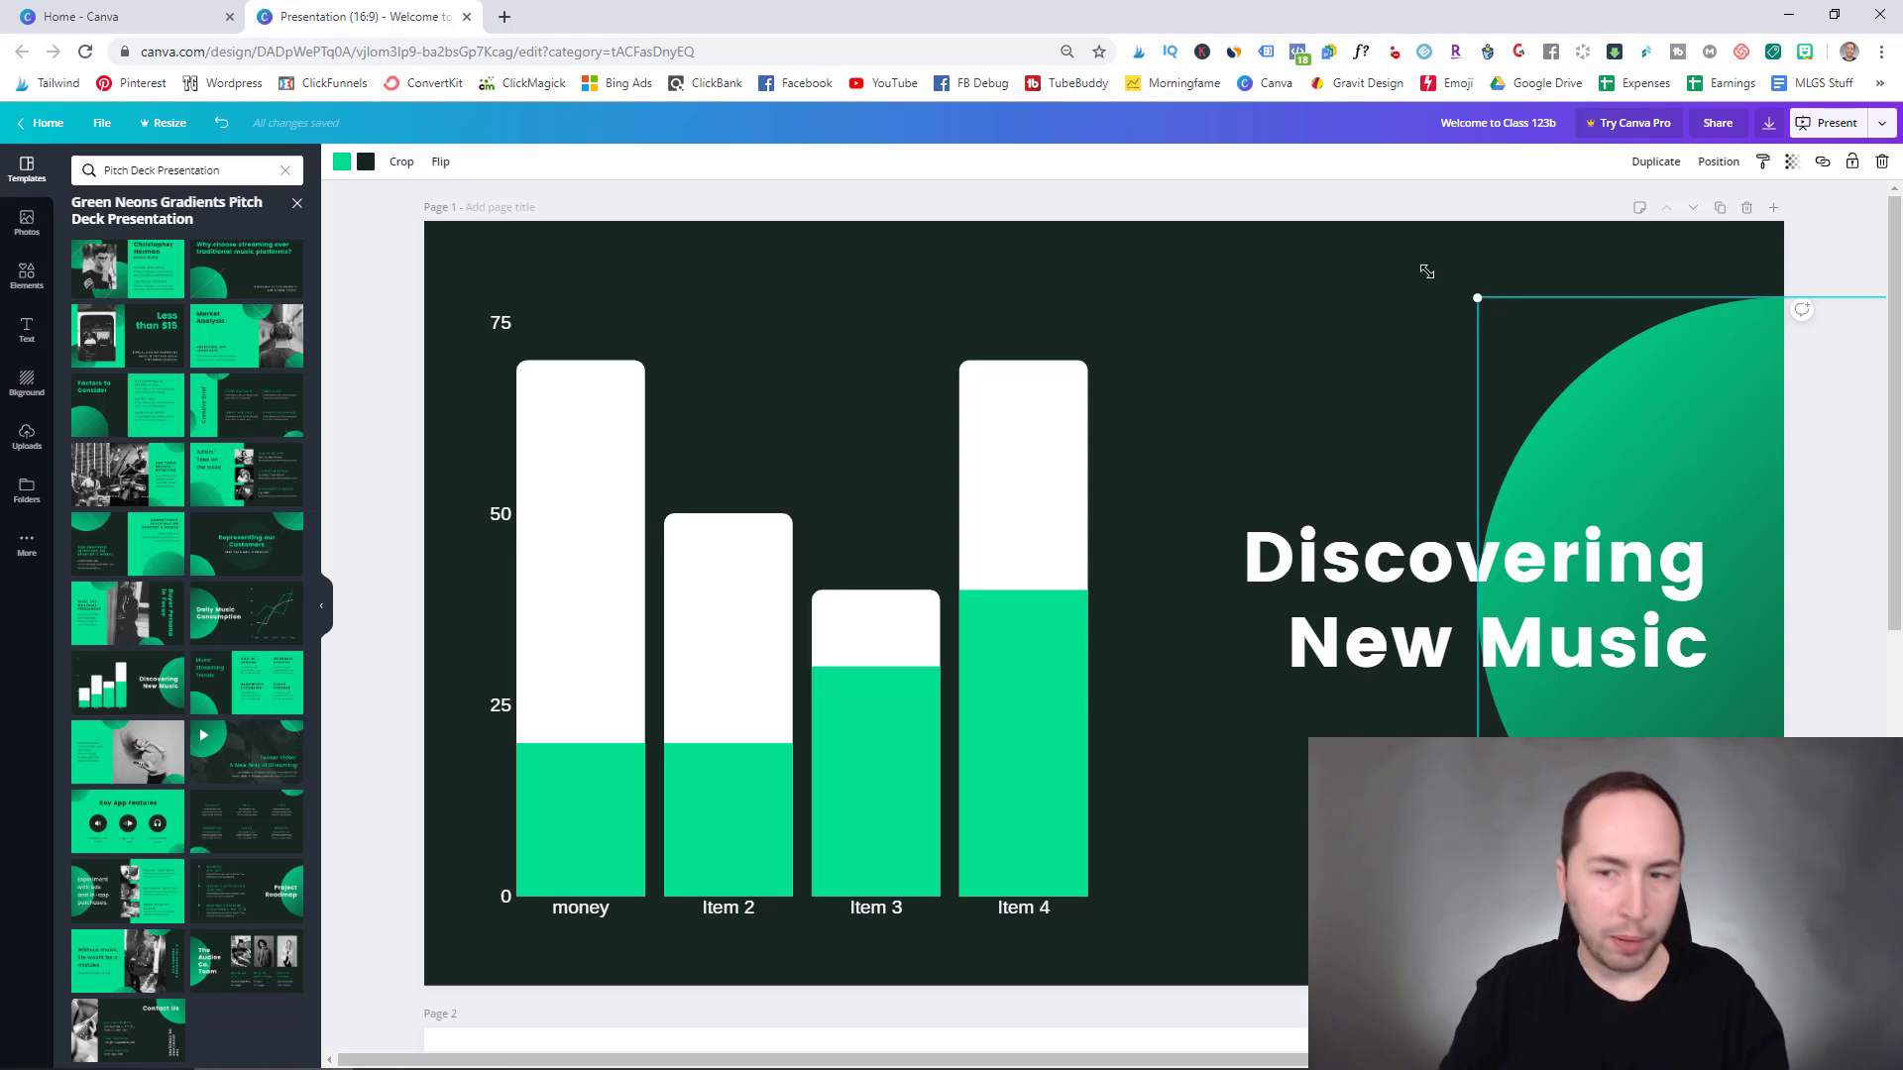
left_click_drag(1417, 269, 1378, 297)
left_click(1386, 296)
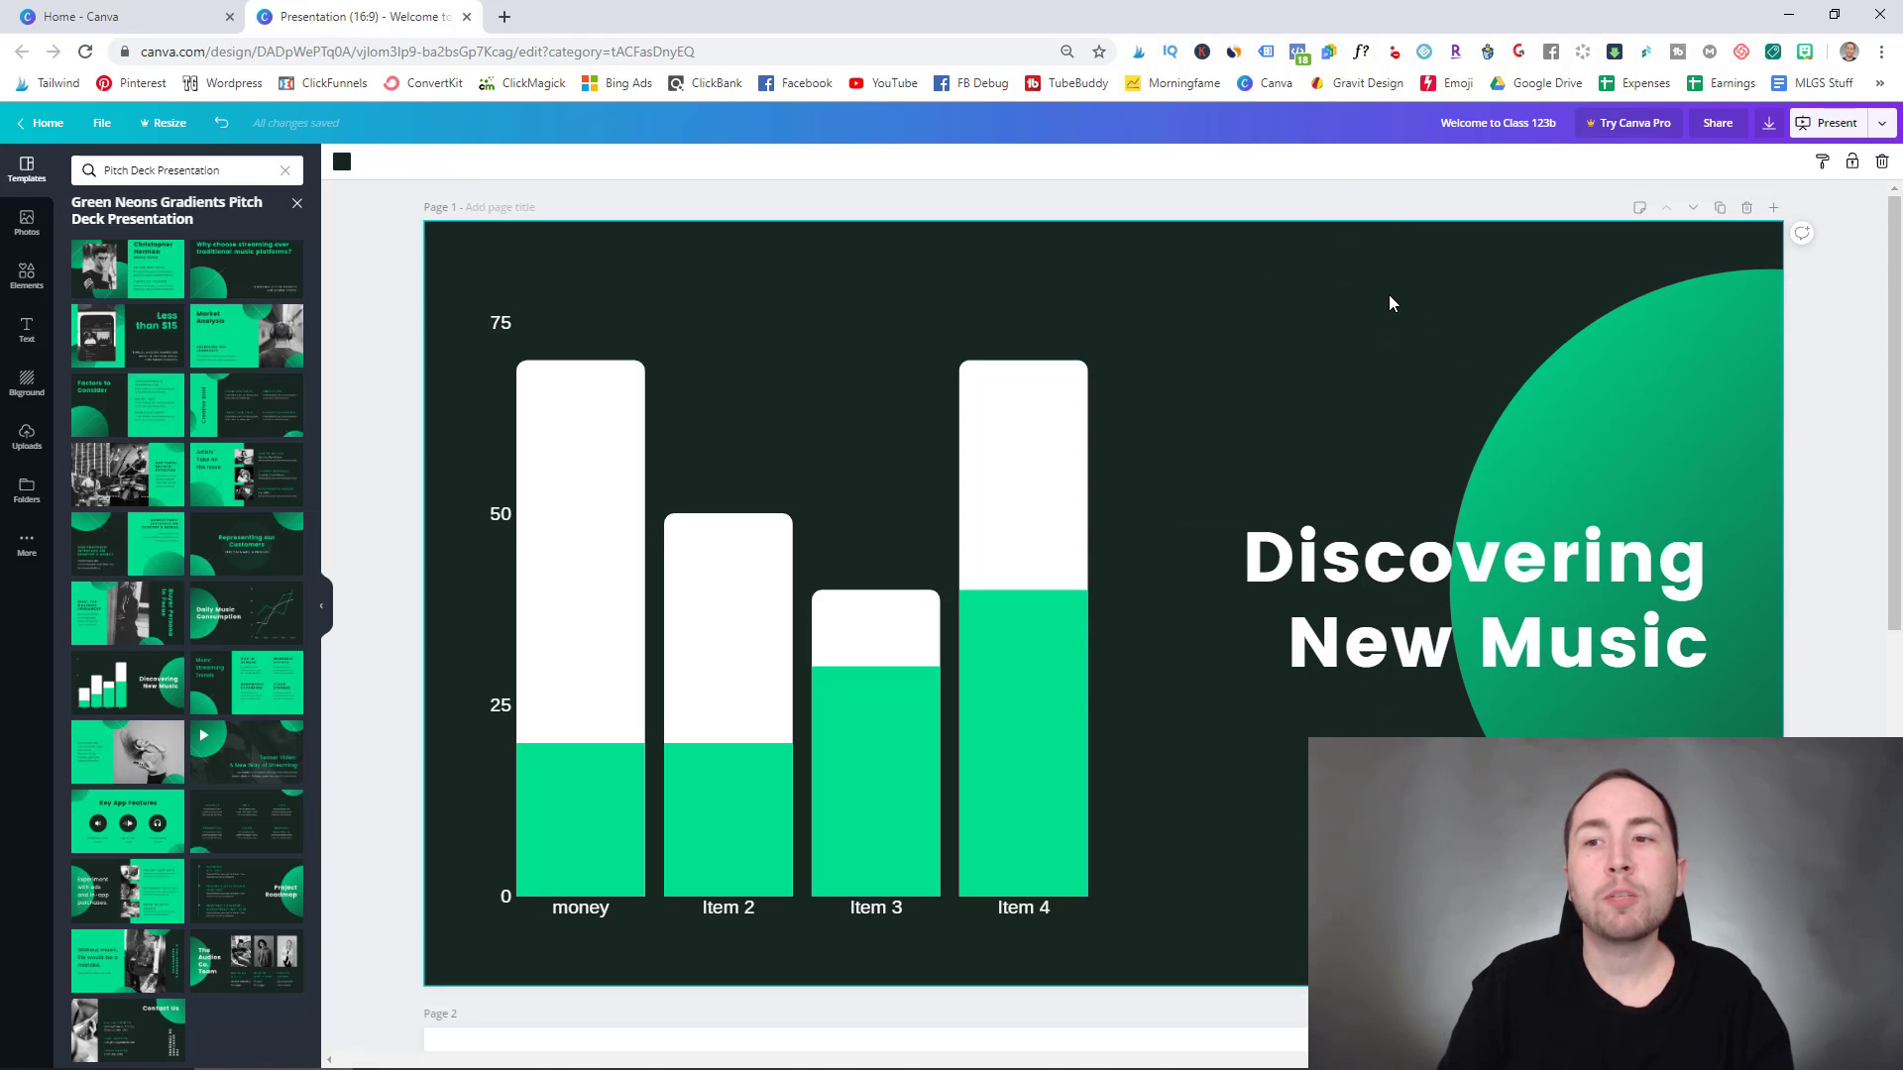
left_click(1721, 210)
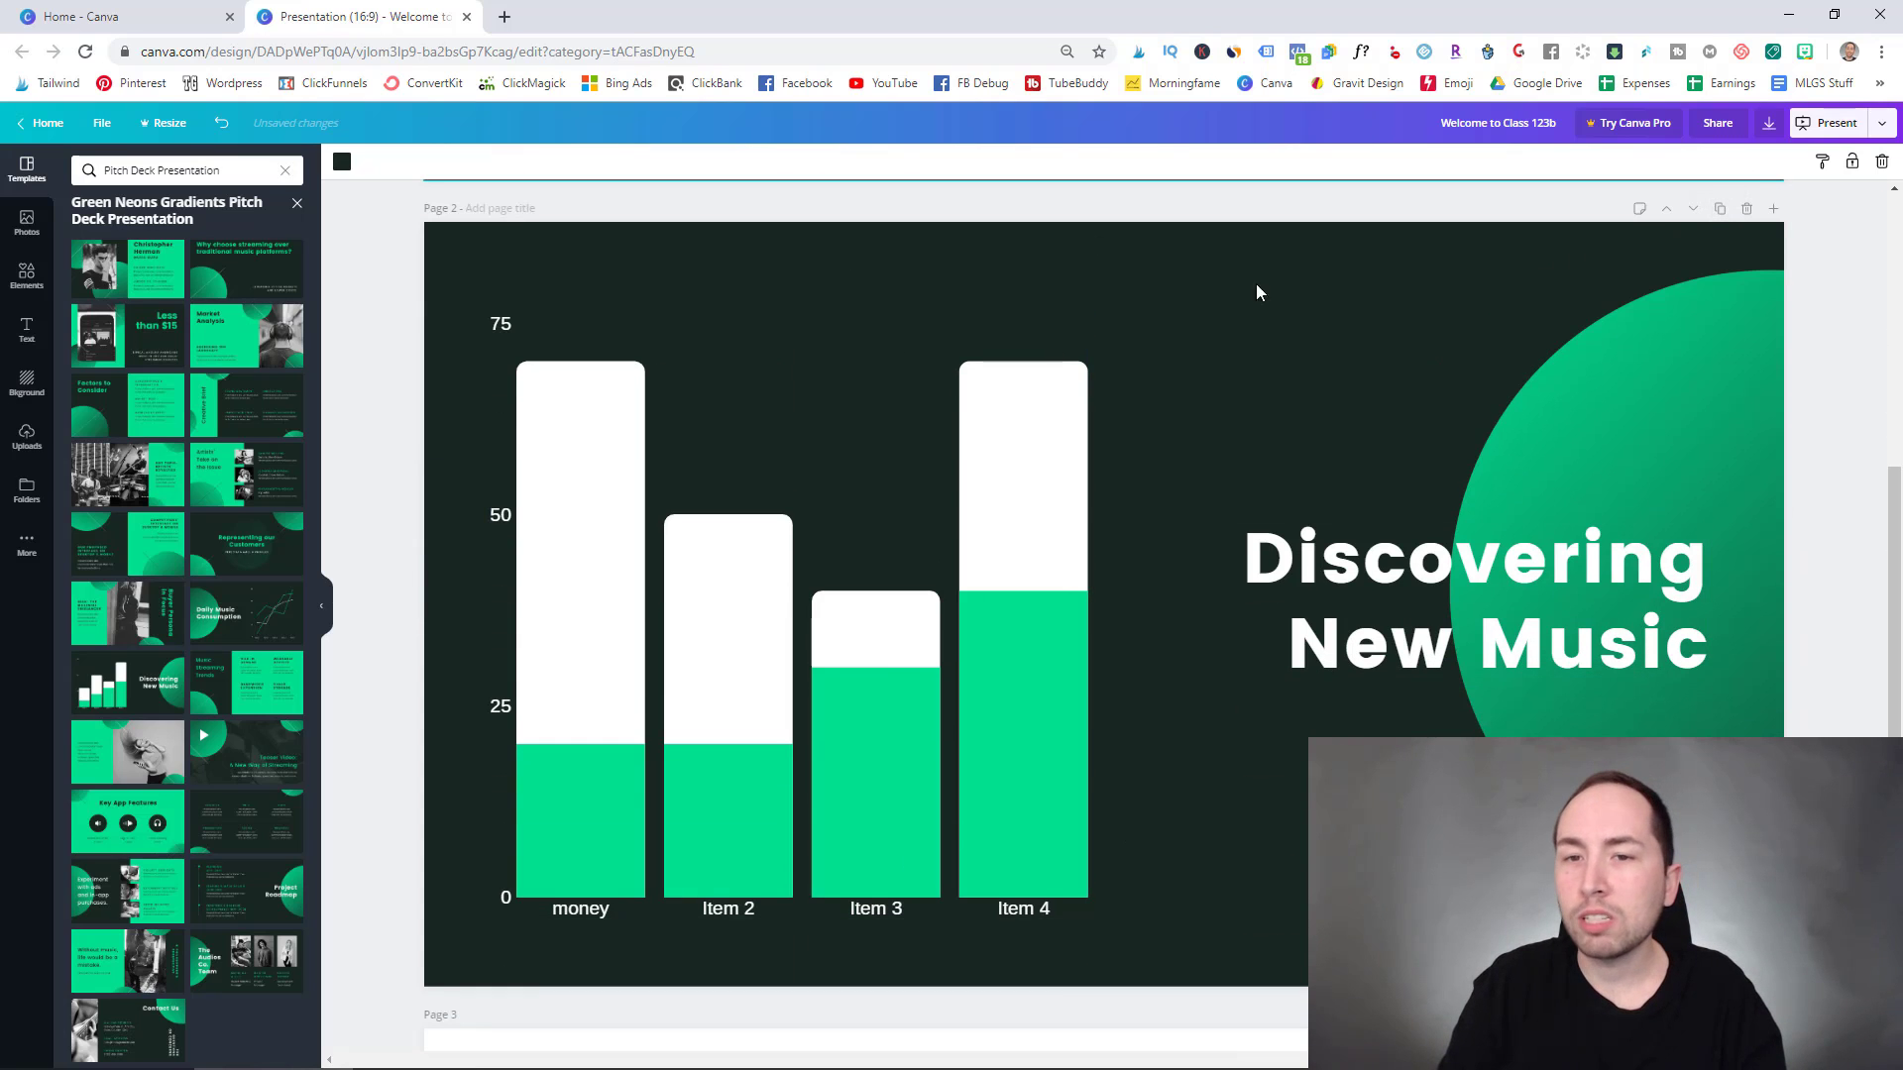
- Delete the duplicated chart slide and add a new blank page in its place
left_click(1747, 209)
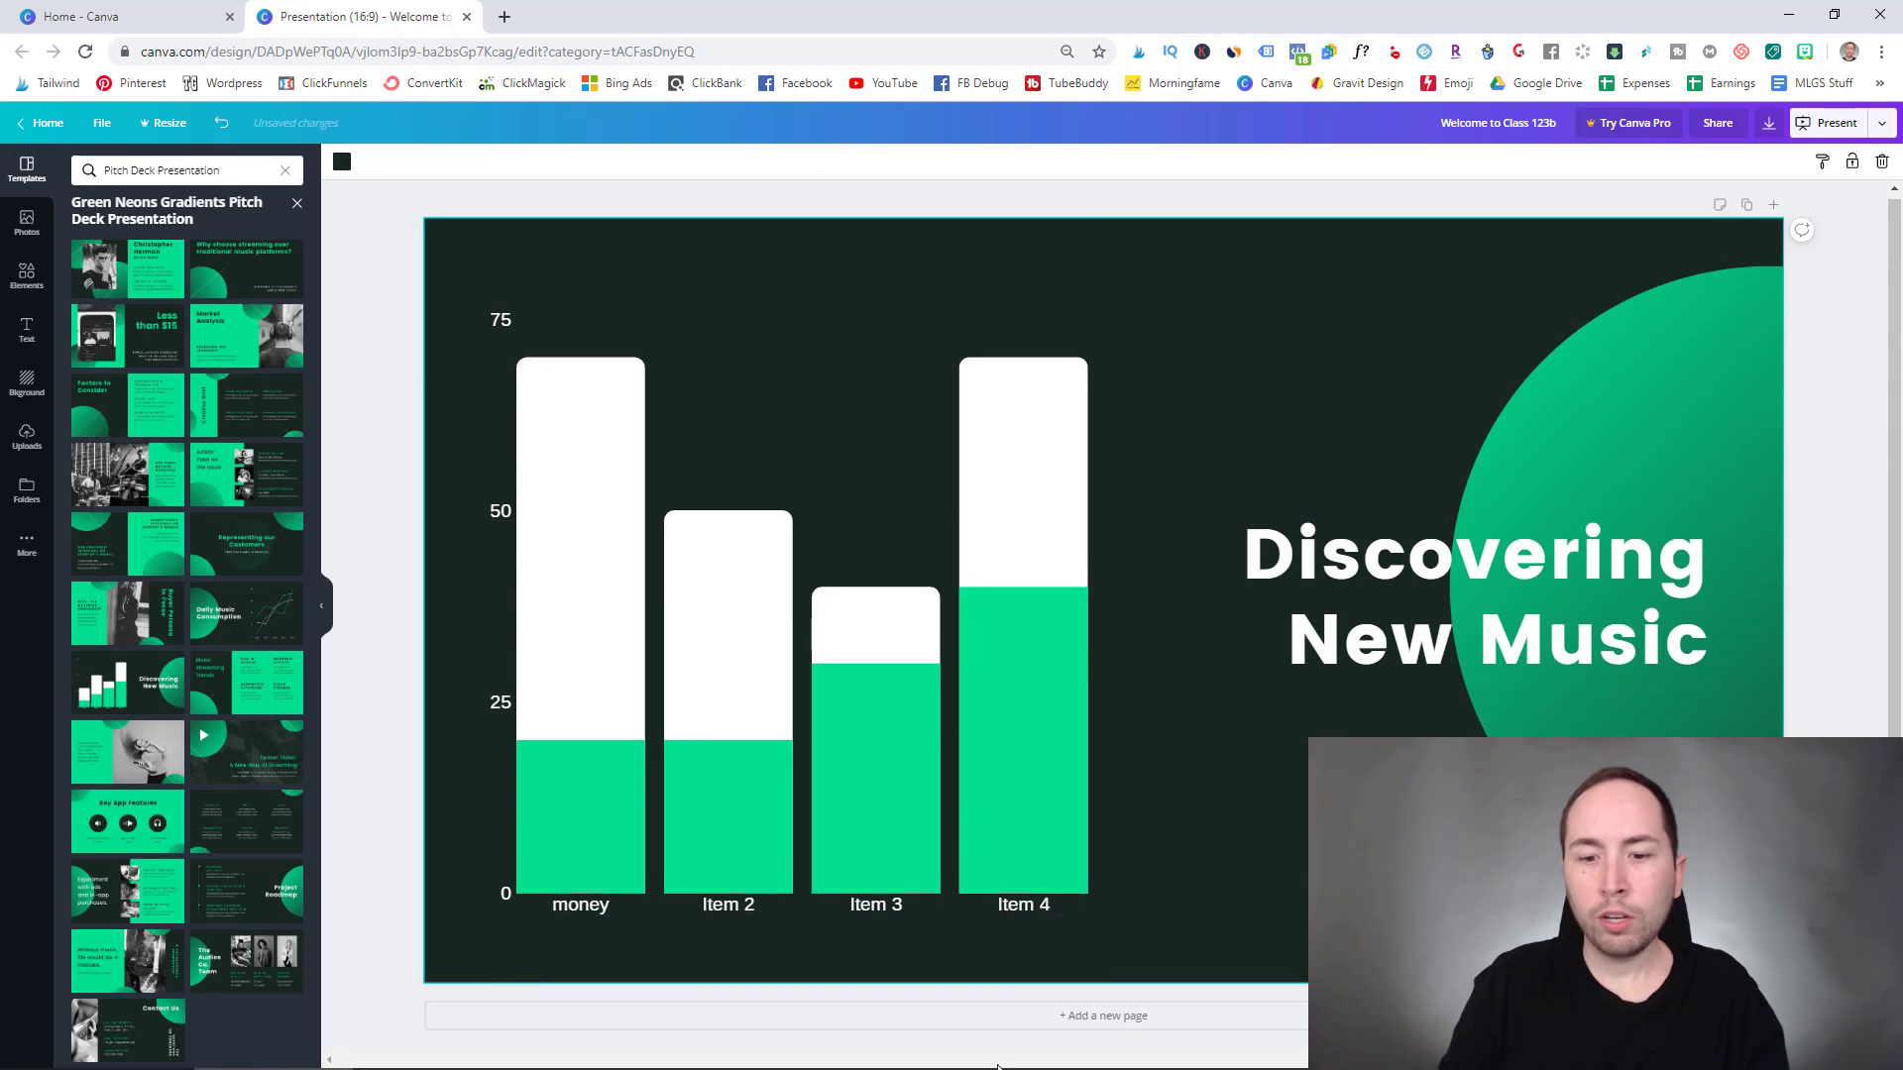
left_click(1088, 1016)
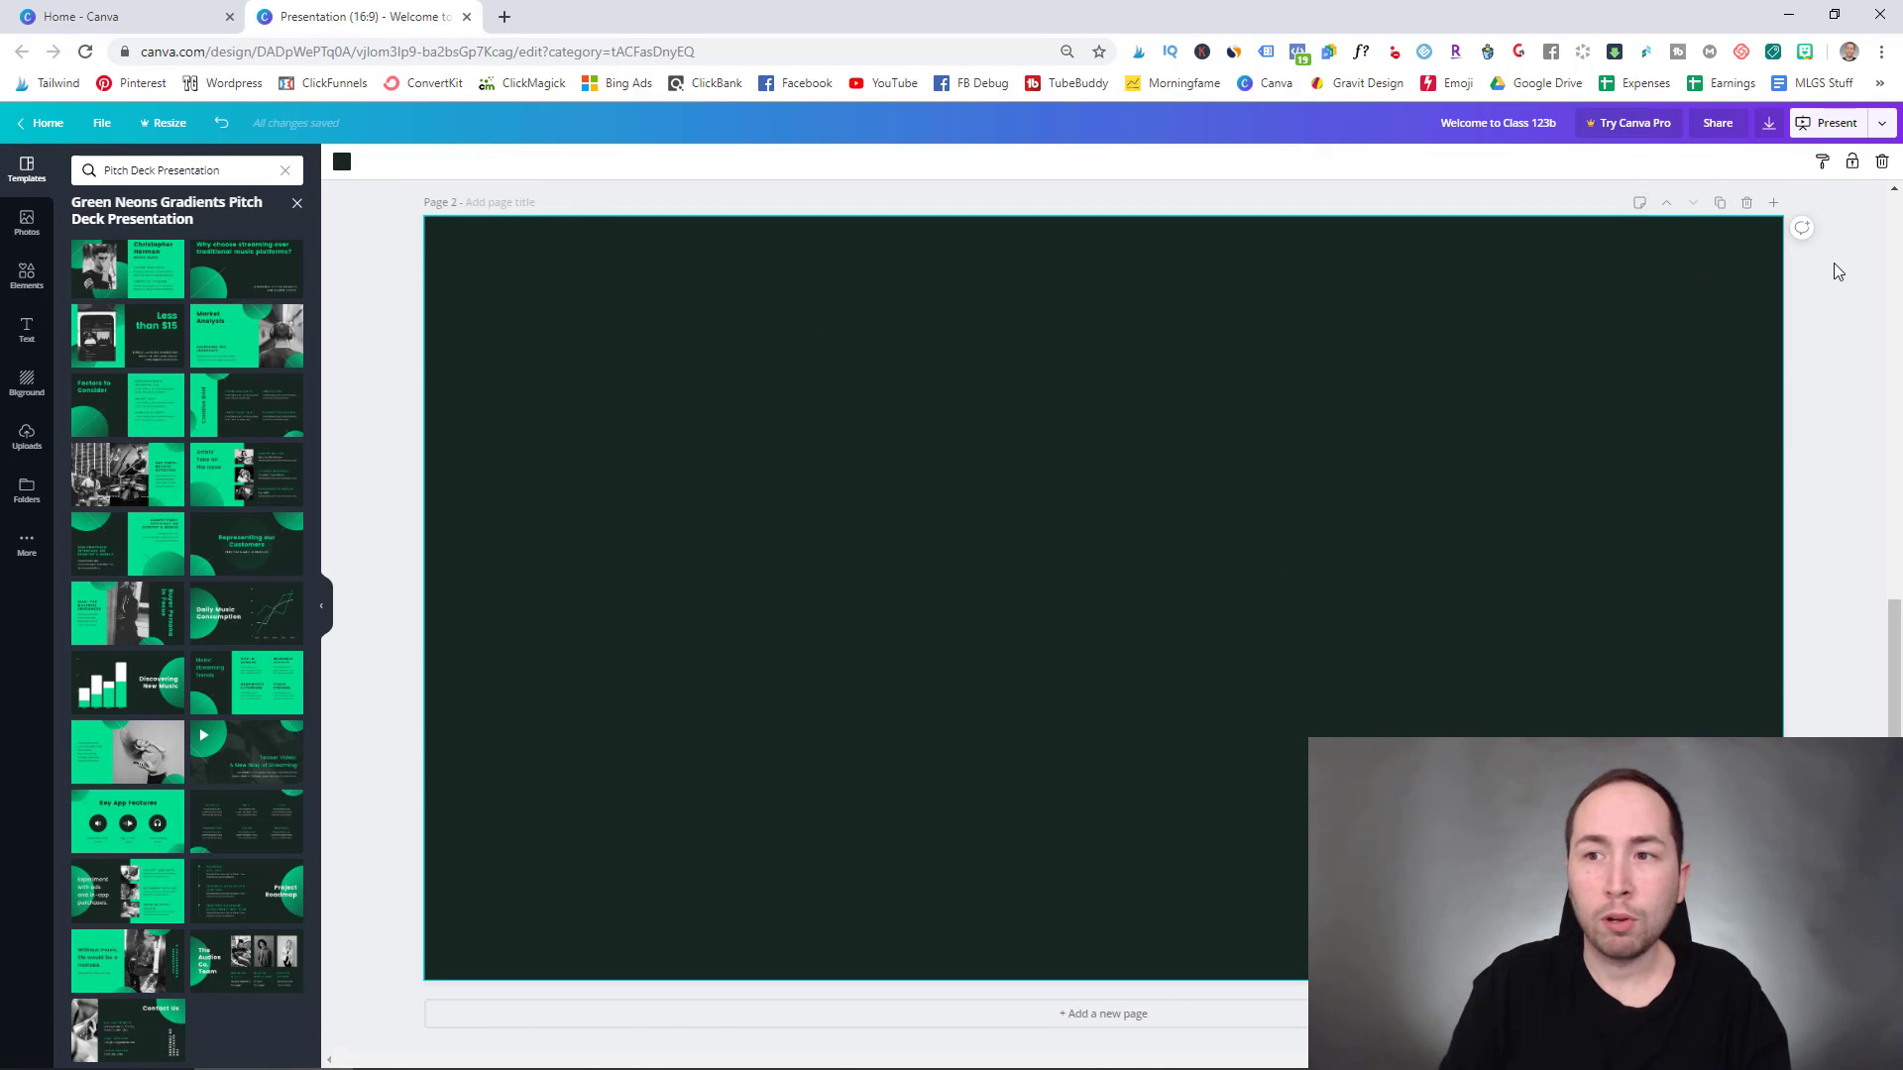
scroll(1834, 261, "up", 8)
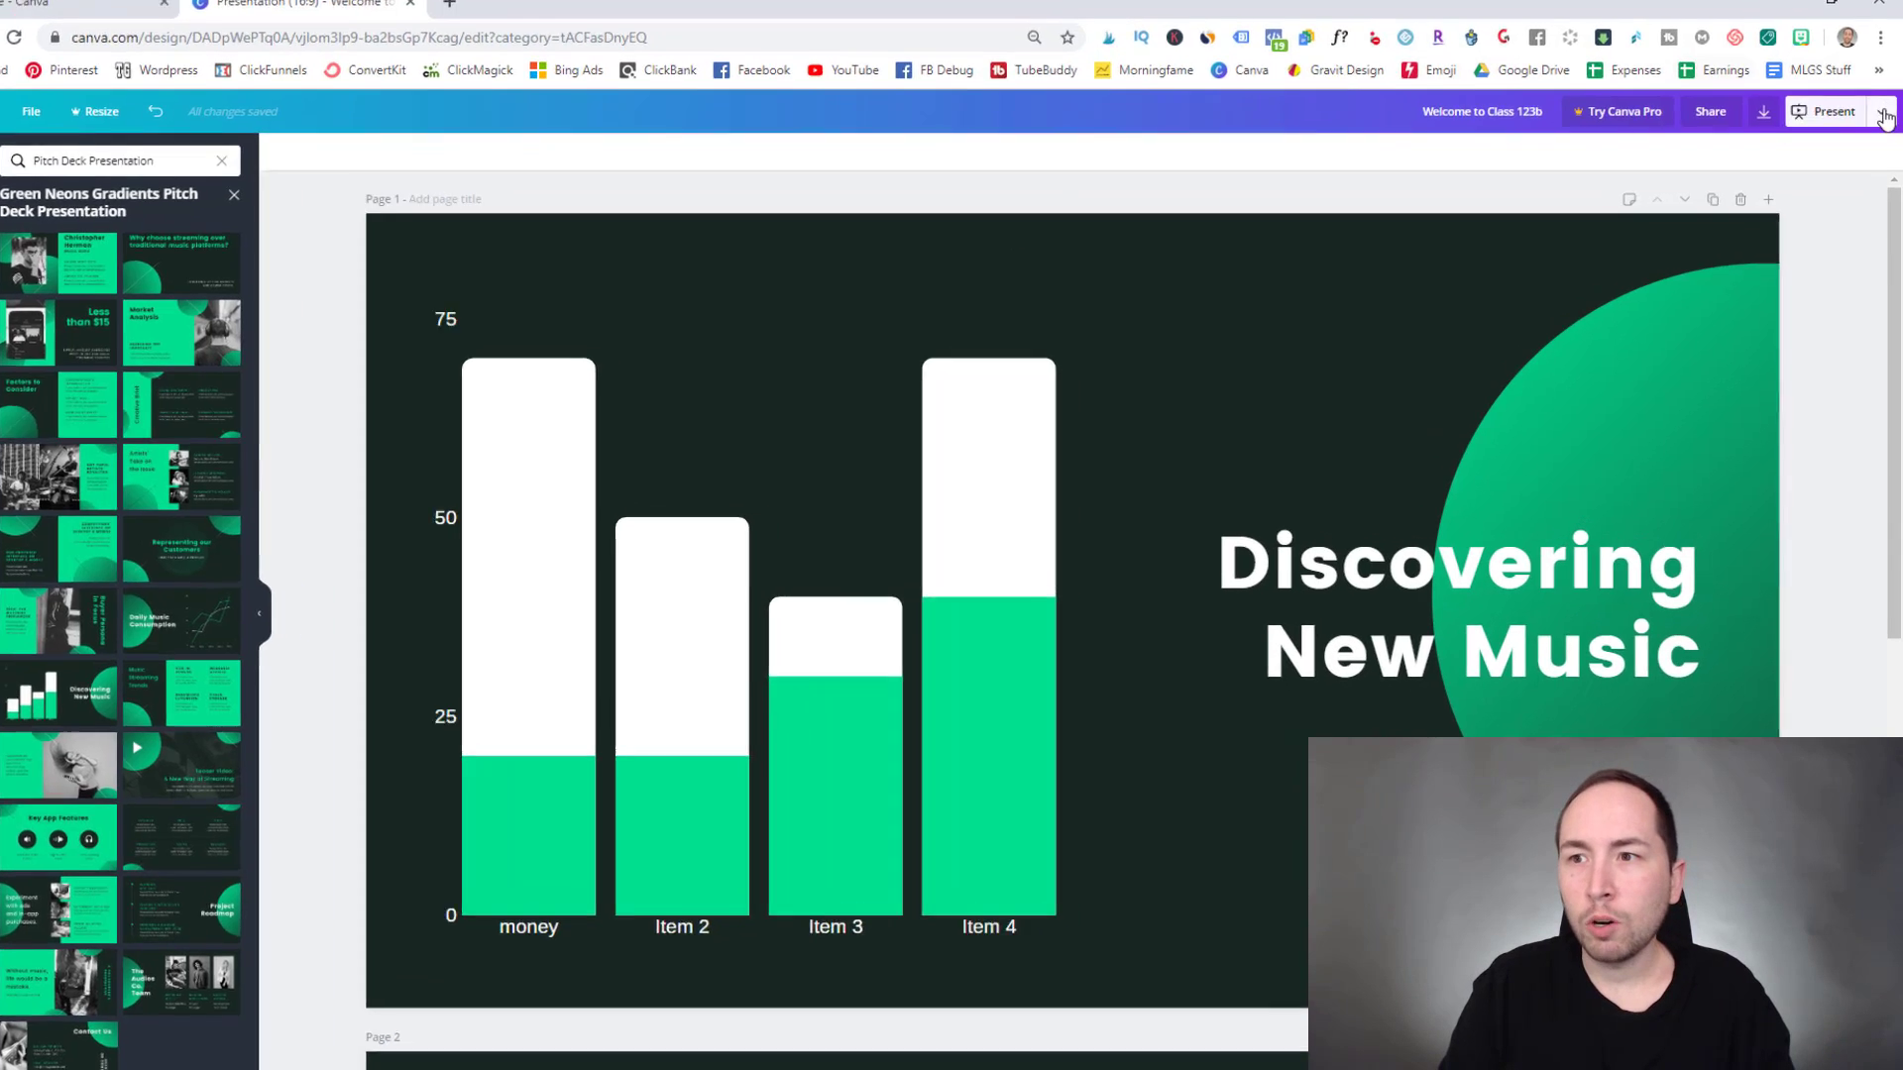
- Preview the Microsoft PowerPoint export options from the Present dropdown, then close them
left_click(1881, 123)
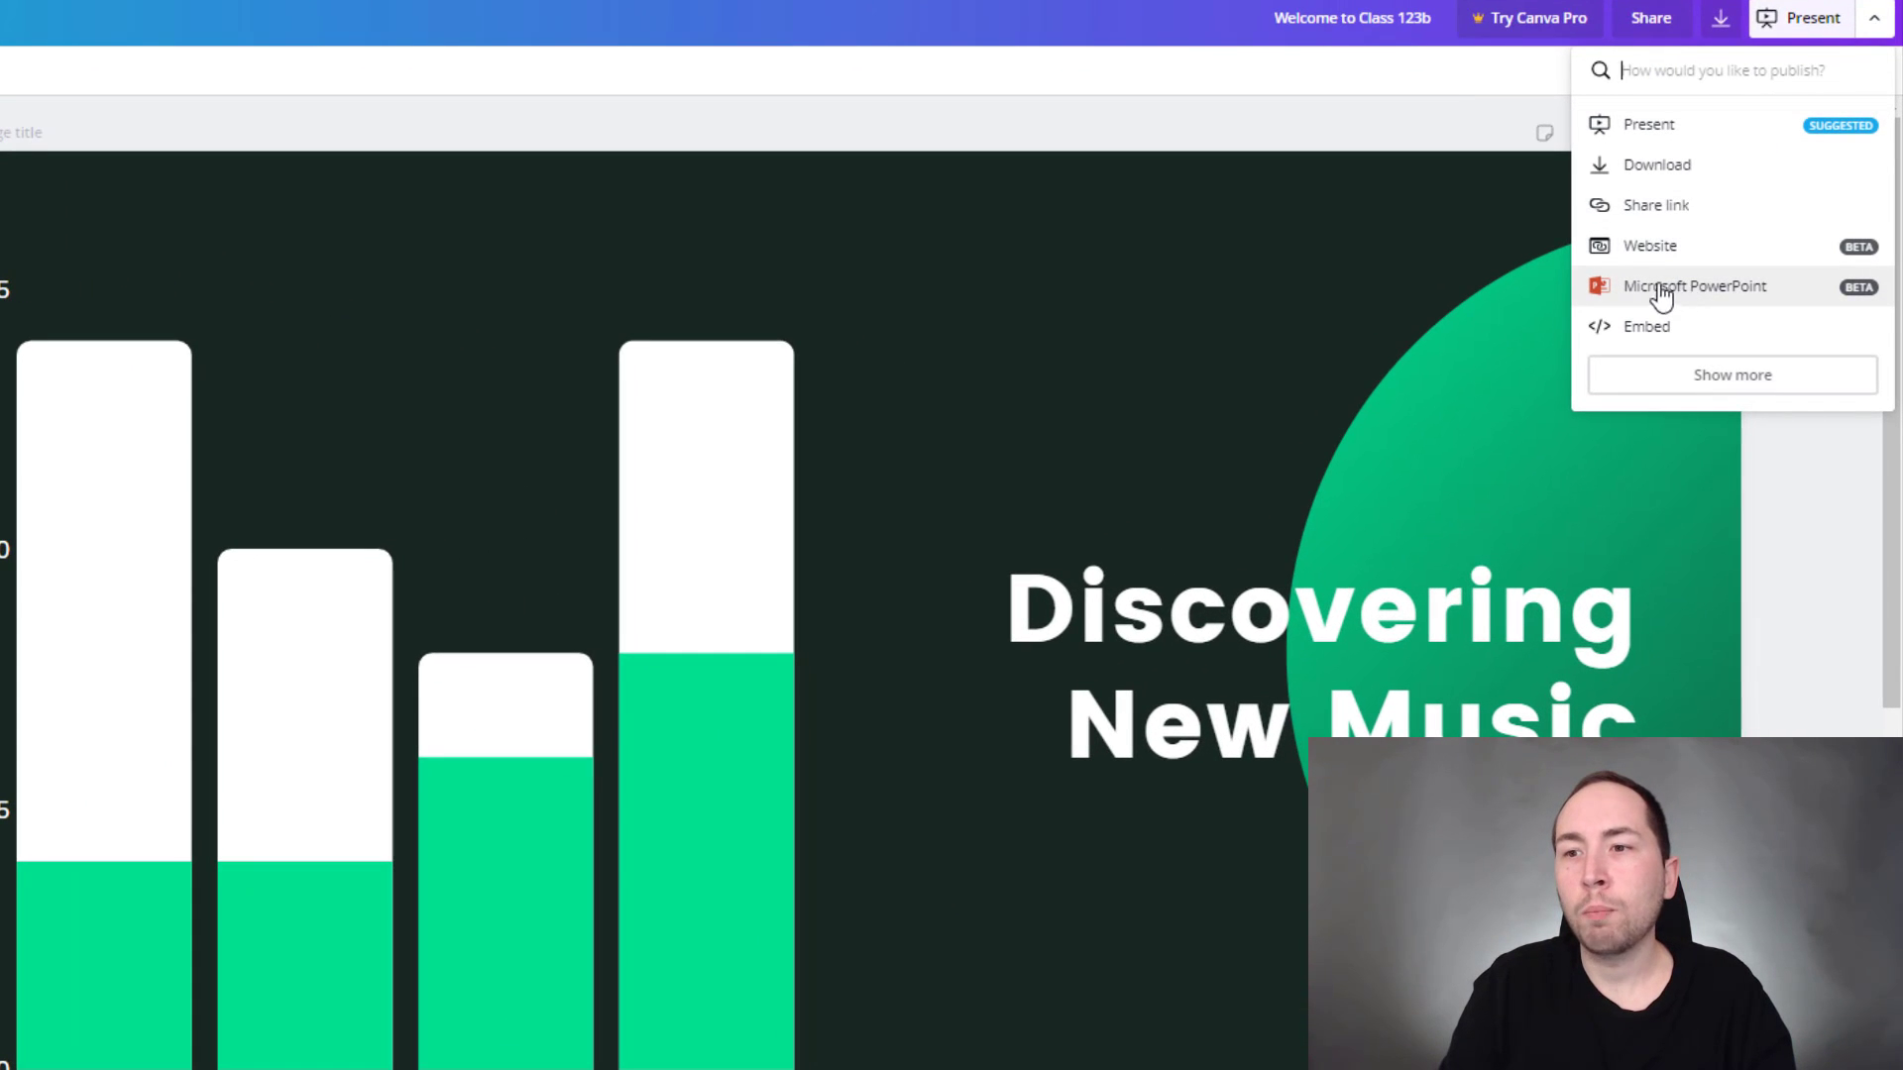
left_click(1715, 295)
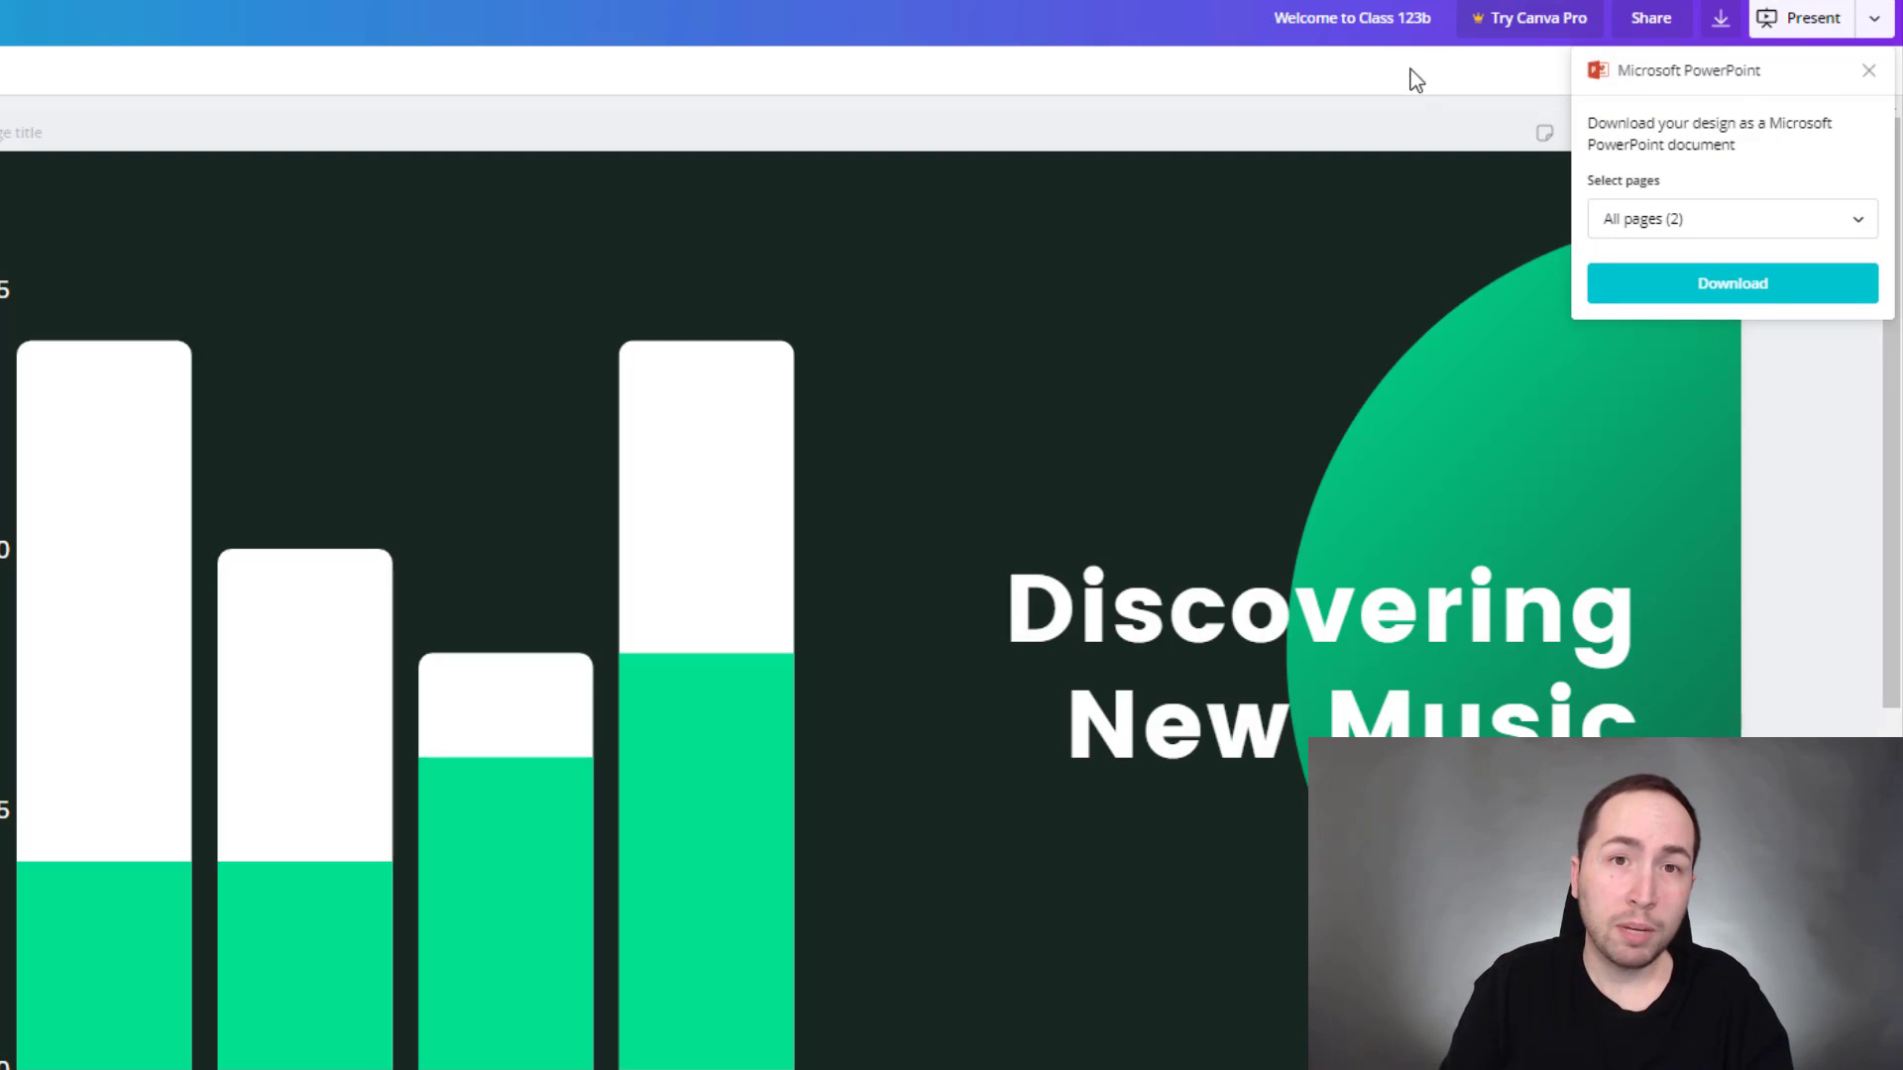
left_click(1869, 71)
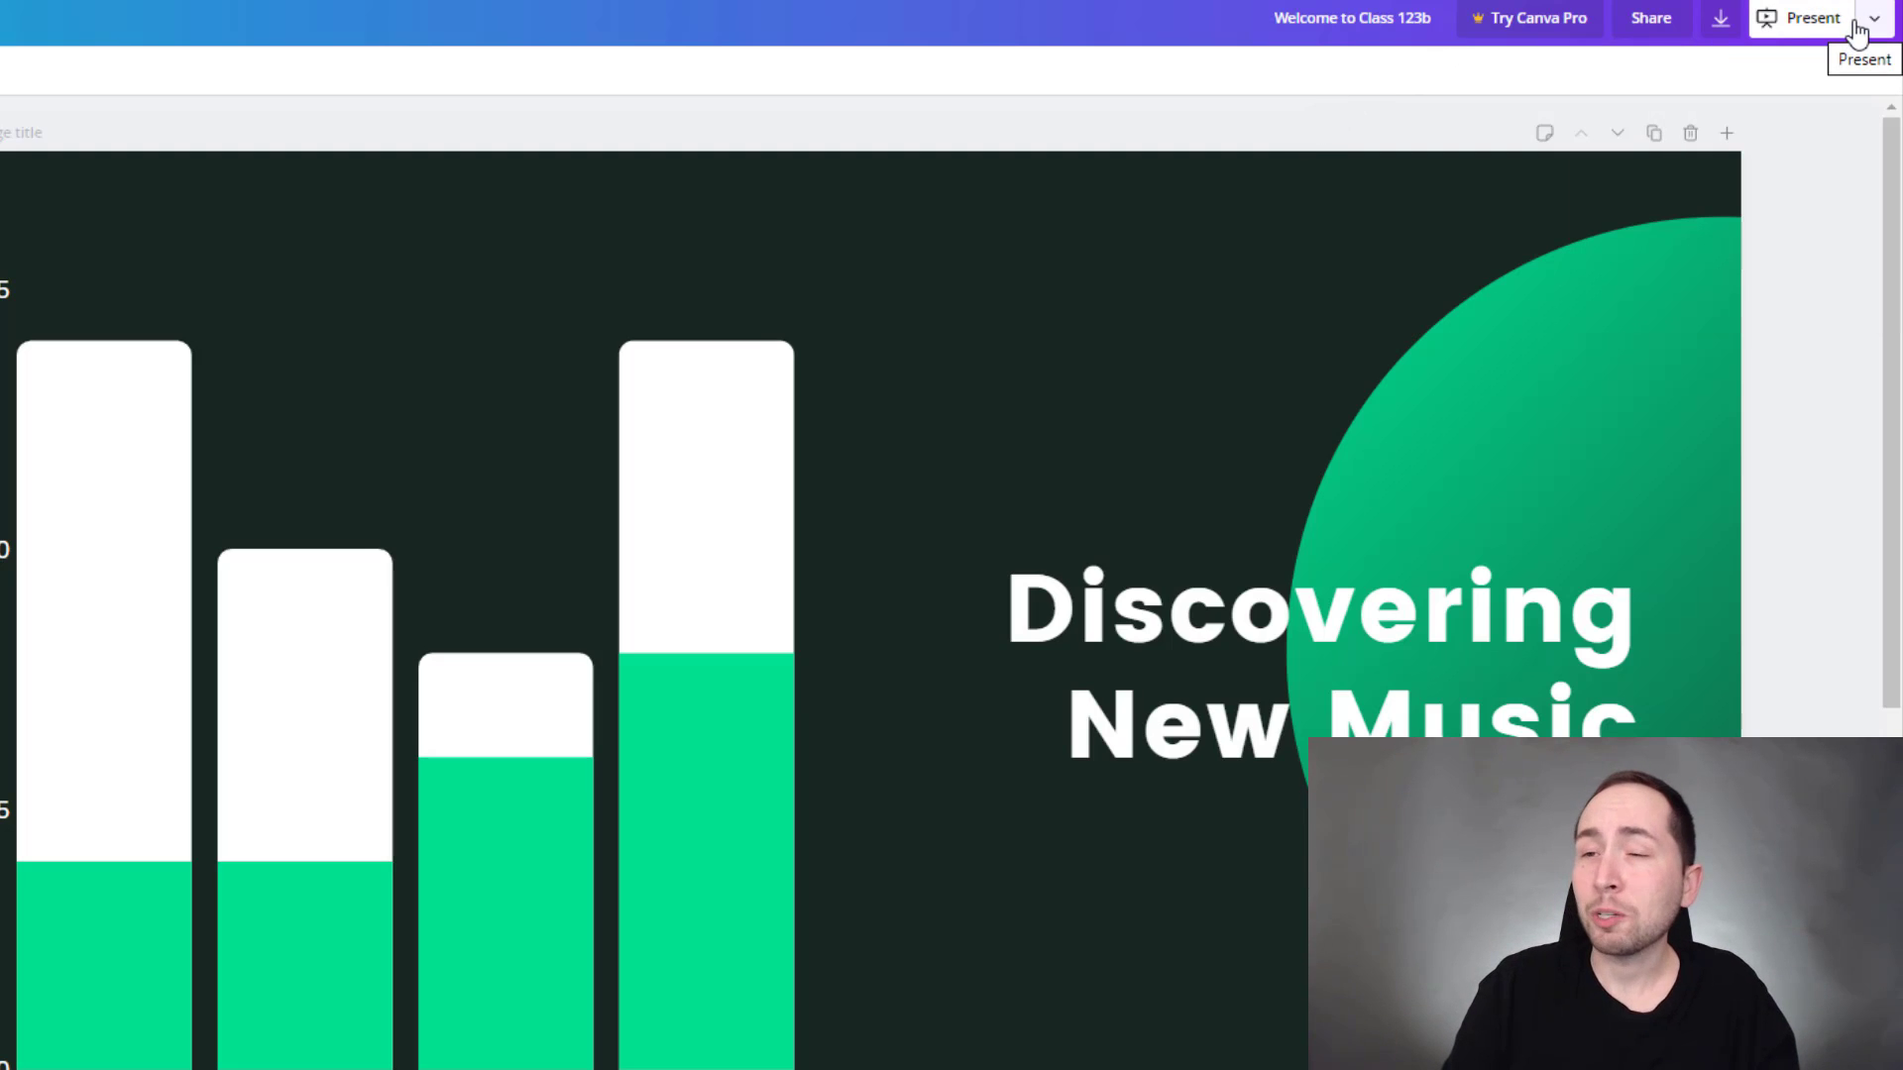
- Check the download file types, keeping PDF Standard, then choose Present
left_click(1888, 21)
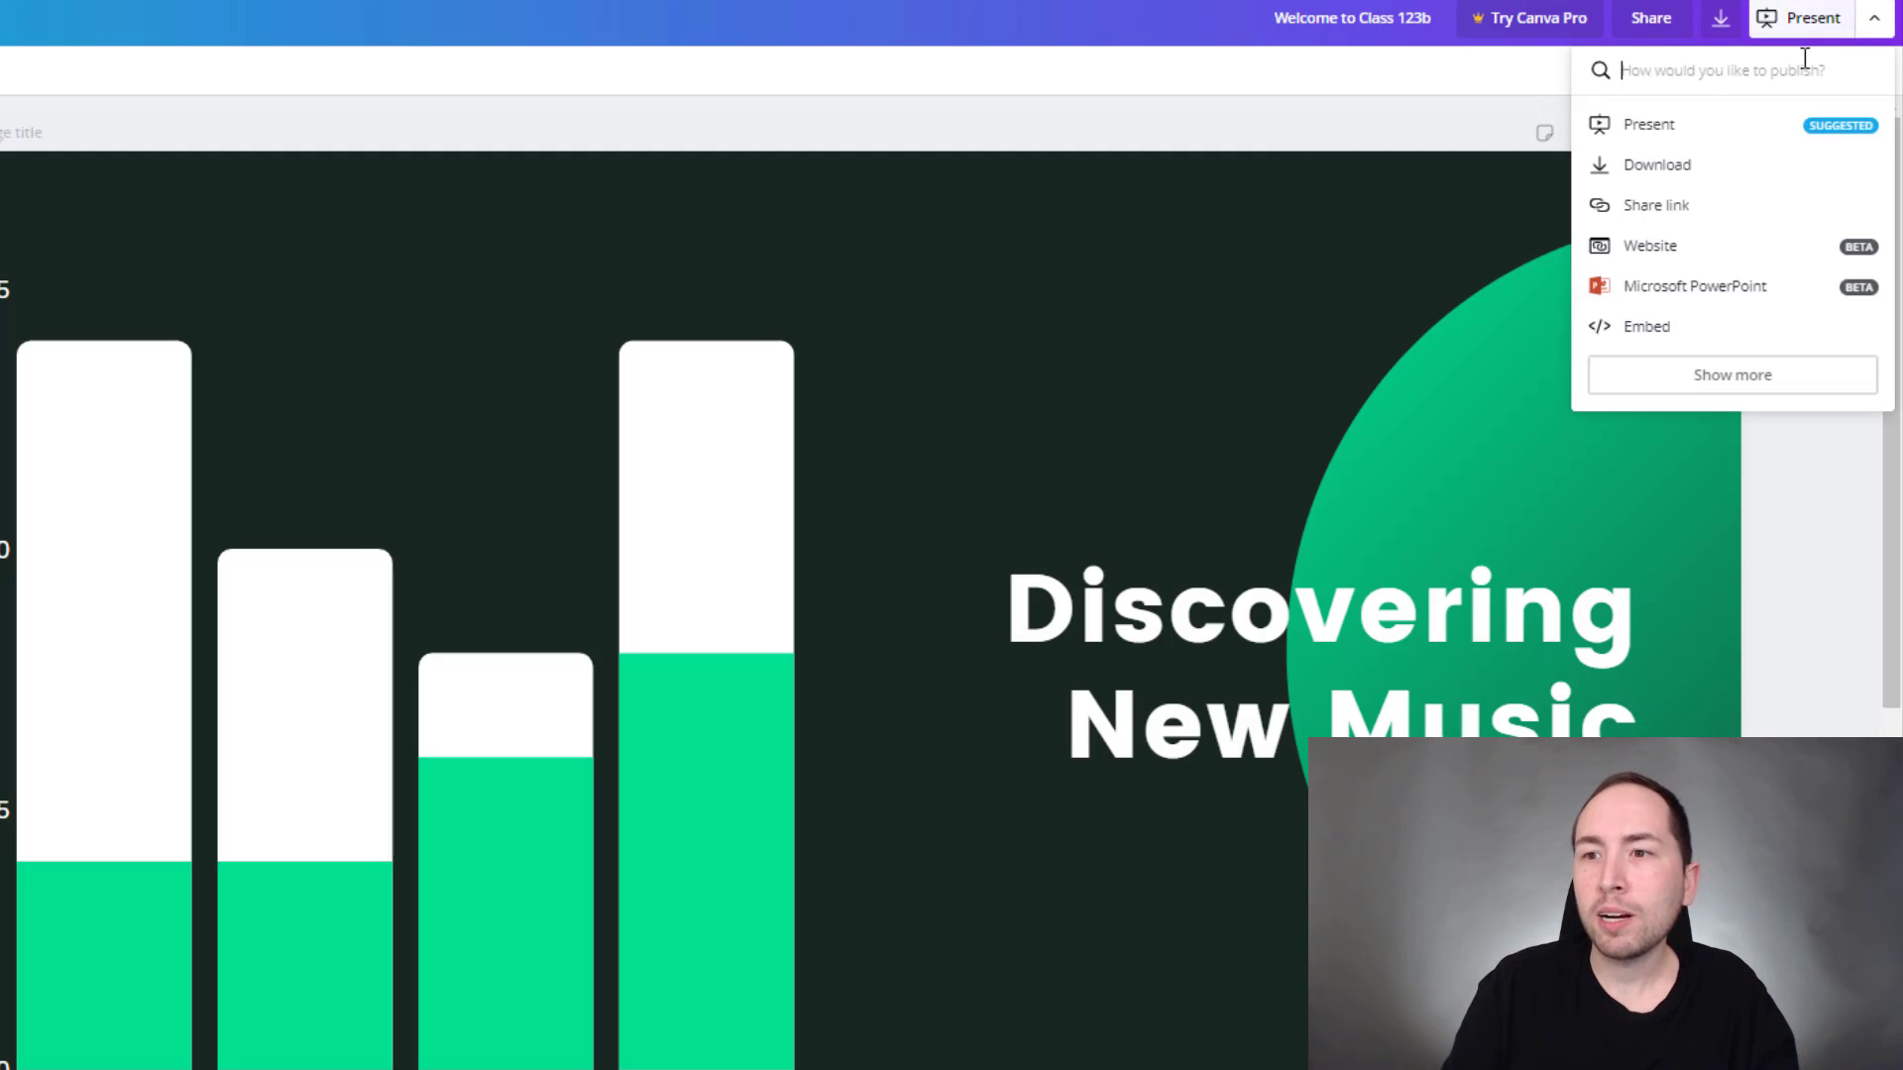
left_click(1652, 161)
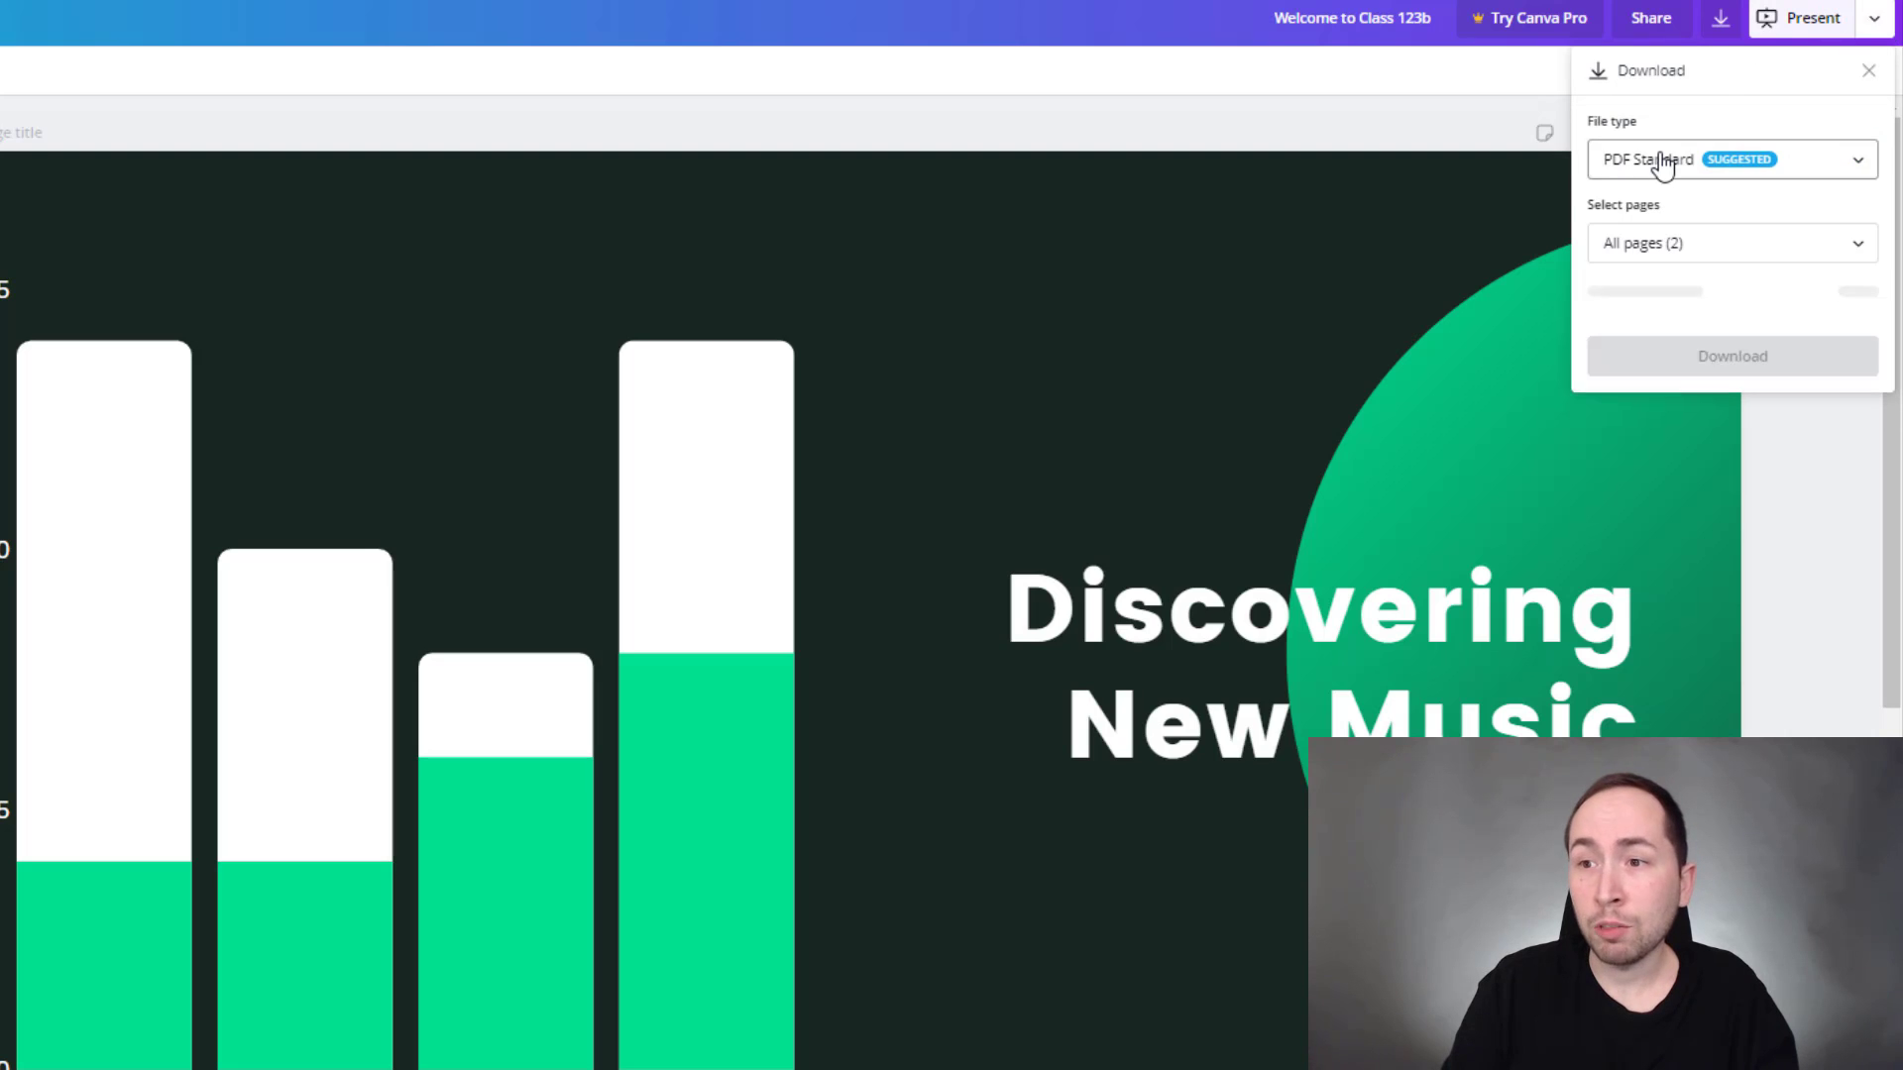
left_click(1802, 148)
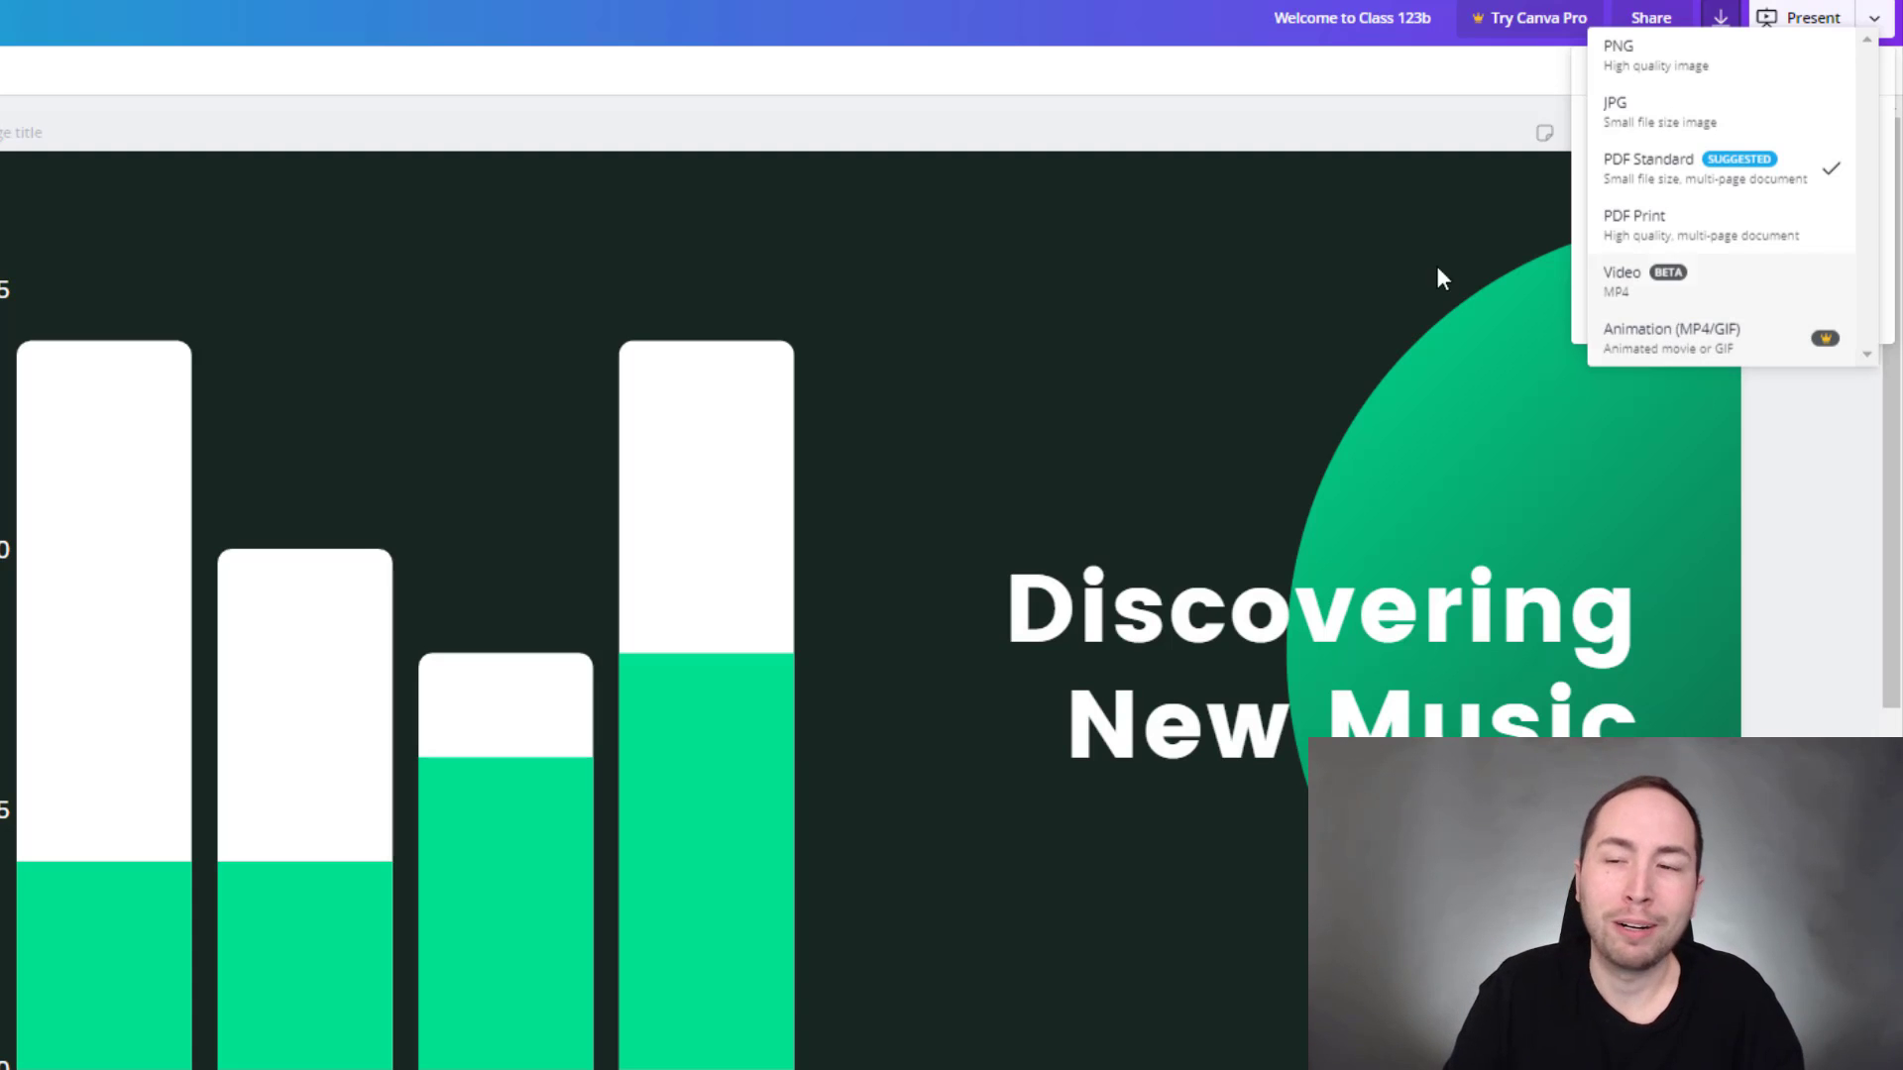
left_click(1876, 25)
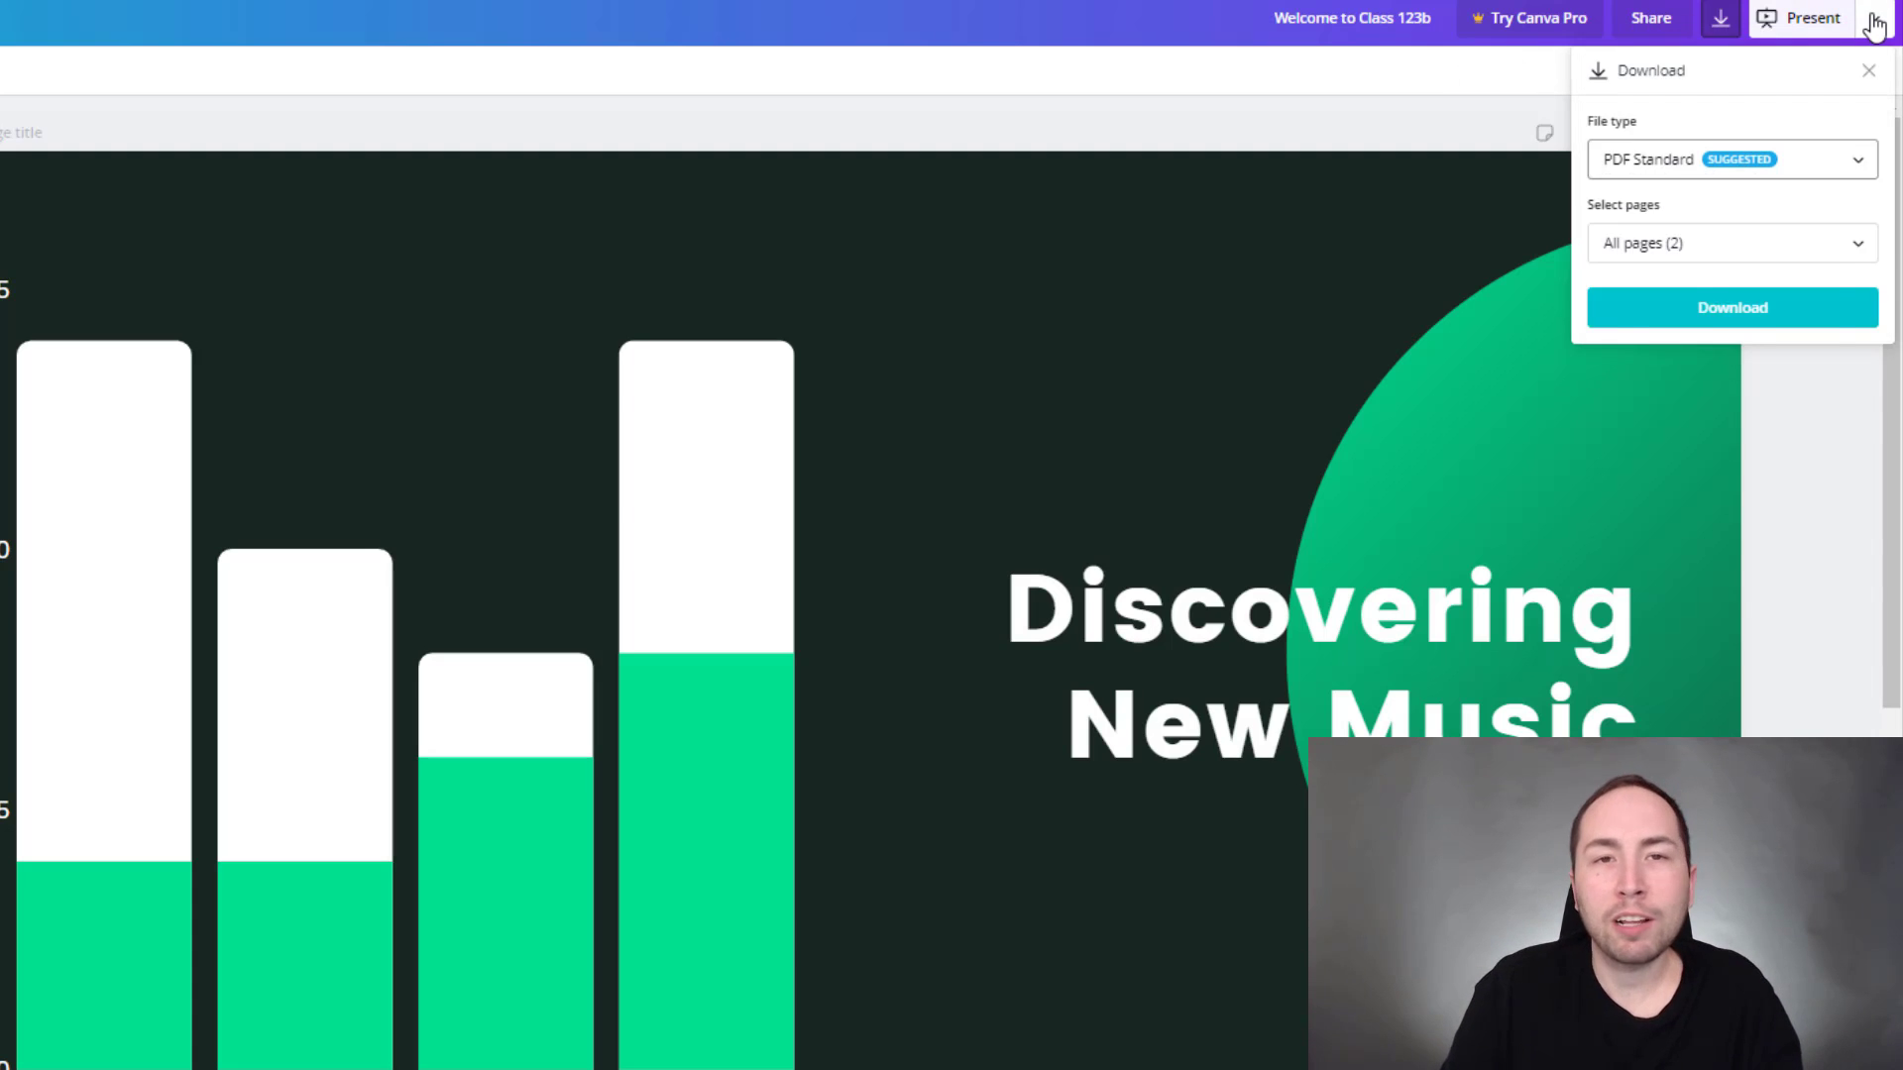
left_click(1877, 25)
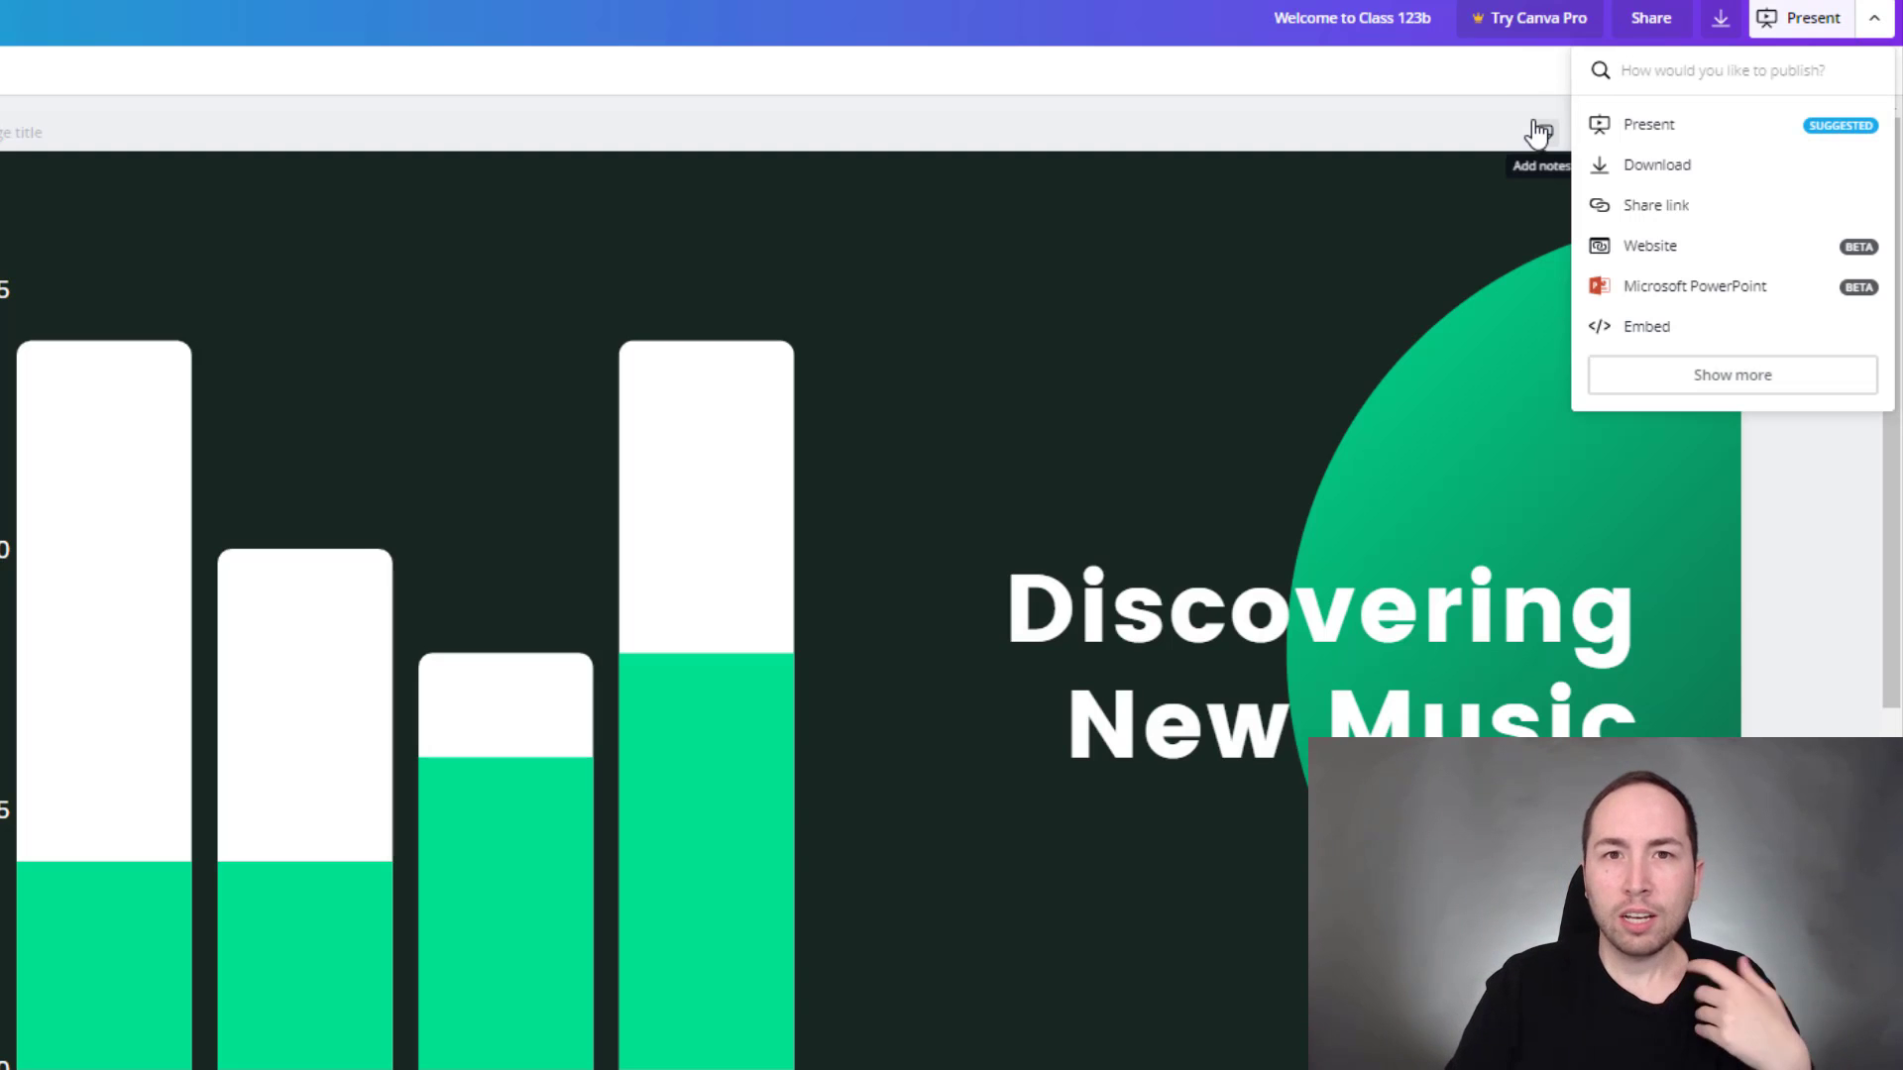
left_click(1685, 142)
- Start the full-screen slideshow and advance past the chart slide to the blank one
left_click(1730, 582)
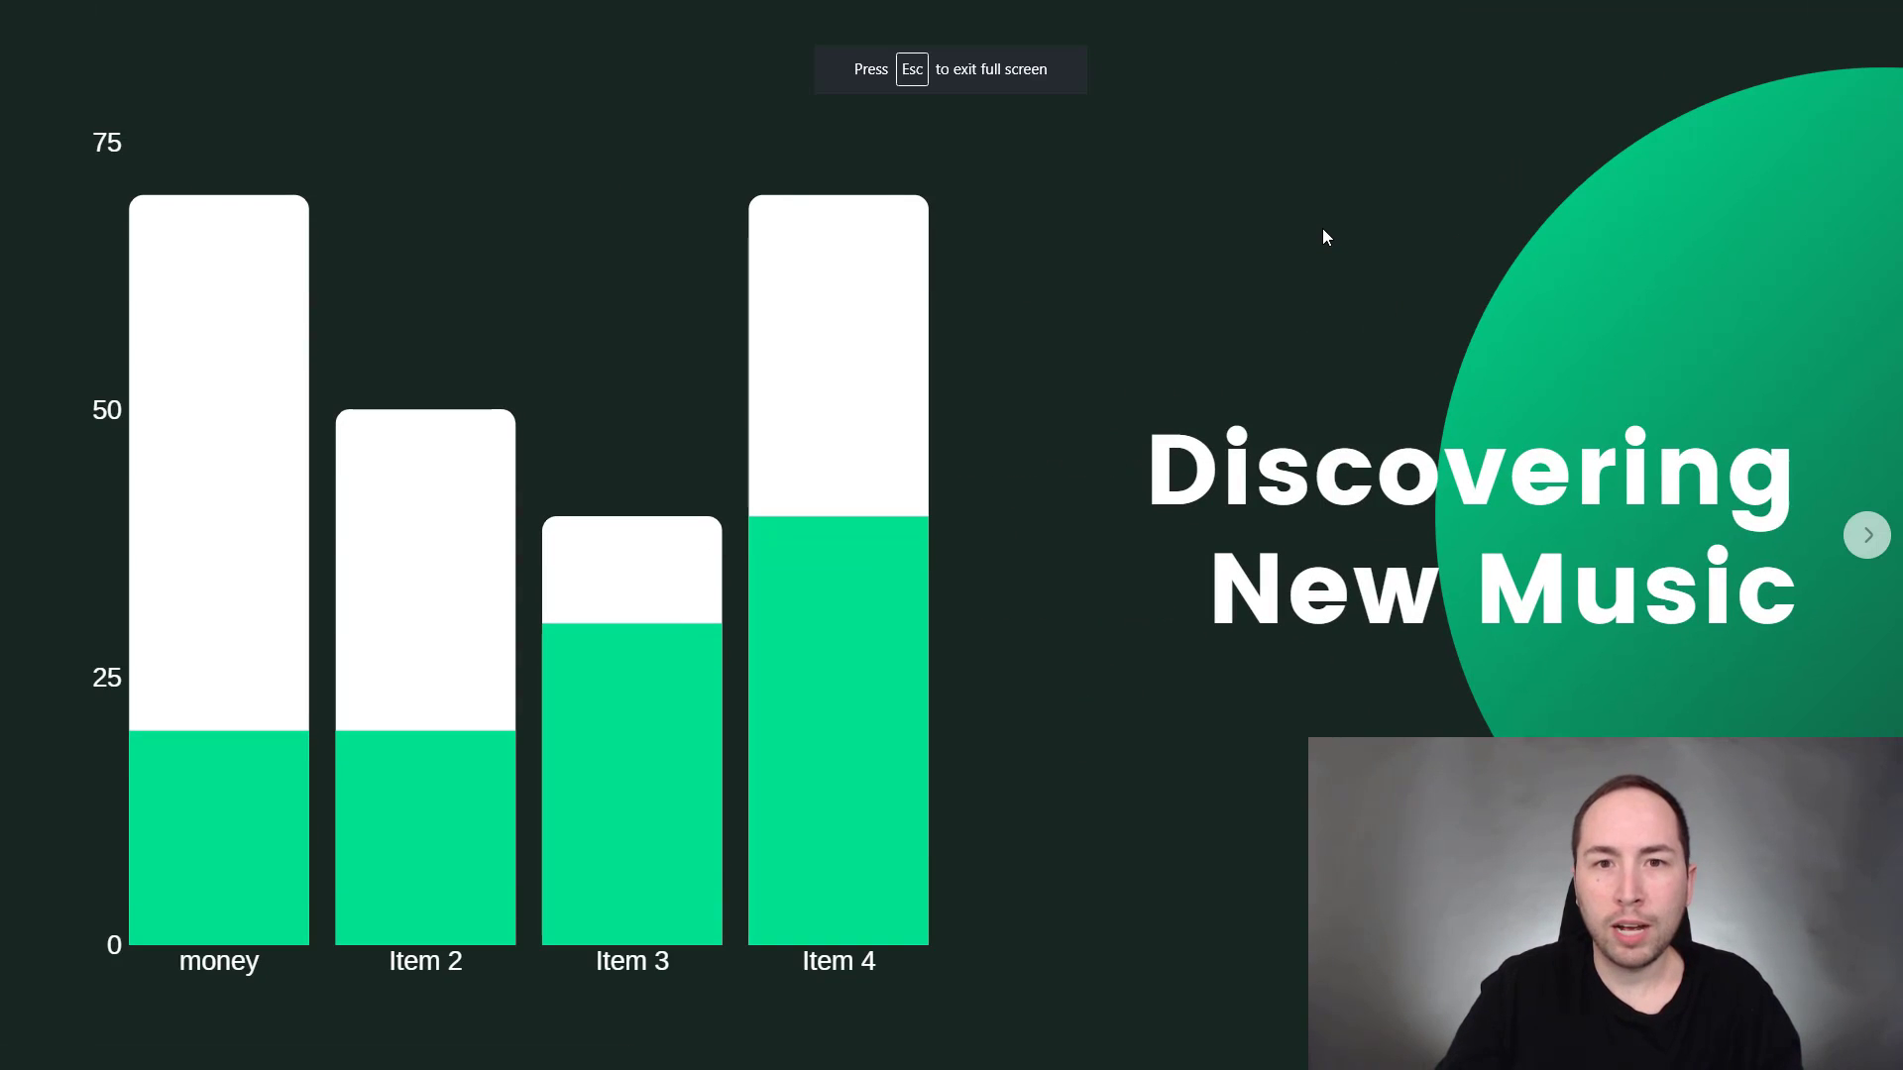
key("Right")
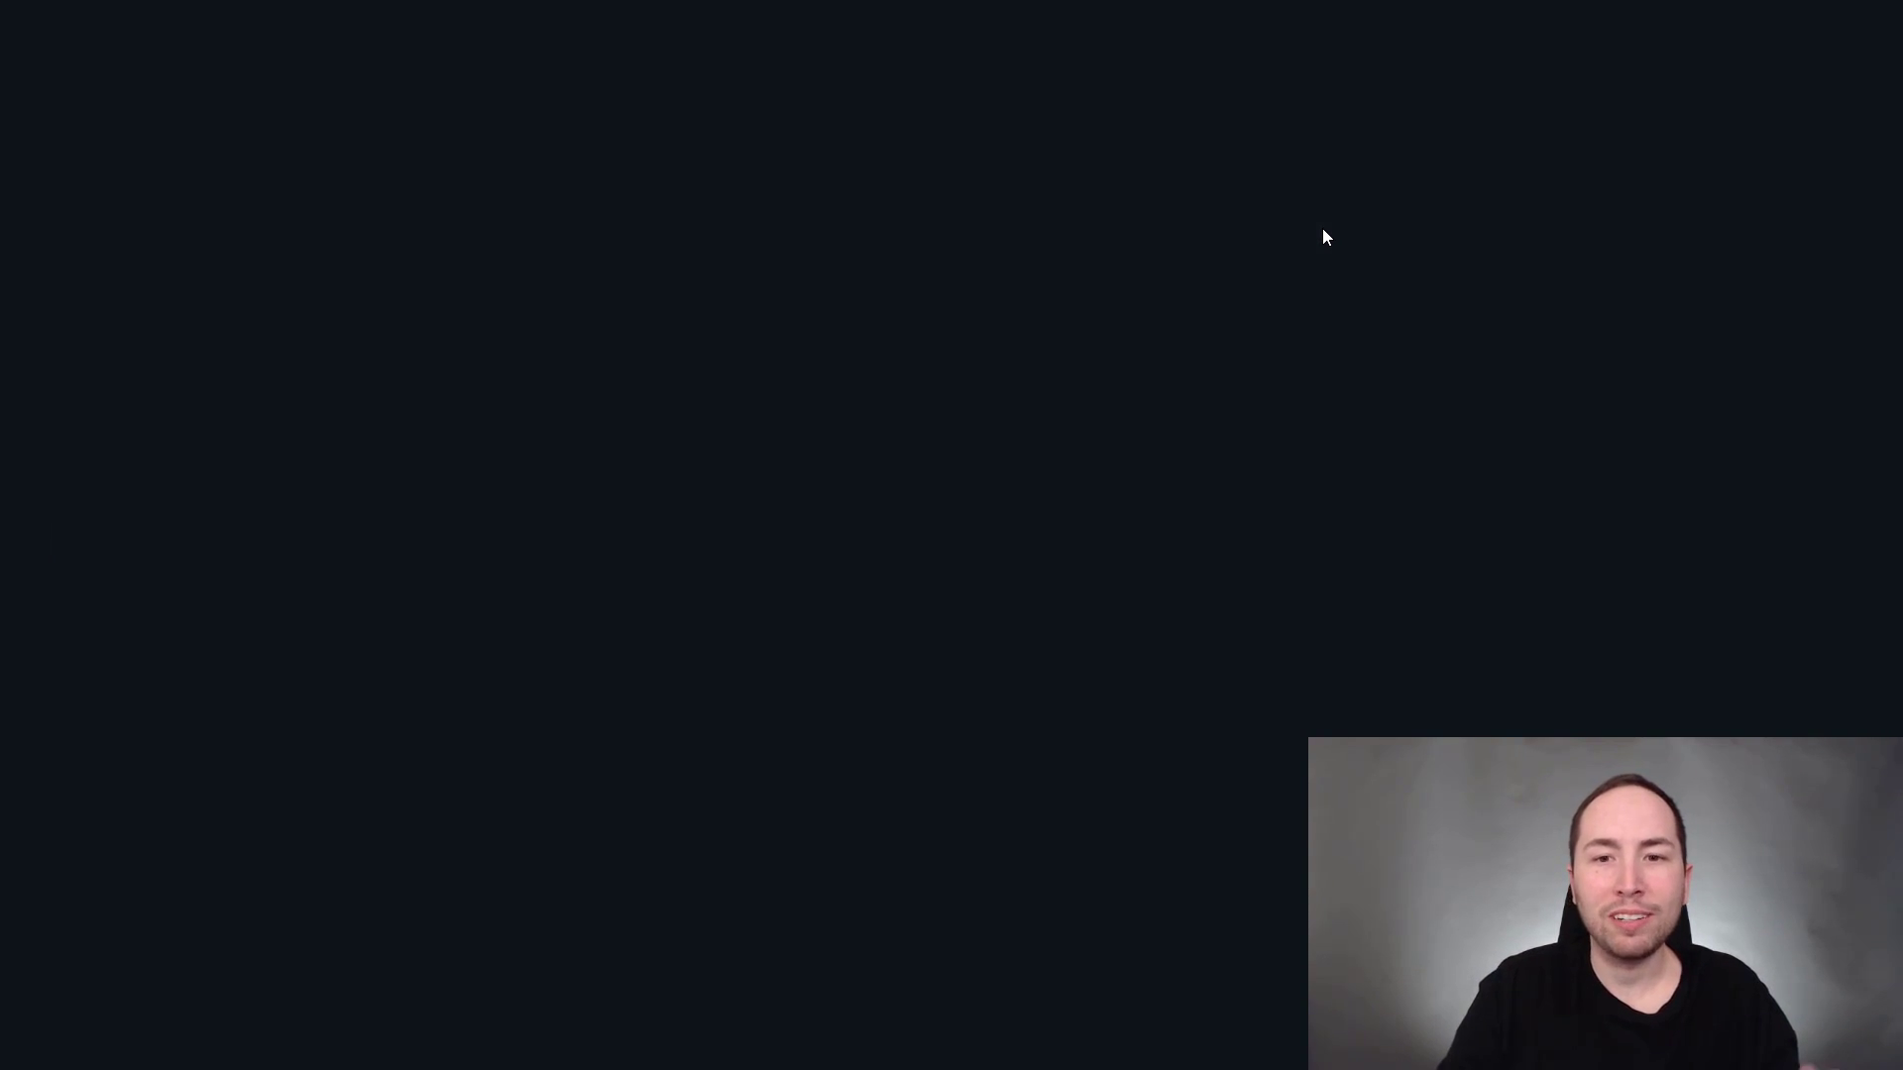
- Exit the slideshow, clear the Pitch Deck search and apply the 8th Grade Math template to page 1
key("Escape")
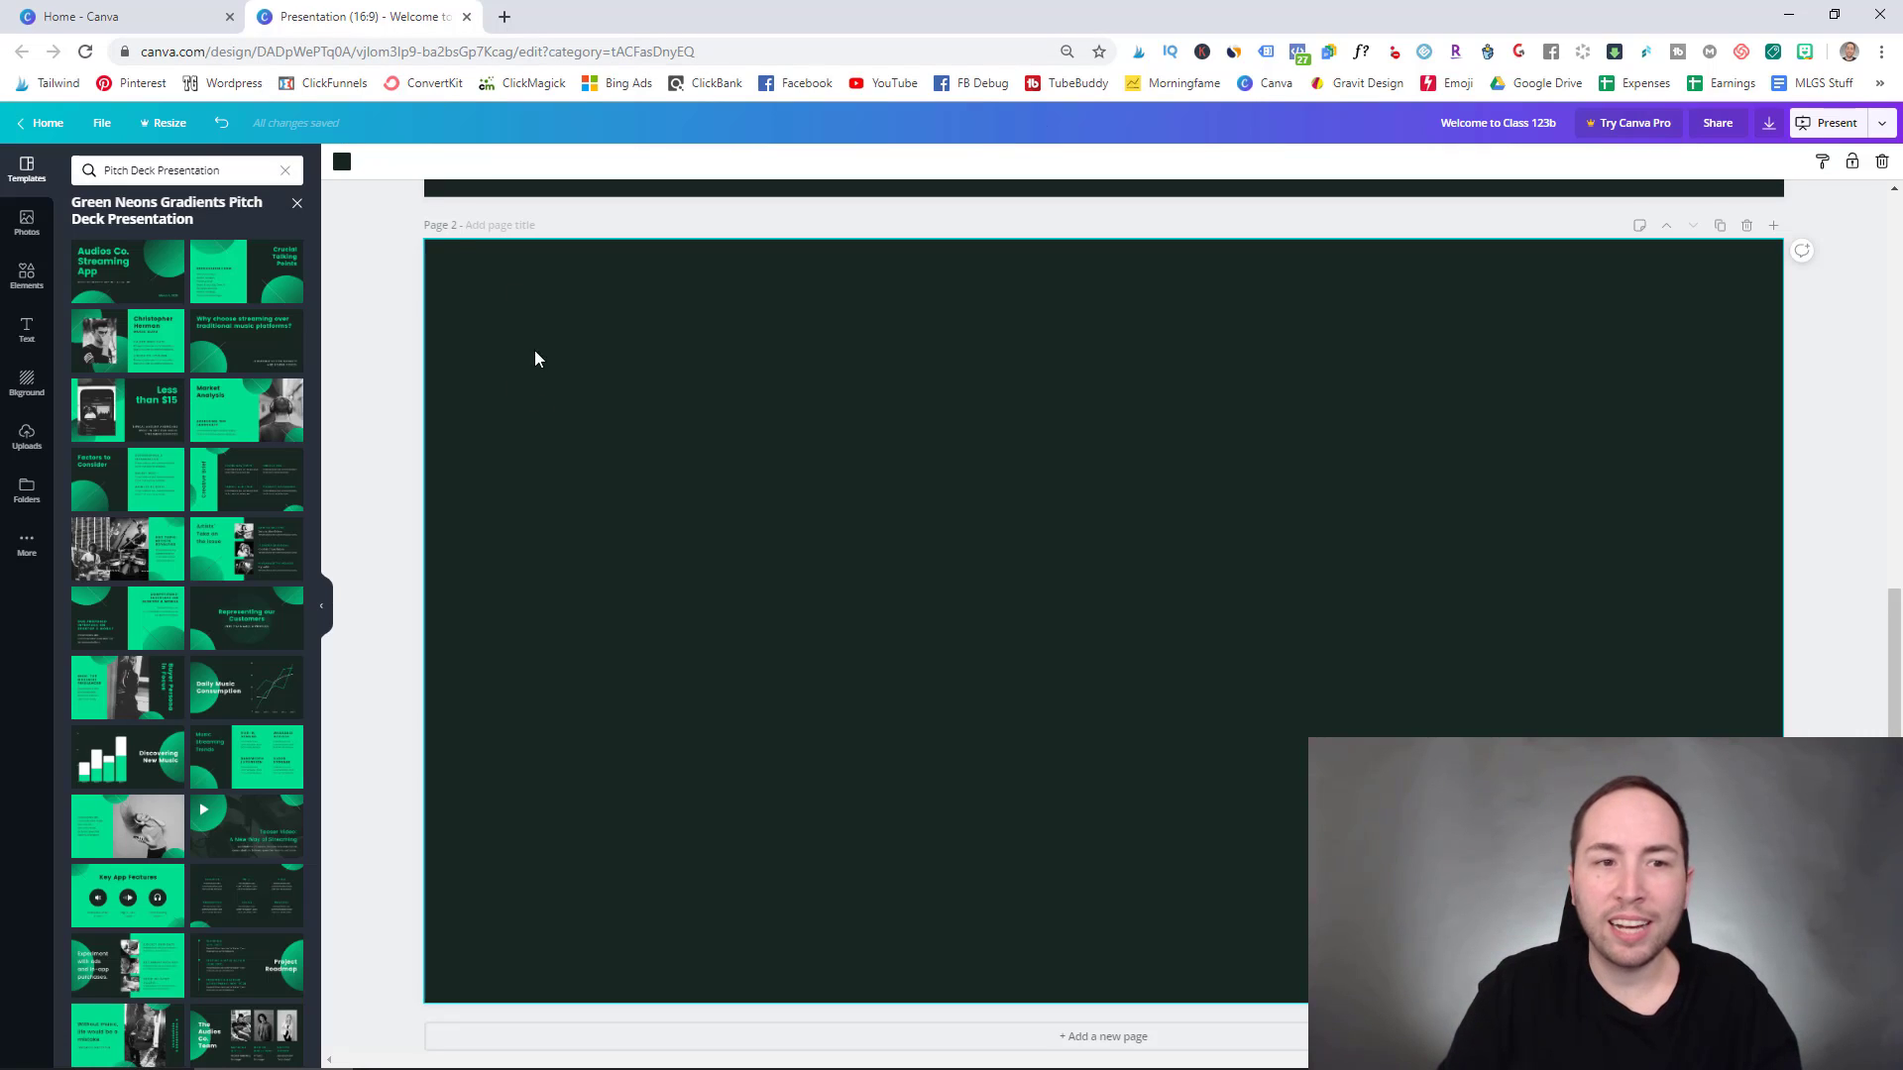
scroll(426, 284, "up", 8)
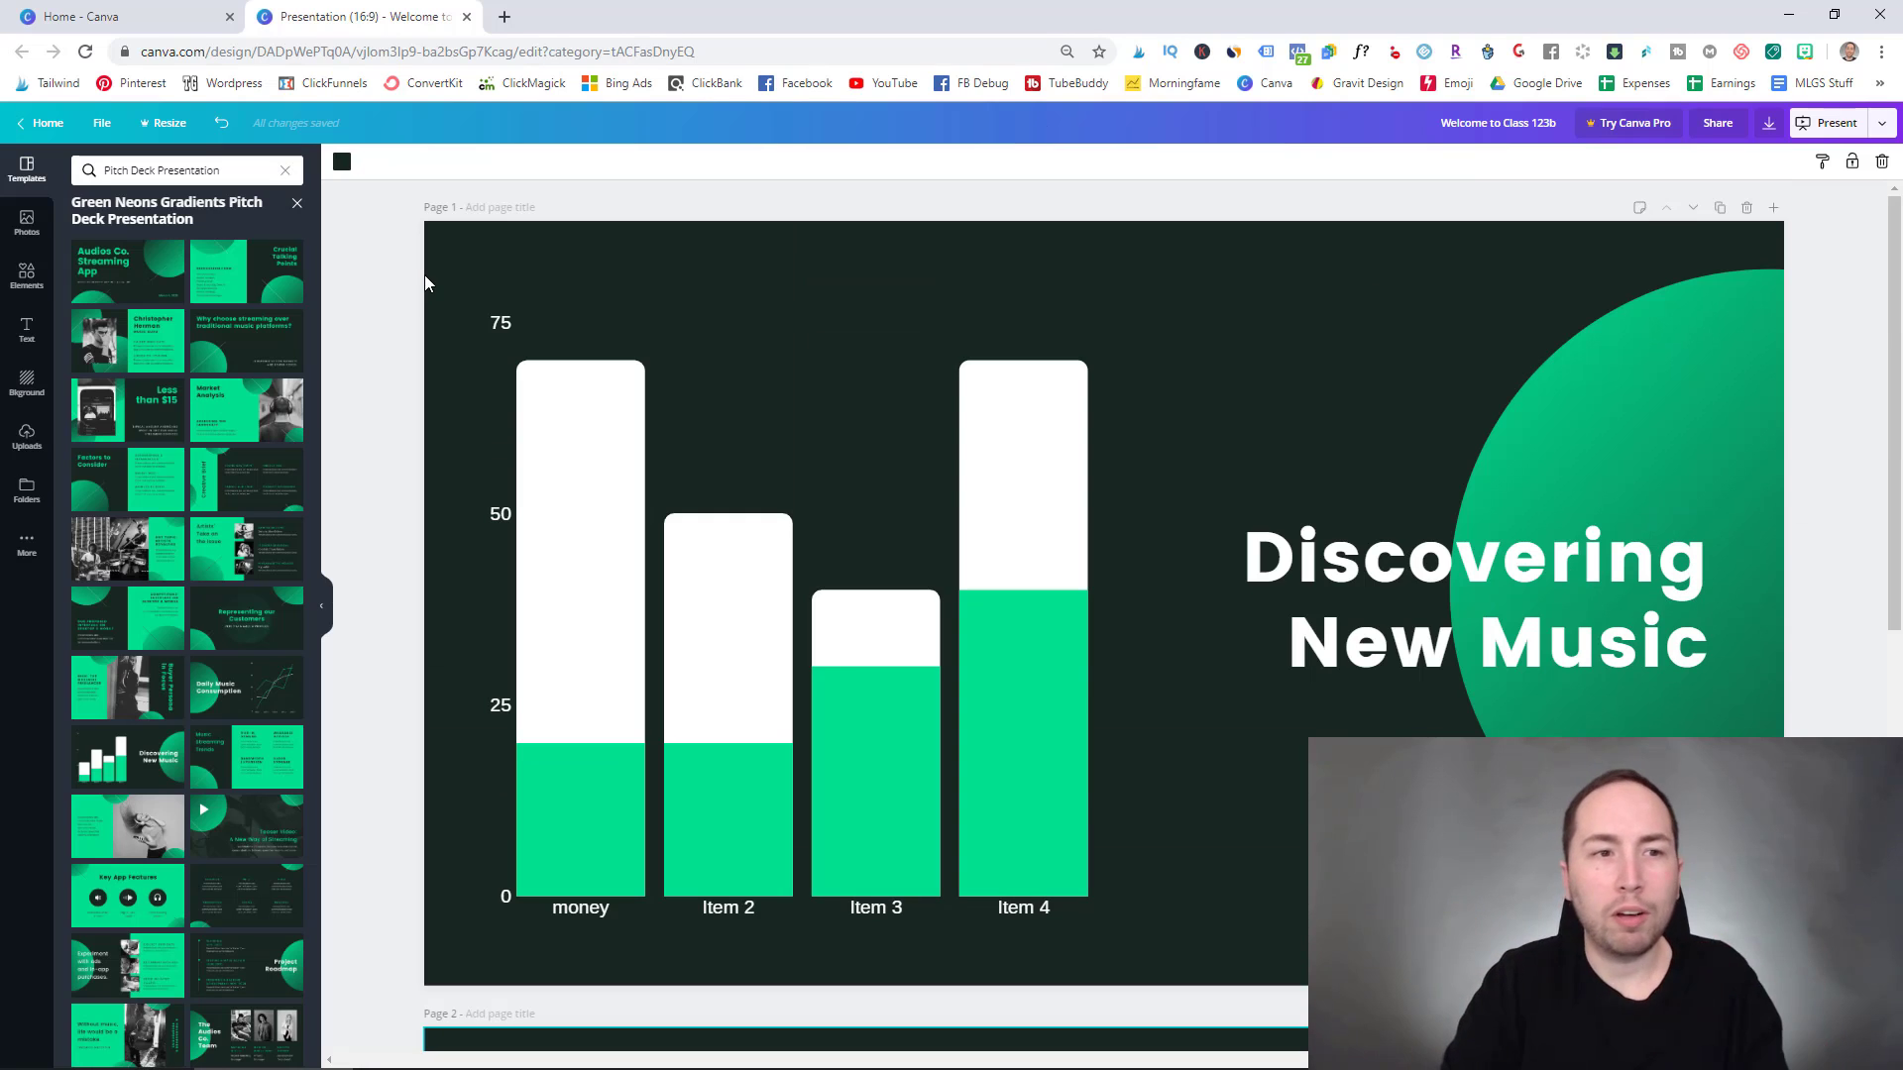
key("Escape")
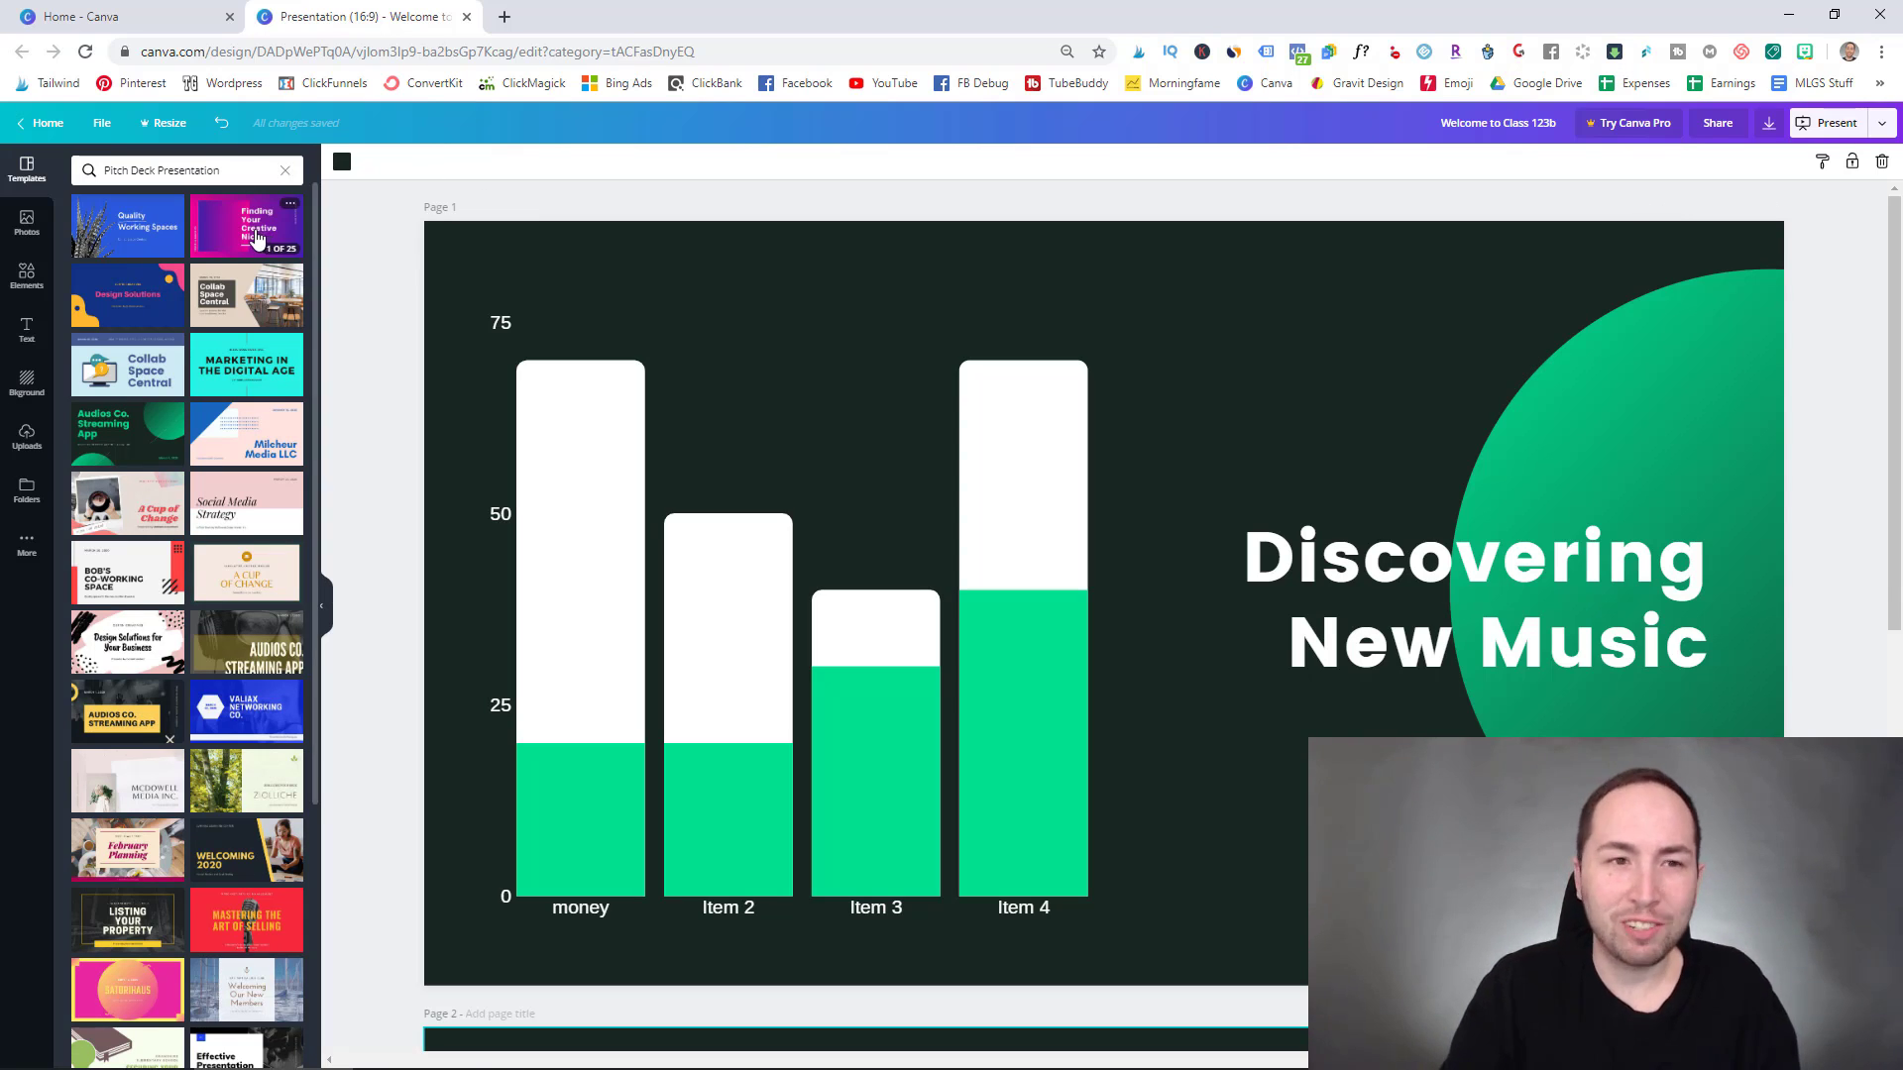
left_click(285, 171)
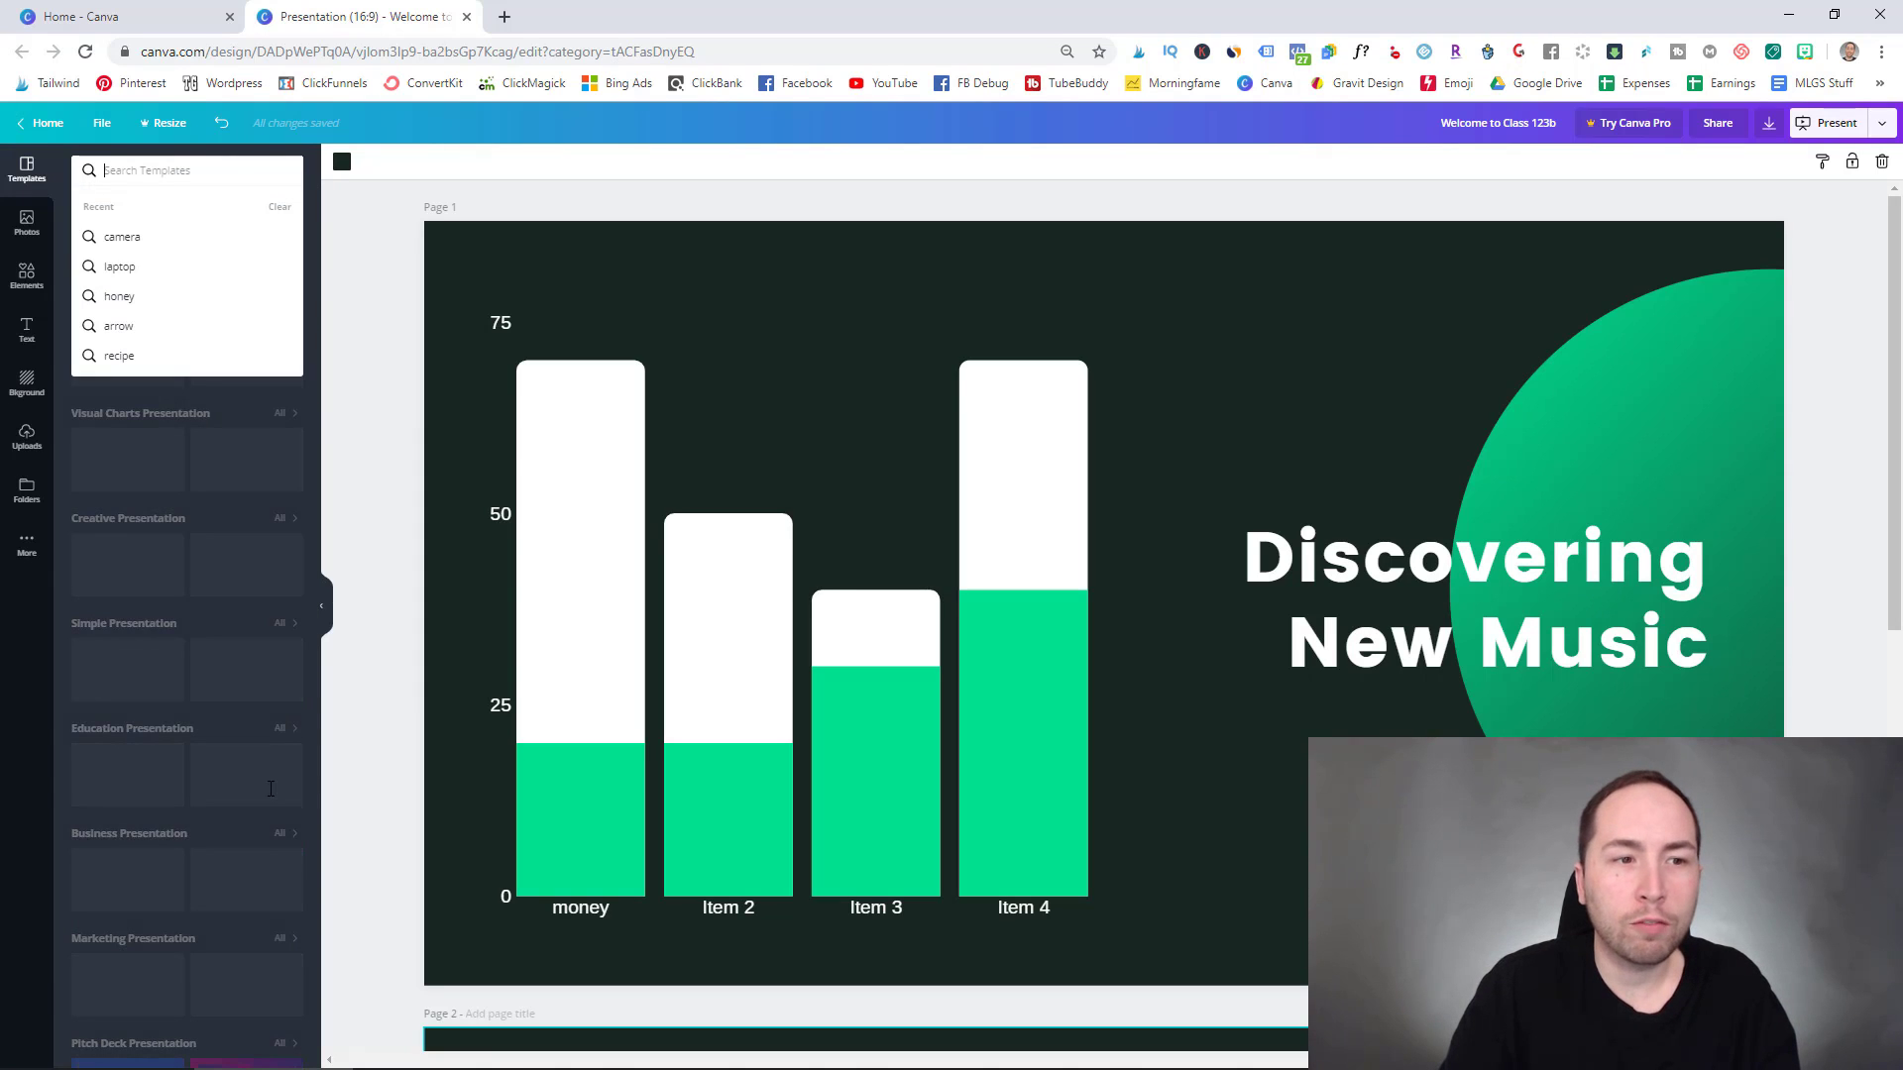
left_click(357, 397)
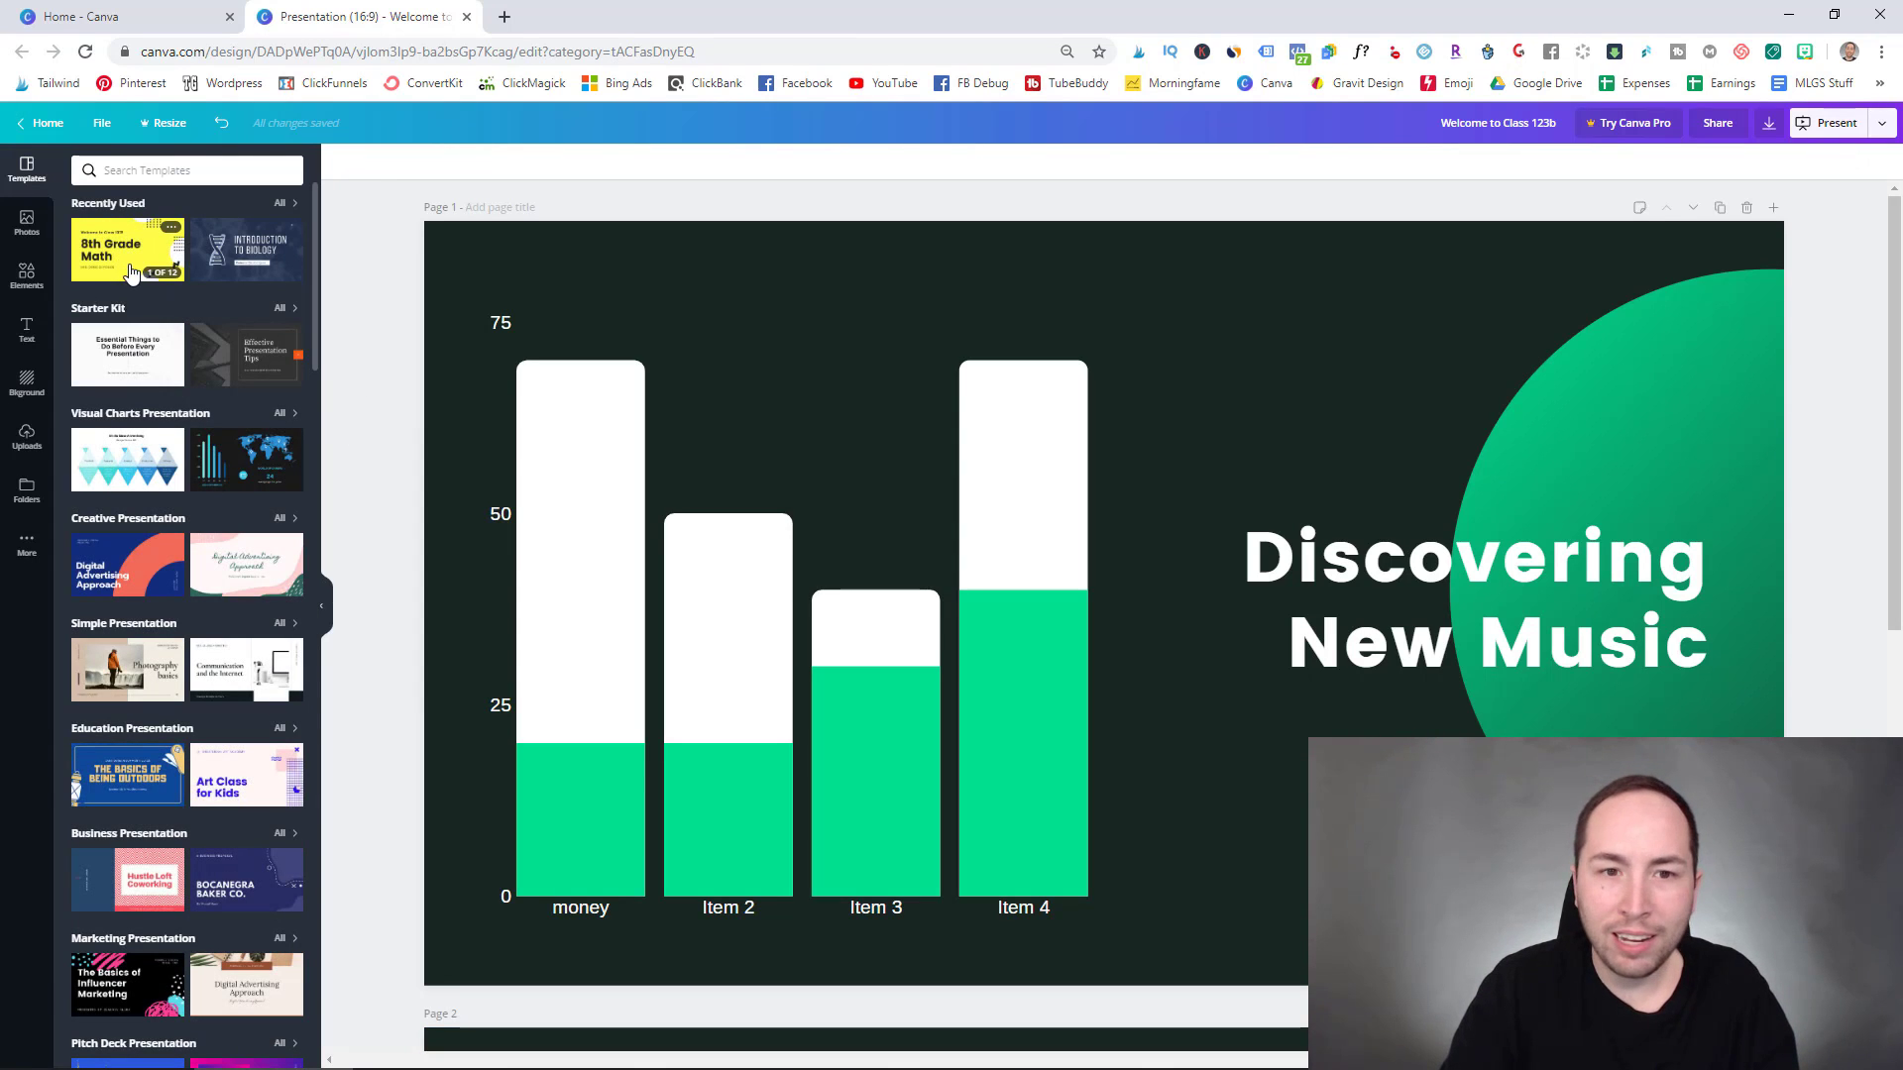
left_click(132, 272)
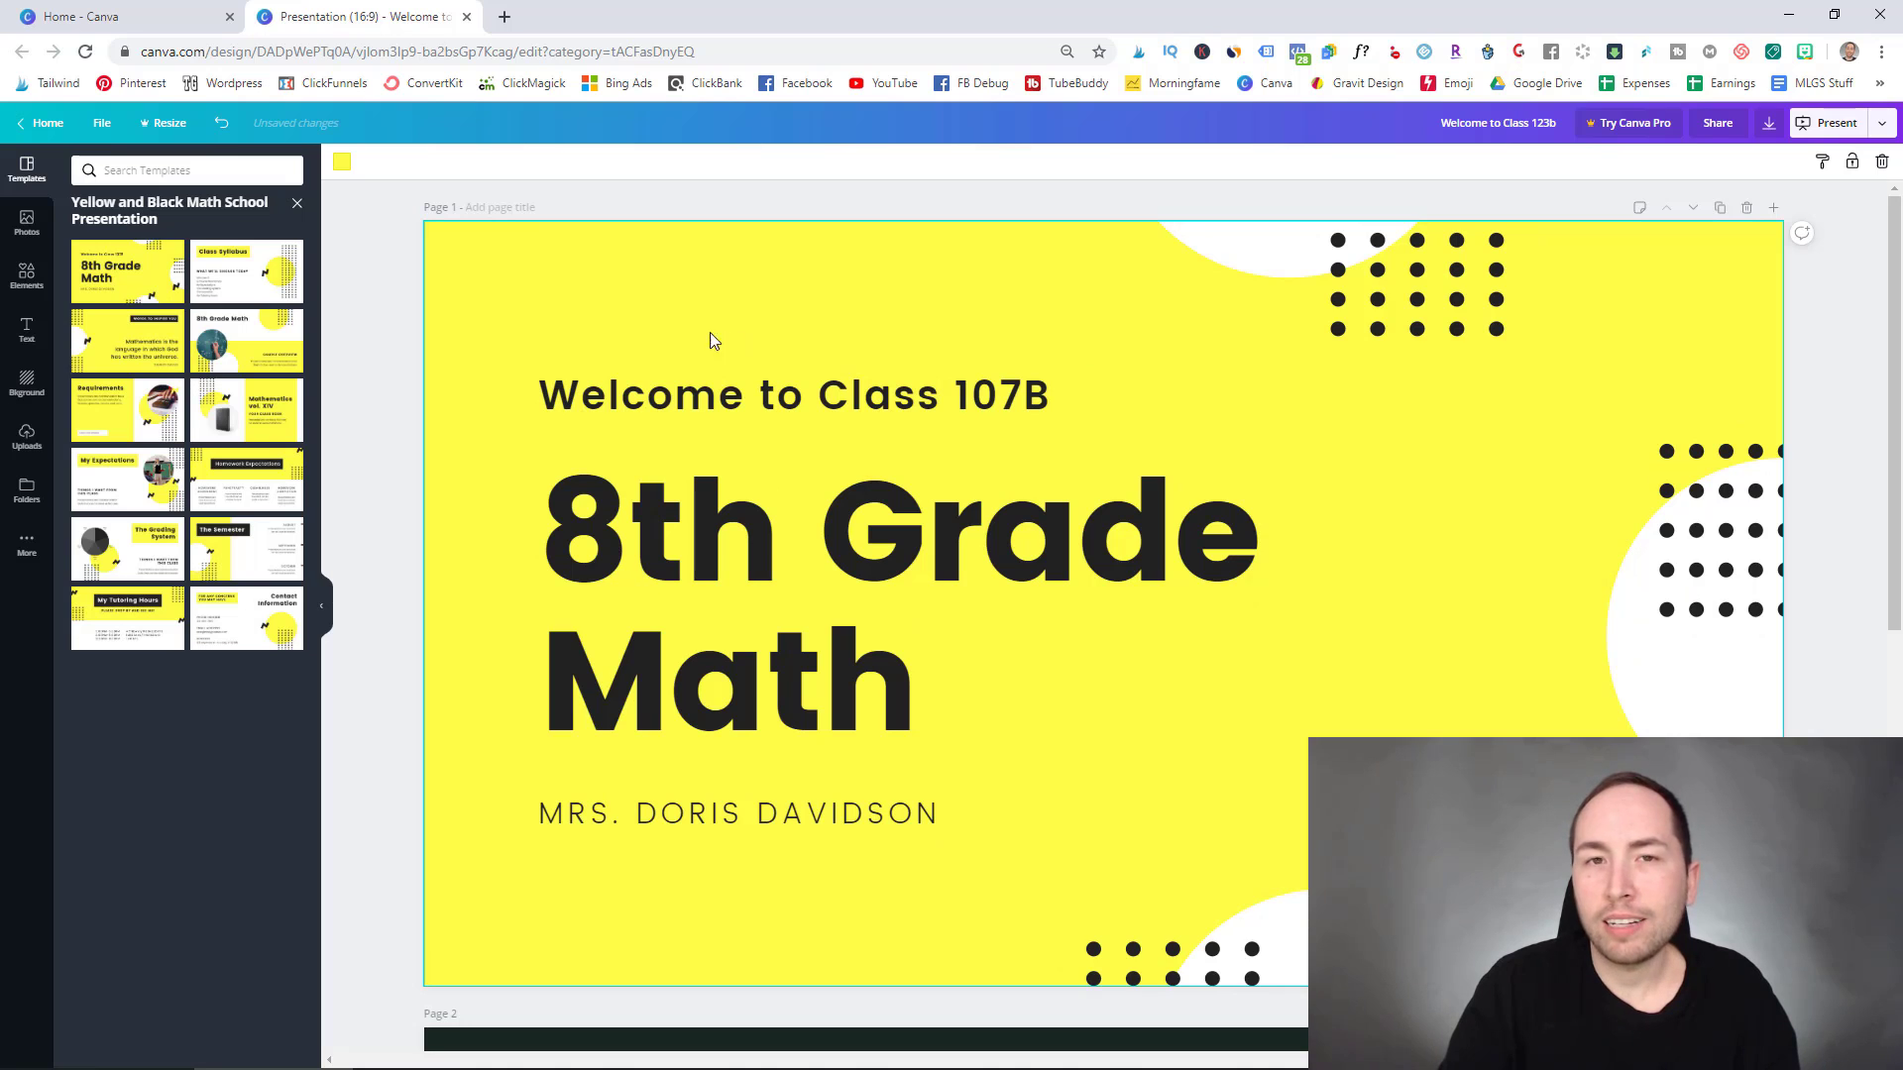
left_click(414, 227)
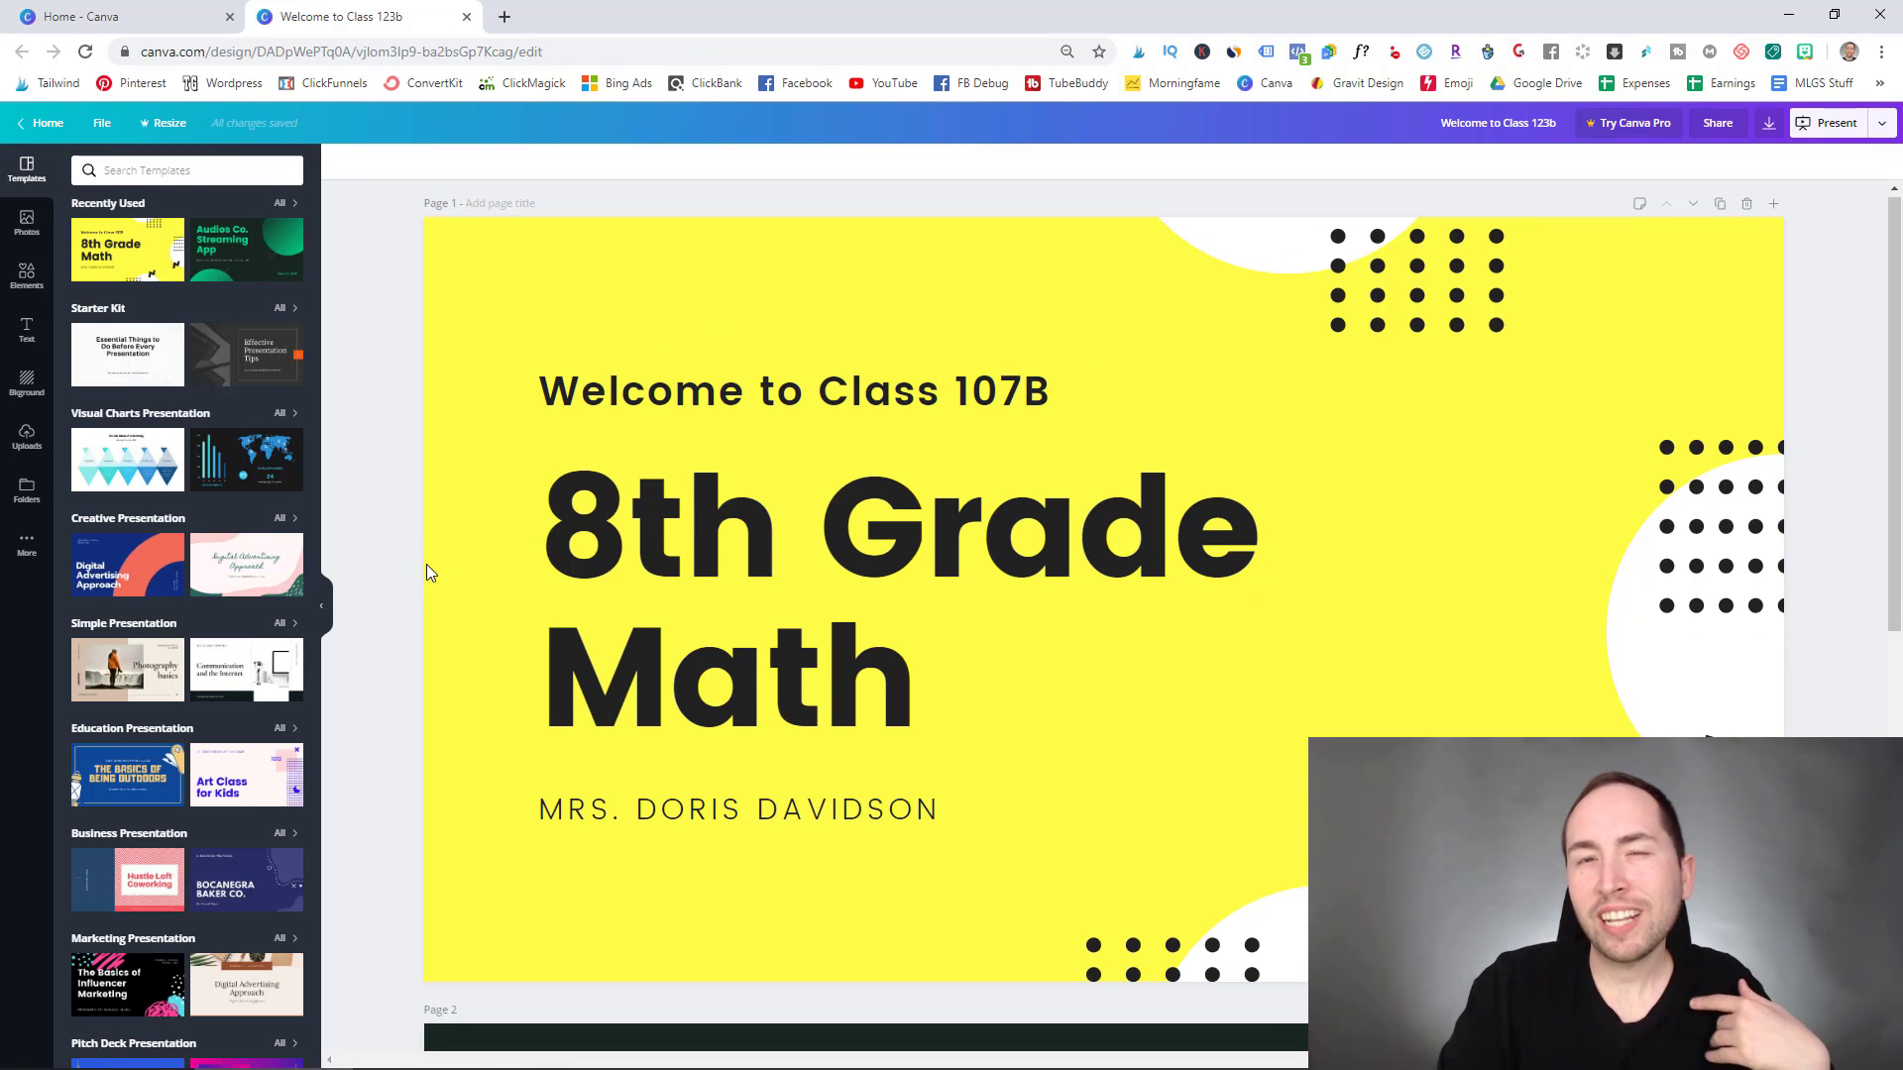
- Delete the blank second page and add a fresh yellow page 2
scroll(839, 598, "down", 1)
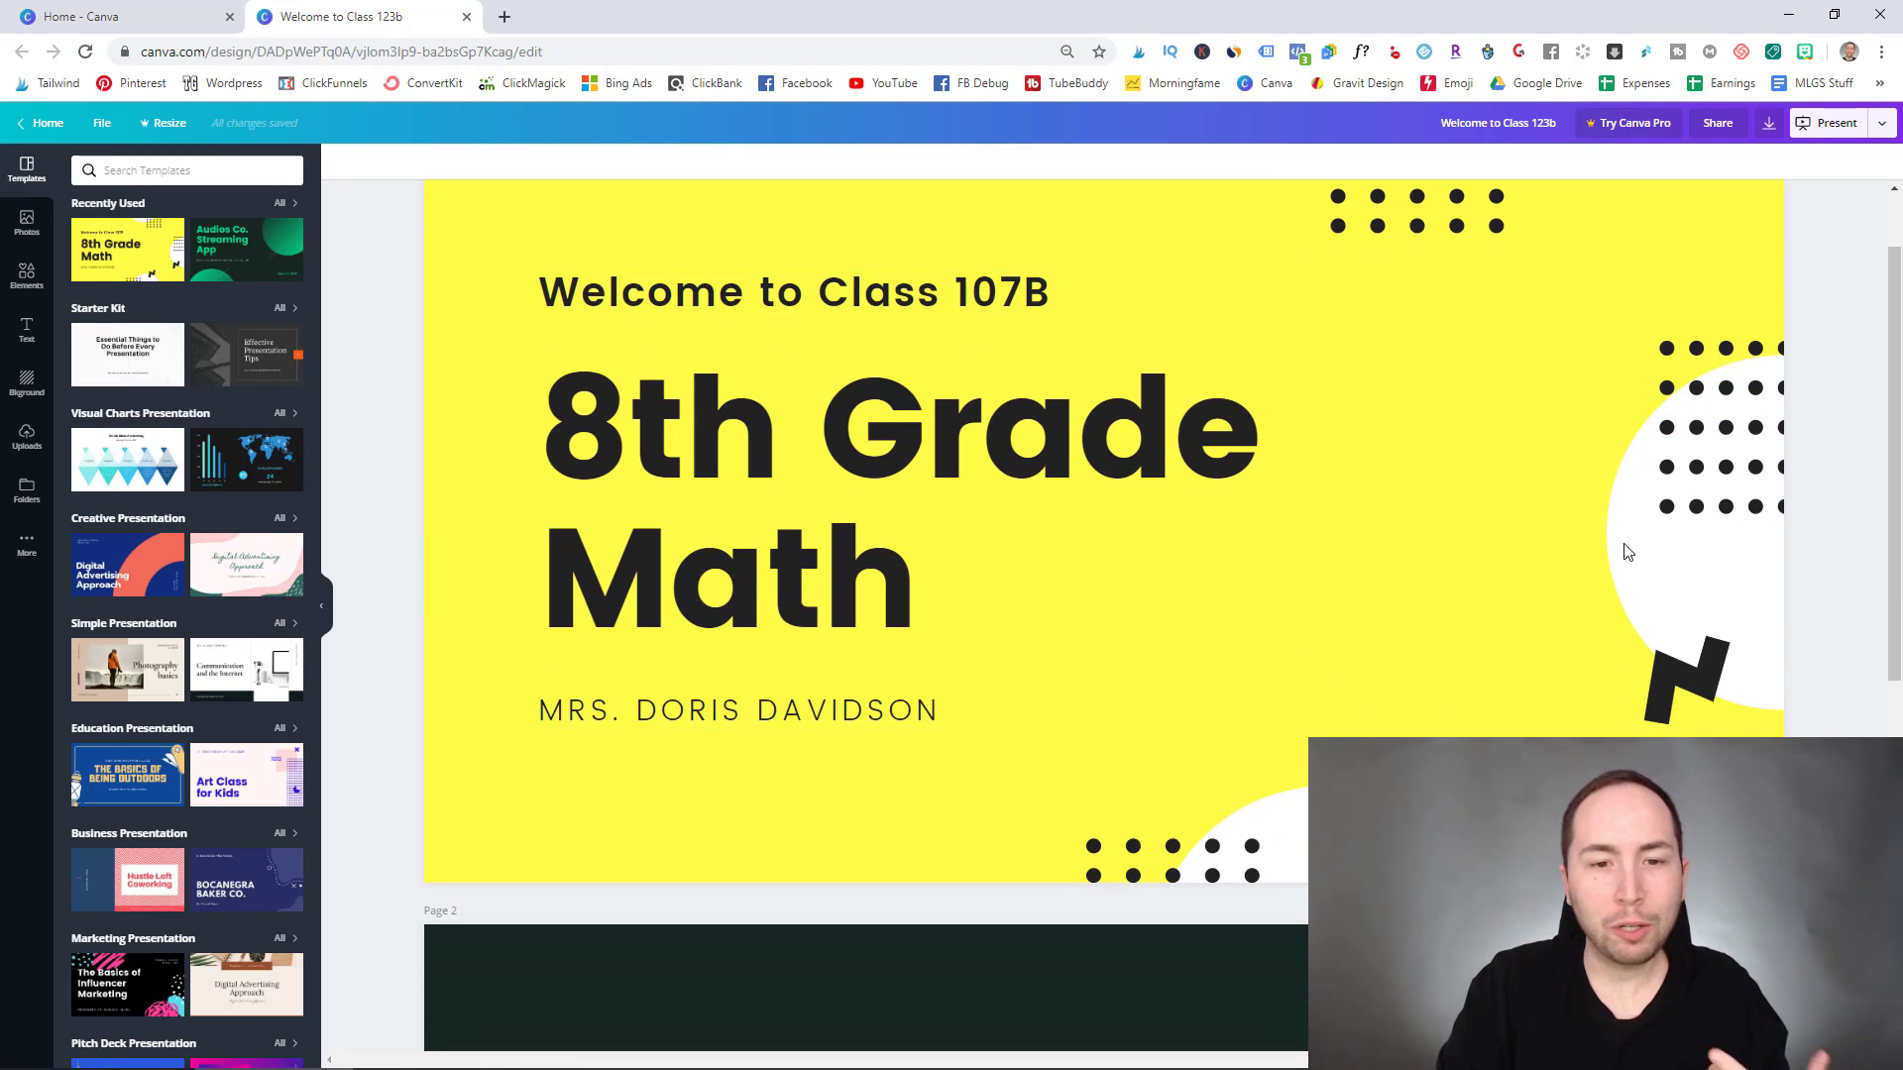
scroll(1051, 505, "up", 1)
scroll(1120, 635, "down", 3)
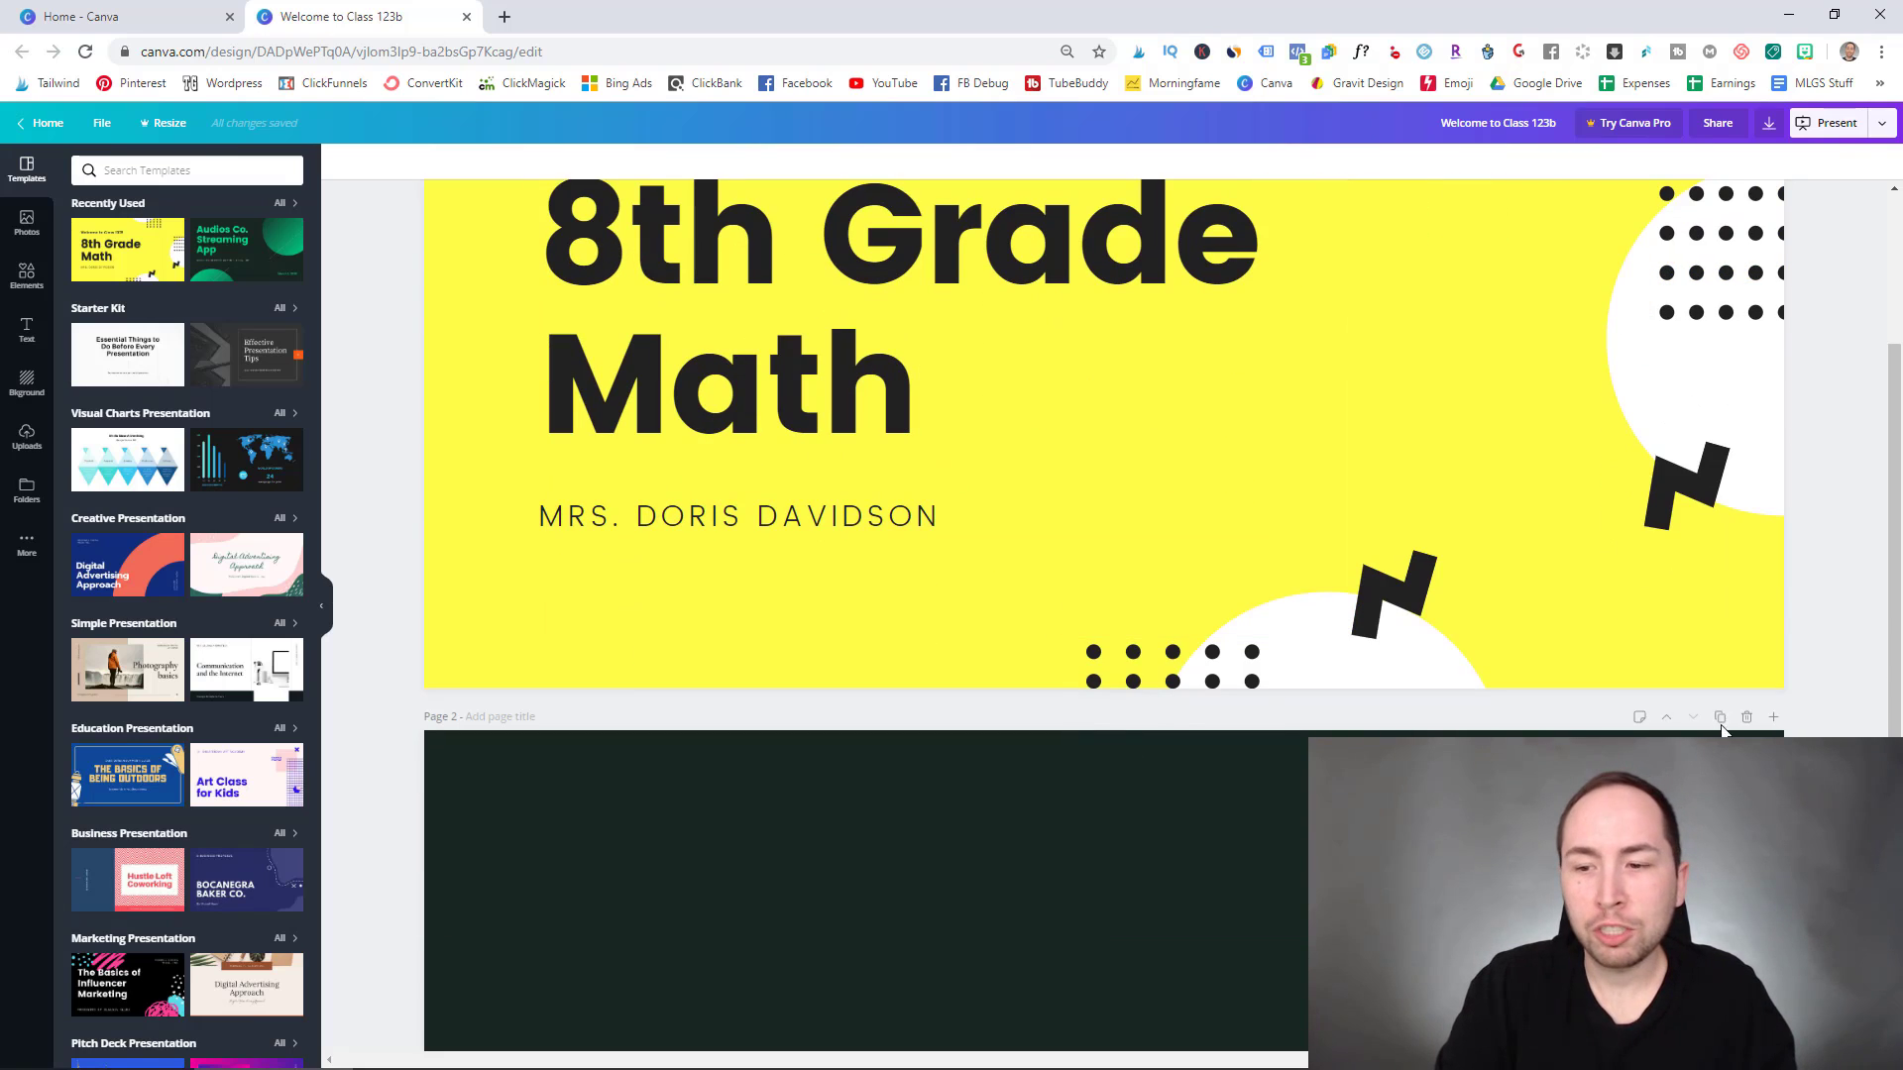
left_click(1742, 717)
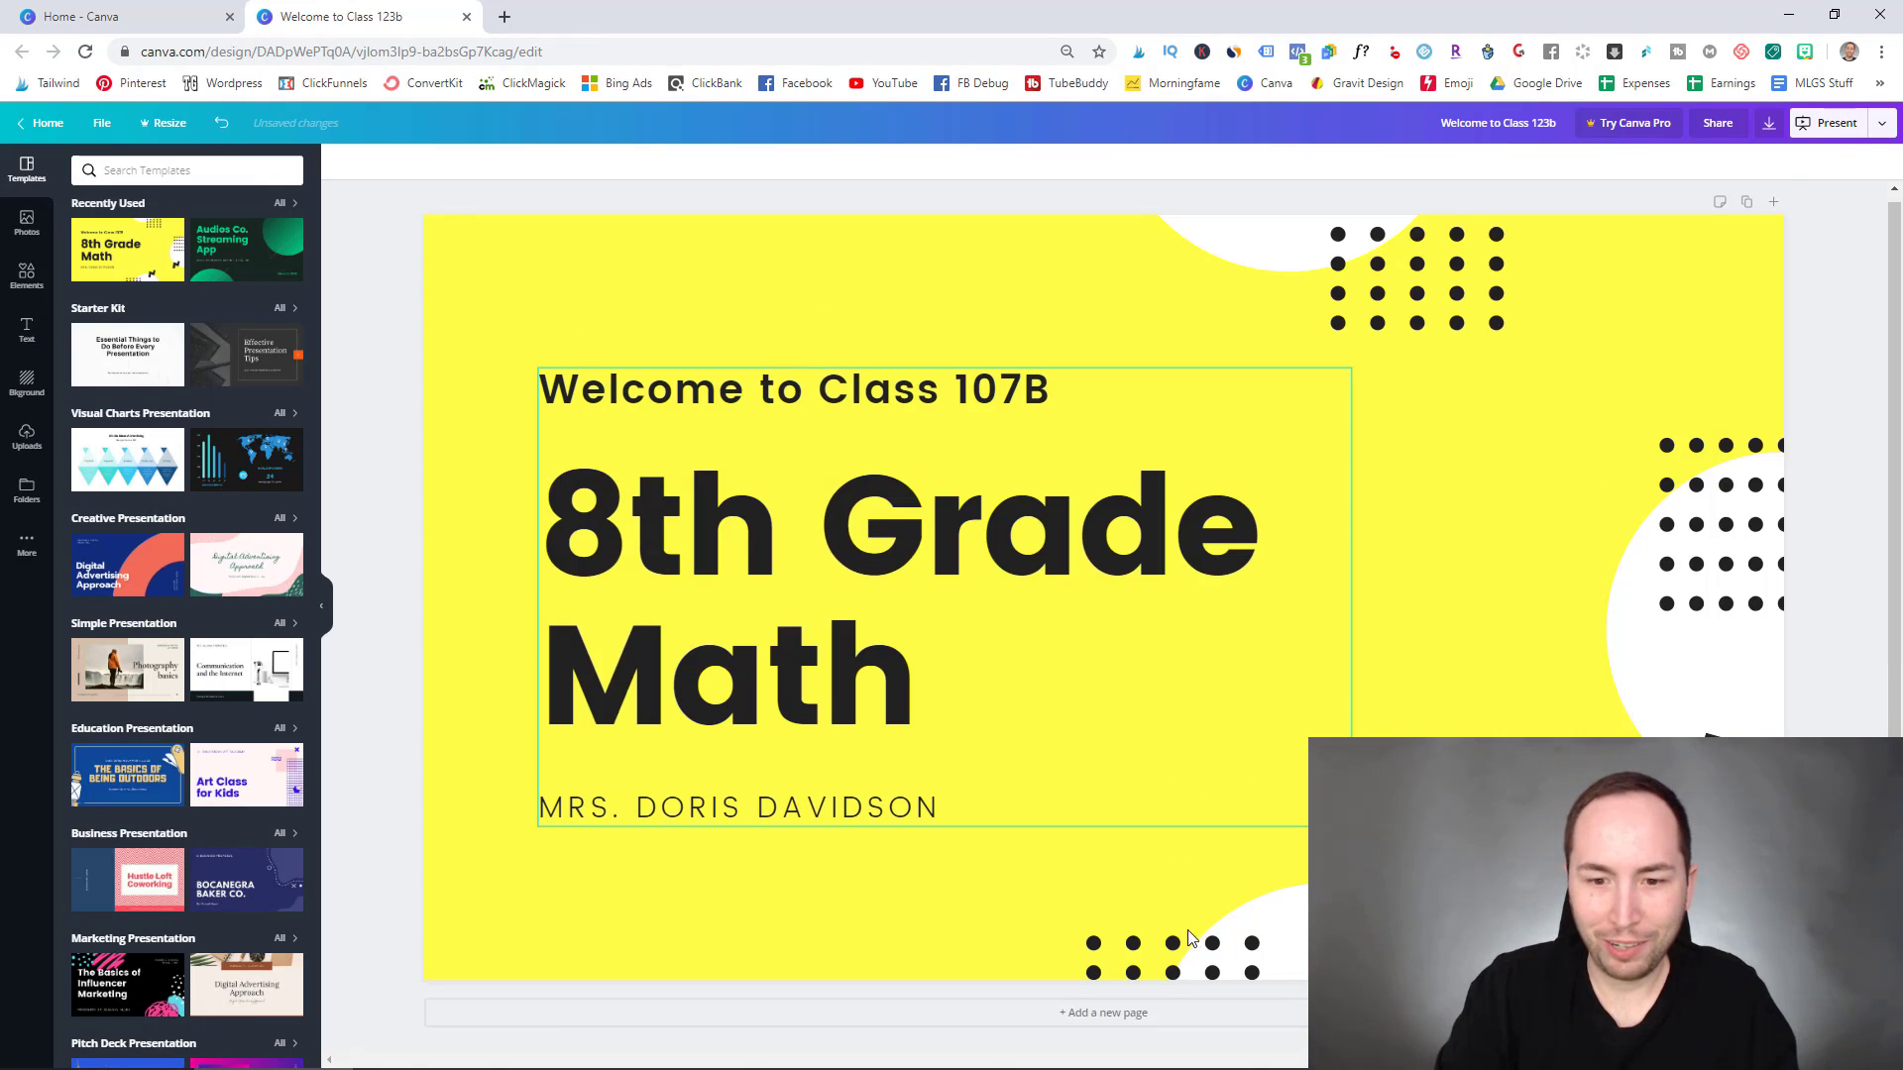
left_click(1126, 1011)
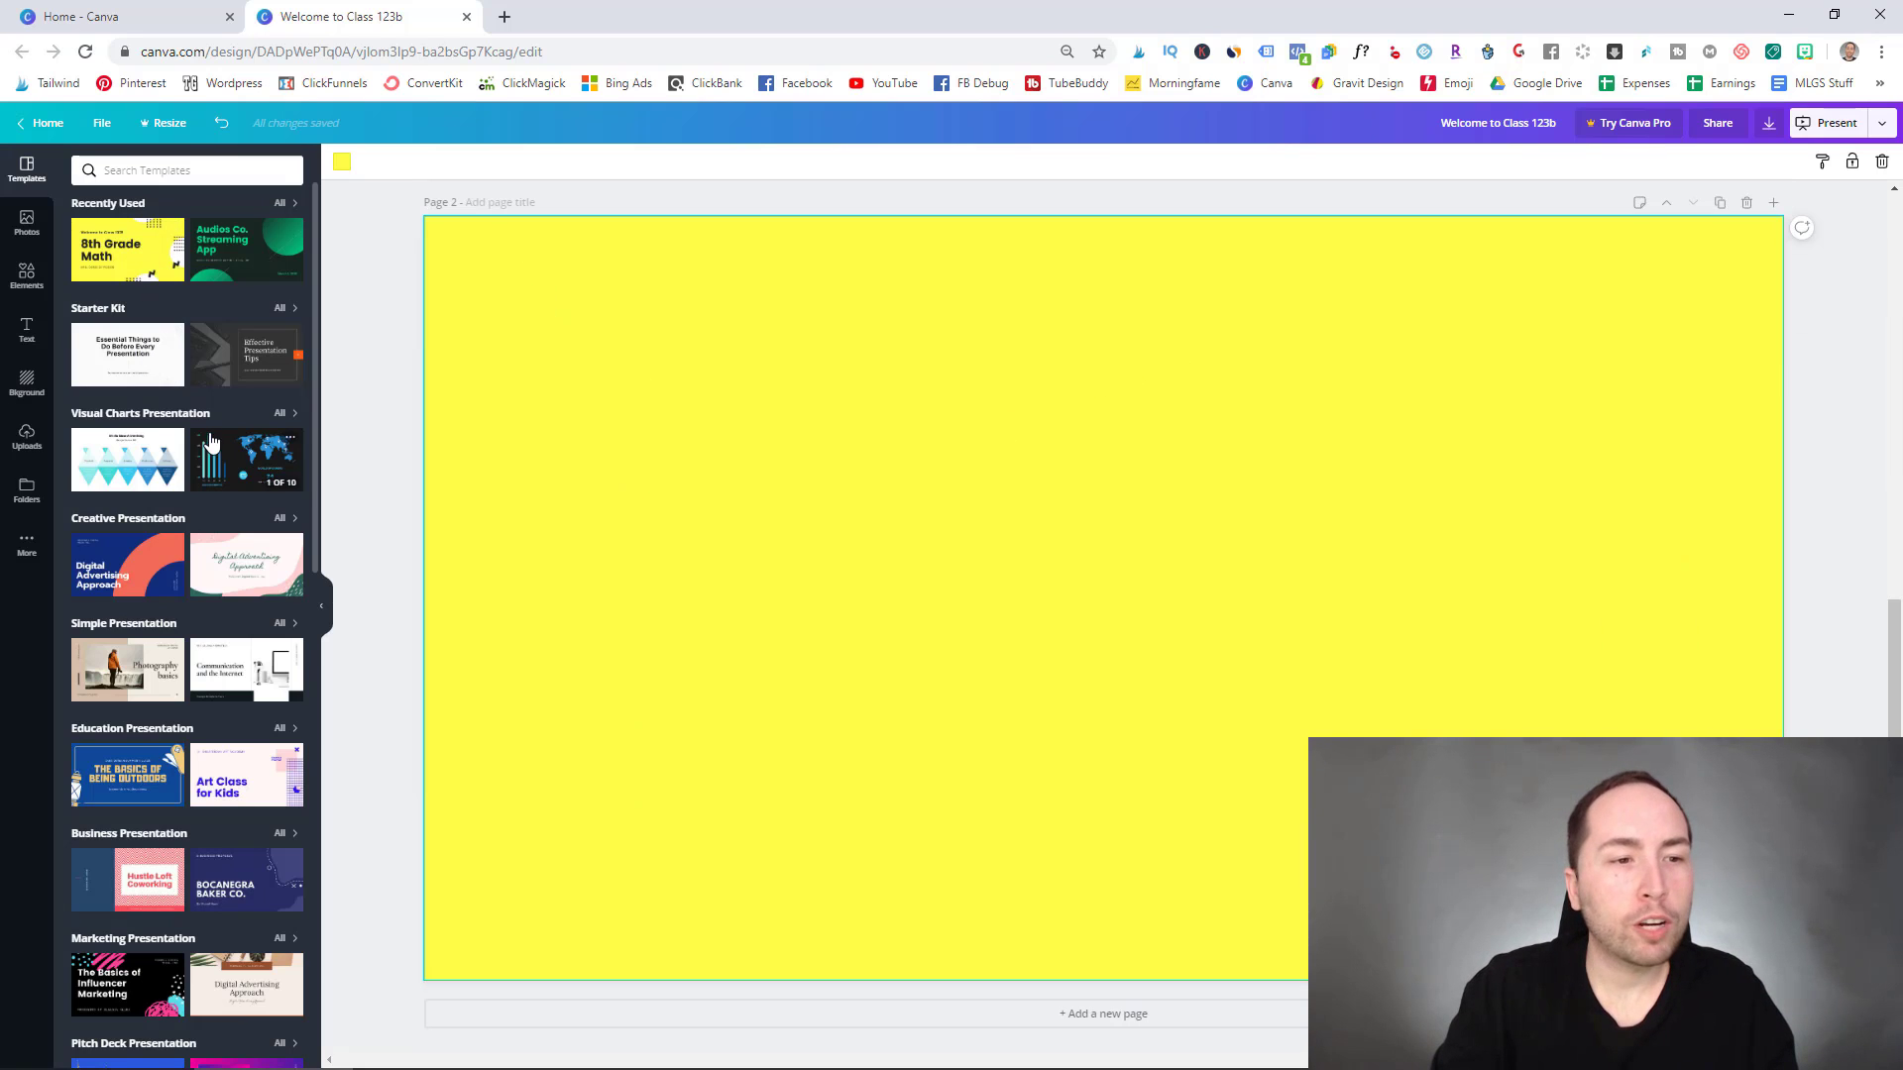
- Apply the Blue and Black Analytic Dashboard gamer chart page to page 2 and add a third page
left_click(266, 467)
left_click(115, 268)
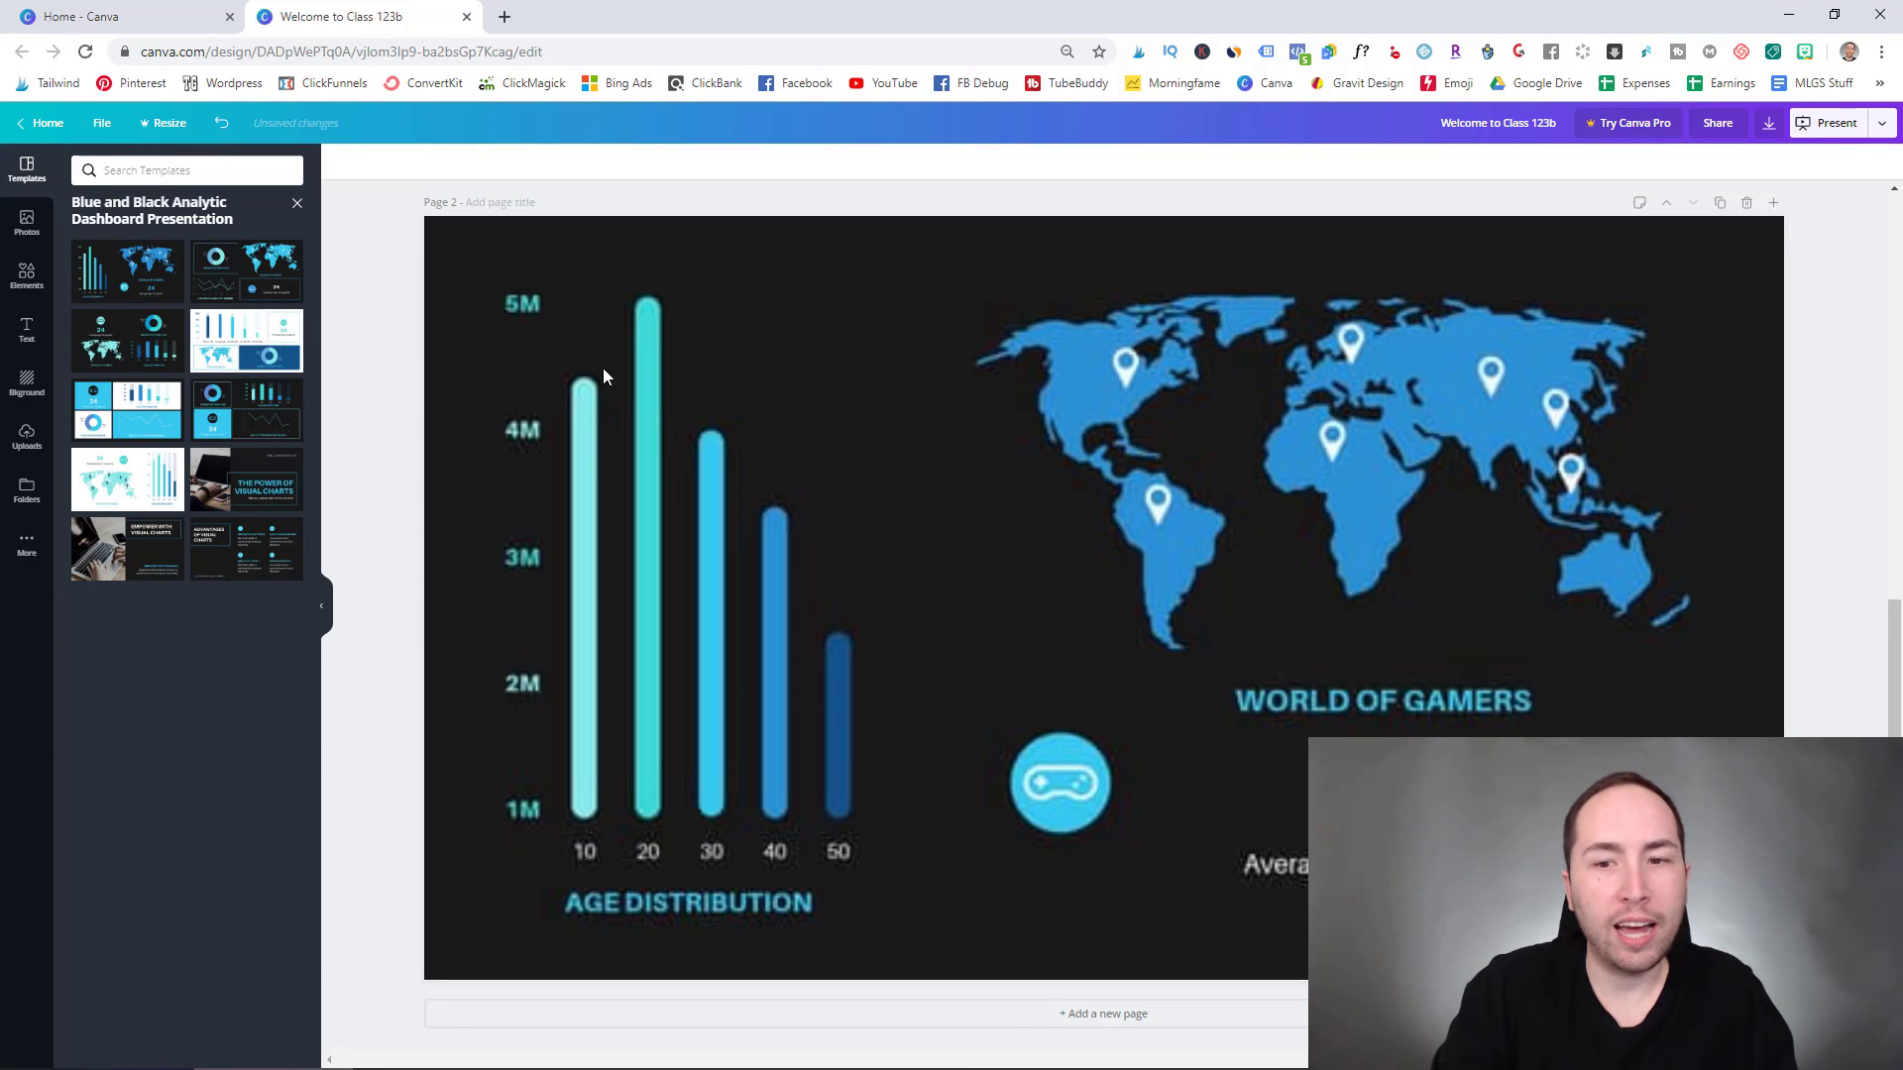
left_click(1096, 1017)
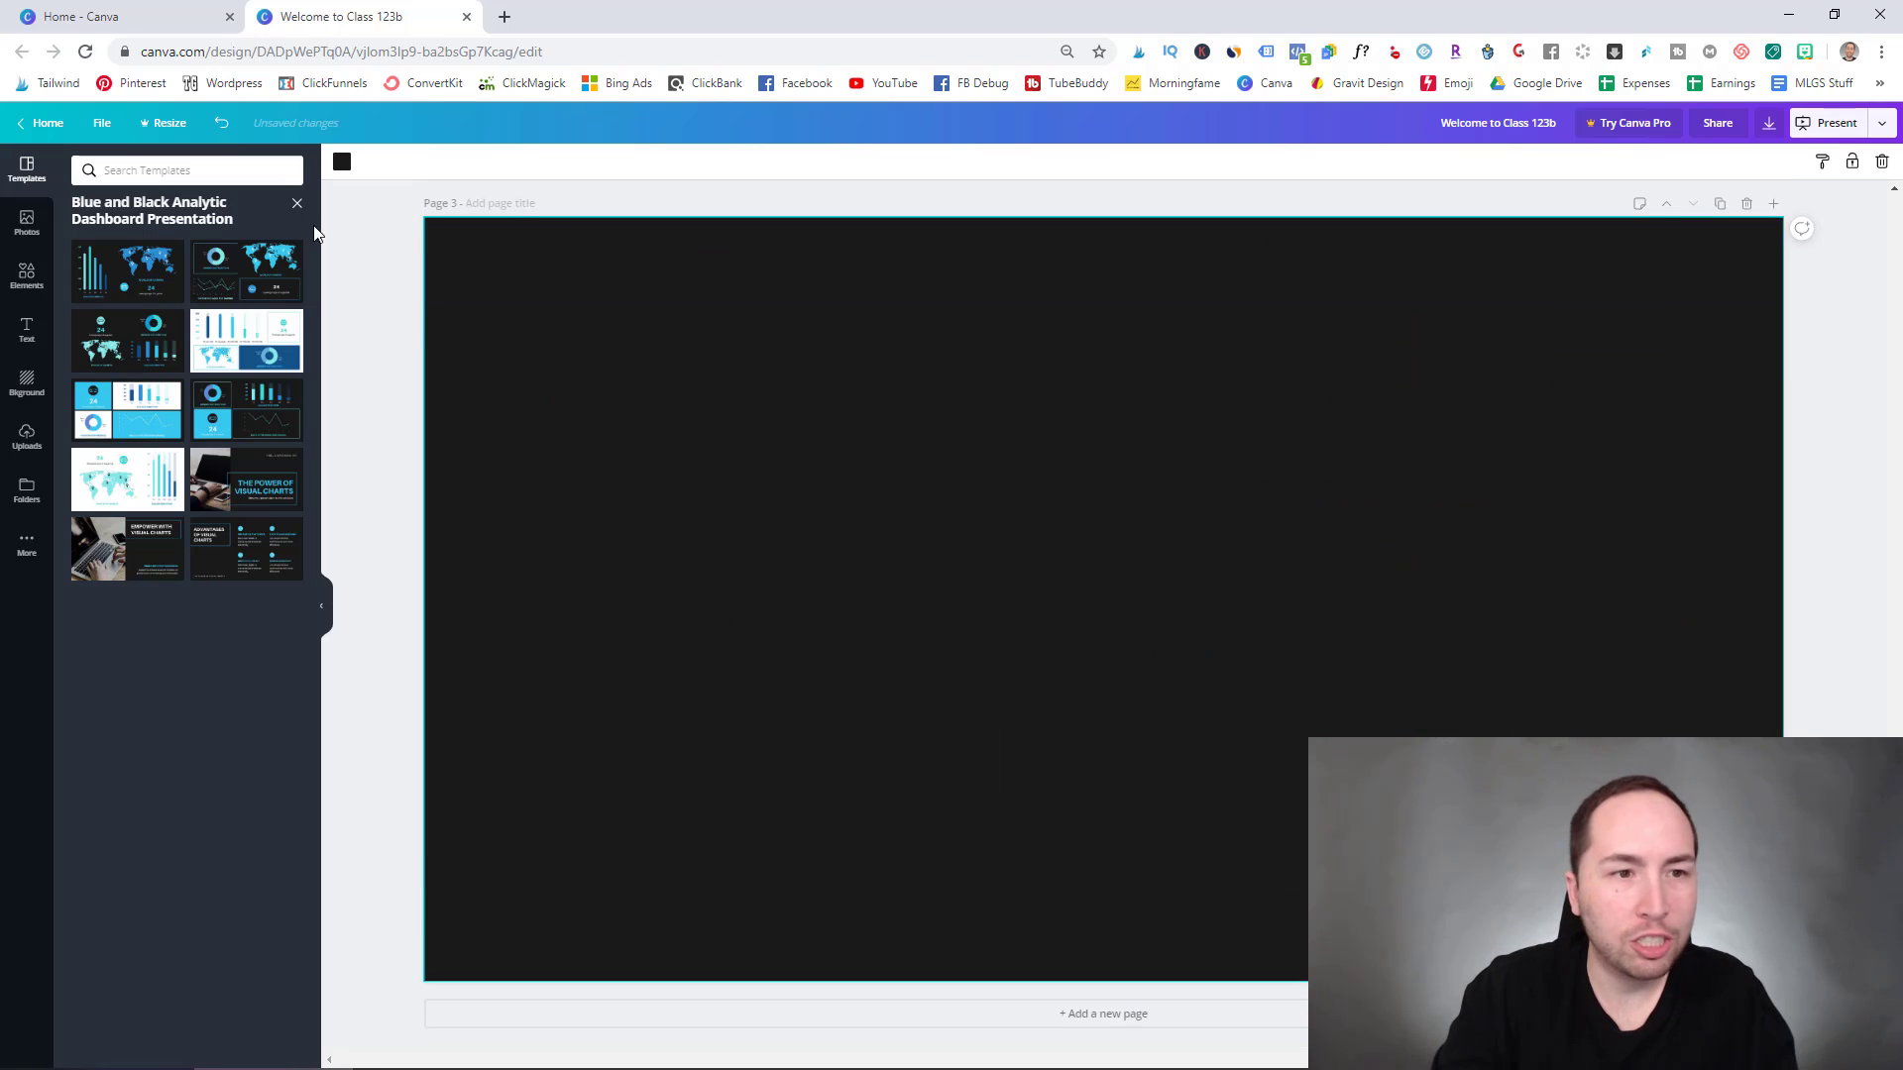
- Apply the Photography basics template to page 3
left_click(296, 202)
scroll(162, 327, "down", 2)
scroll(161, 327, "down", 1)
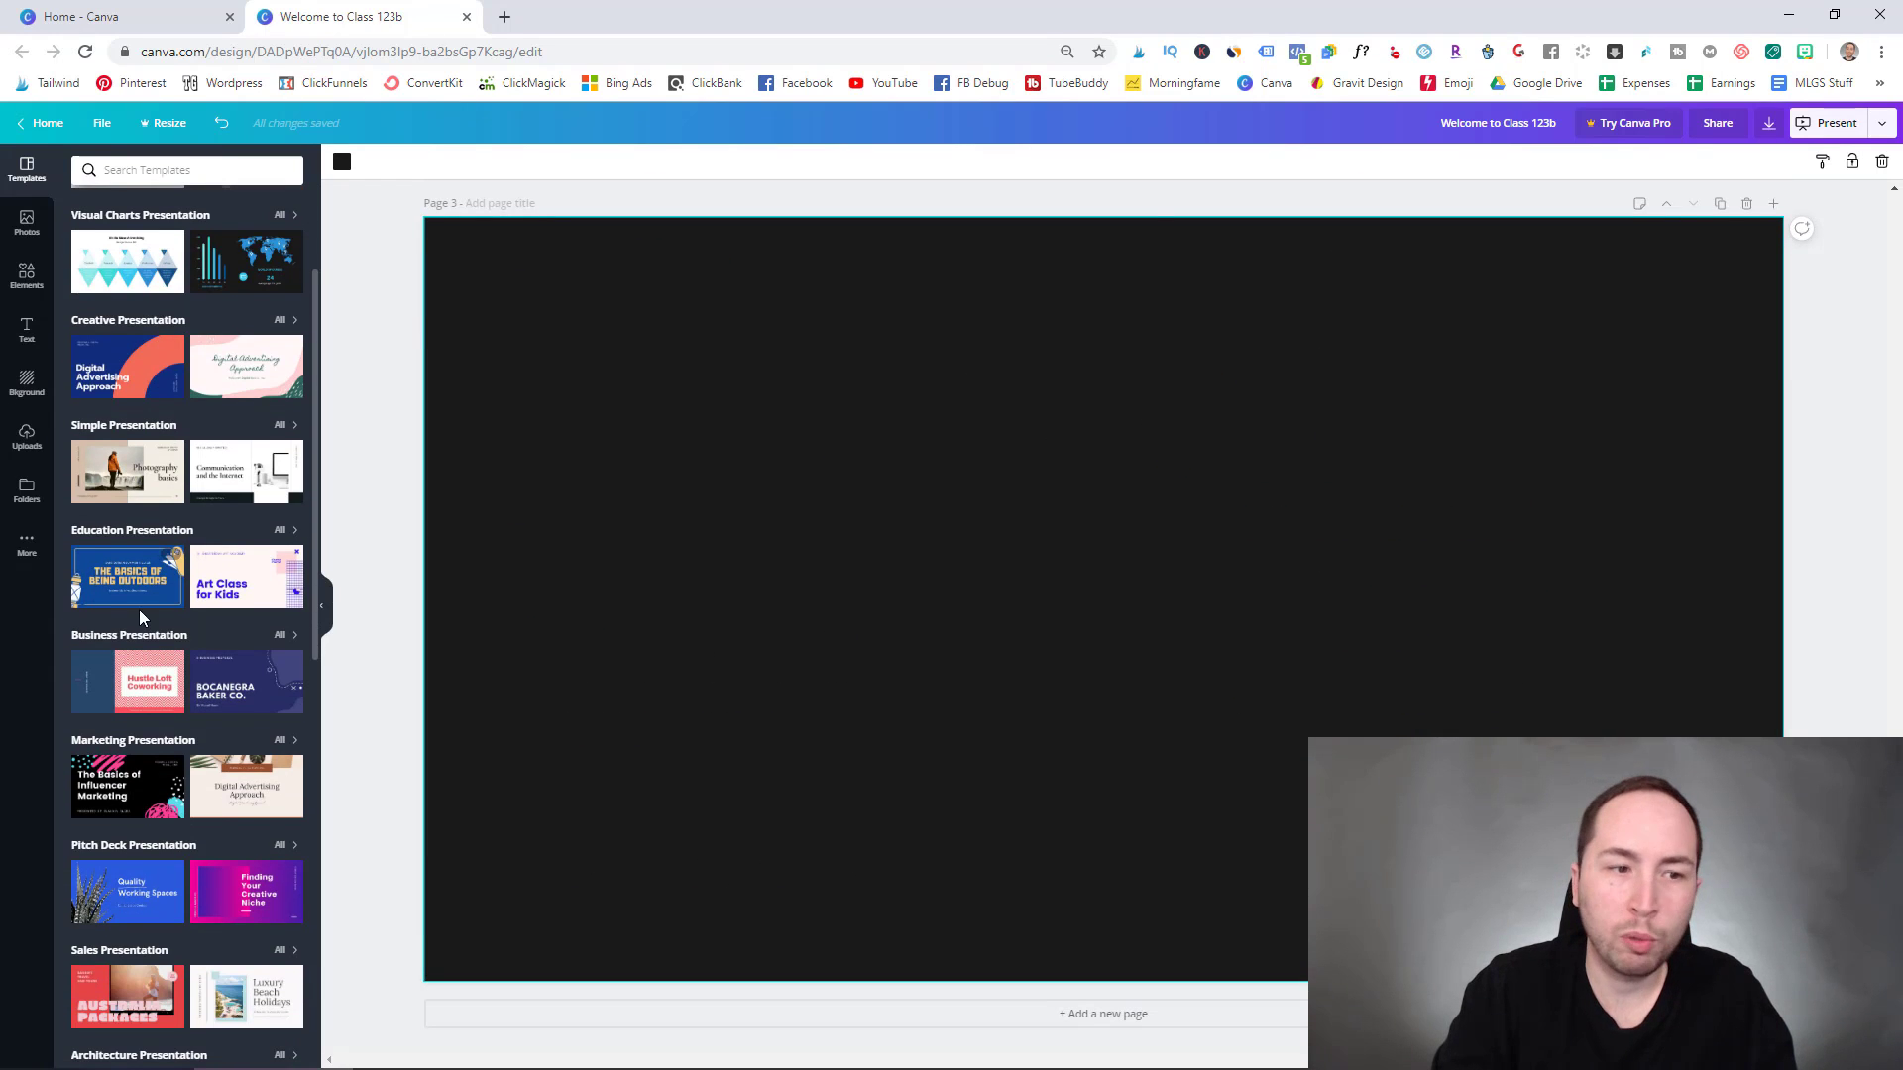
left_click(144, 484)
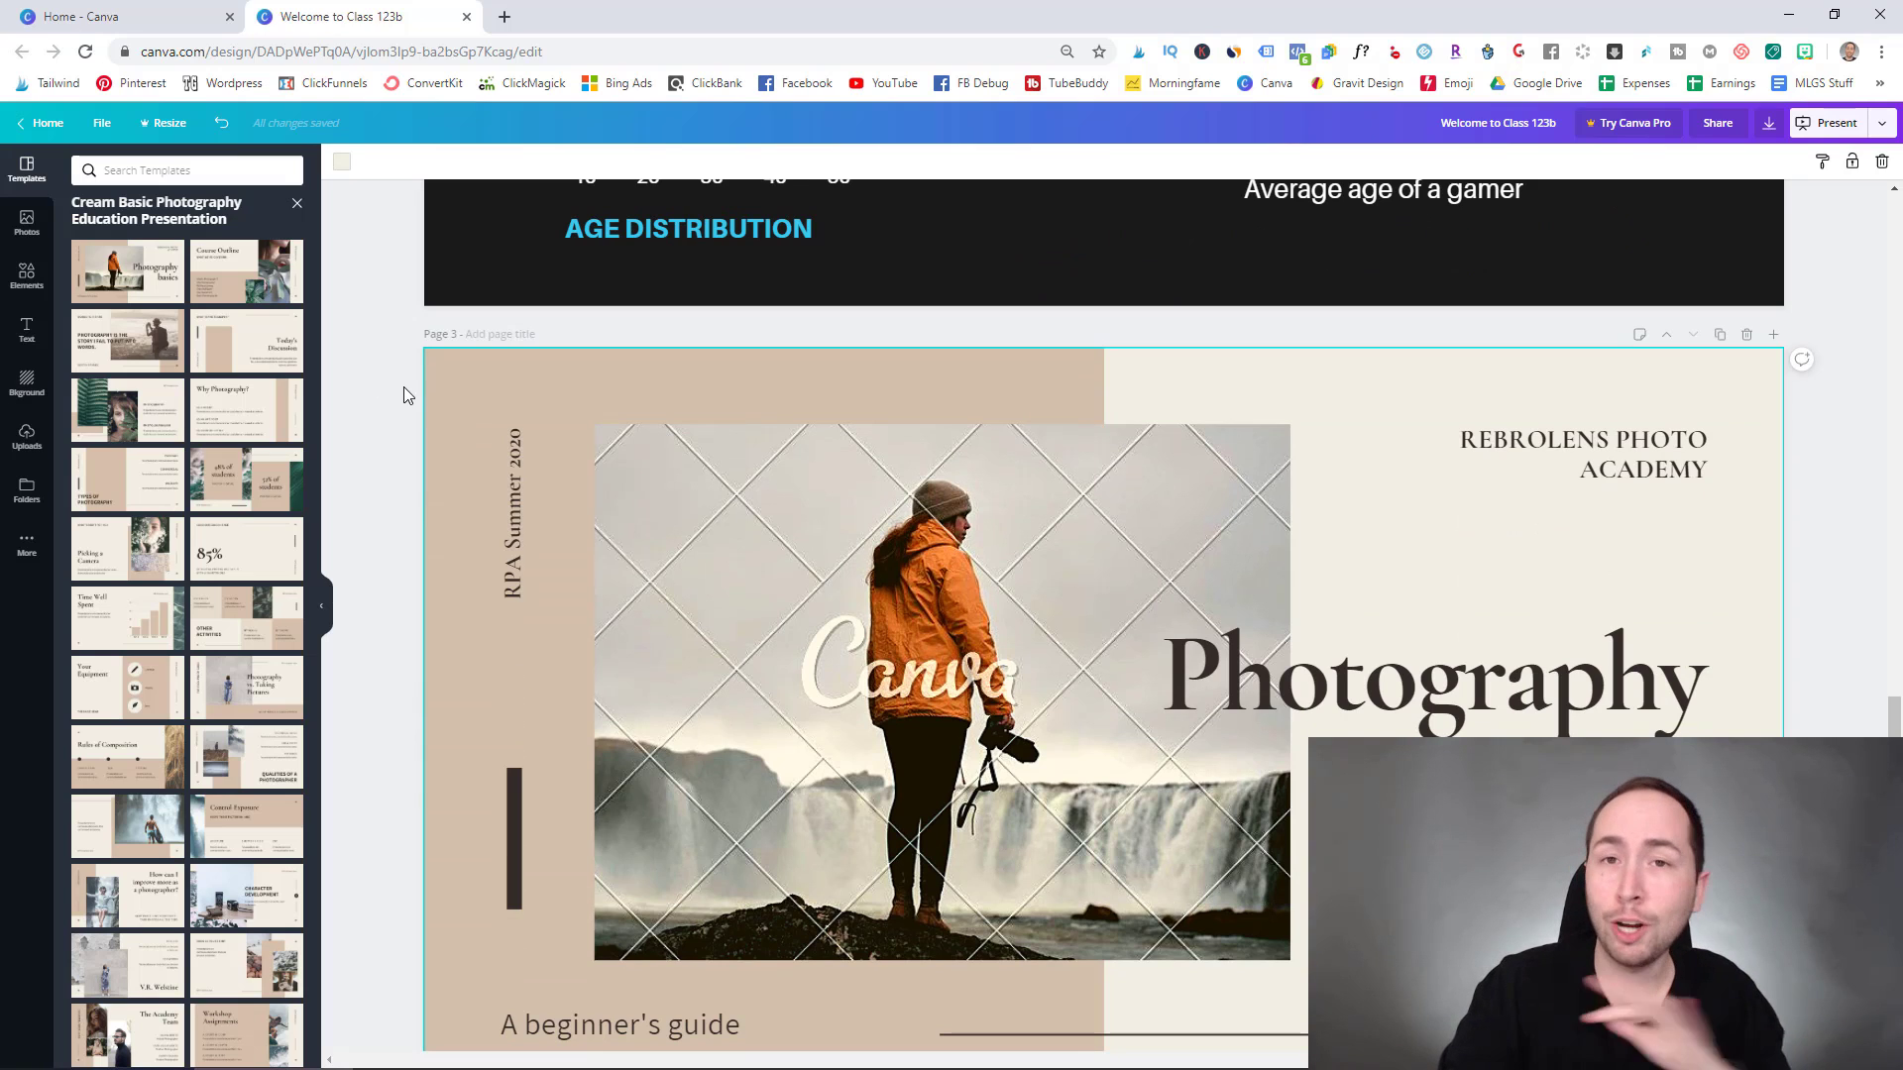
scroll(1053, 532, "down", 1)
left_click(947, 478)
left_click(1769, 122)
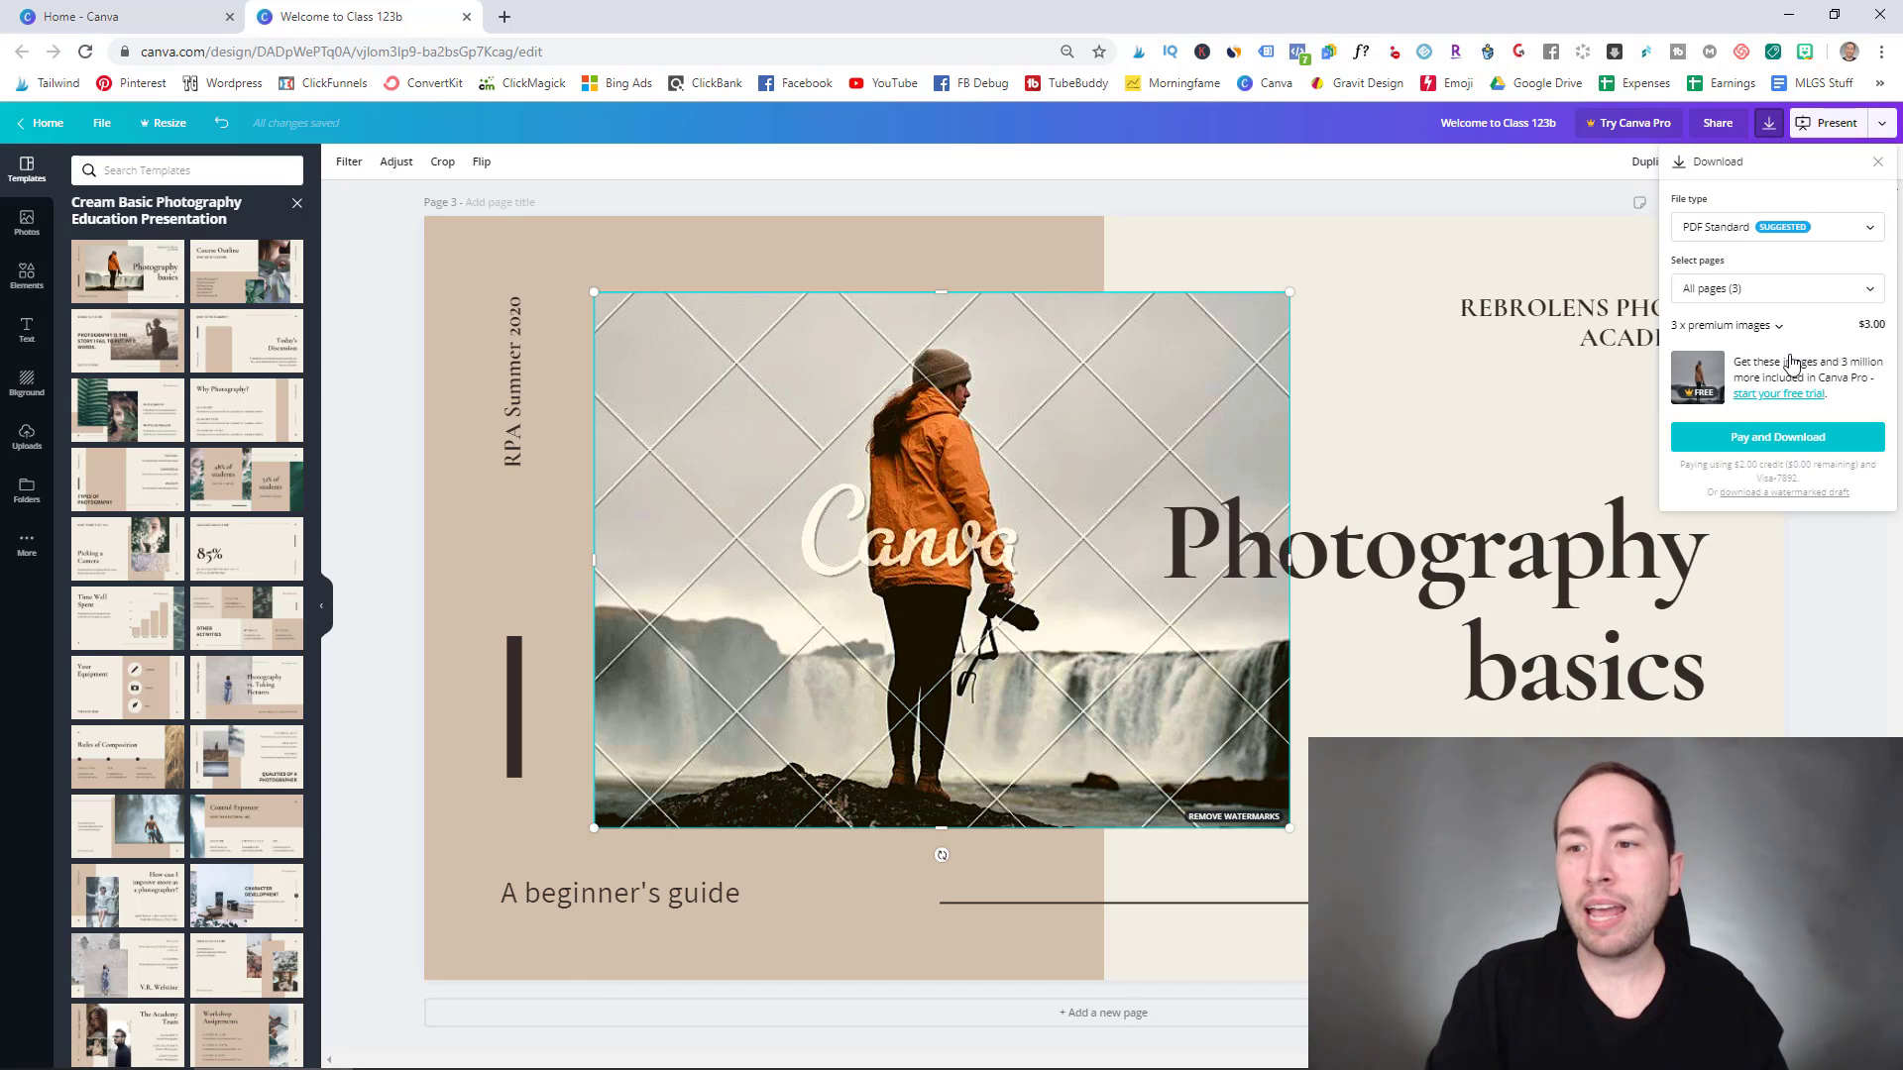
left_click(833, 485)
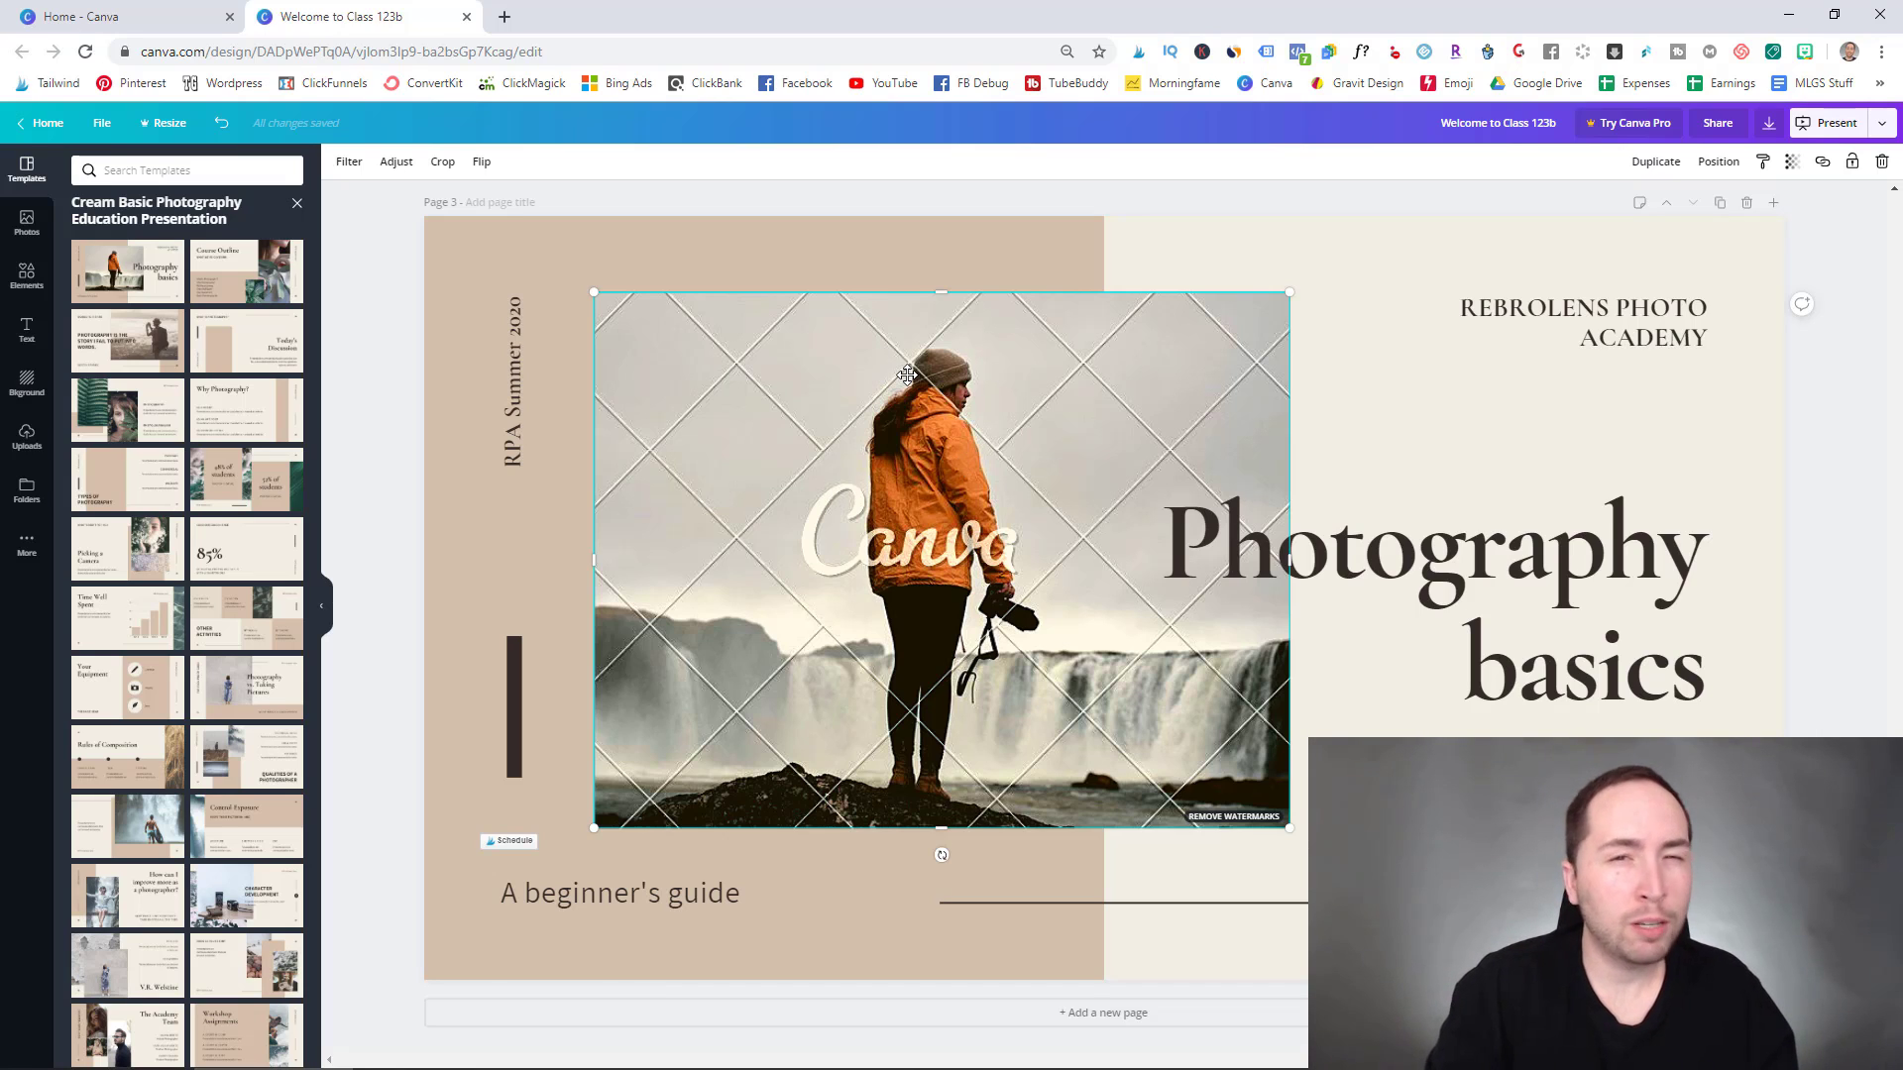
- Search the Photos library for 'people' and scroll through the stock image results
left_click(26, 222)
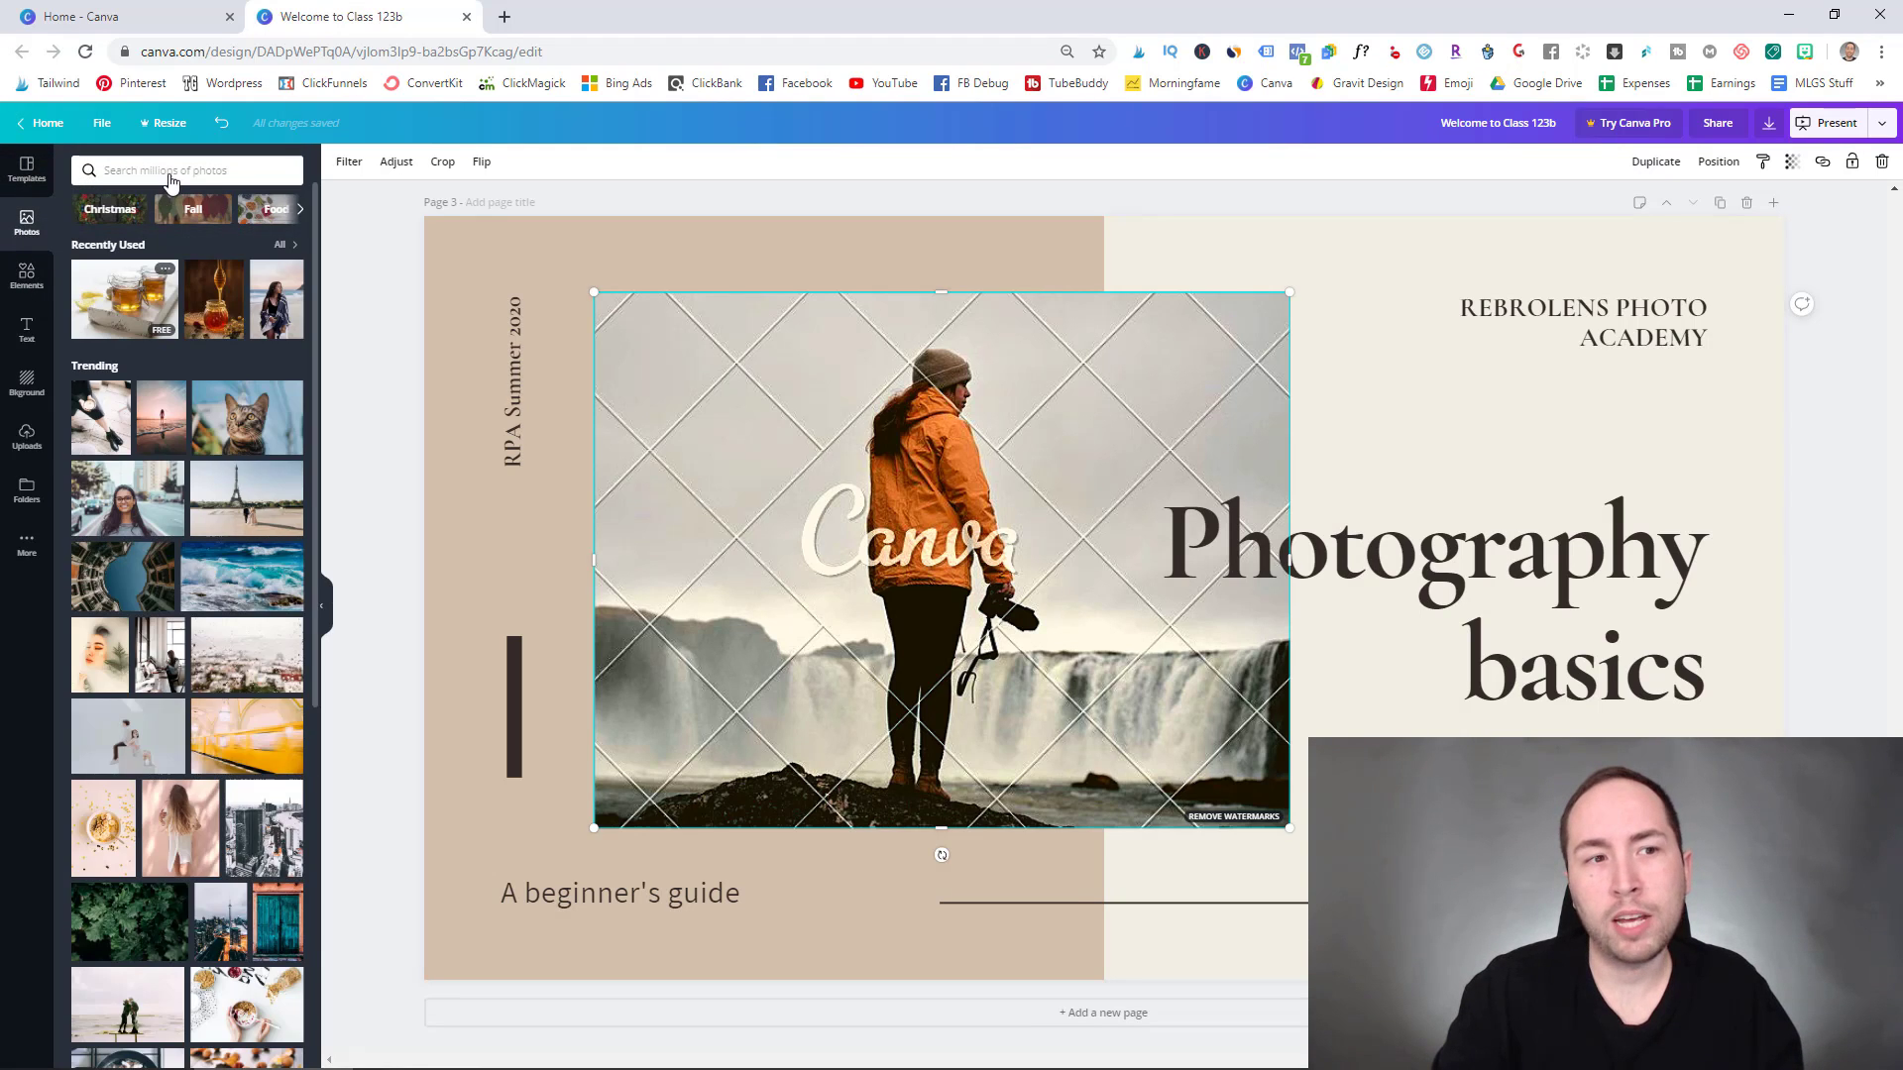
left_click(178, 168)
type("people")
key("Return")
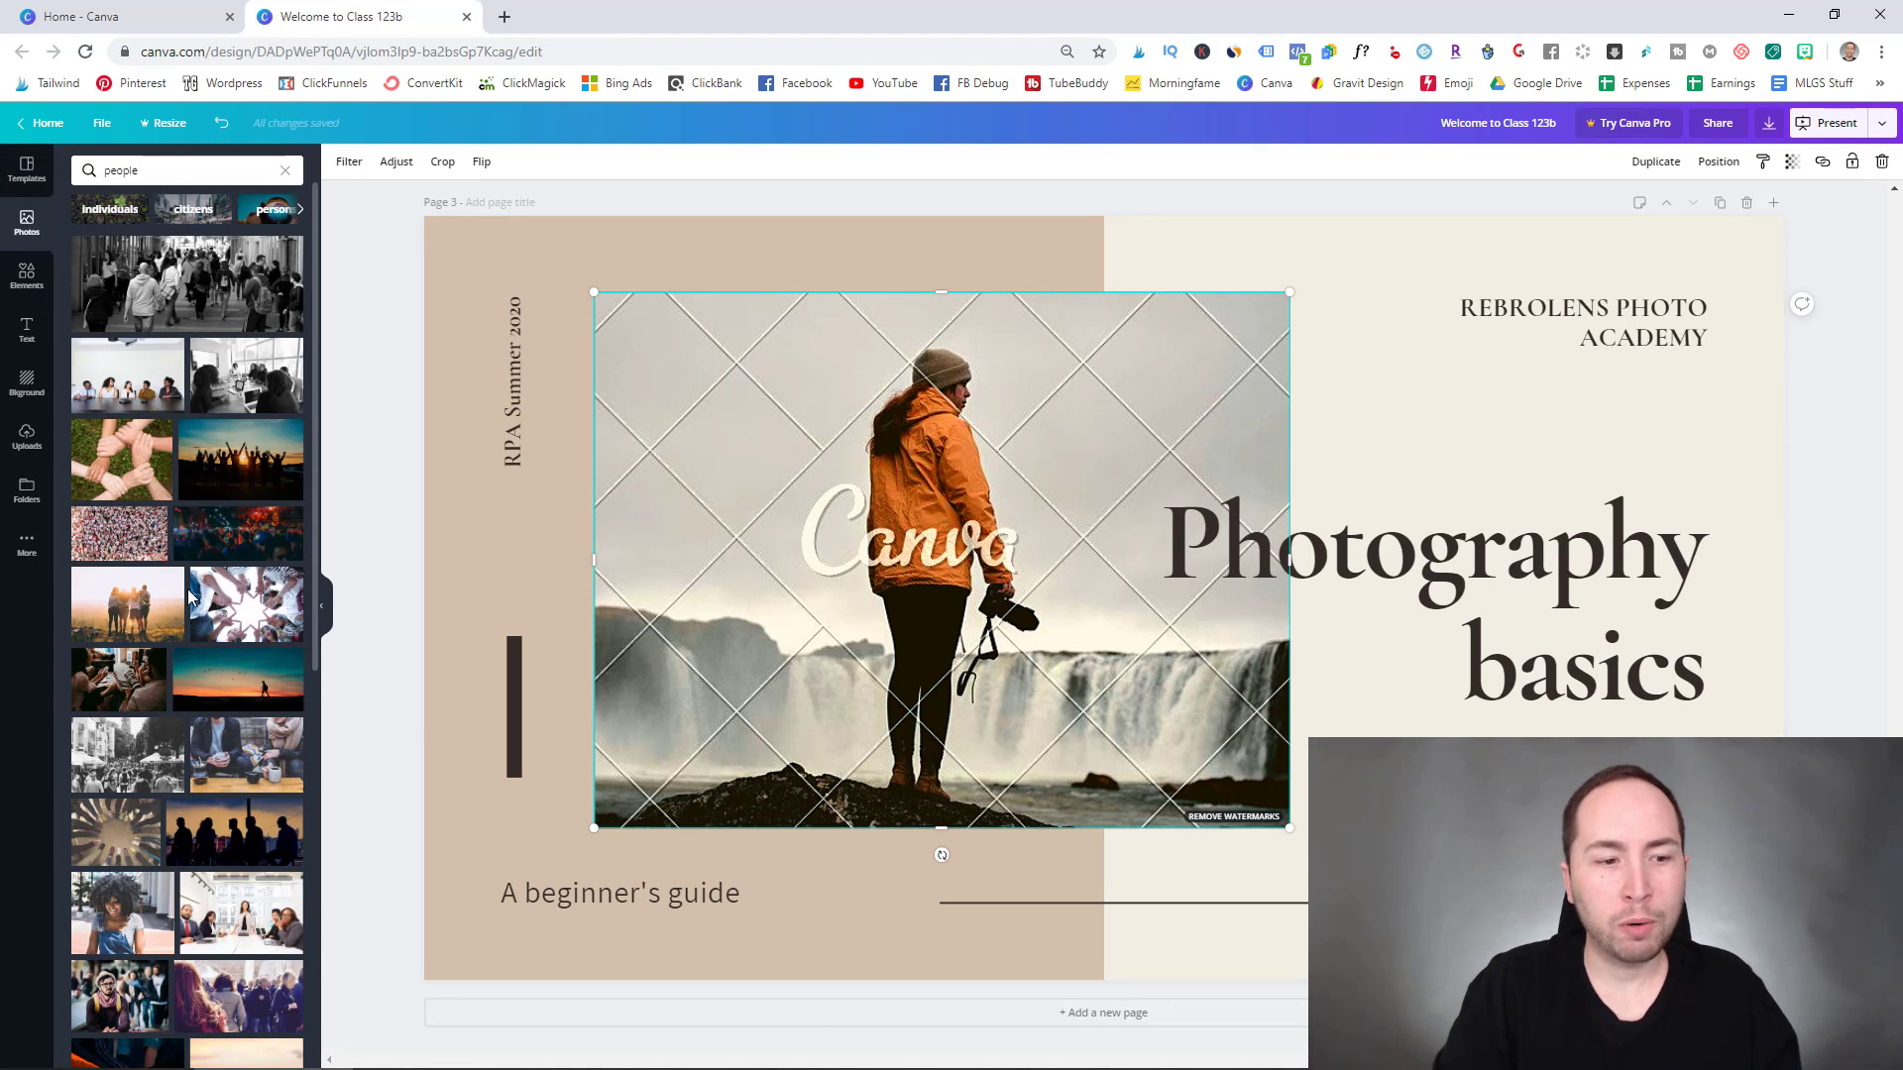
scroll(117, 922, "down", 3)
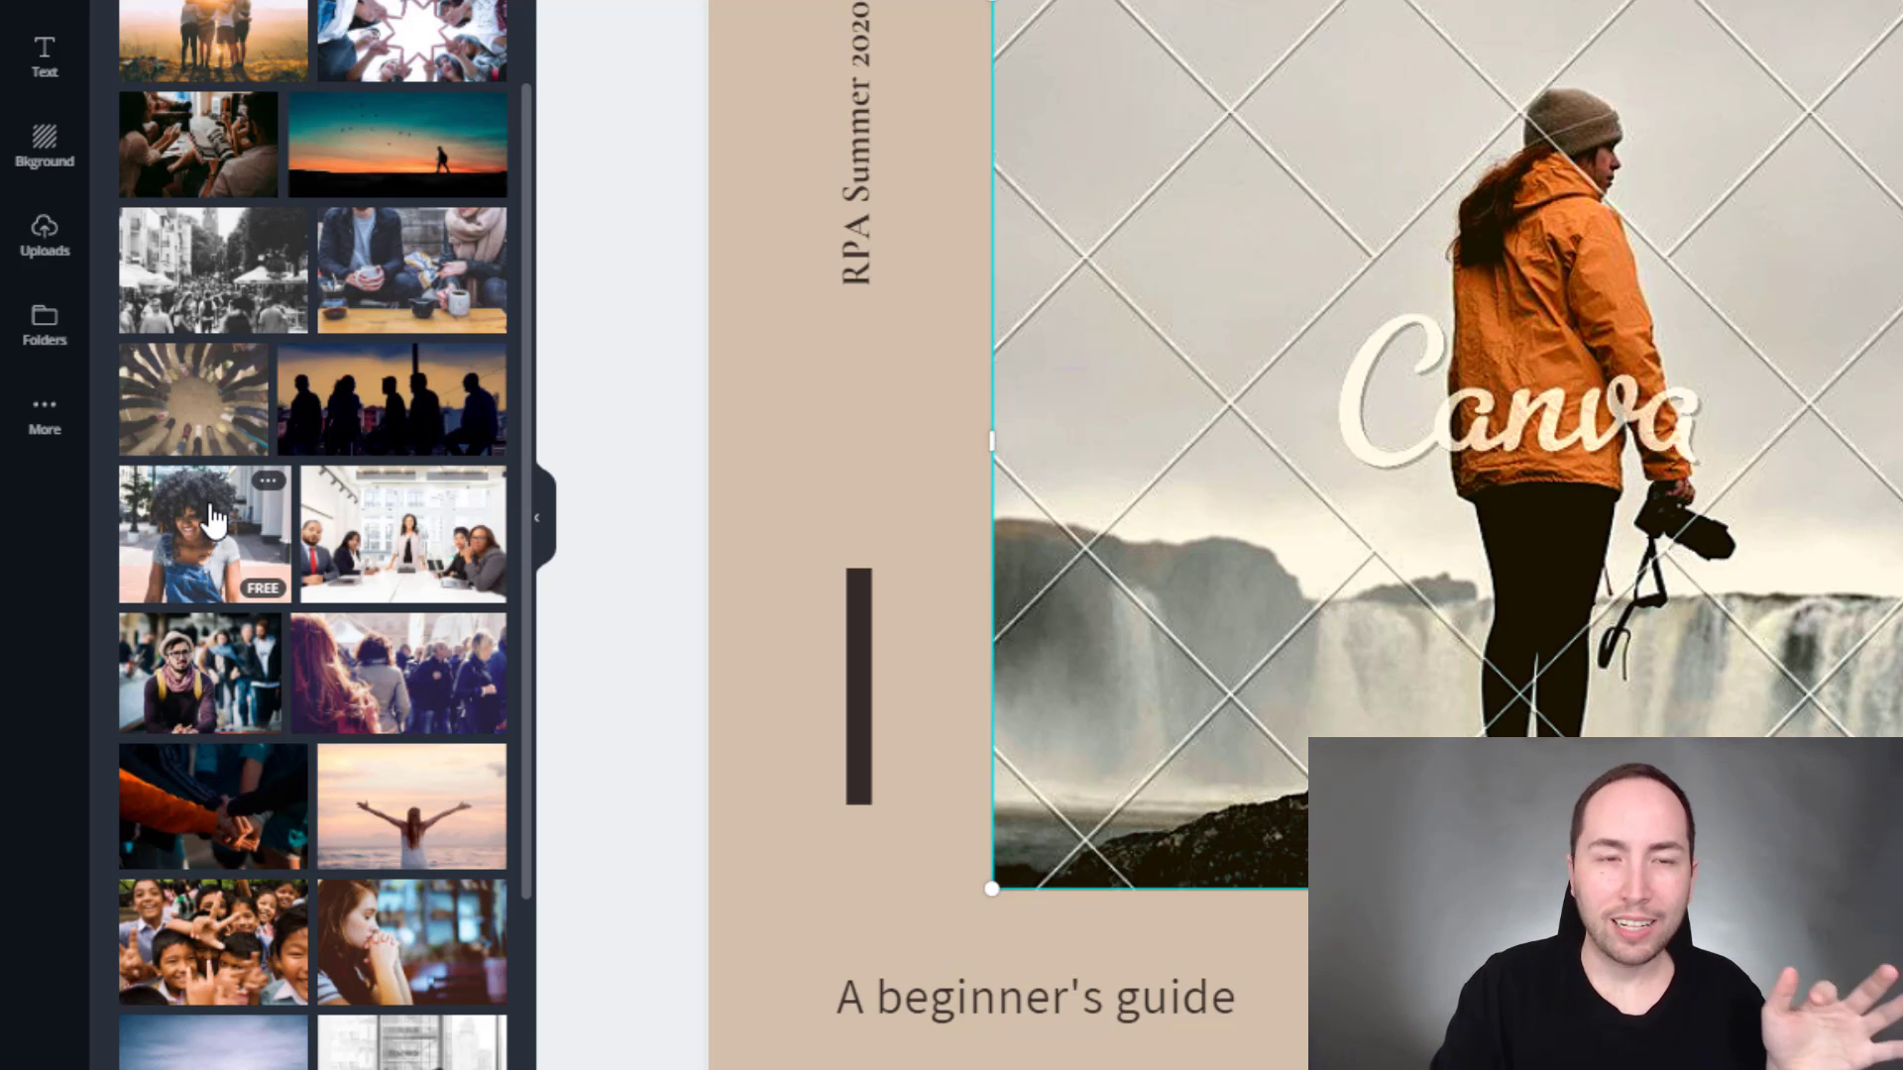
scroll(226, 461, "down", 5)
scroll(224, 458, "down", 15)
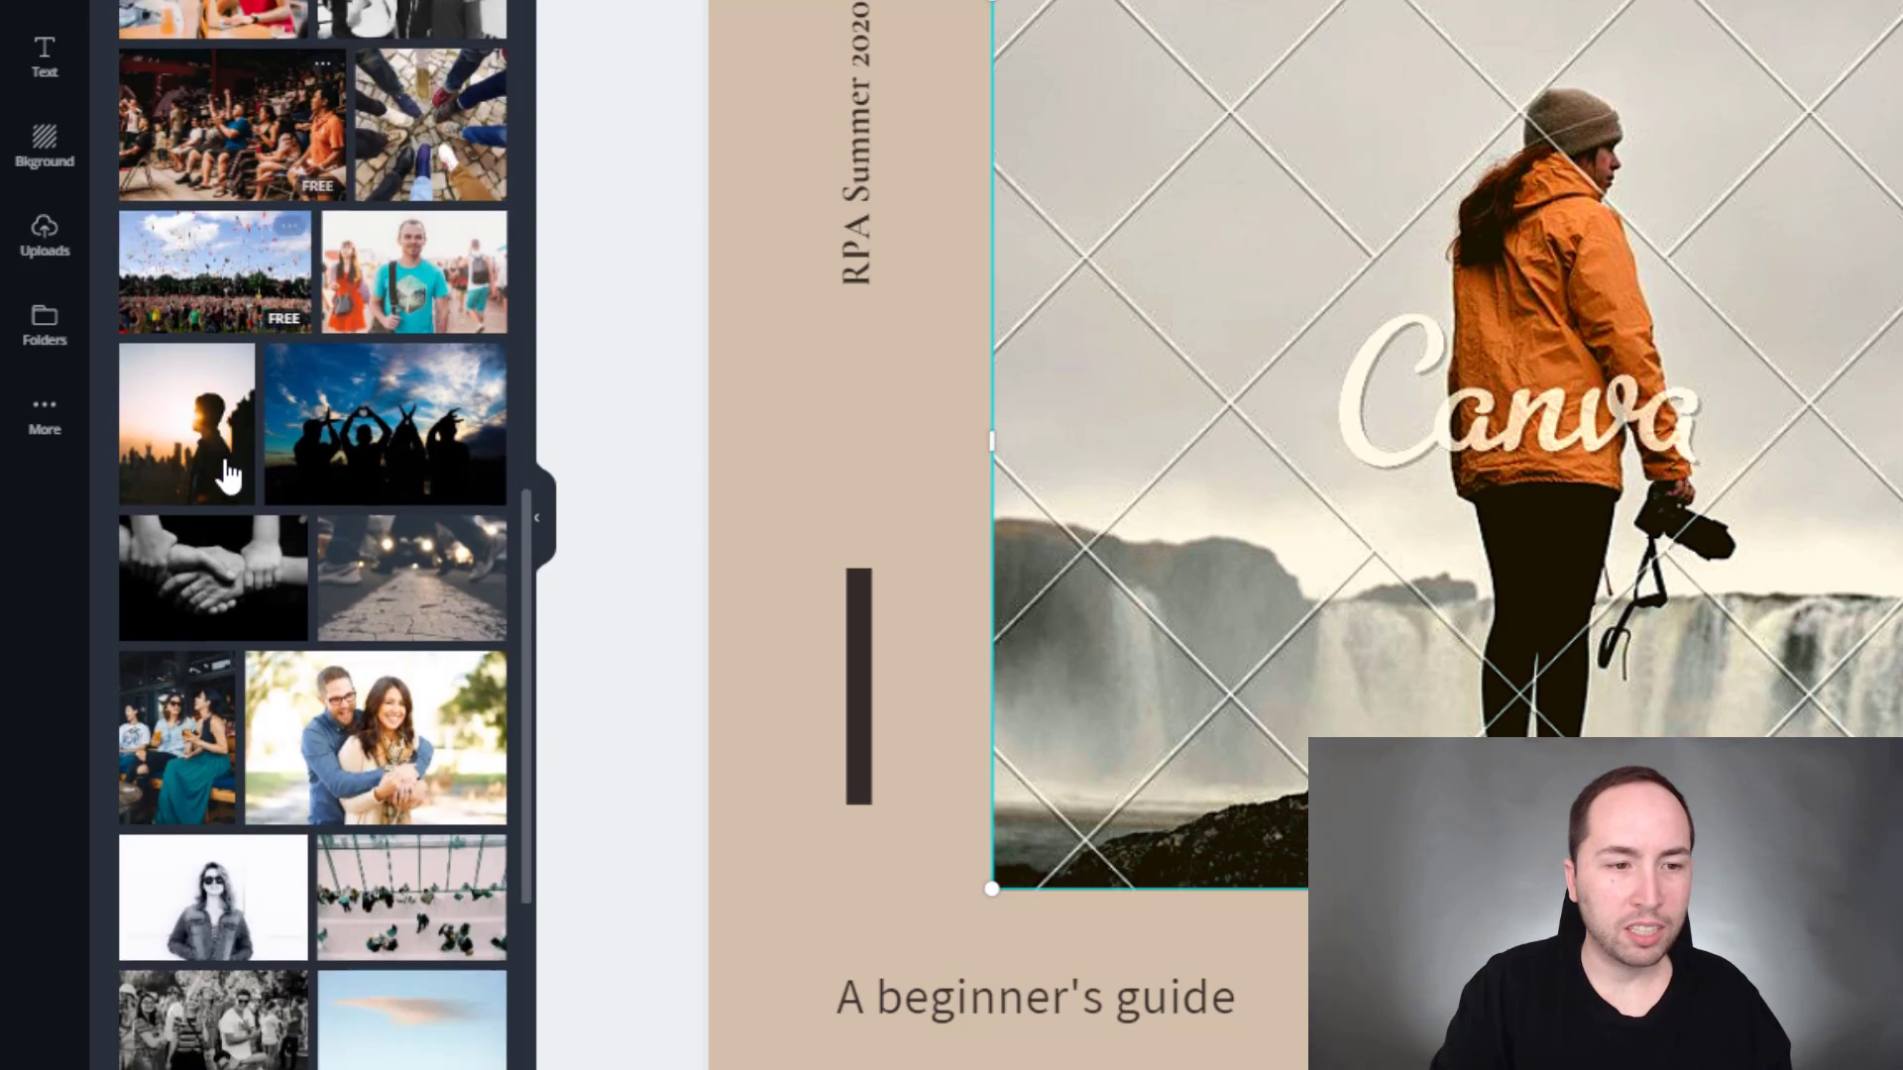
scroll(226, 466, "down", 15)
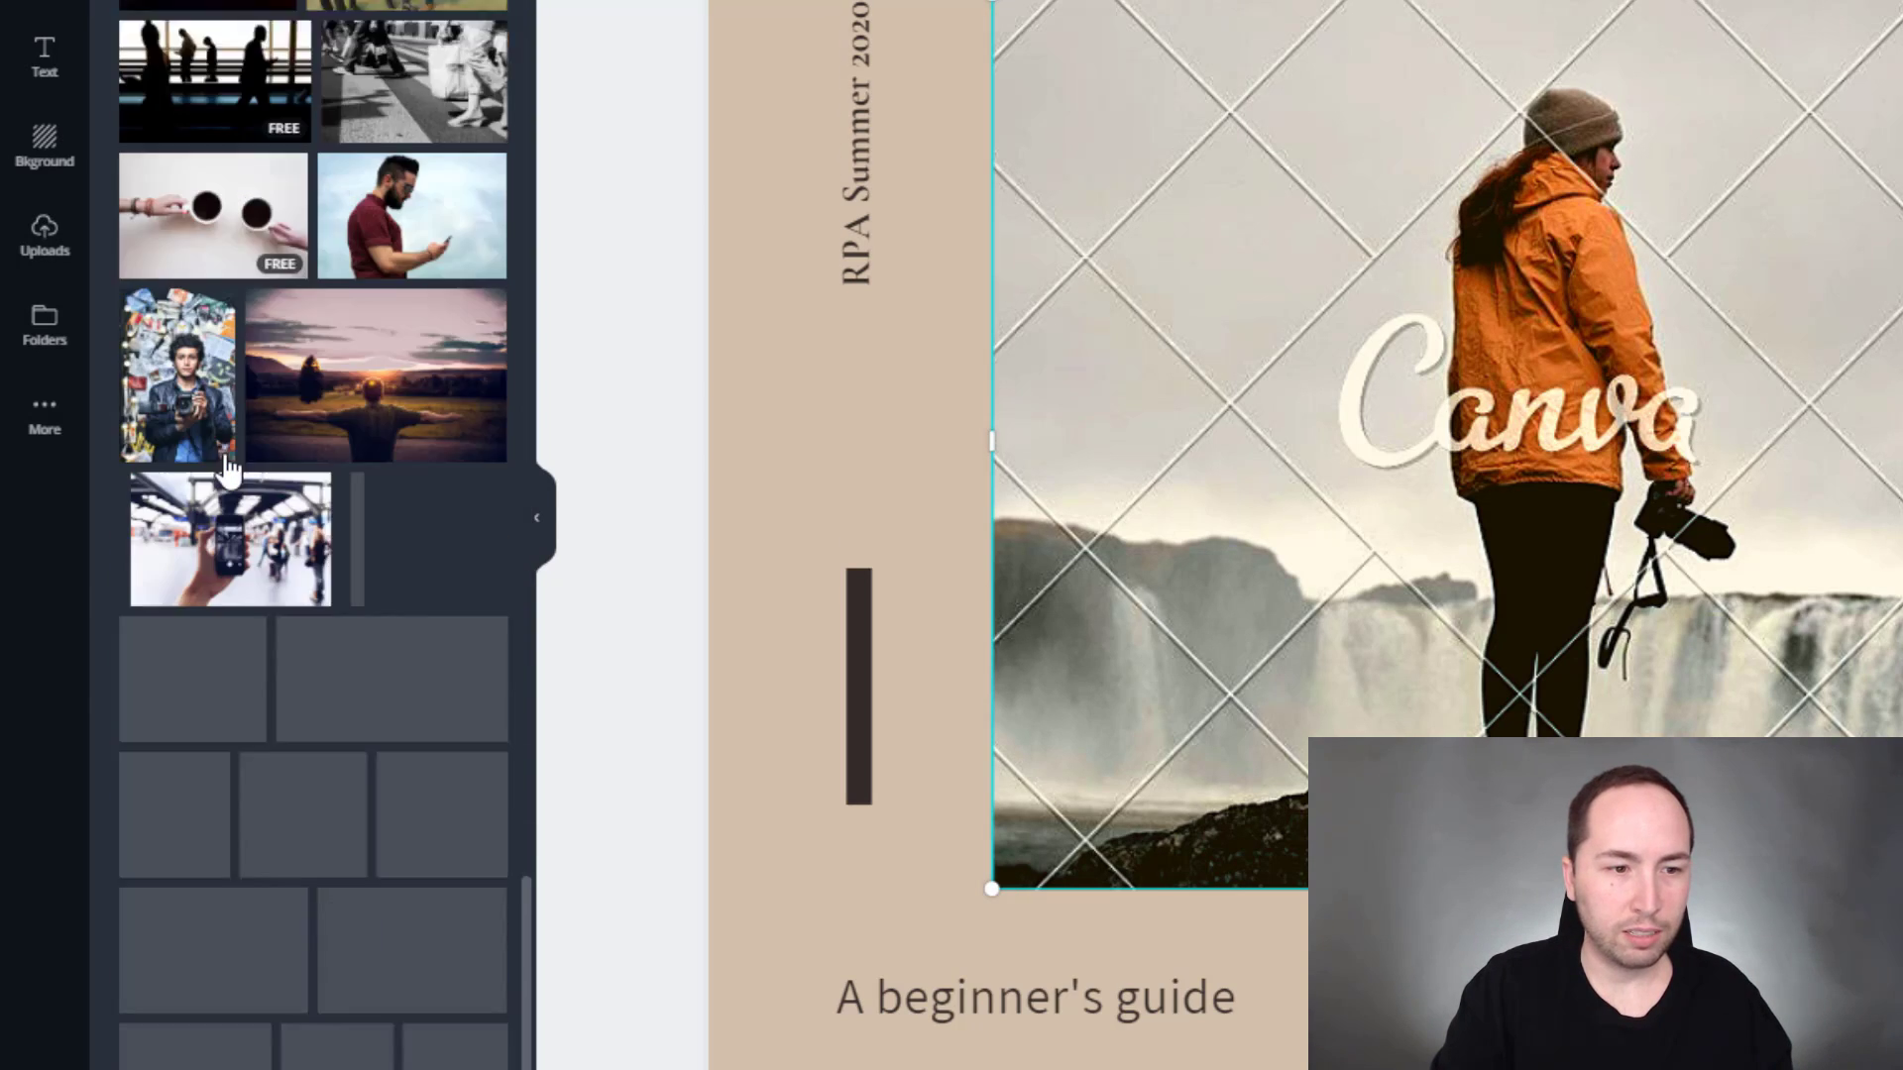
scroll(226, 466, "down", 15)
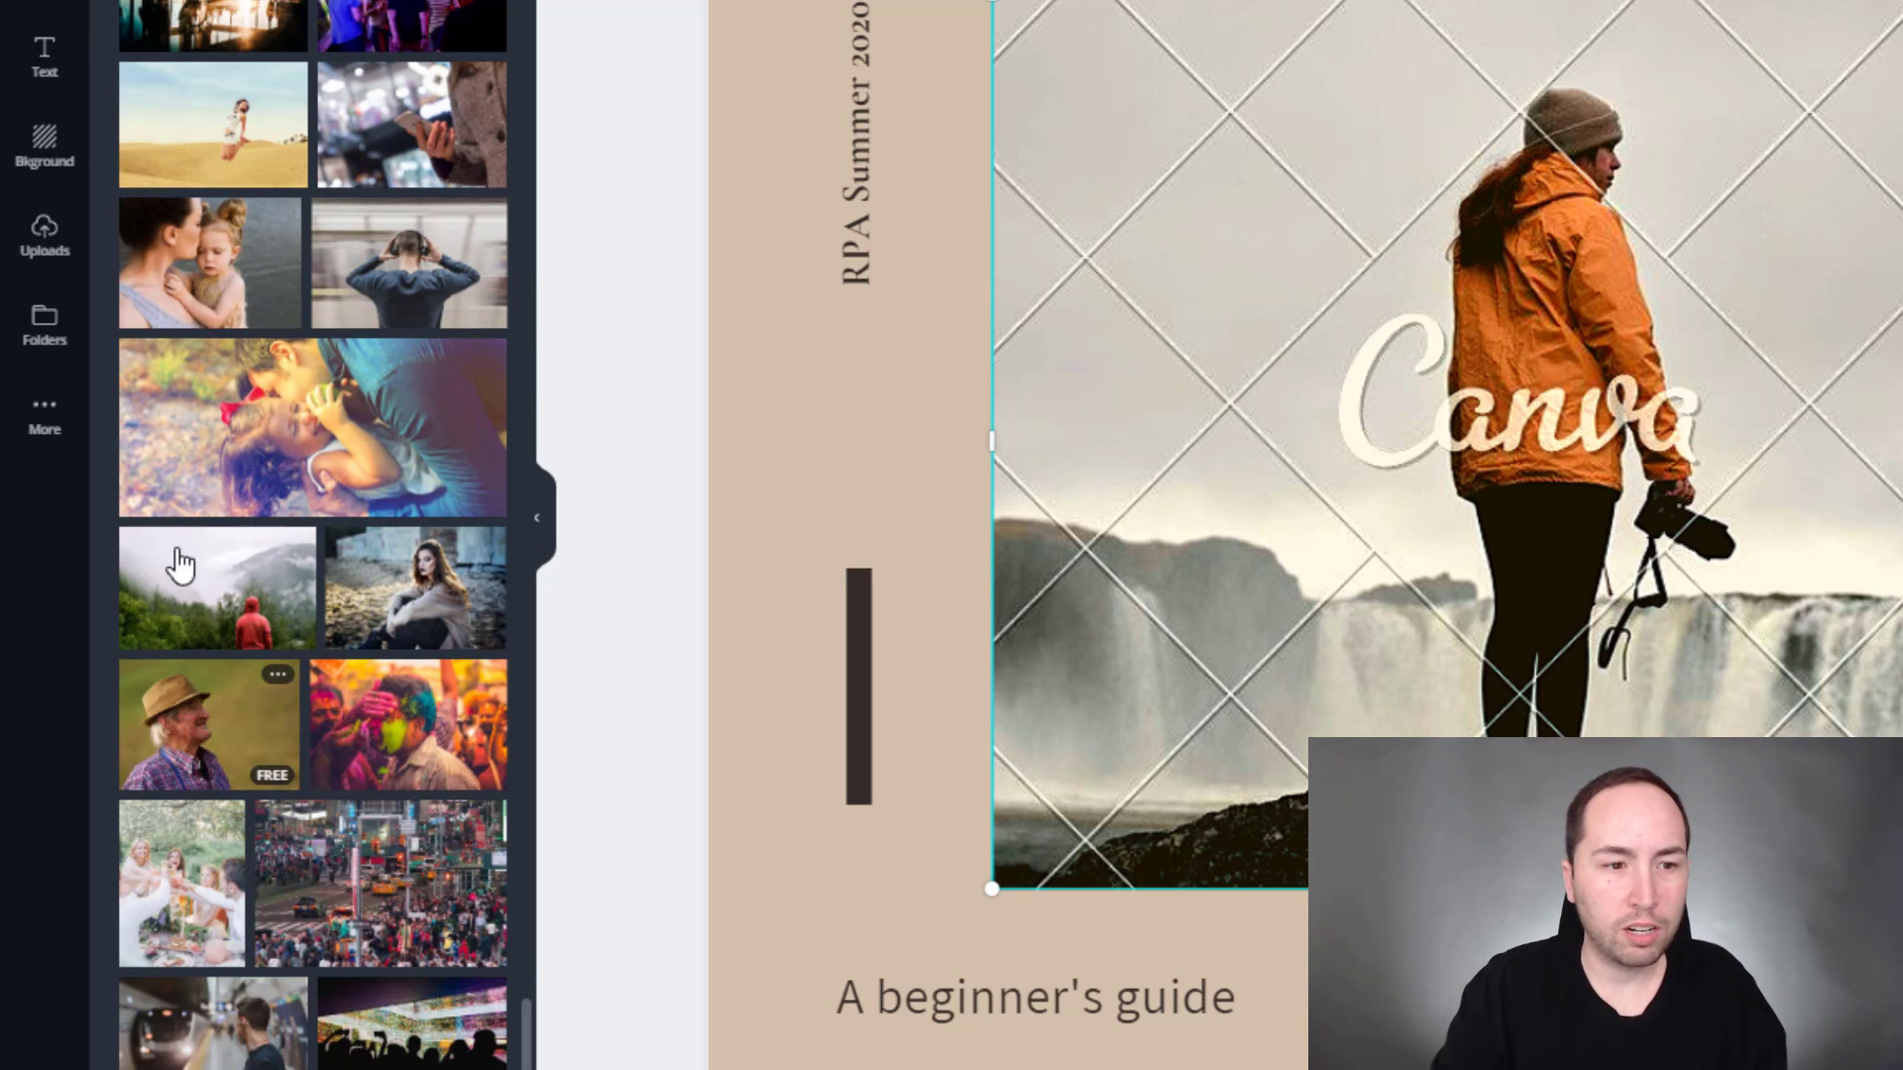
scroll(163, 451, "up", 4)
scroll(163, 451, "down", 1)
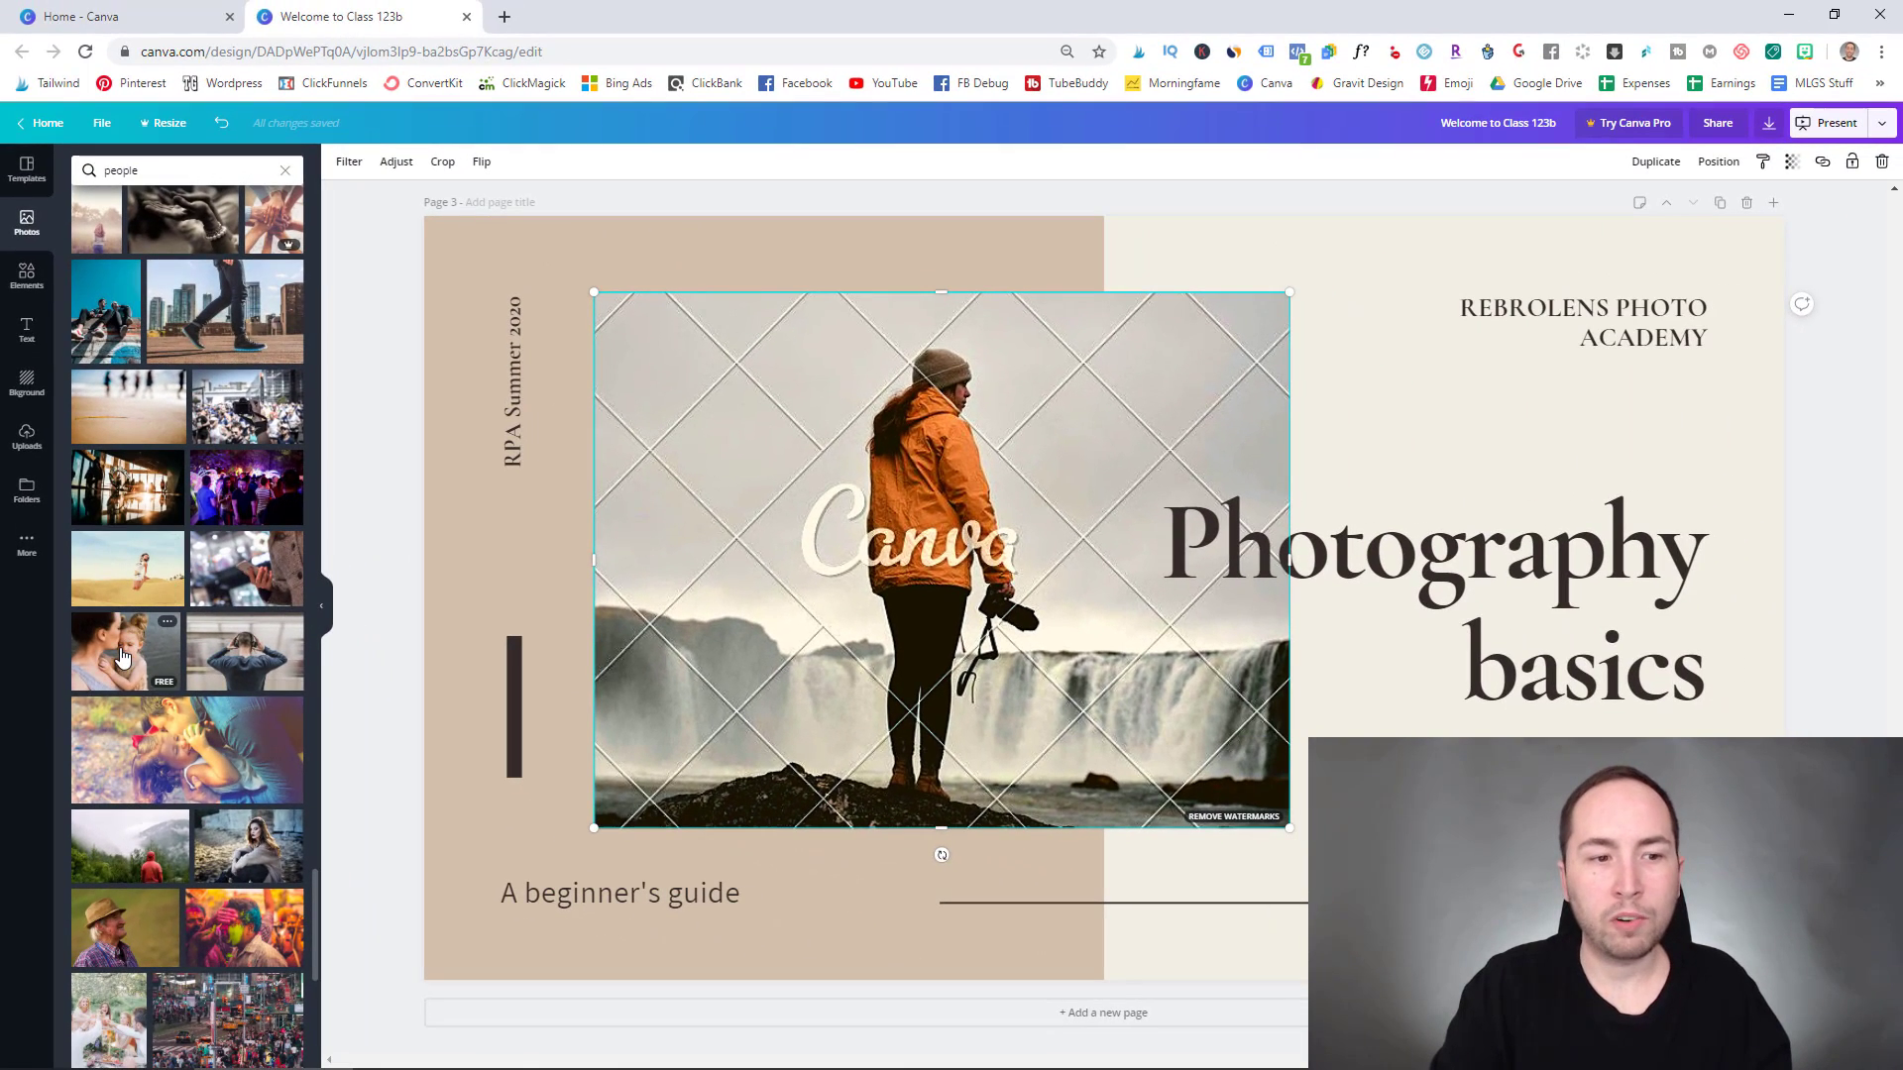
- Try the mother-and-child photo in the frame, undo it, then drop in the headphones photo instead
left_click_drag(121, 656, 859, 495)
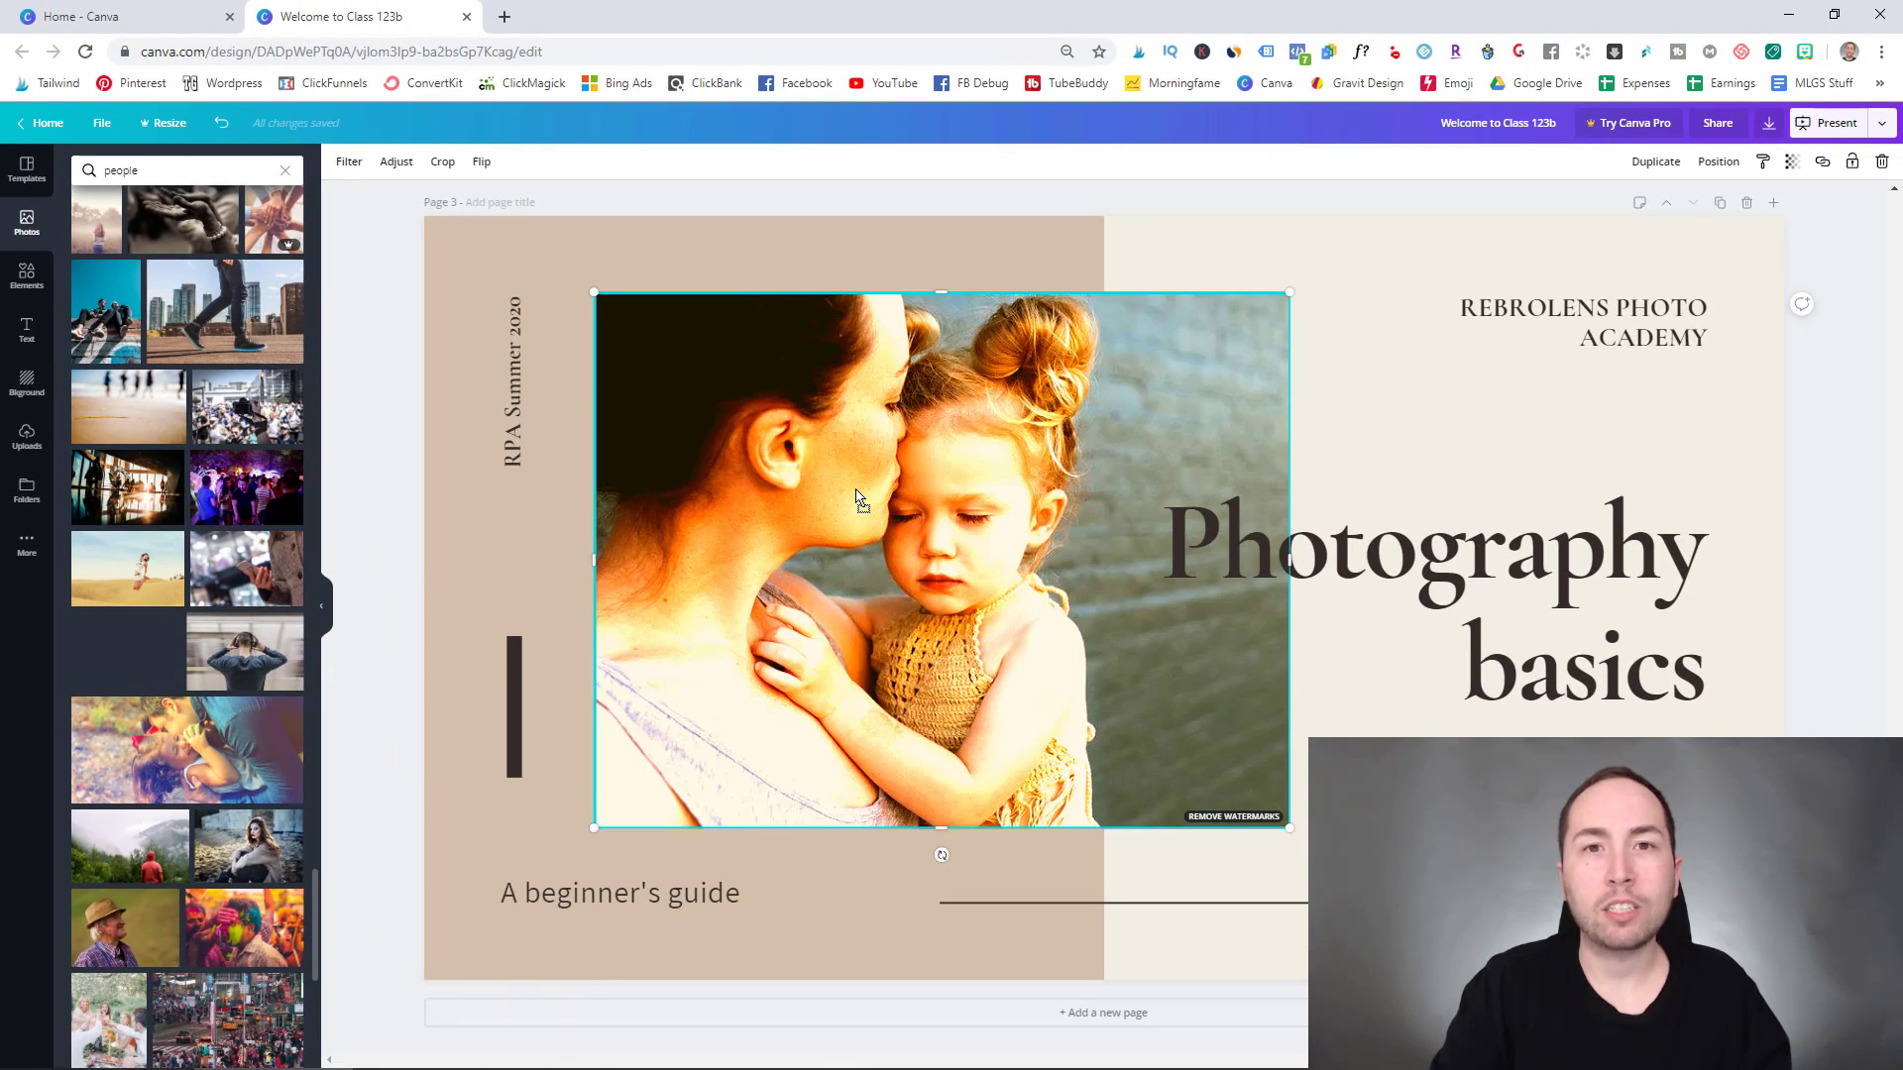
left_click_drag(856, 489, 855, 490)
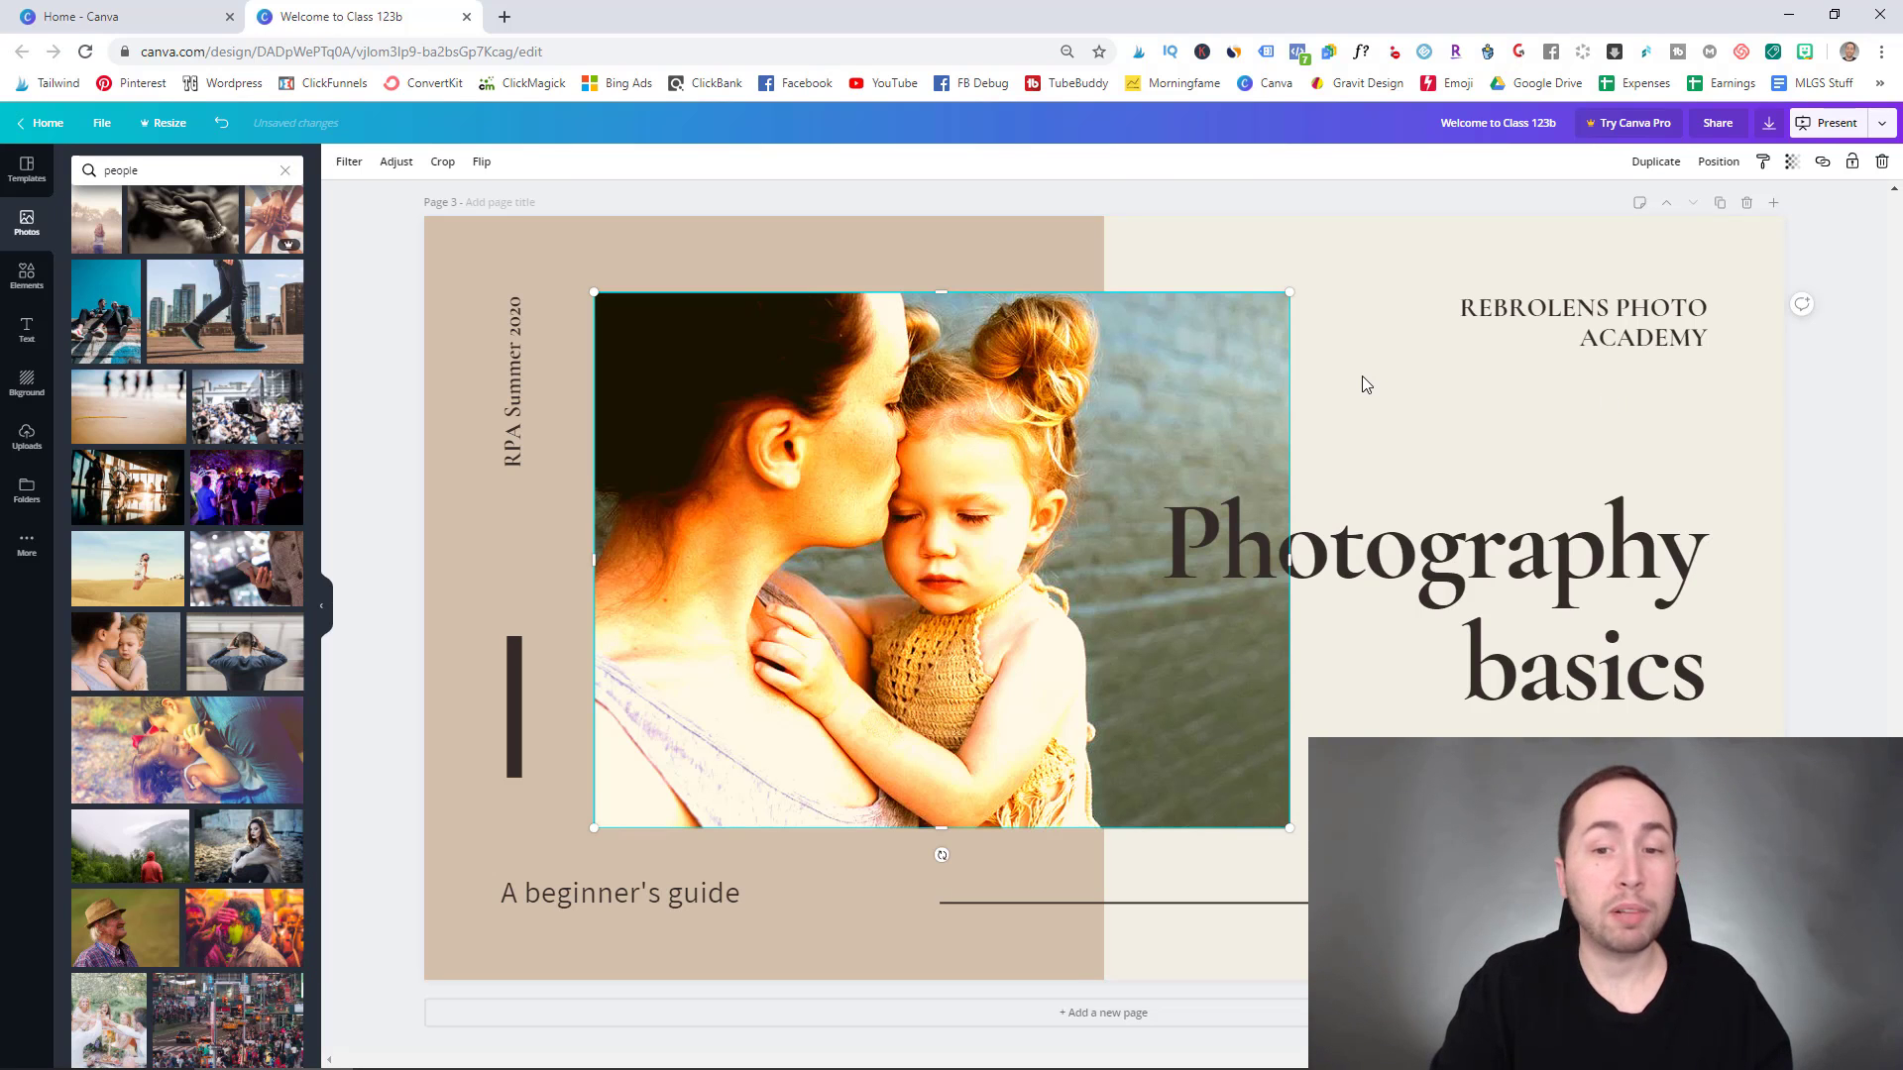
key("ctrl+z")
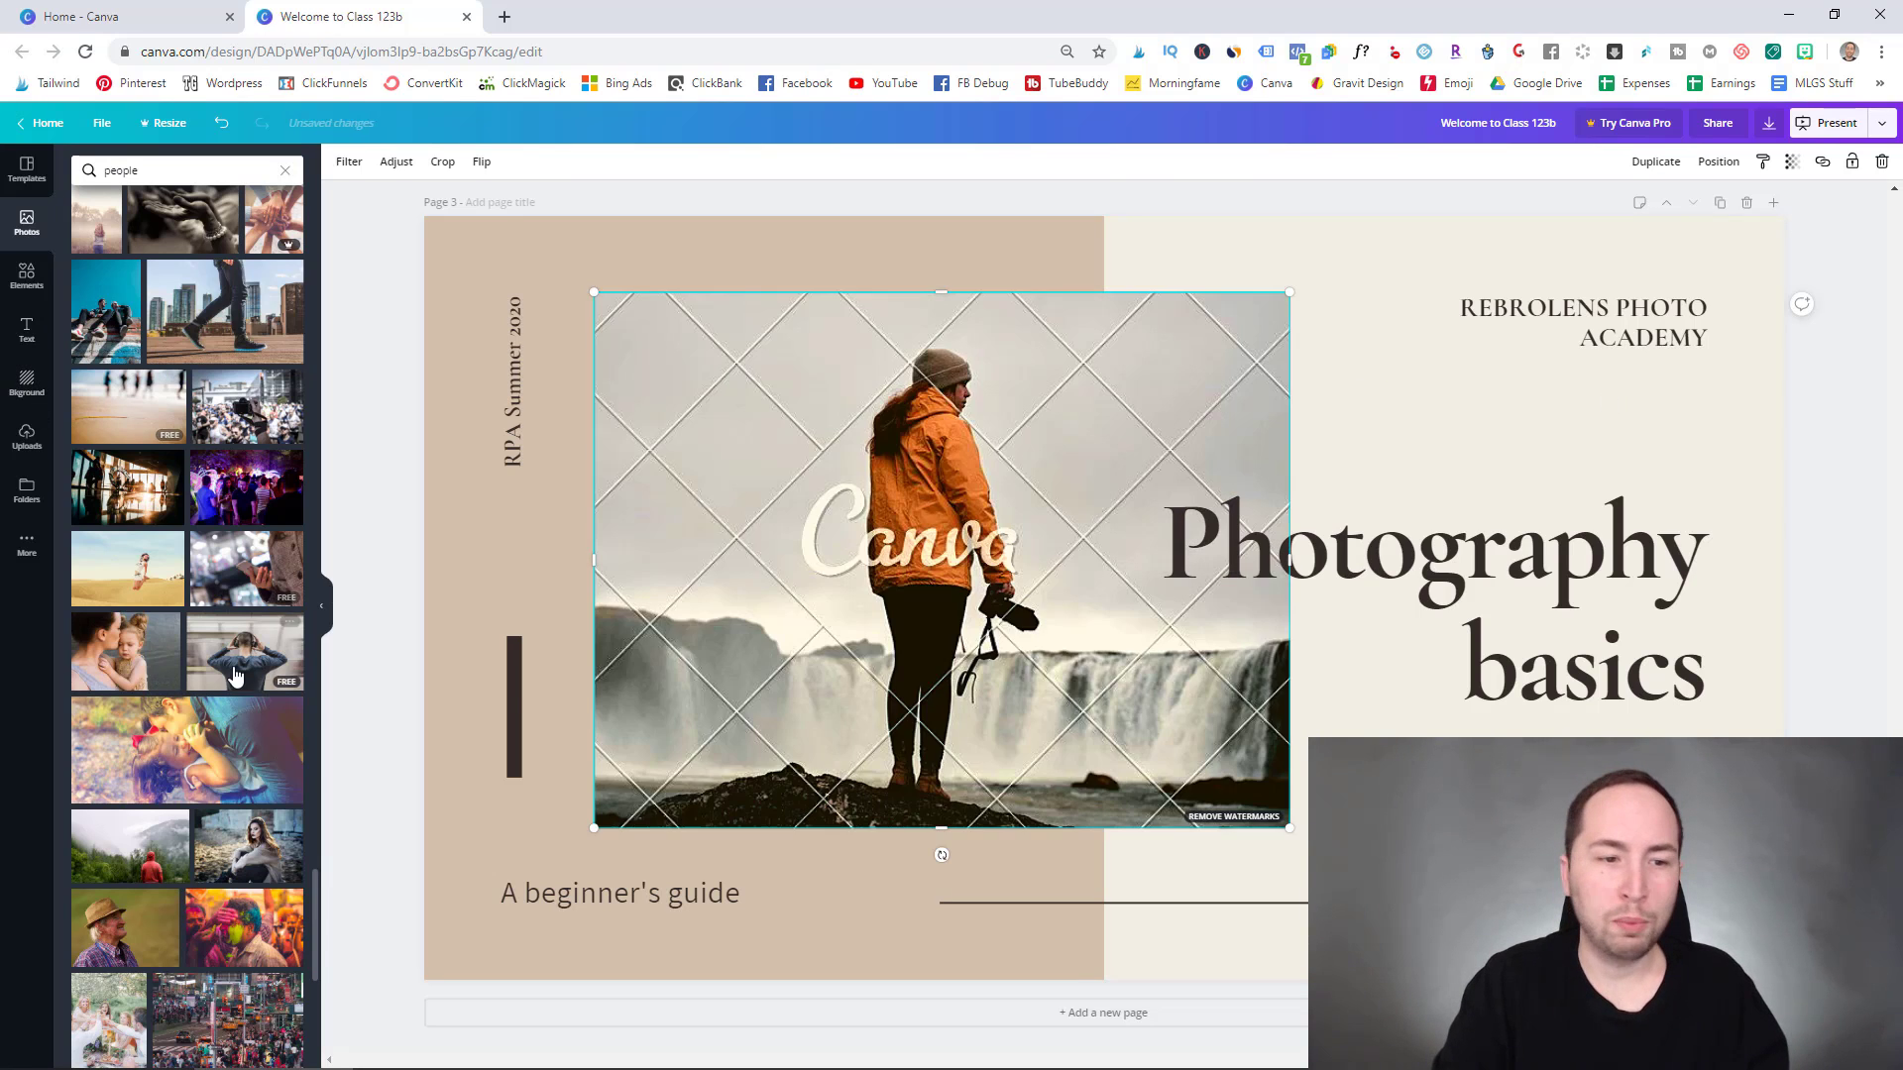
left_click_drag(238, 659, 964, 476)
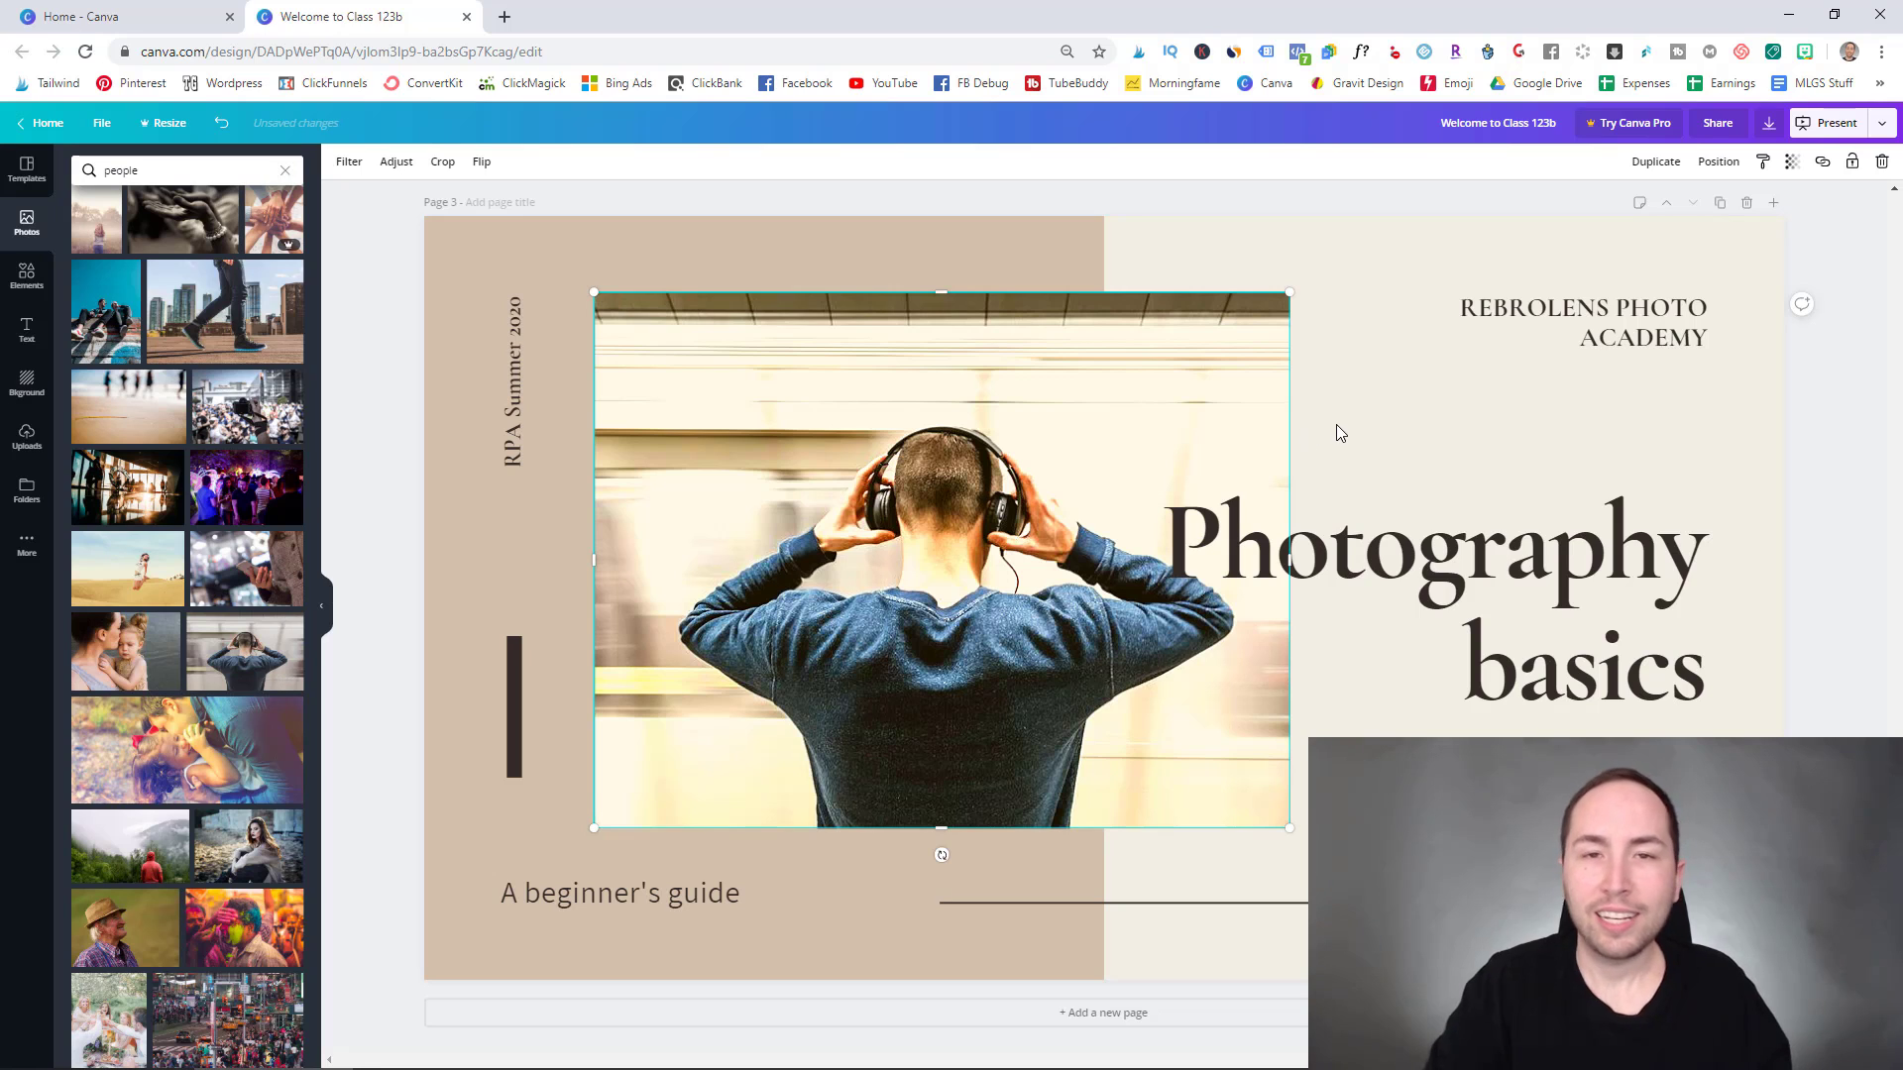